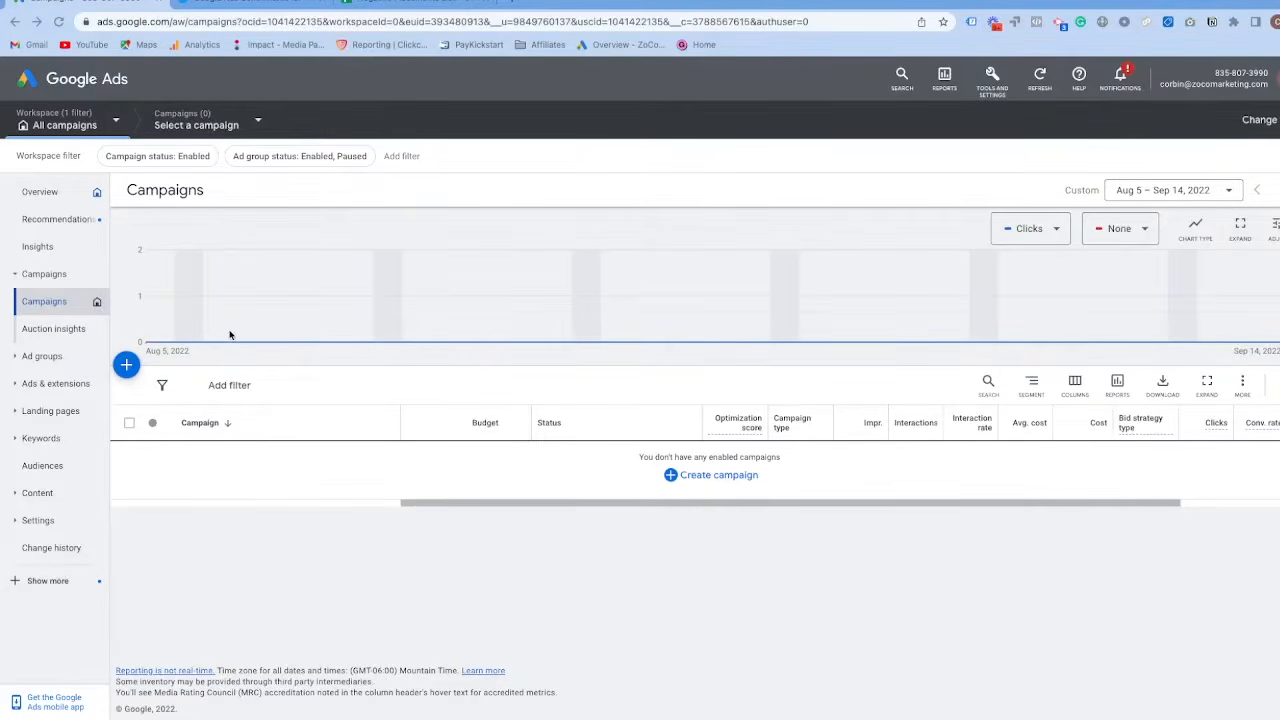
# Start a new campaign with the Sales objective and continue with the default Submit lead forms conversion goal.
pyautogui.click(127, 366)
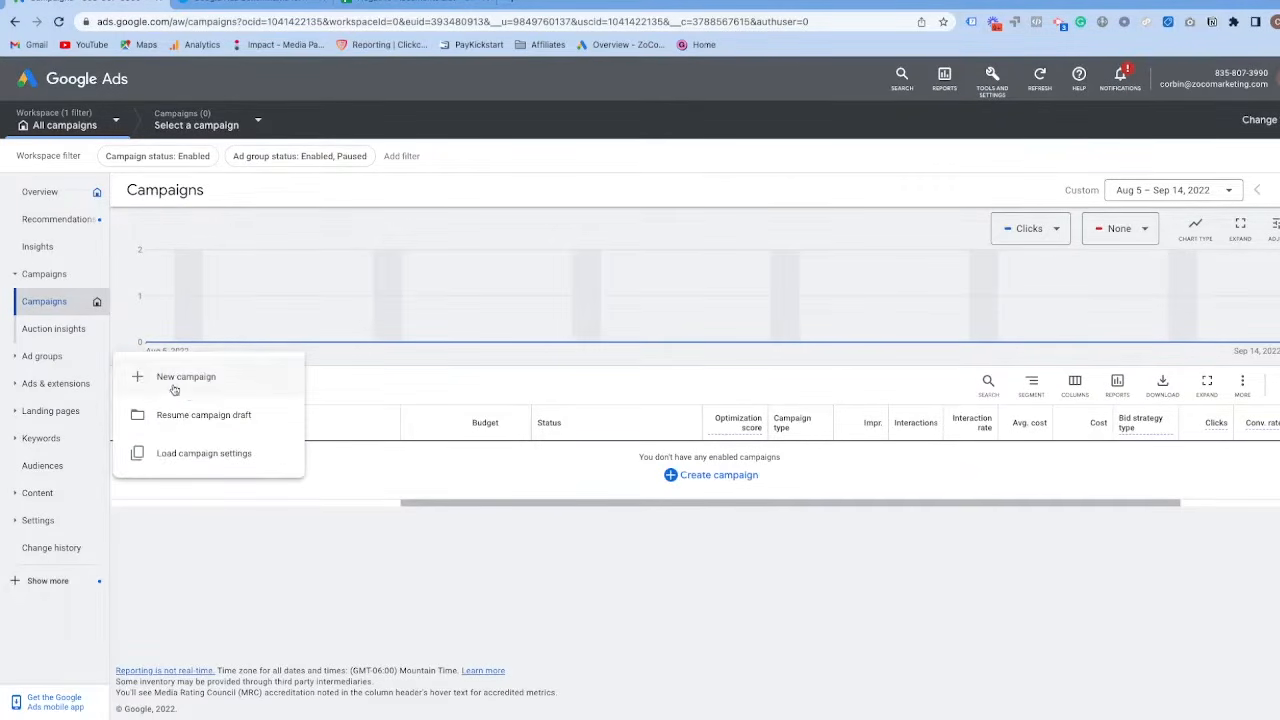
pyautogui.click(190, 380)
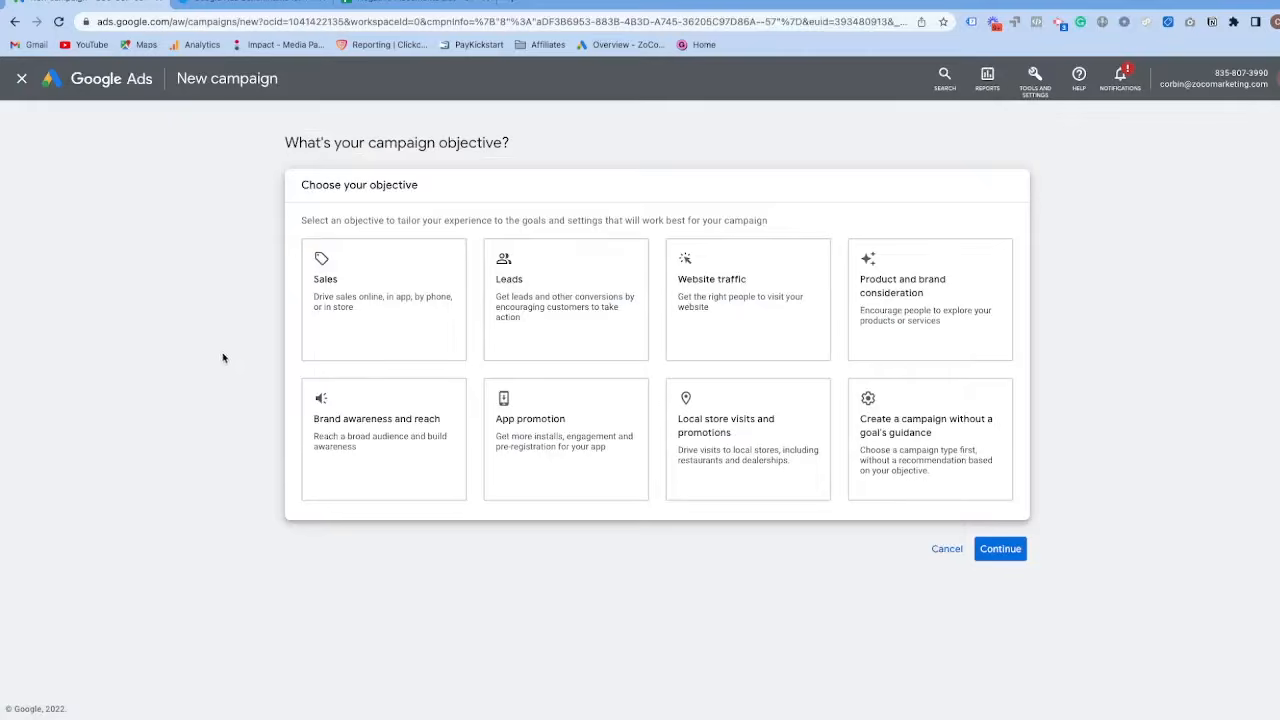
pyautogui.click(405, 300)
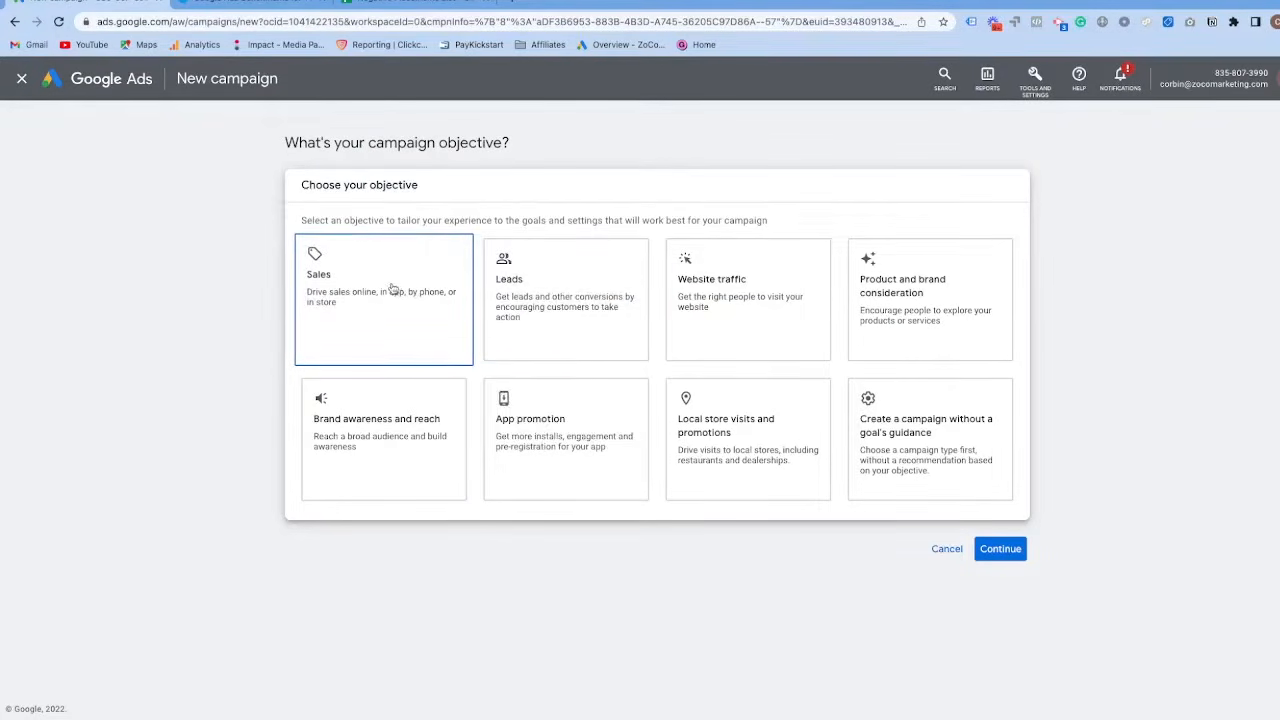
pyautogui.click(389, 279)
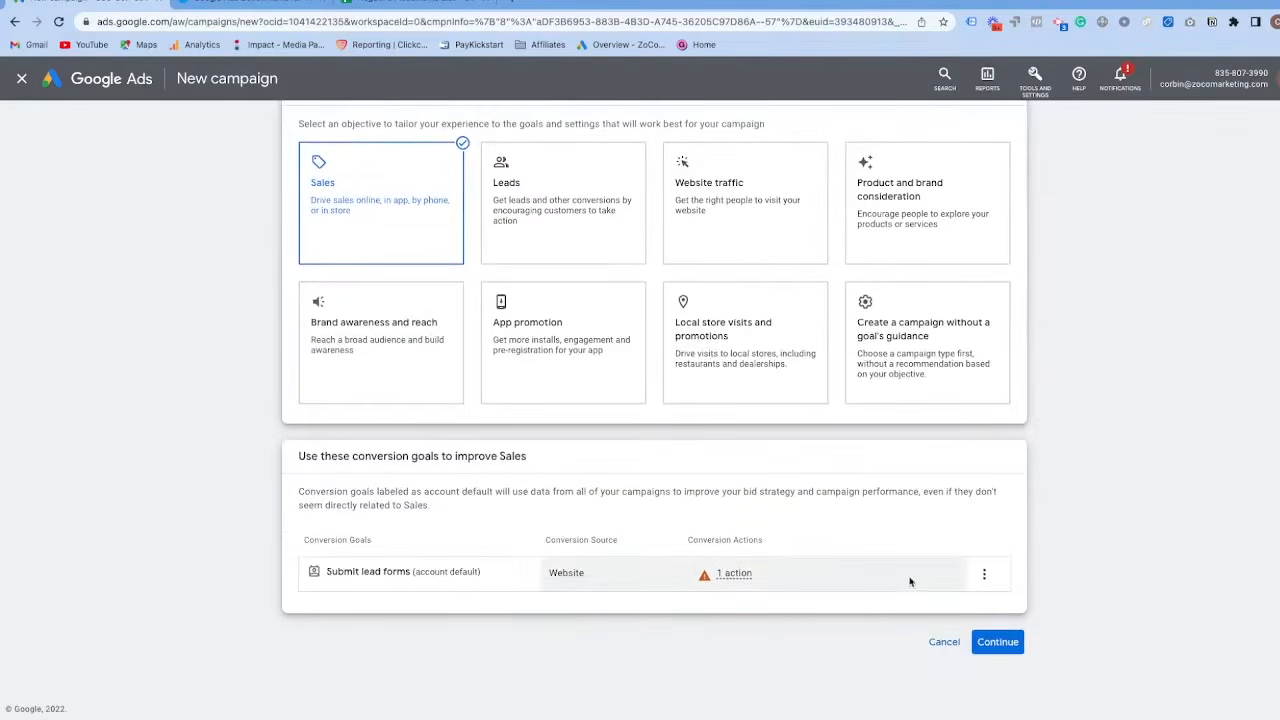
pyautogui.click(997, 641)
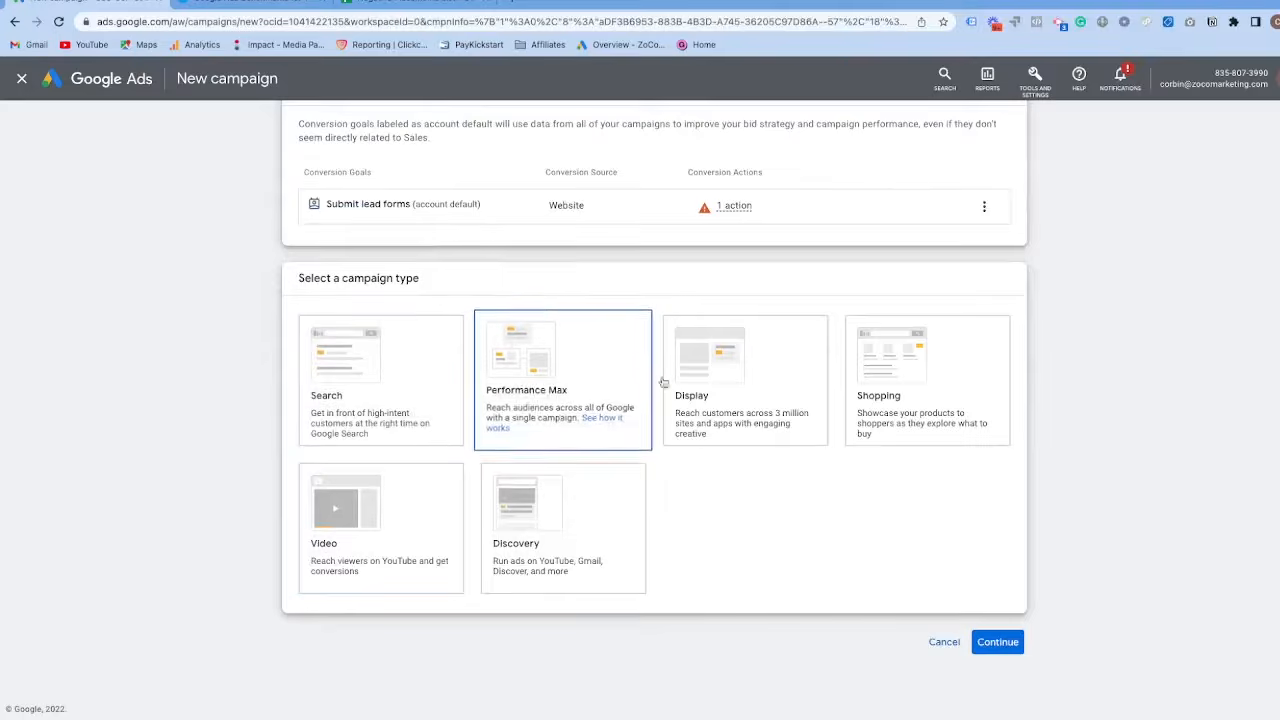
pyautogui.click(733, 366)
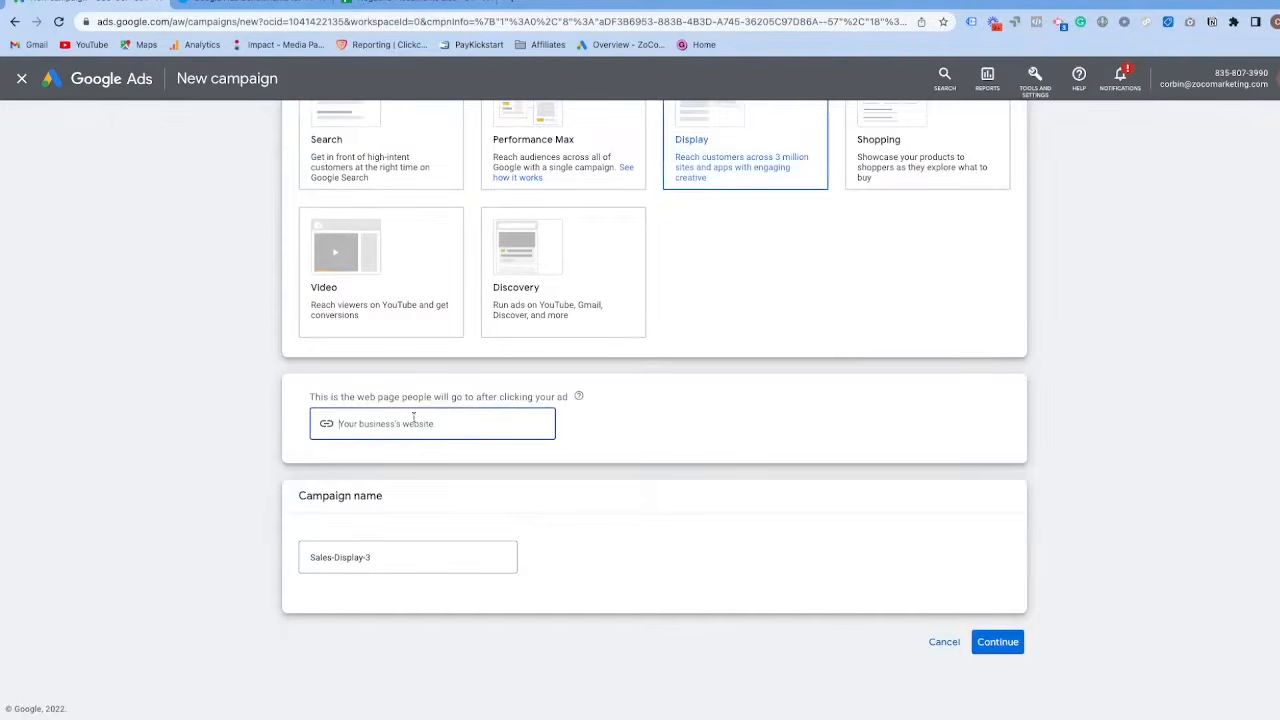
pyautogui.scroll(1, 333, 194)
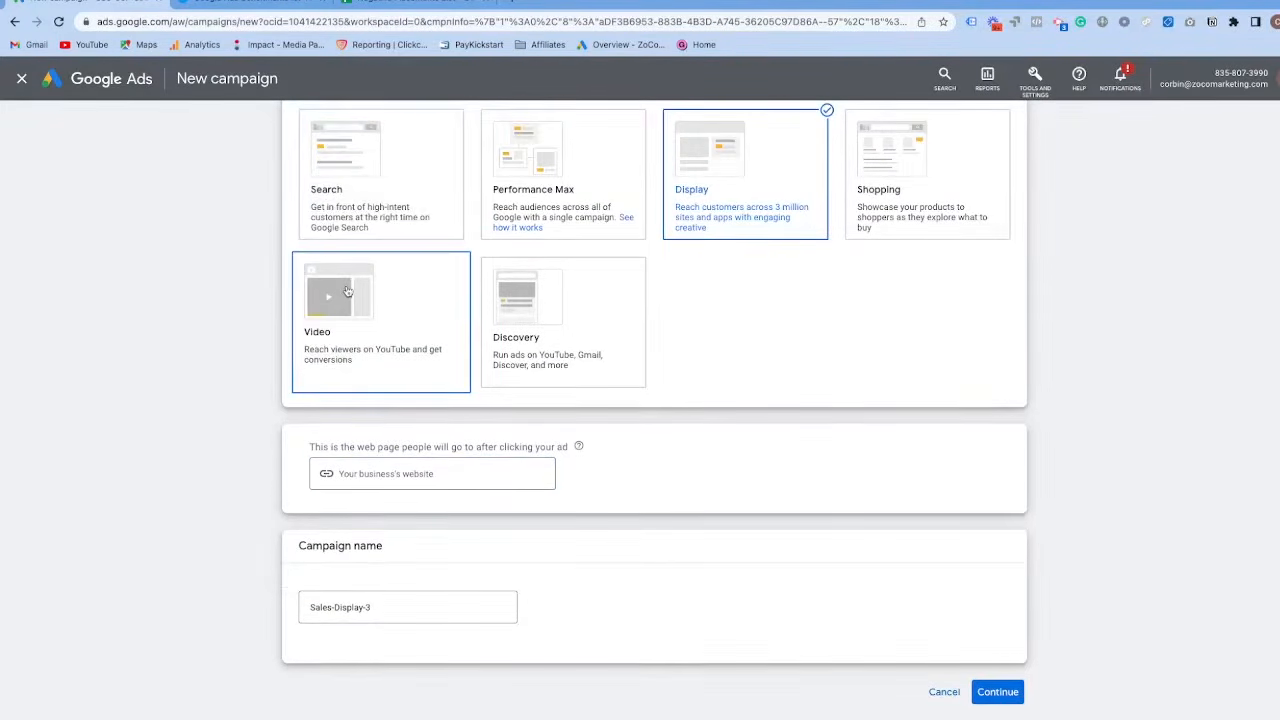
pyautogui.click(374, 471)
pyautogui.write('ww')
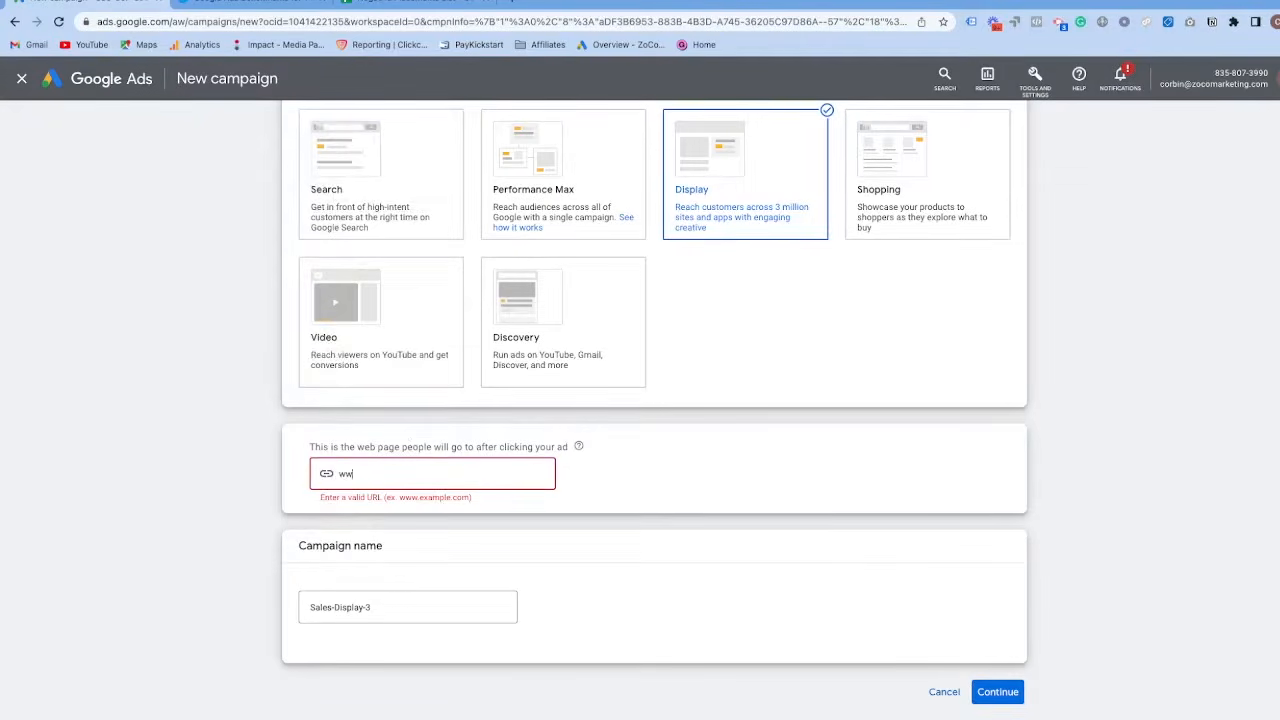
pyautogui.write('w.mozohouse.com')
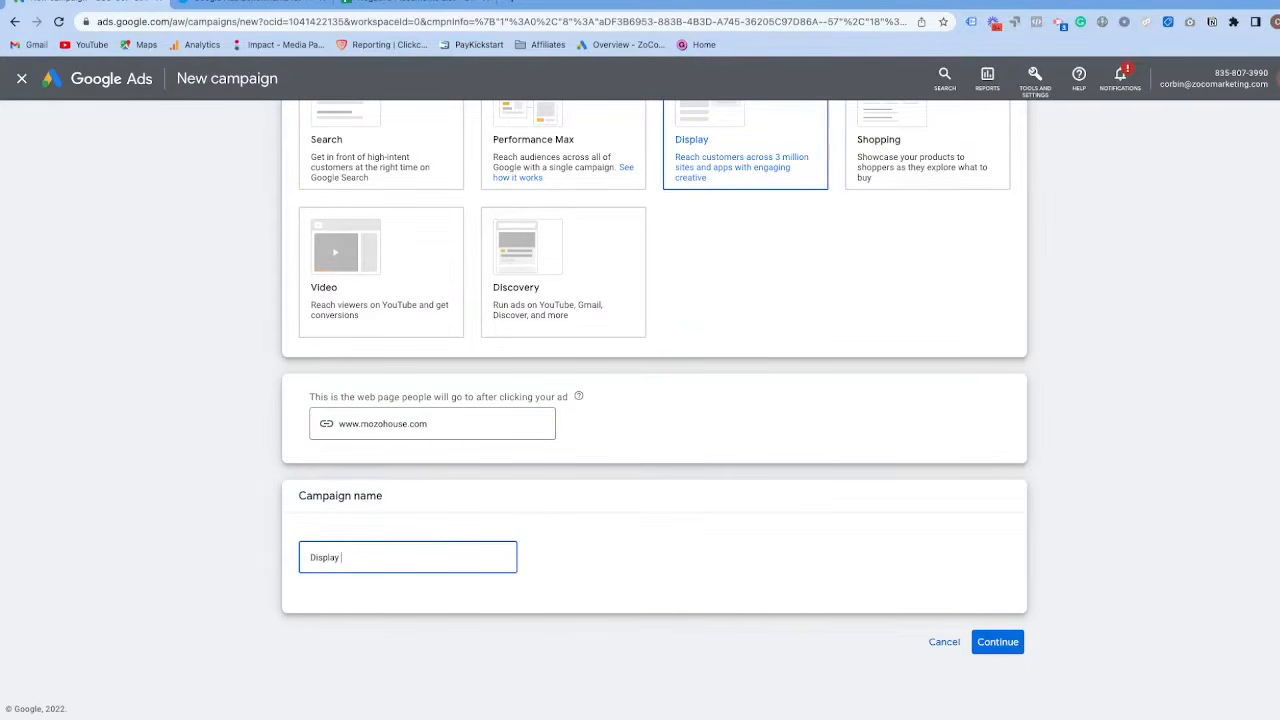
pyautogui.click(997, 642)
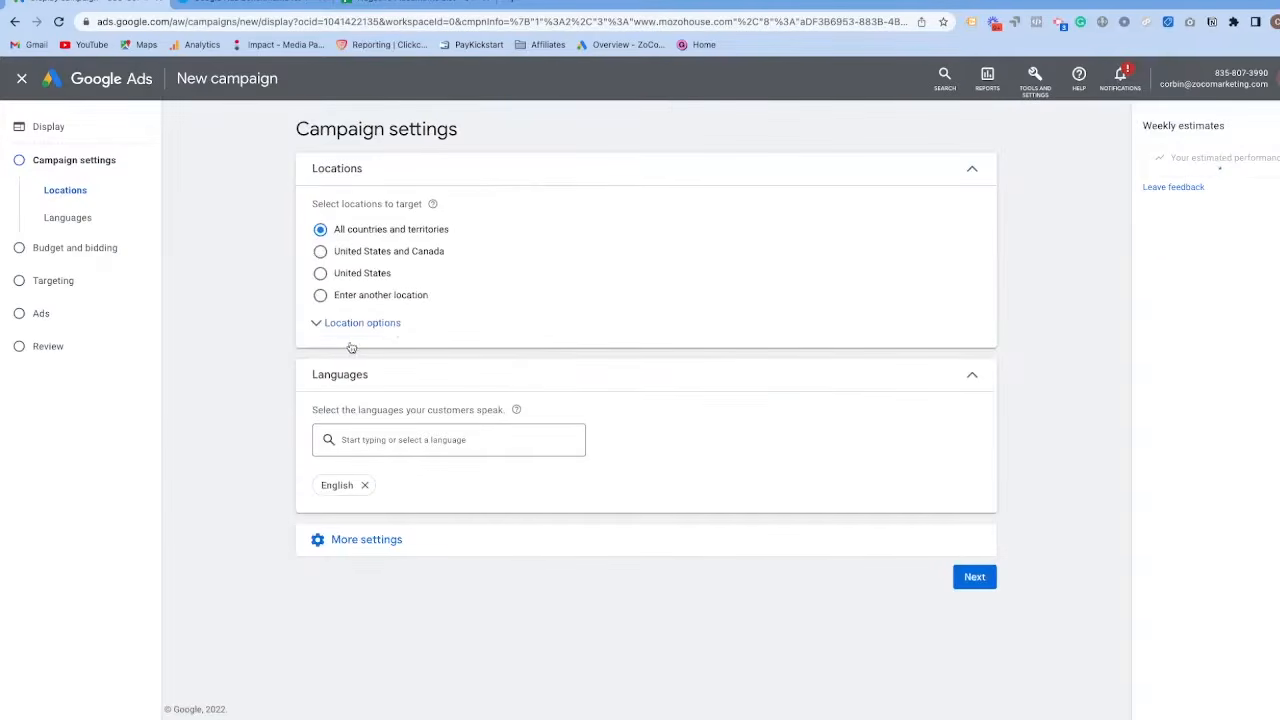
# Target the United States and limit location targeting to Presence: people in or regularly in the targeted locations.
pyautogui.click(320, 273)
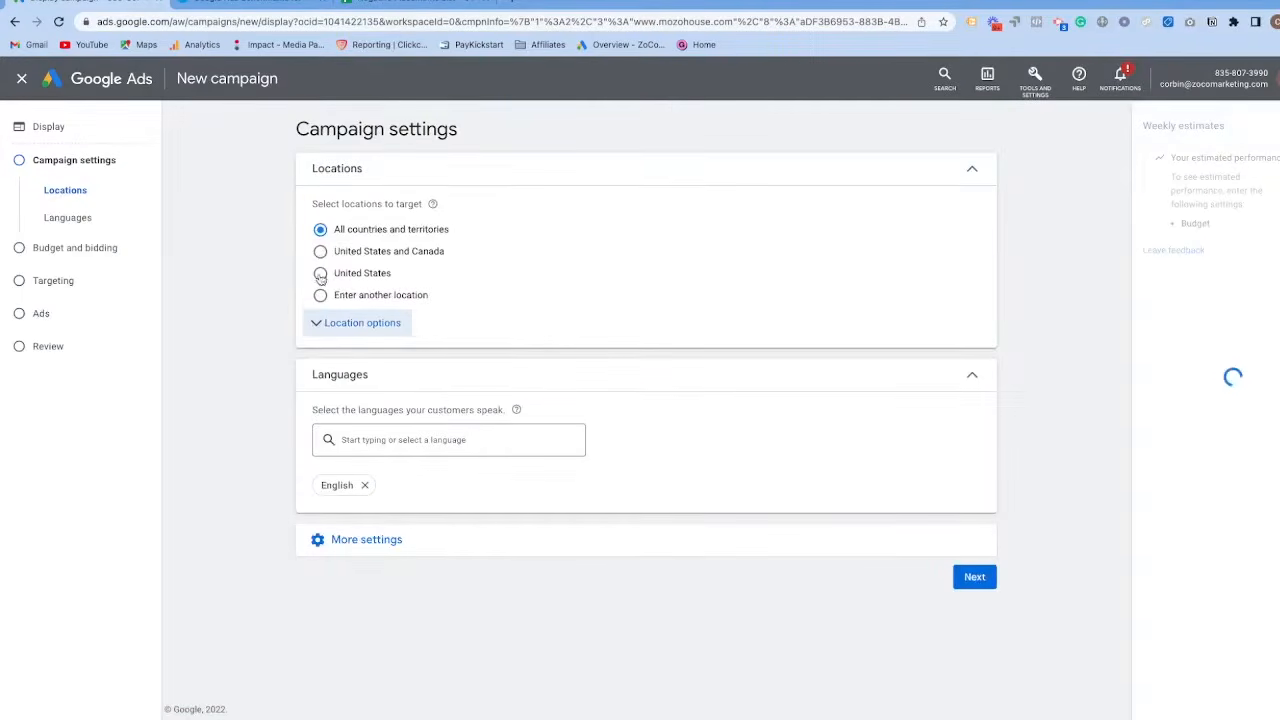
pyautogui.click(306, 328)
pyautogui.scroll(-1, 237, 349)
pyautogui.scroll(1, 237, 349)
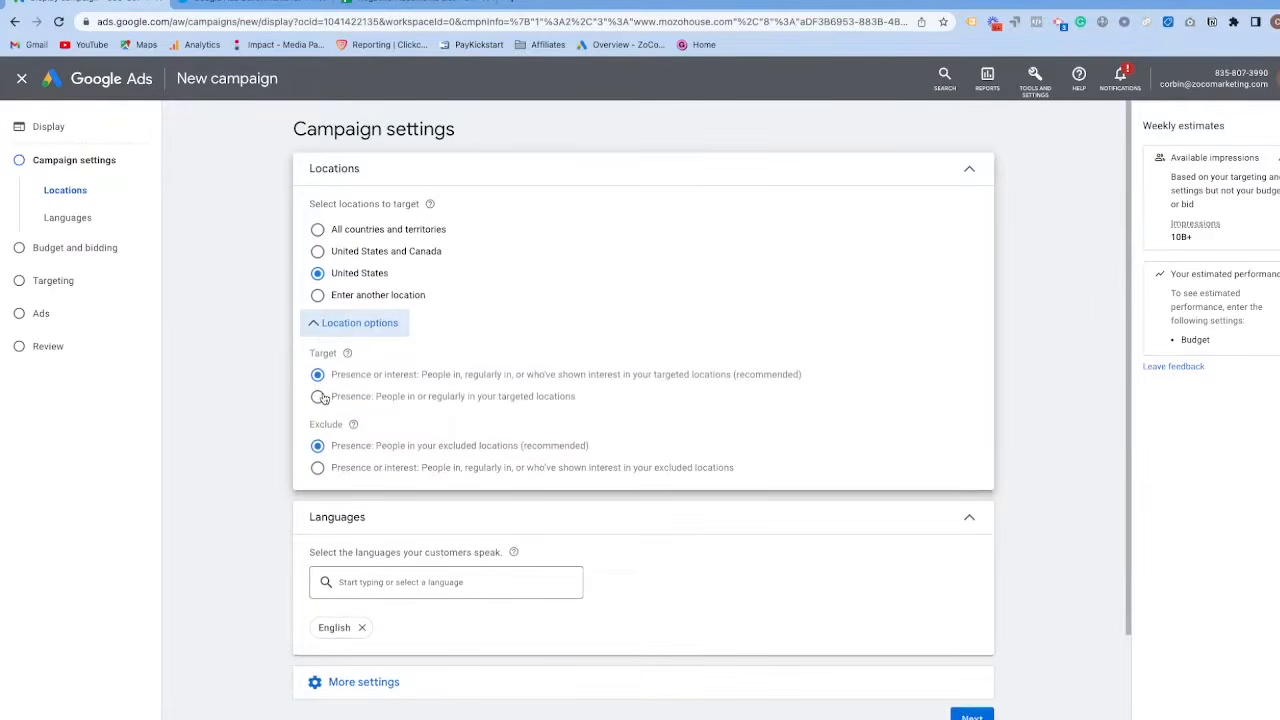
pyautogui.click(319, 397)
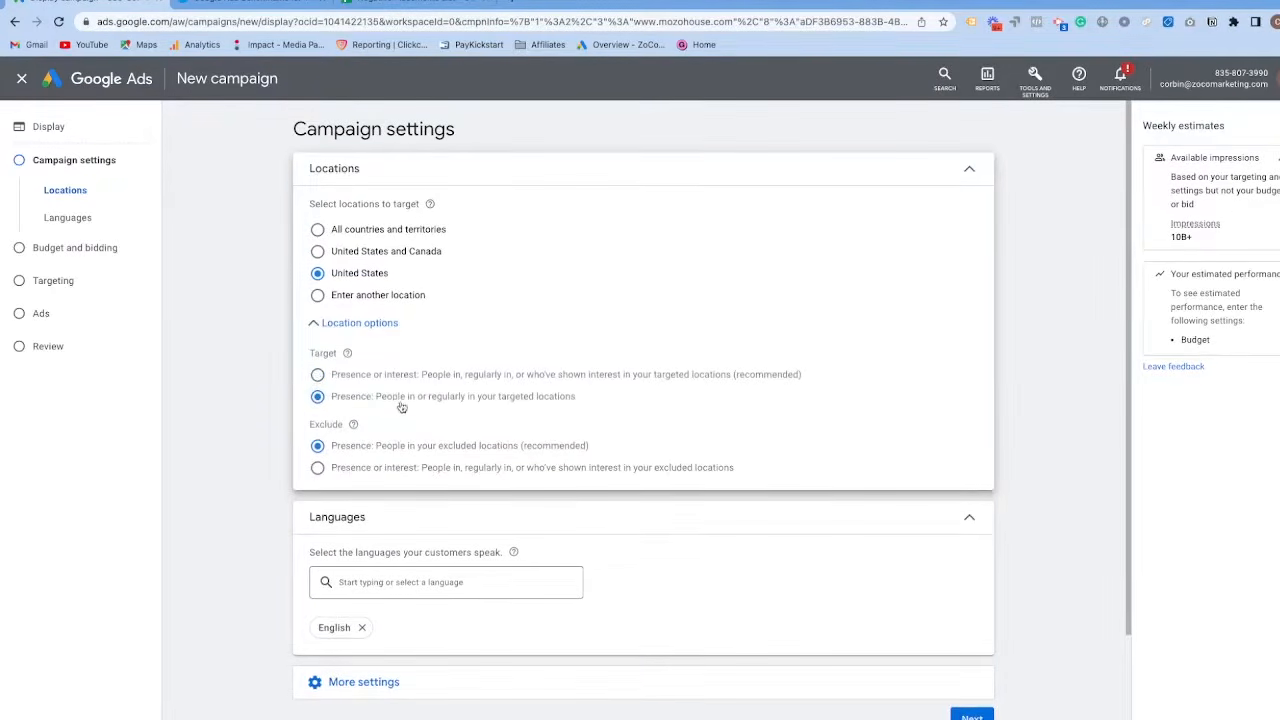
# Examine the ad schedule options among the additional campaign settings, then collapse the Languages and Ad schedule sections.
pyautogui.scroll(-2, 394, 521)
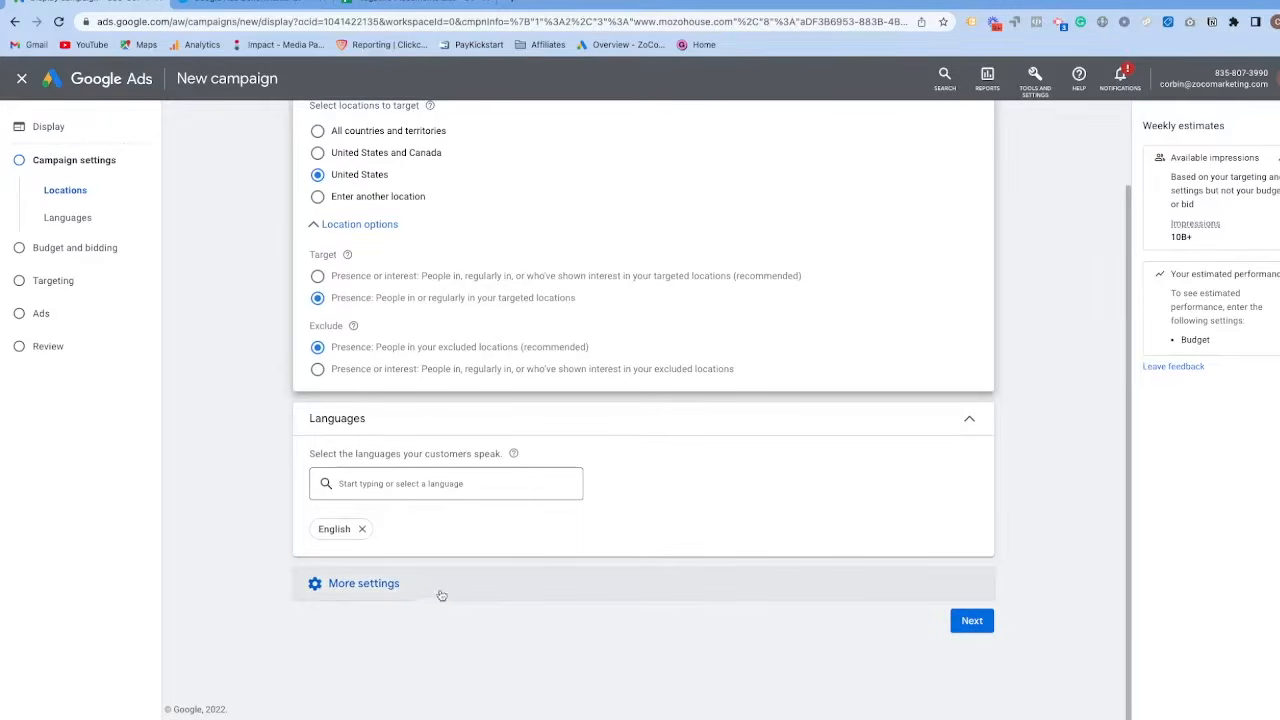
pyautogui.click(397, 586)
pyautogui.scroll(-5, 207, 543)
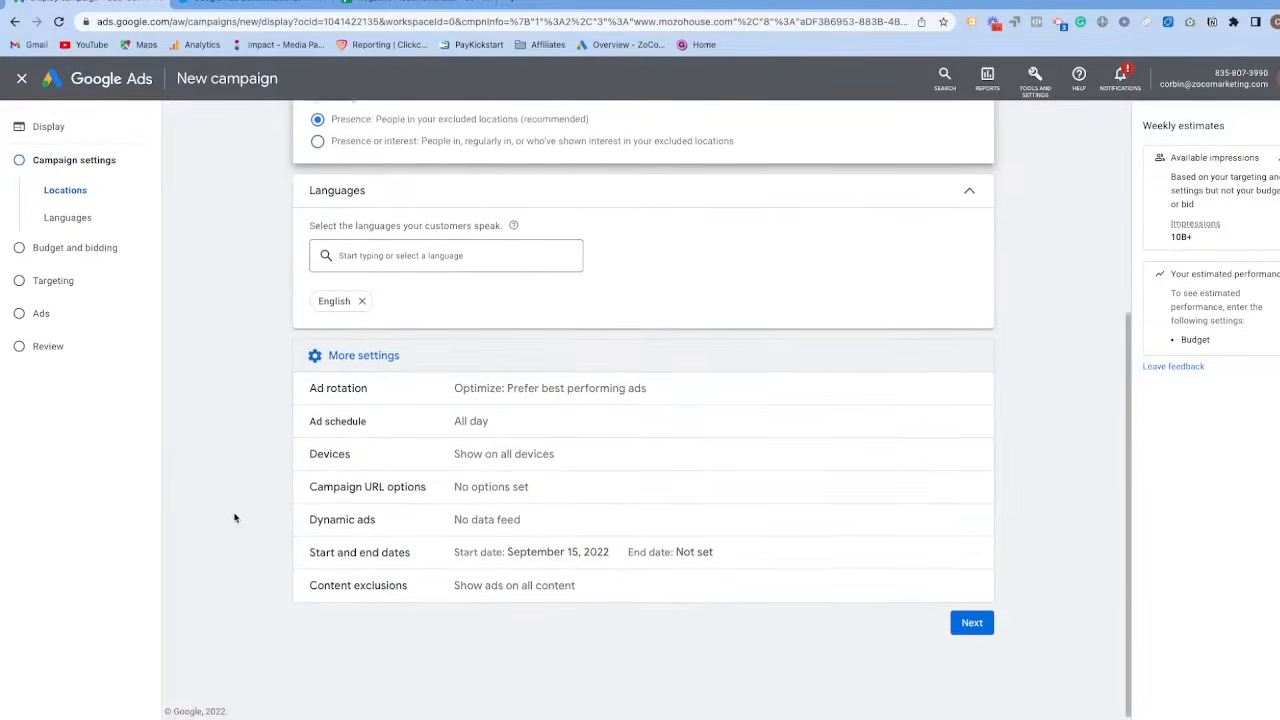
pyautogui.click(378, 420)
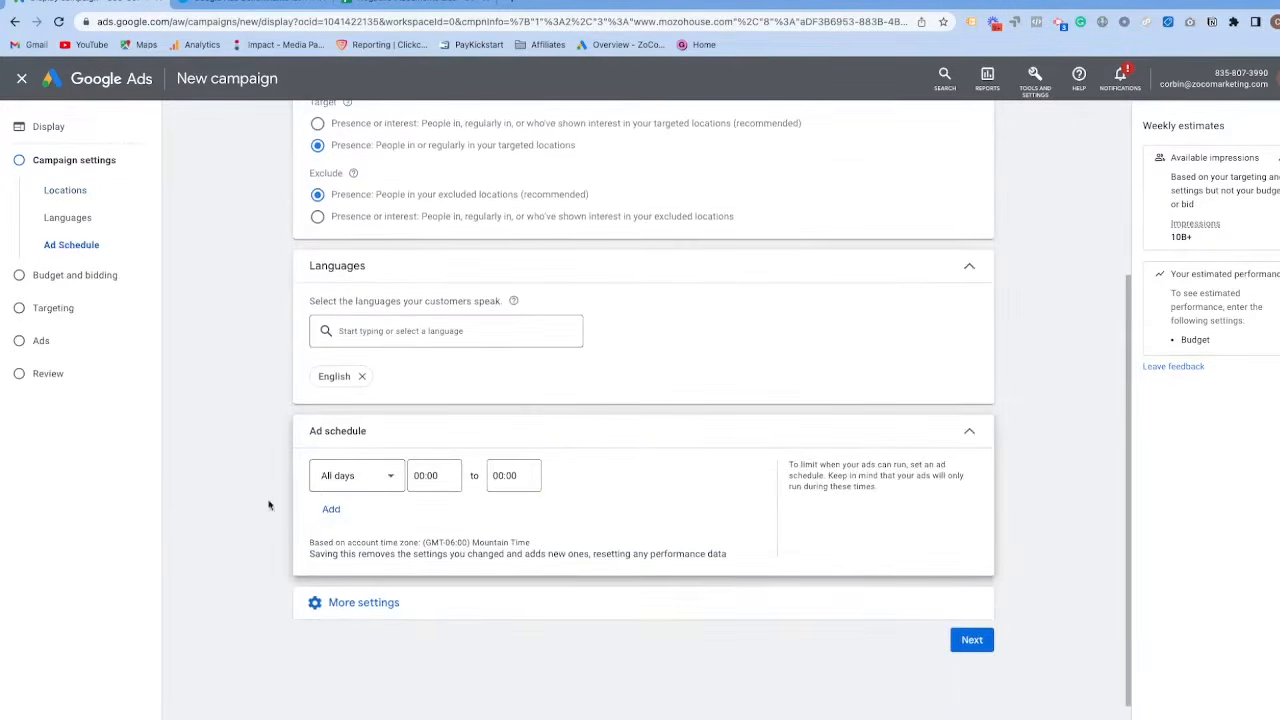
pyautogui.scroll(1, 300, 400)
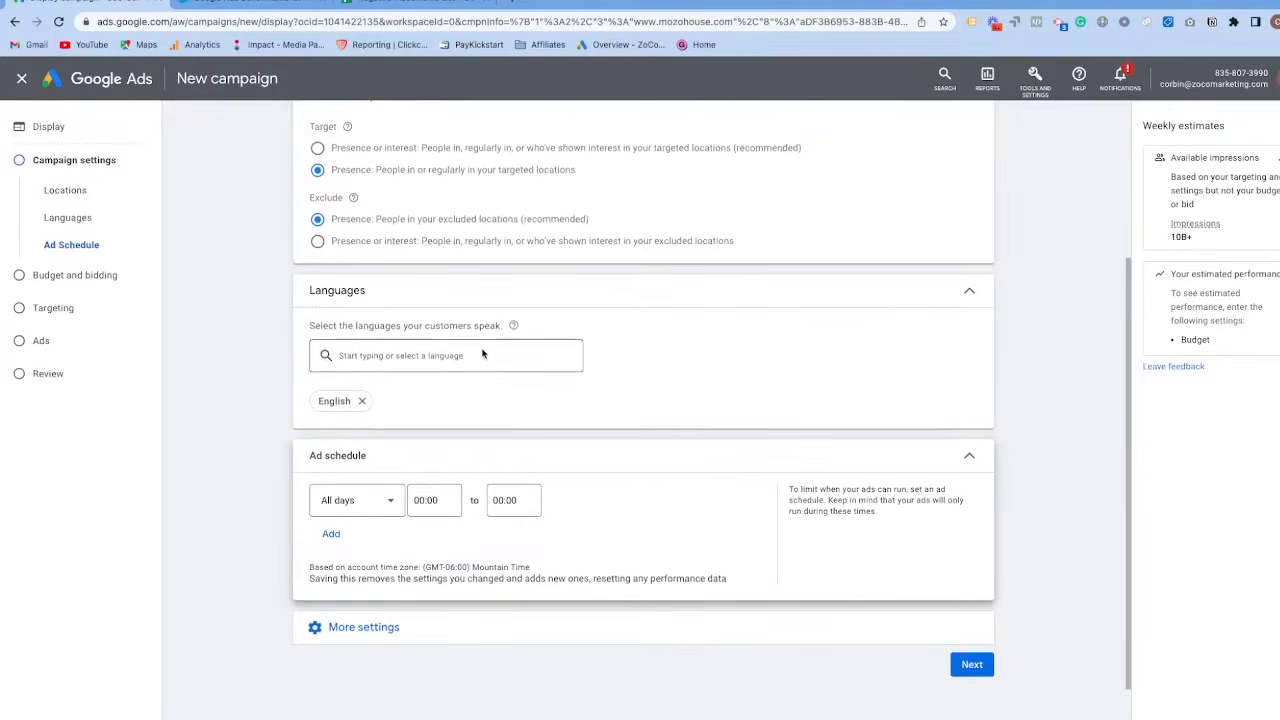
pyautogui.click(952, 296)
pyautogui.click(969, 413)
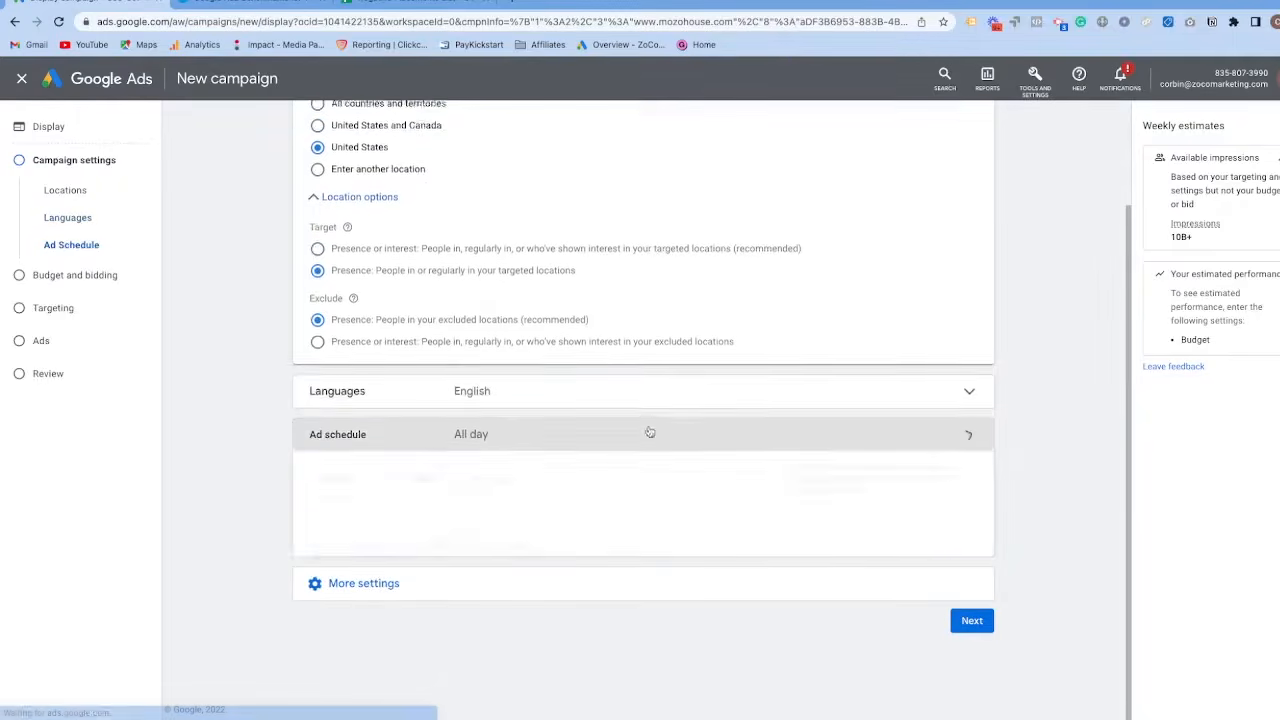
# Examine the Devices and the Start and end dates settings, including the start date calendar, without changing them.
pyautogui.click(332, 583)
pyautogui.scroll(-2, 275, 575)
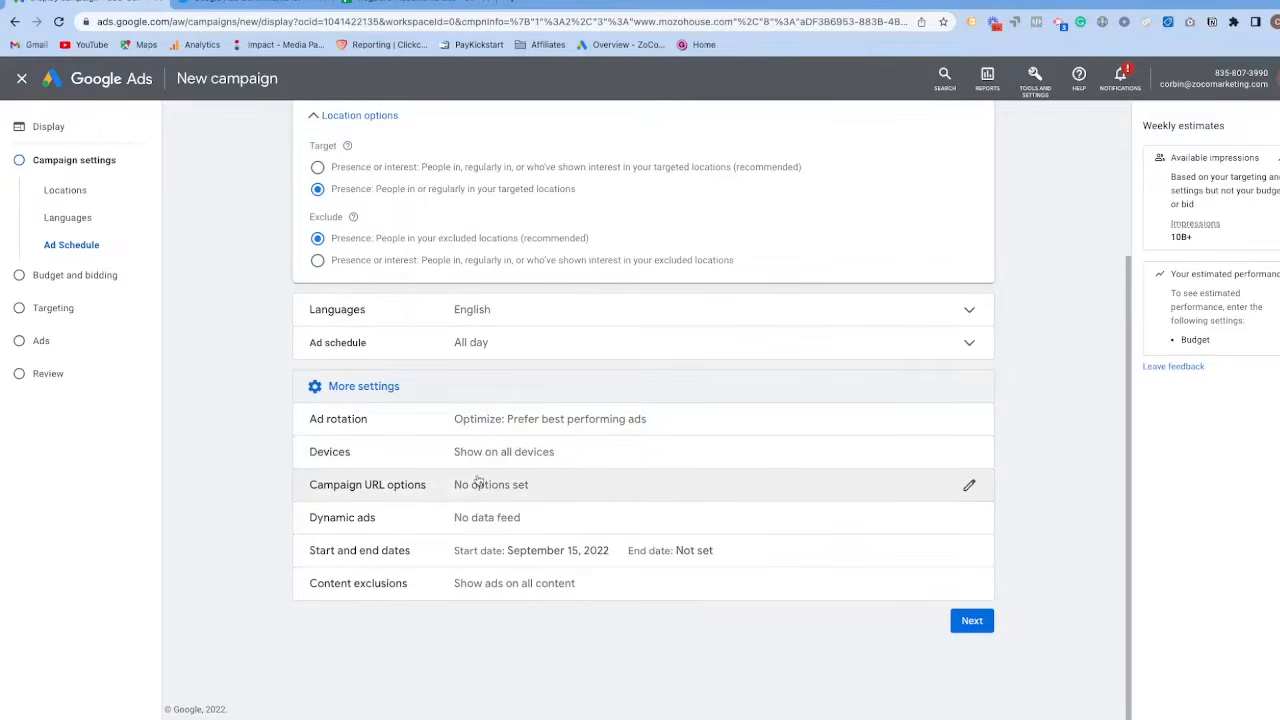
pyautogui.scroll(1, 420, 460)
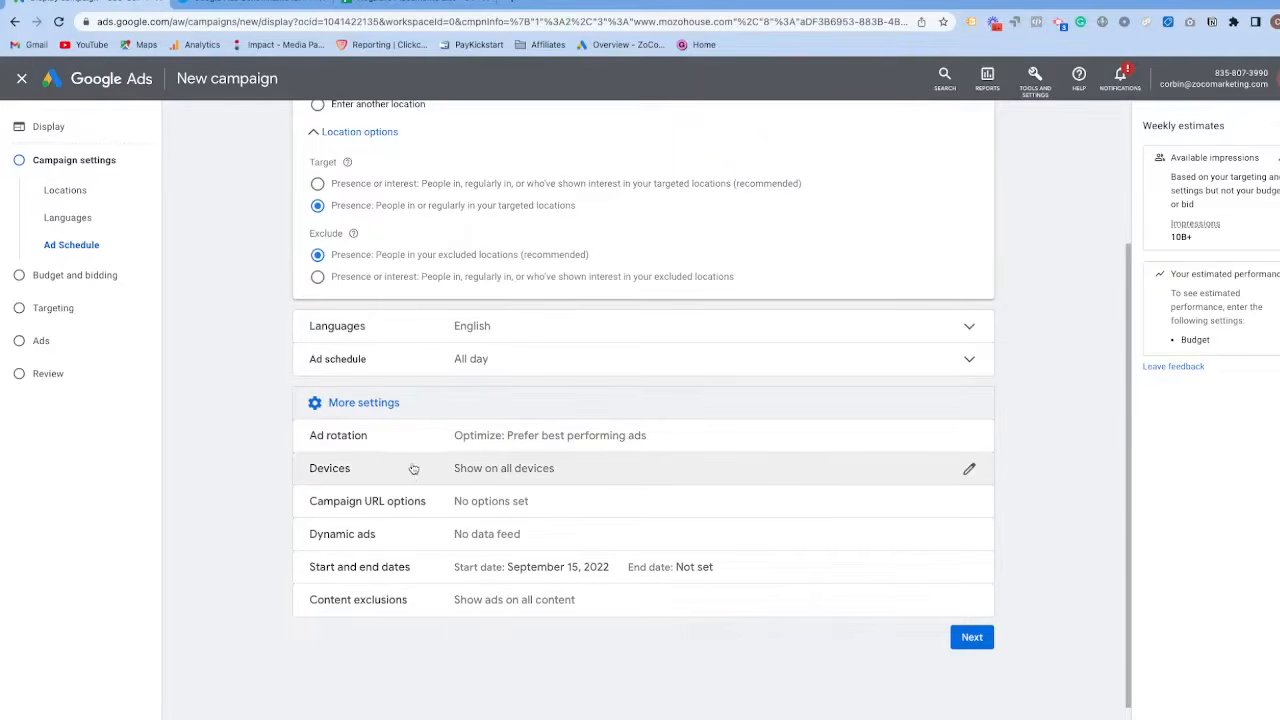
pyautogui.click(557, 471)
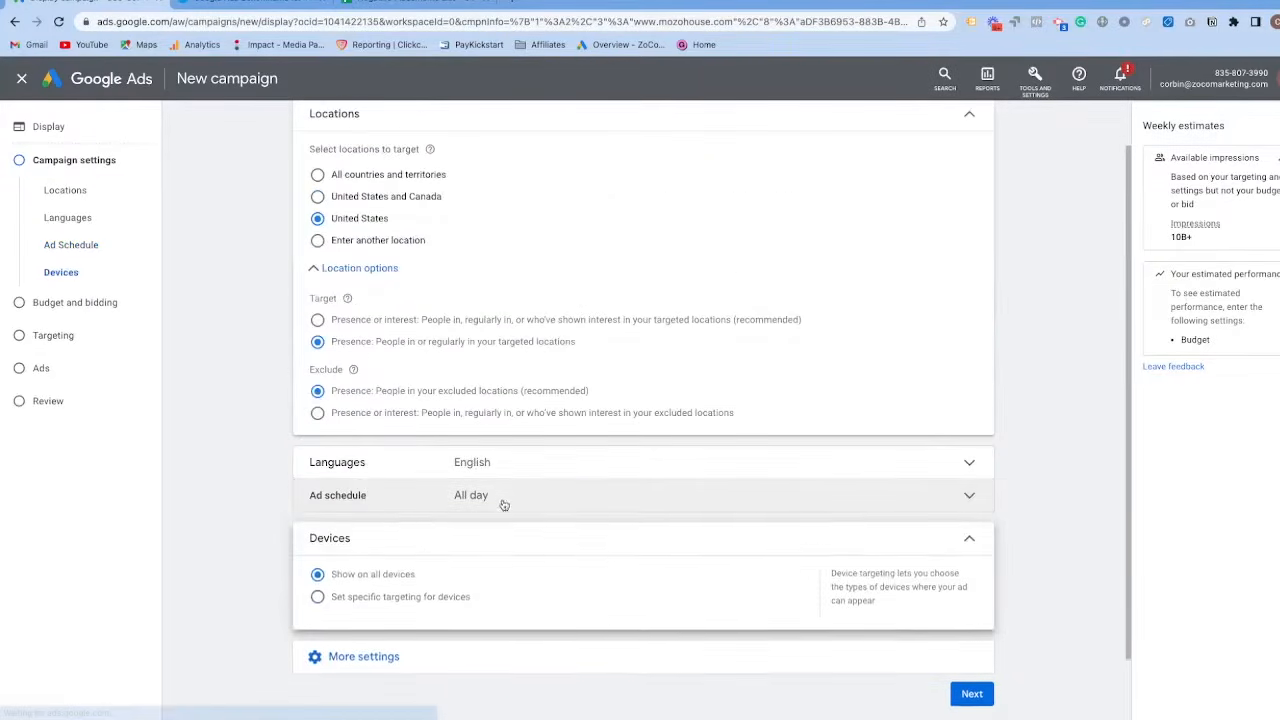
pyautogui.scroll(-1, 320, 523)
pyautogui.click(331, 660)
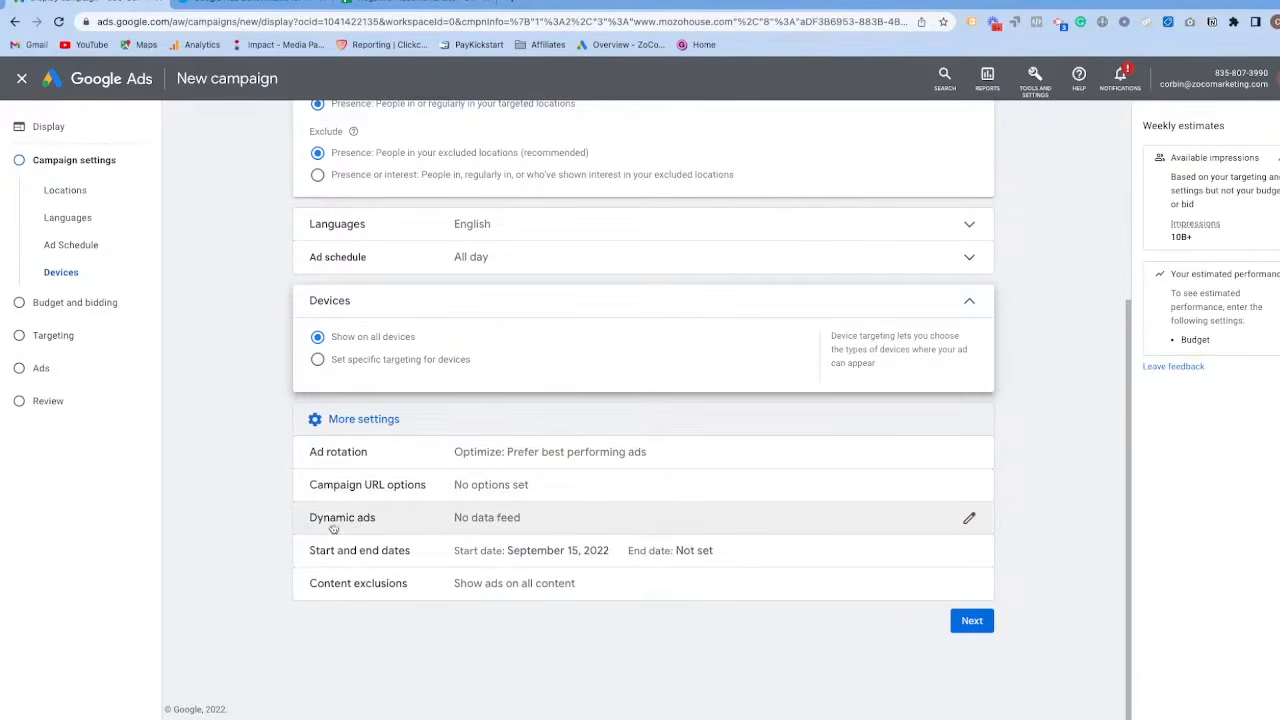
pyautogui.click(474, 553)
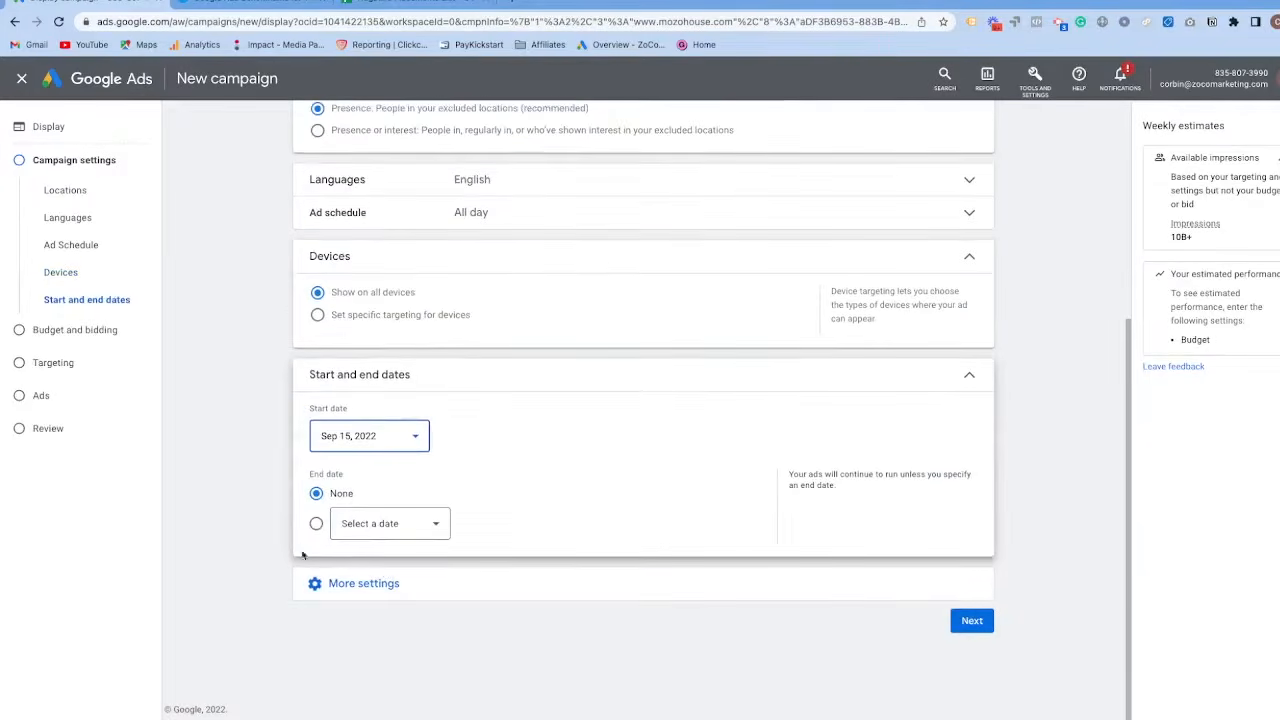
pyautogui.click(399, 446)
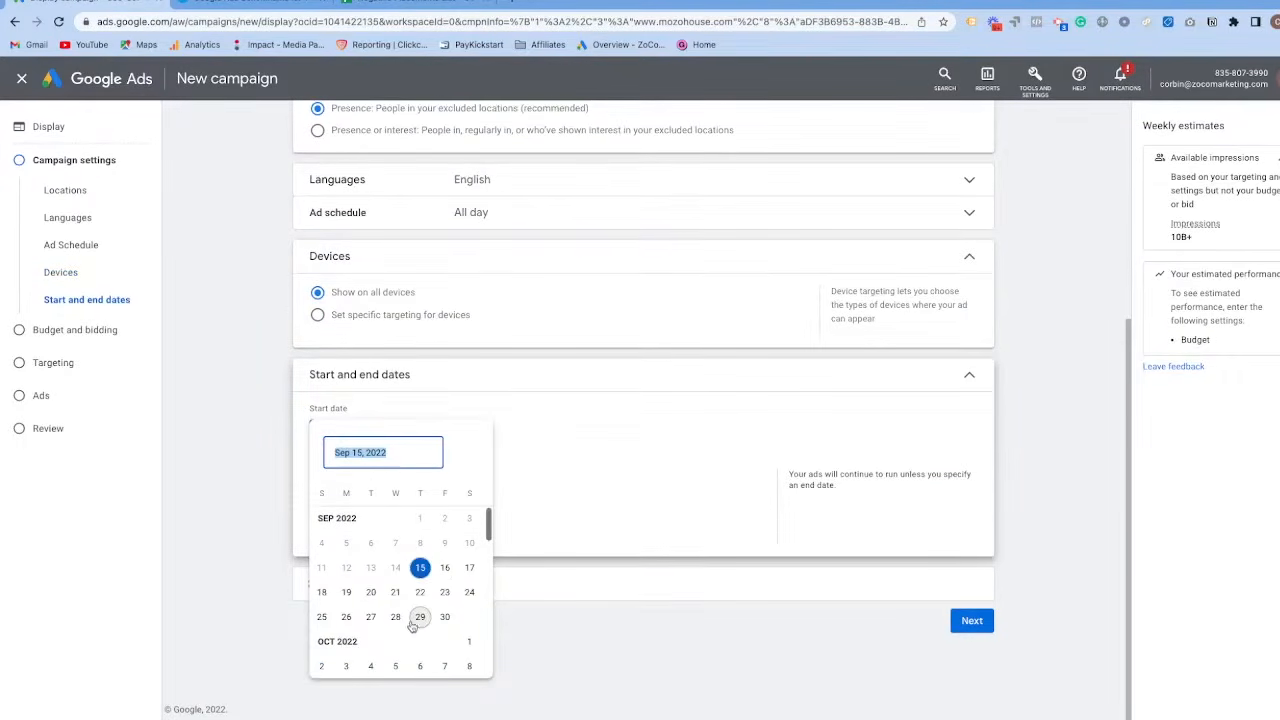
pyautogui.click(580, 483)
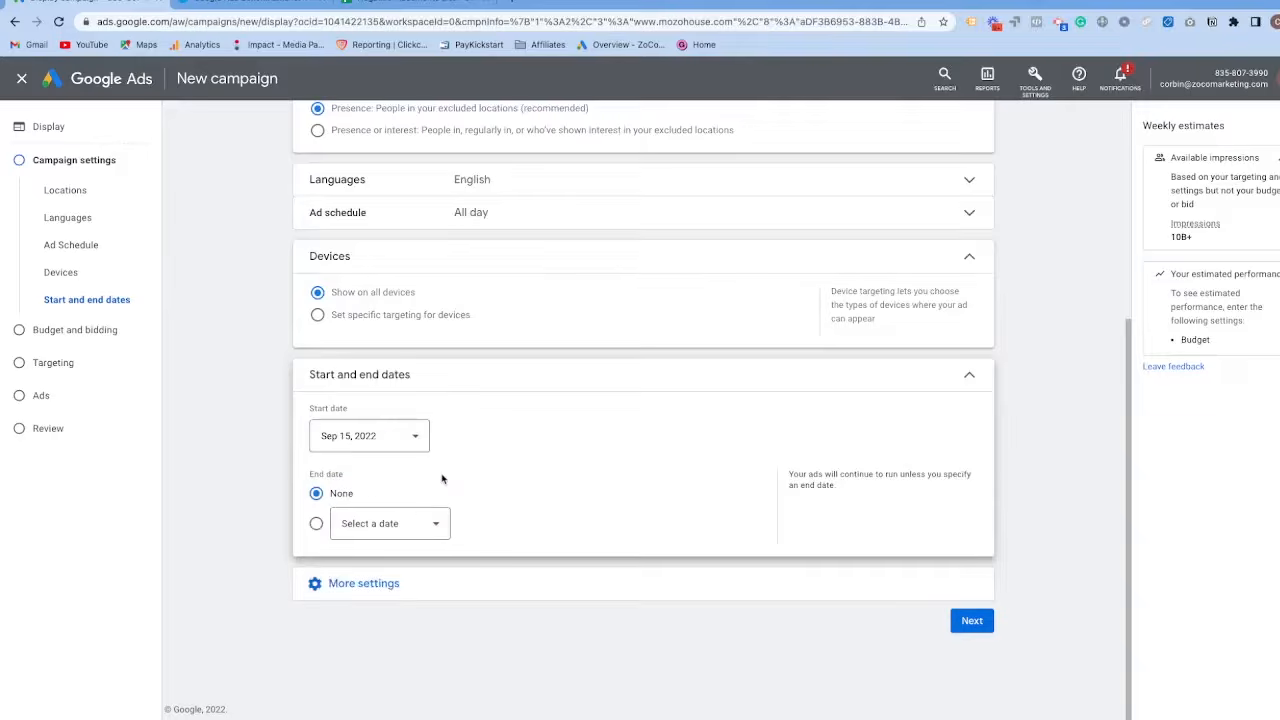
# Exclude content labelled DL-MA: Mature audiences and Content not yet labeled in the campaign's content exclusions.
pyautogui.click(381, 583)
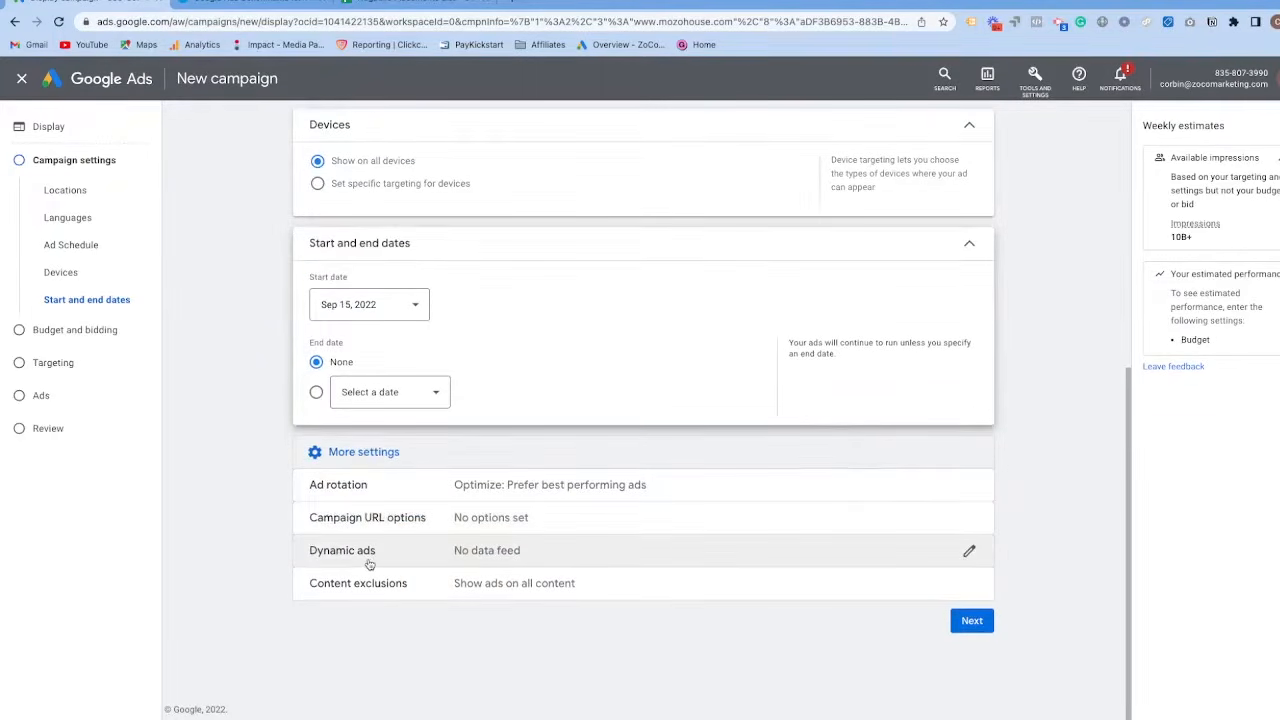
pyautogui.click(490, 586)
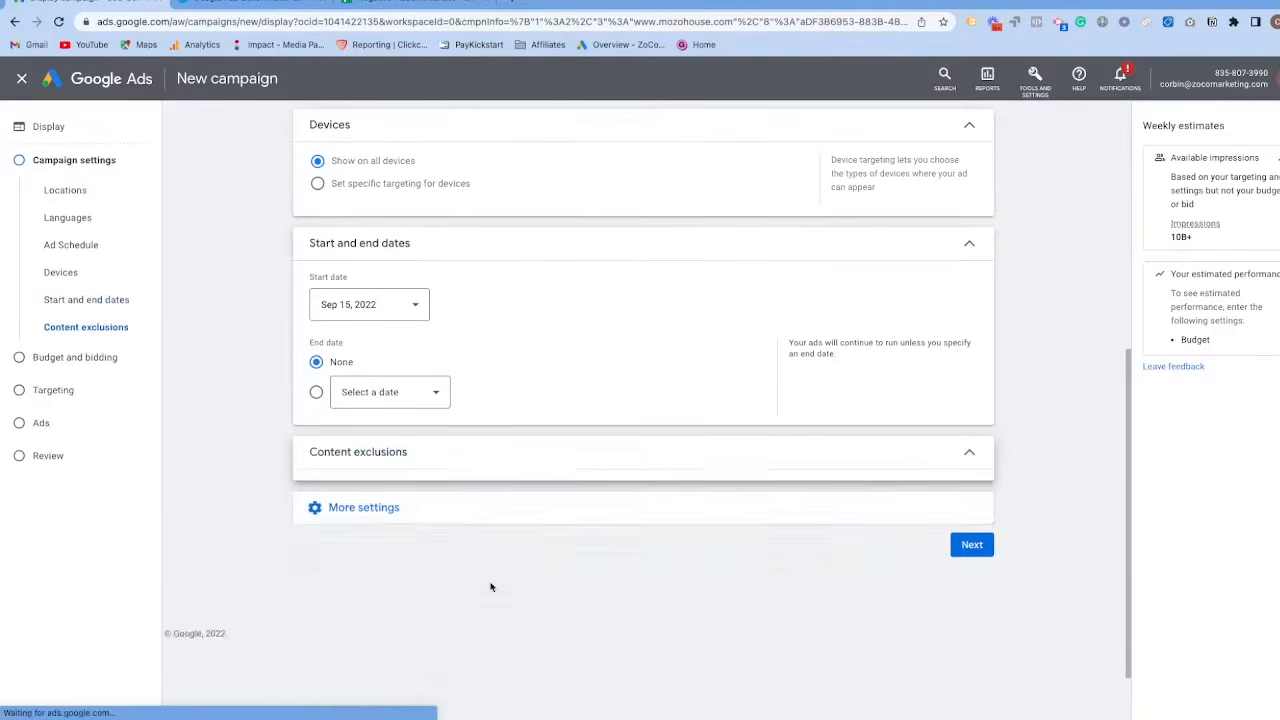
pyautogui.scroll(-2, 445, 484)
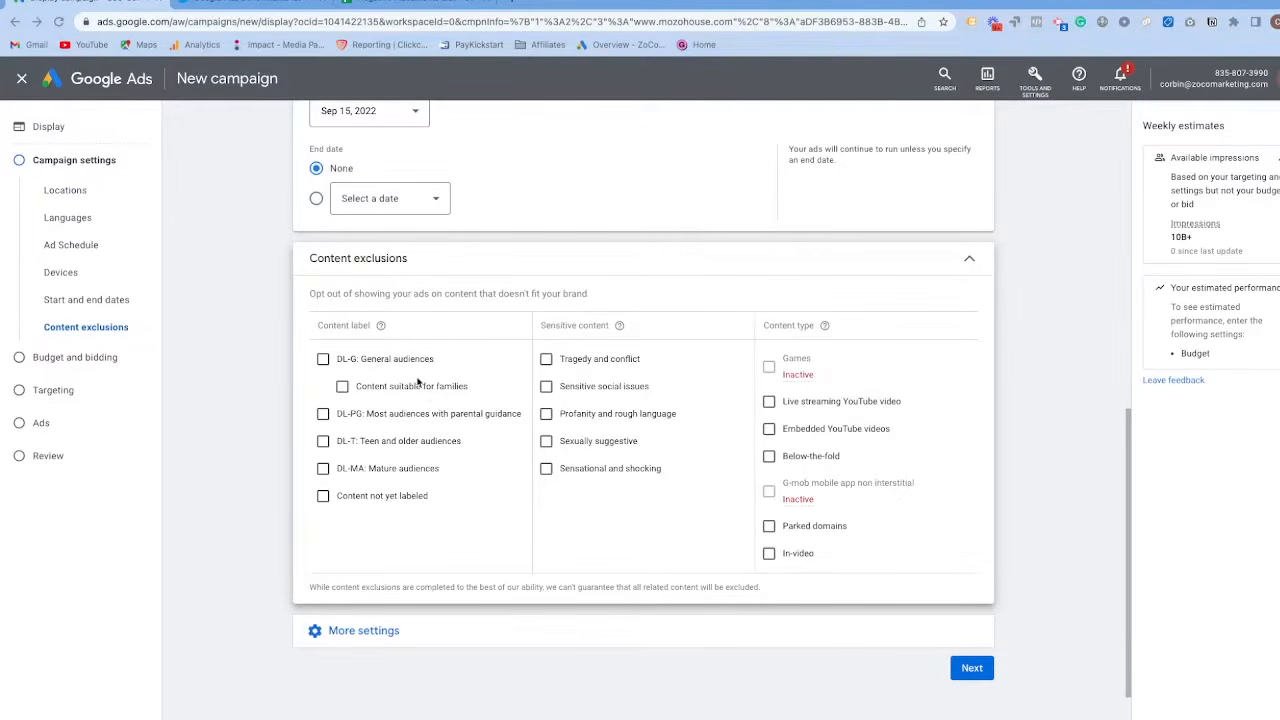
pyautogui.click(323, 469)
pyautogui.click(323, 497)
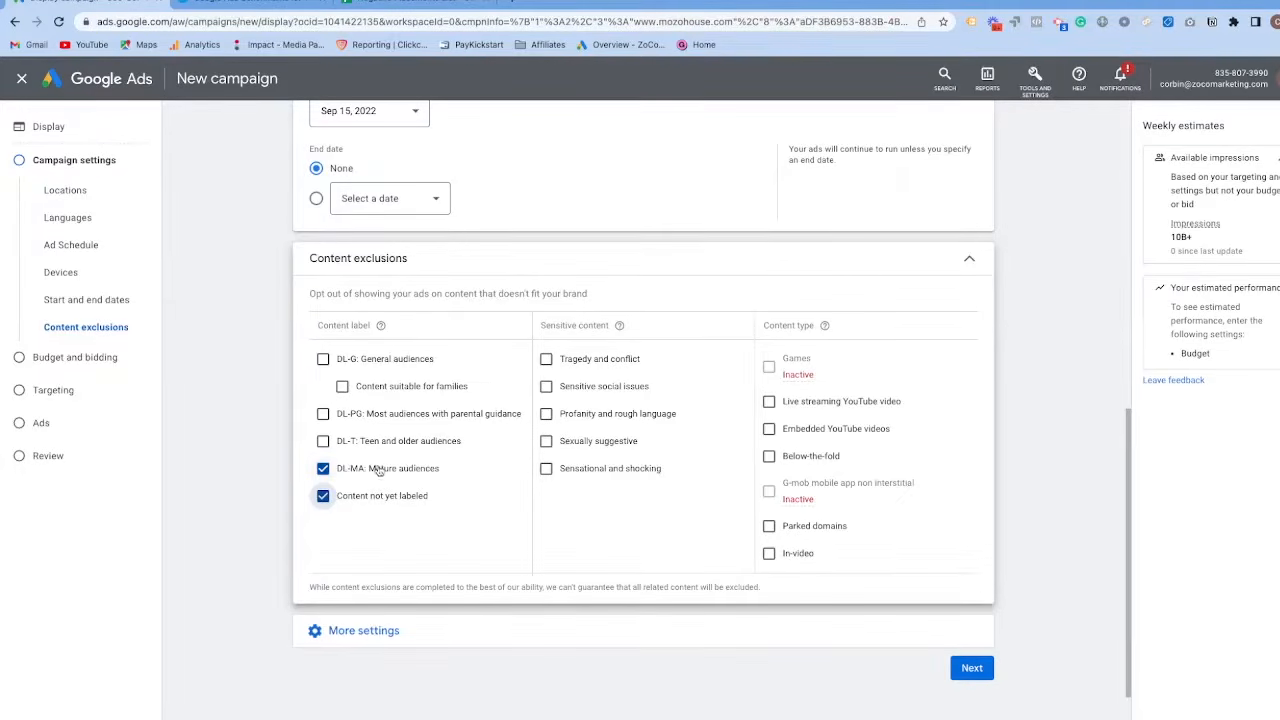
# Exclude all five sensitive content categories, from Tragedy and conflict to Sensational and shocking.
pyautogui.click(546, 441)
pyautogui.click(546, 469)
pyautogui.click(546, 414)
pyautogui.click(546, 387)
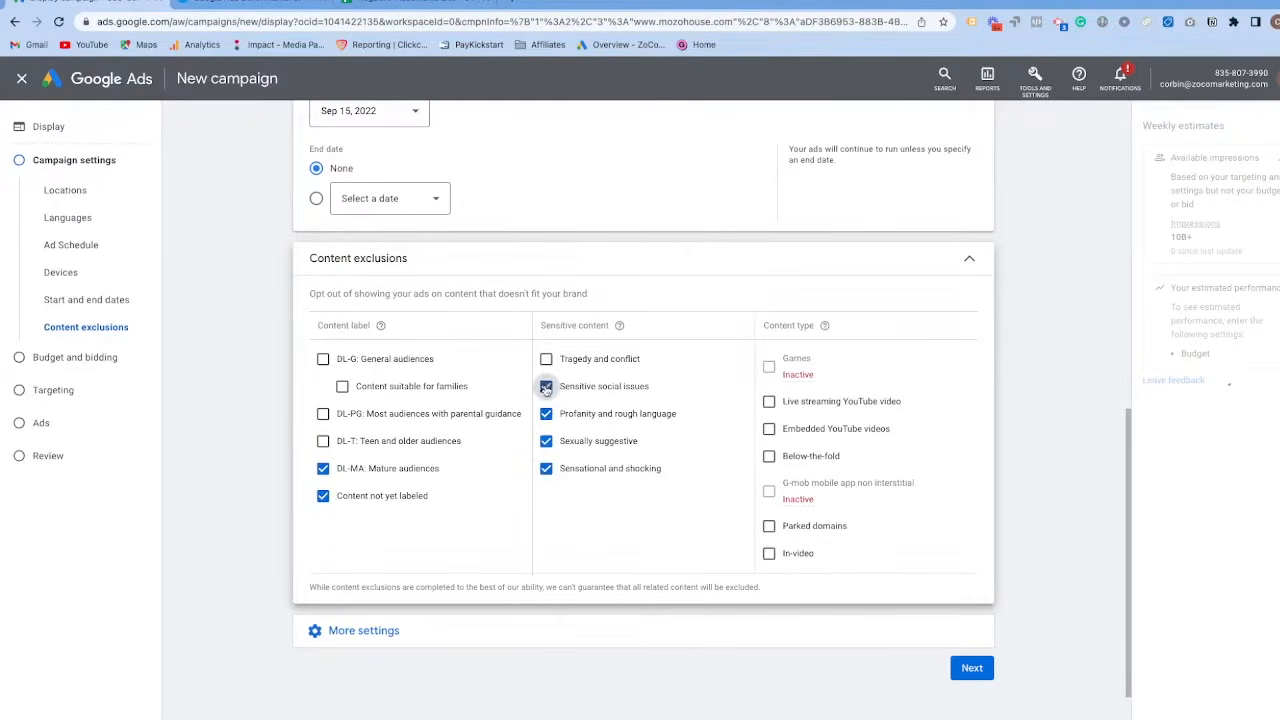
pyautogui.click(546, 359)
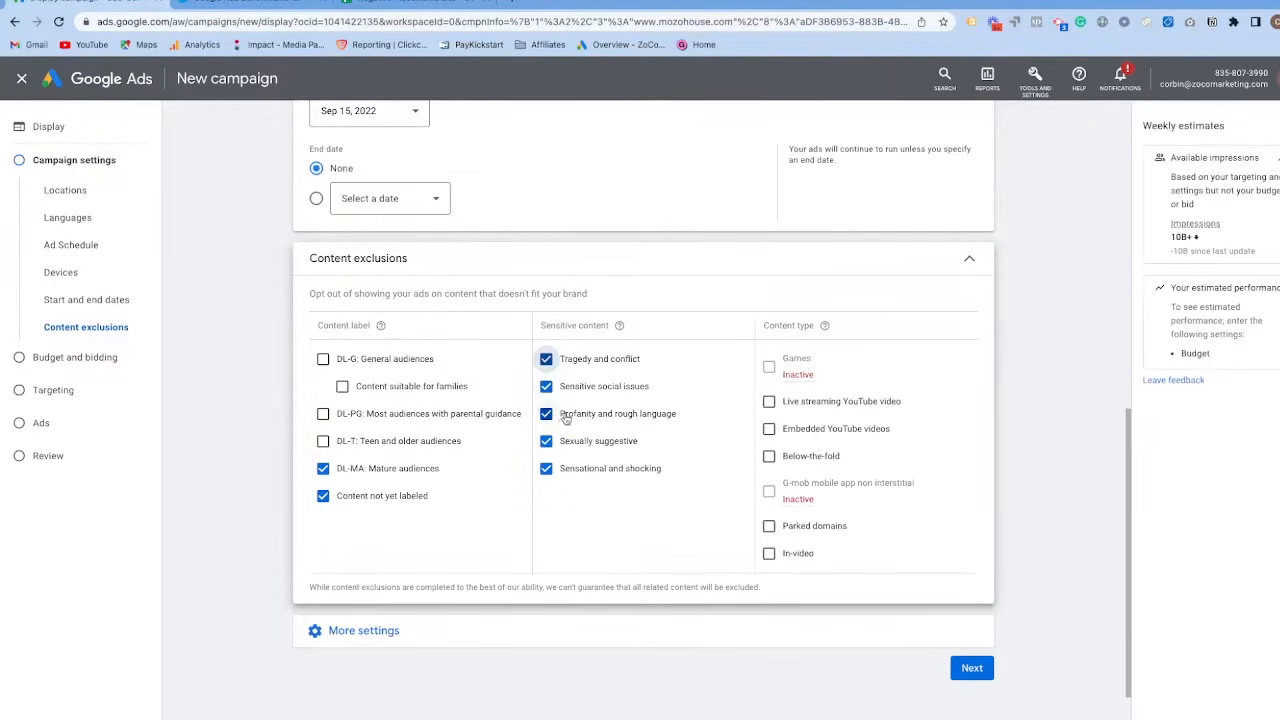
pyautogui.click(323, 441)
pyautogui.click(324, 414)
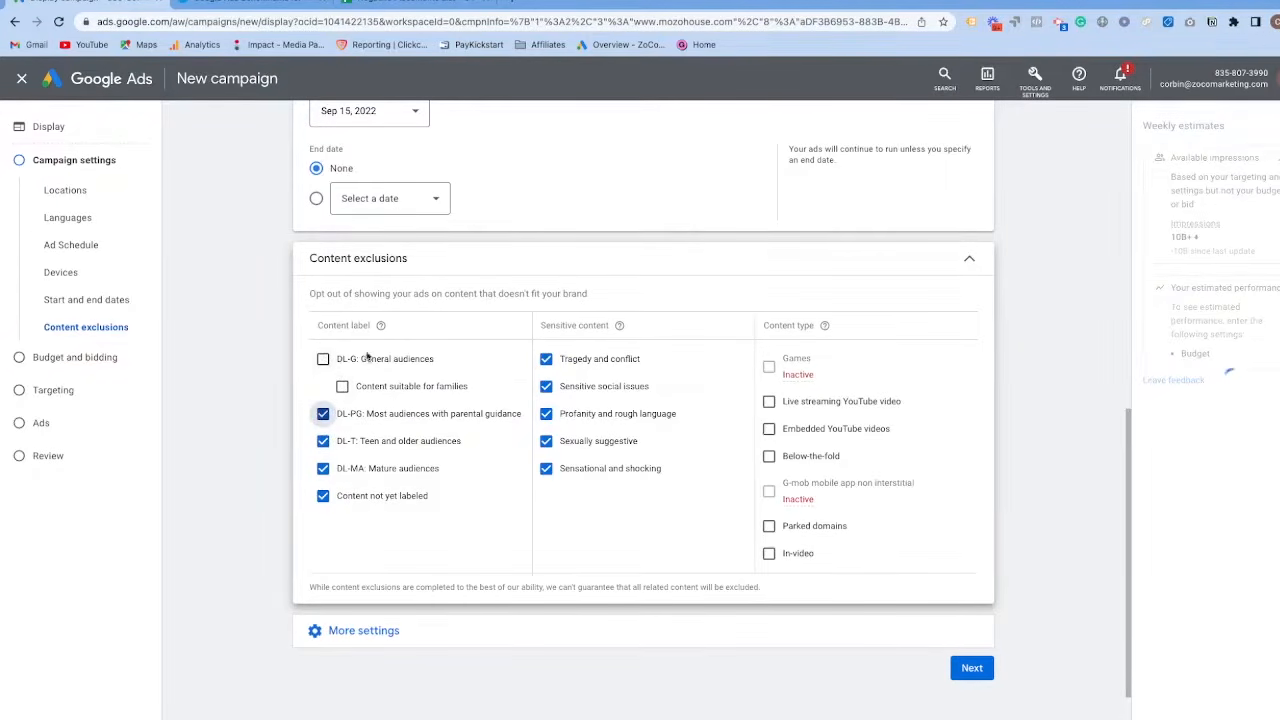
pyautogui.click(322, 440)
pyautogui.click(318, 416)
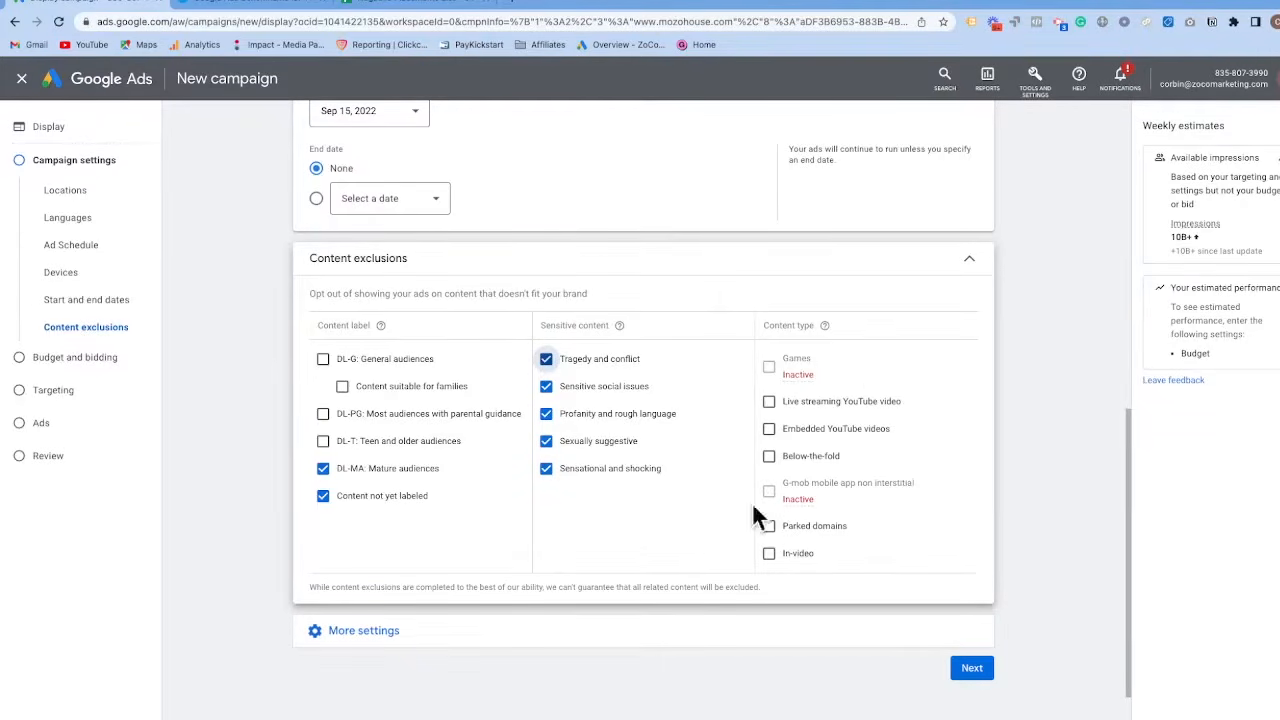
# Continue to the budget and bidding settings, set the average daily budget to $20.00 and keep Conversions as the bidding focus.
pyautogui.click(966, 670)
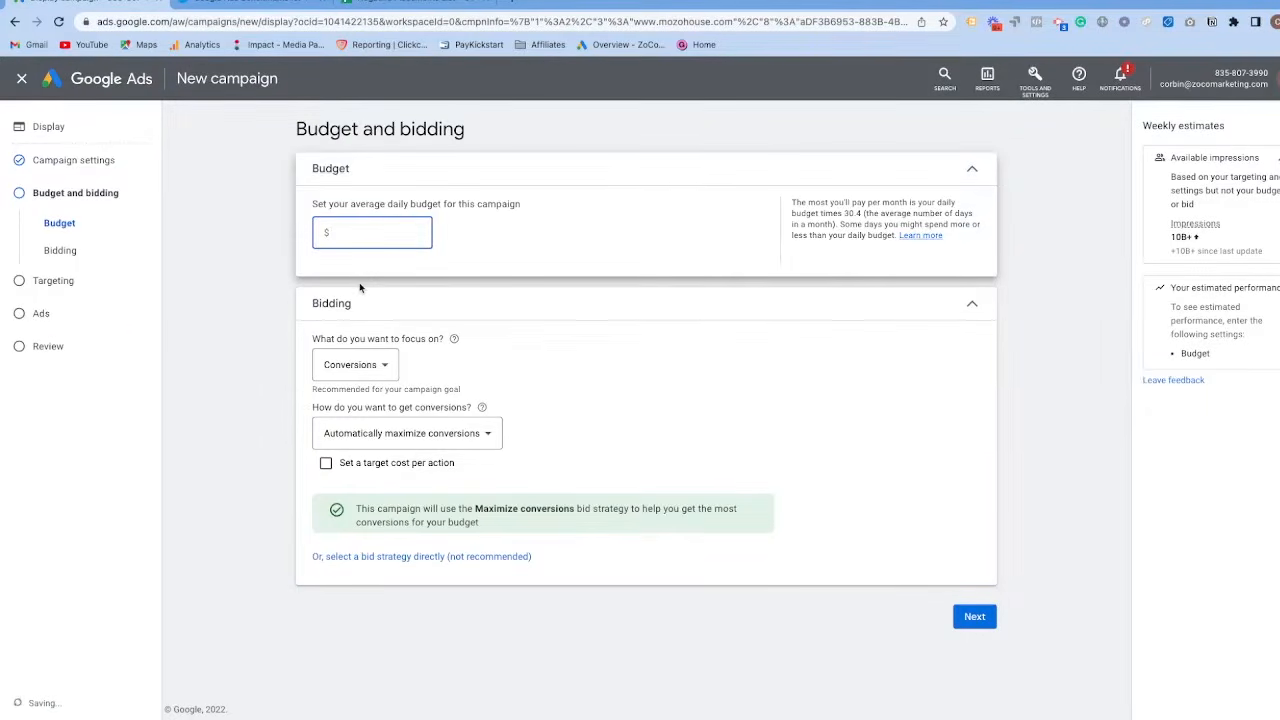
pyautogui.write('20')
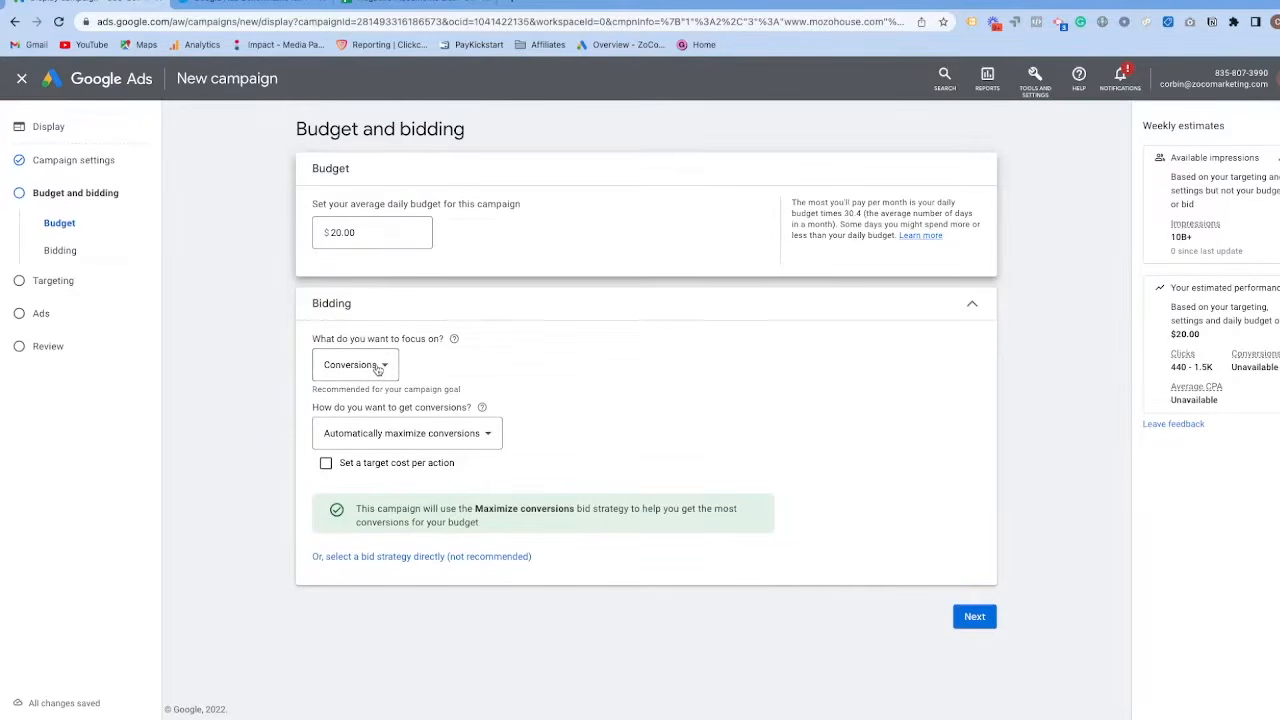
pyautogui.click(378, 369)
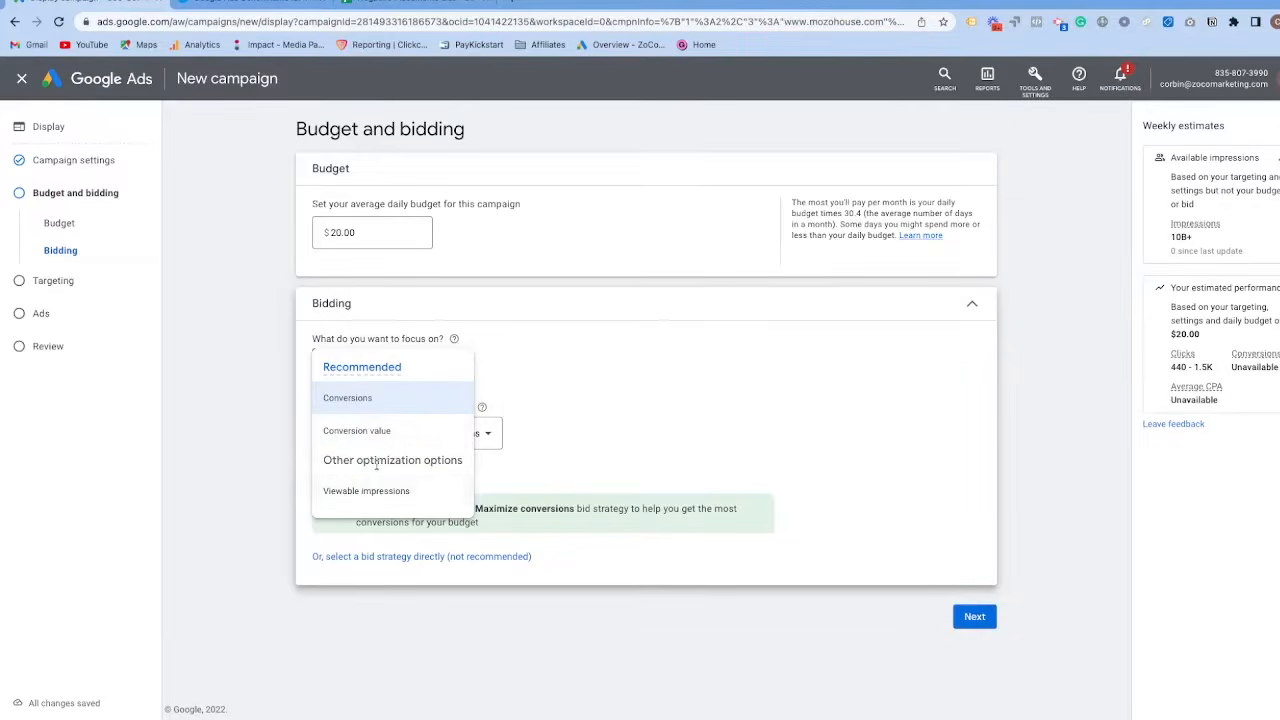
pyautogui.click(473, 381)
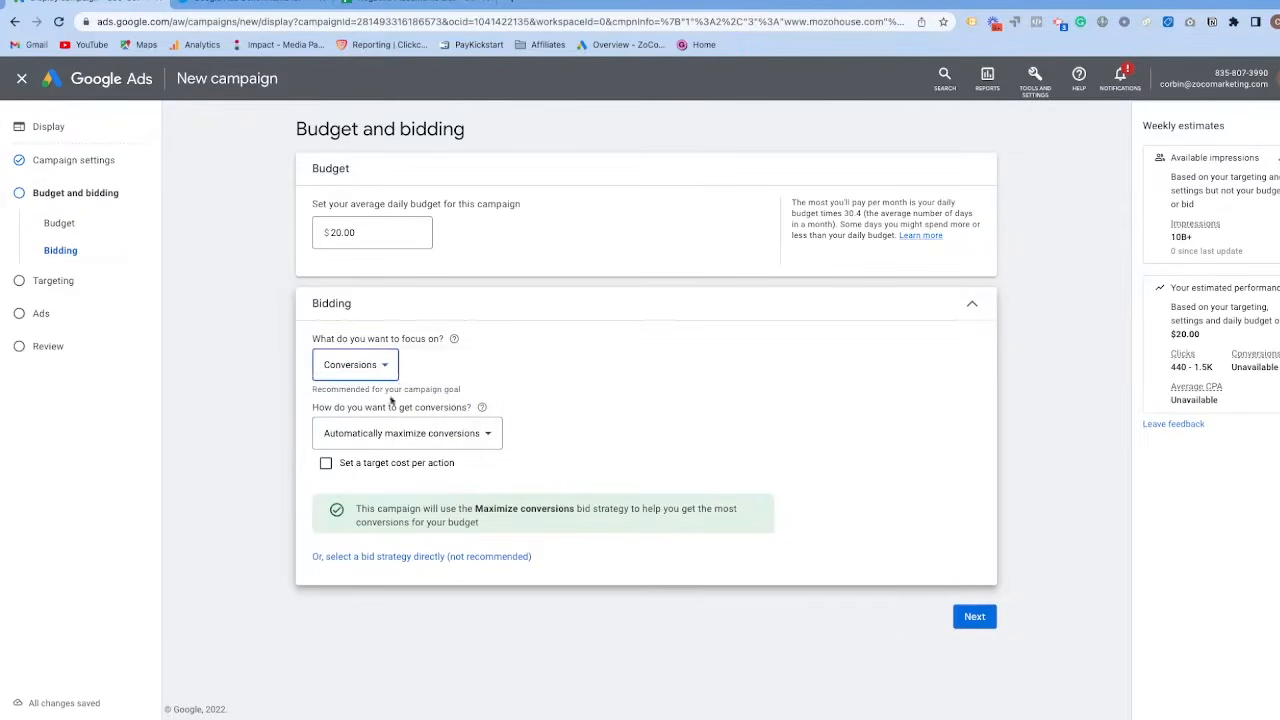
# Choose manually set bids as the way to get conversions and start entering the ad group's enhanced CPC bid.
pyautogui.click(432, 440)
pyautogui.click(352, 445)
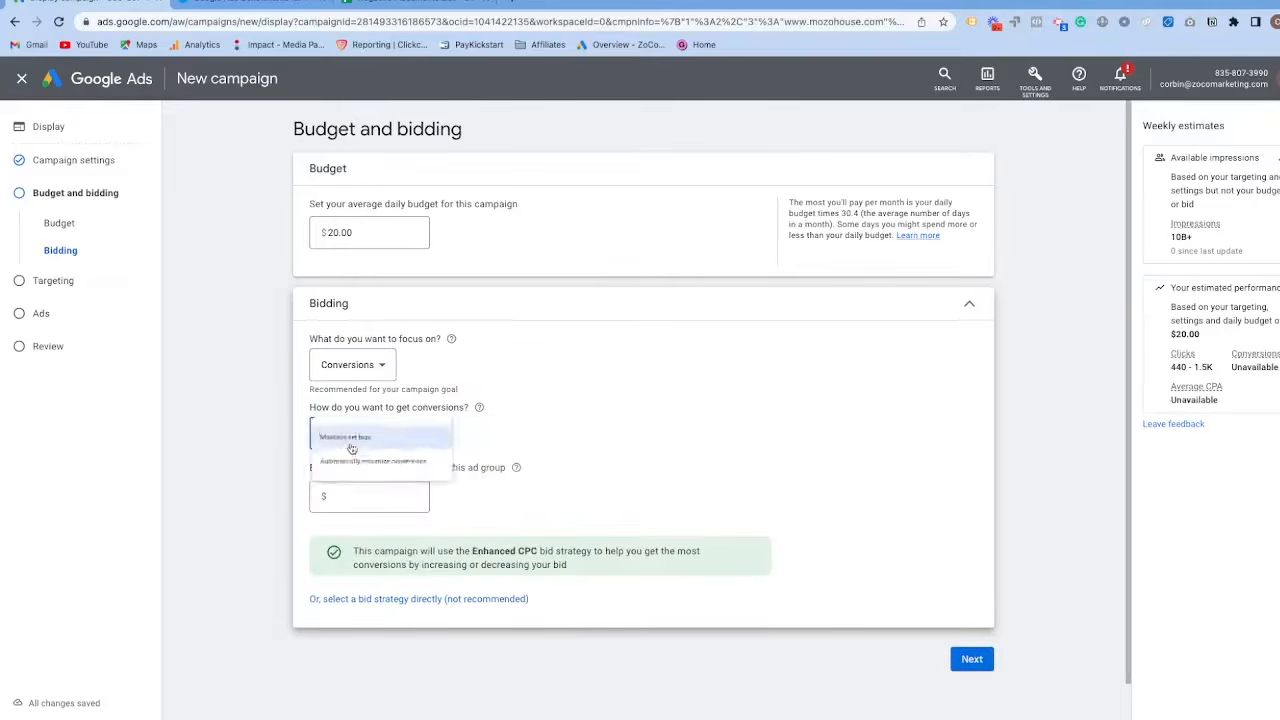
pyautogui.click(357, 499)
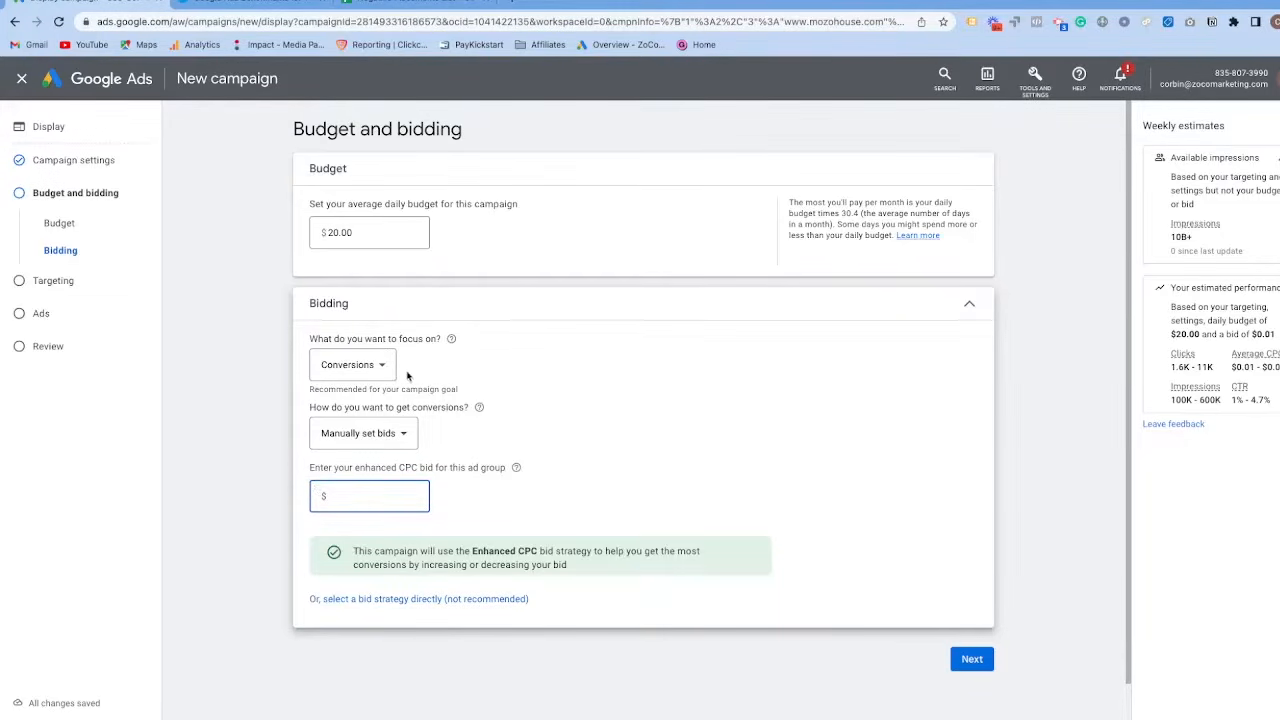
# Switch to the WordStream industry benchmarks page, dismiss the promotional pop-up and locate the Average Cost Per Click (CPC) table.
pyautogui.click(250, 6)
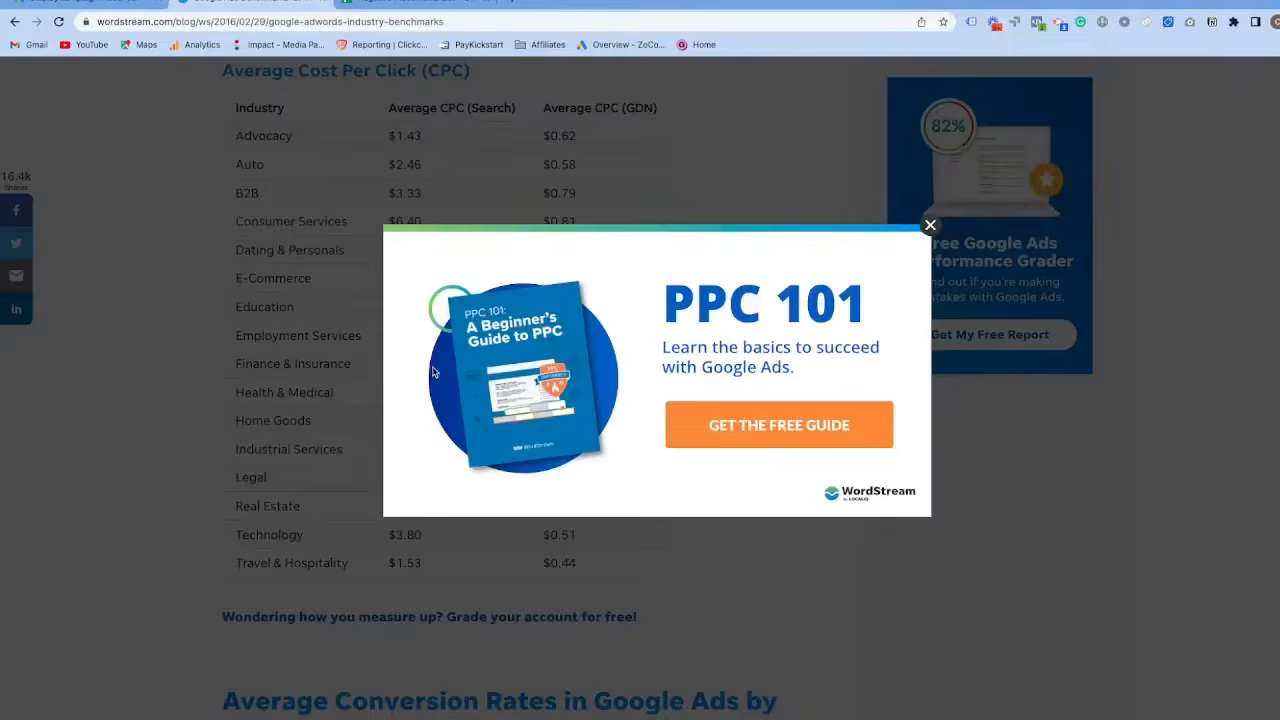
pyautogui.click(929, 244)
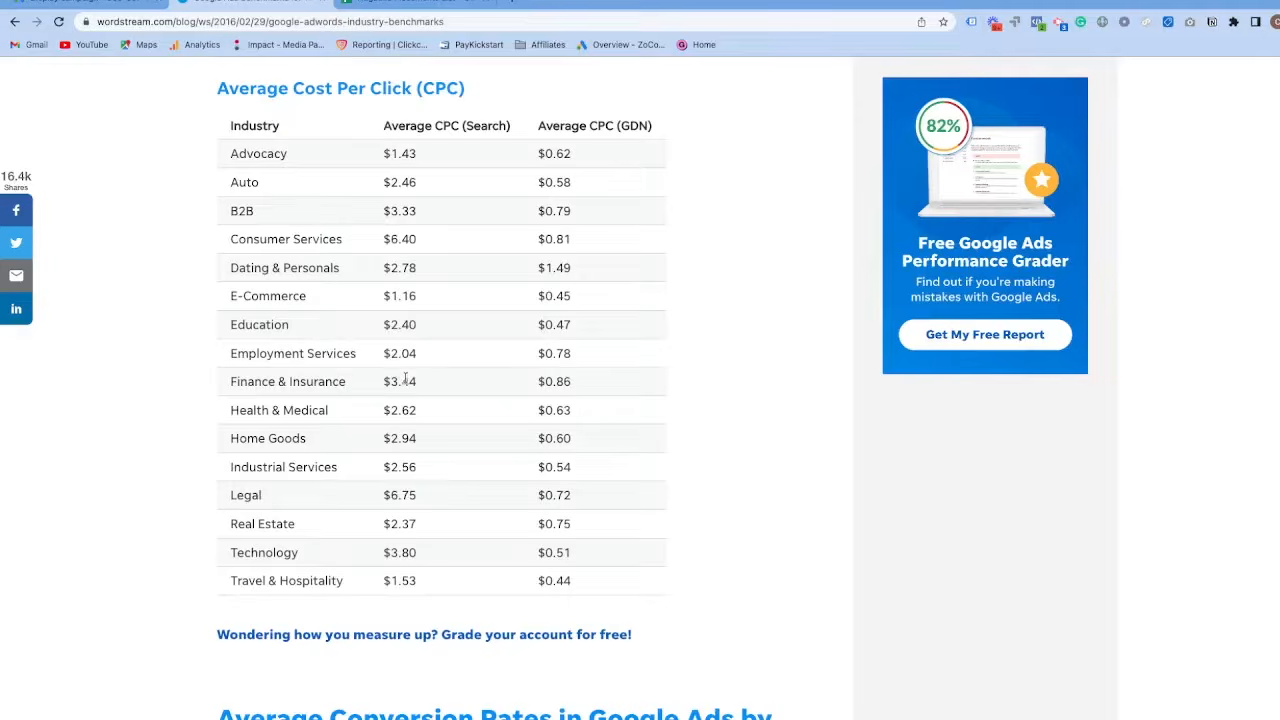
pyautogui.scroll(1, 309, 237)
pyautogui.moveTo(223, 107); pyautogui.dragTo(473, 123)
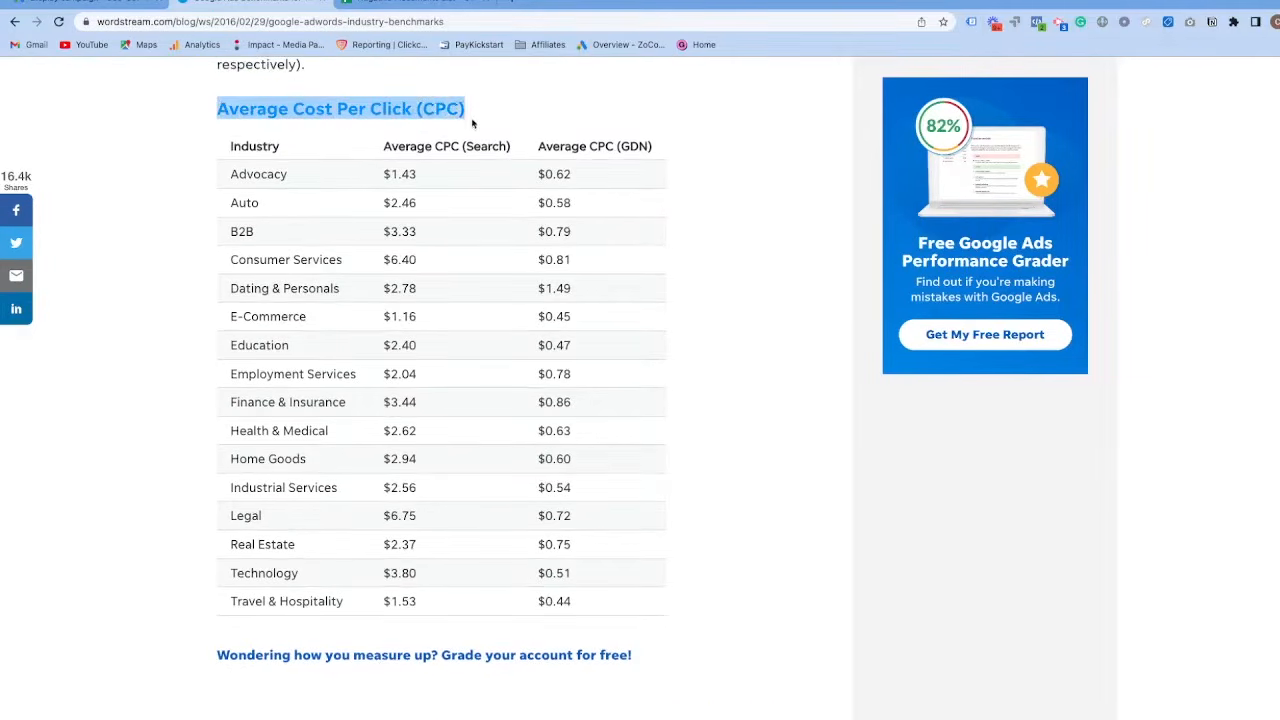
pyautogui.scroll(1, 456, 279)
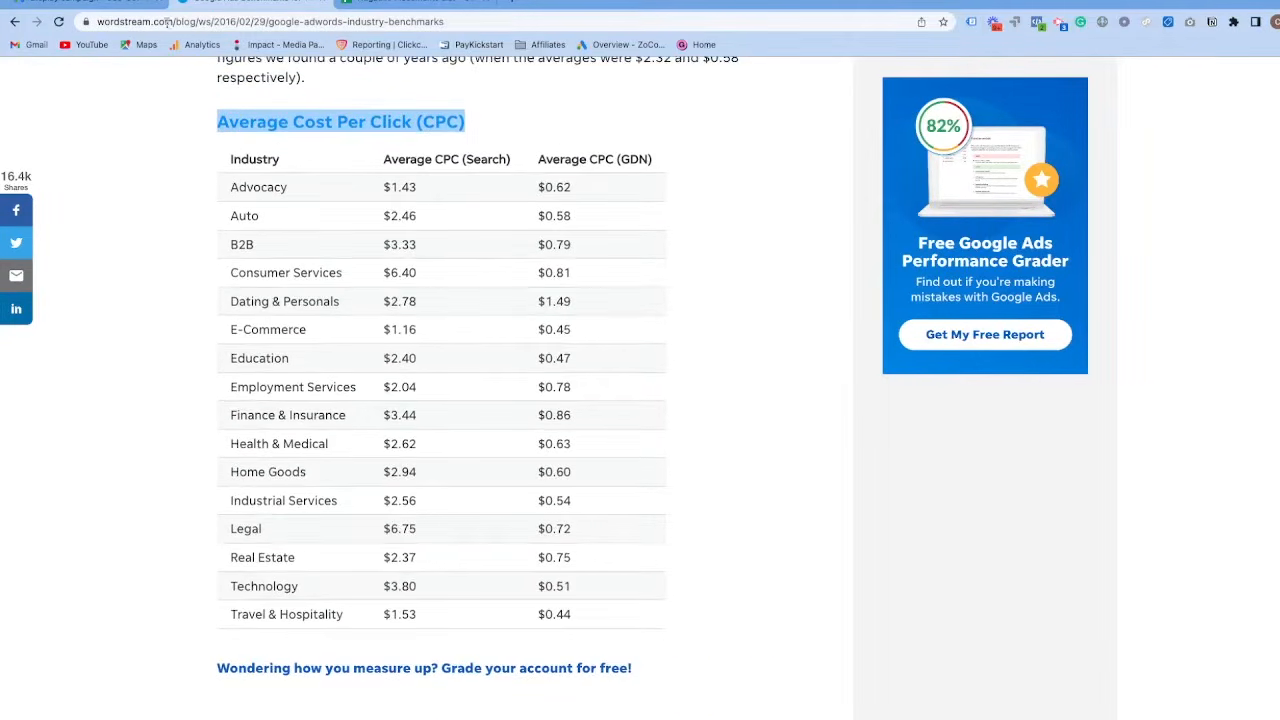
pyautogui.scroll(-1, 347, 318)
# Compare the Search and GDN average CPC columns across industries, focusing on the GDN figure for E-Commerce.
pyautogui.moveTo(416, 137); pyautogui.dragTo(474, 216)
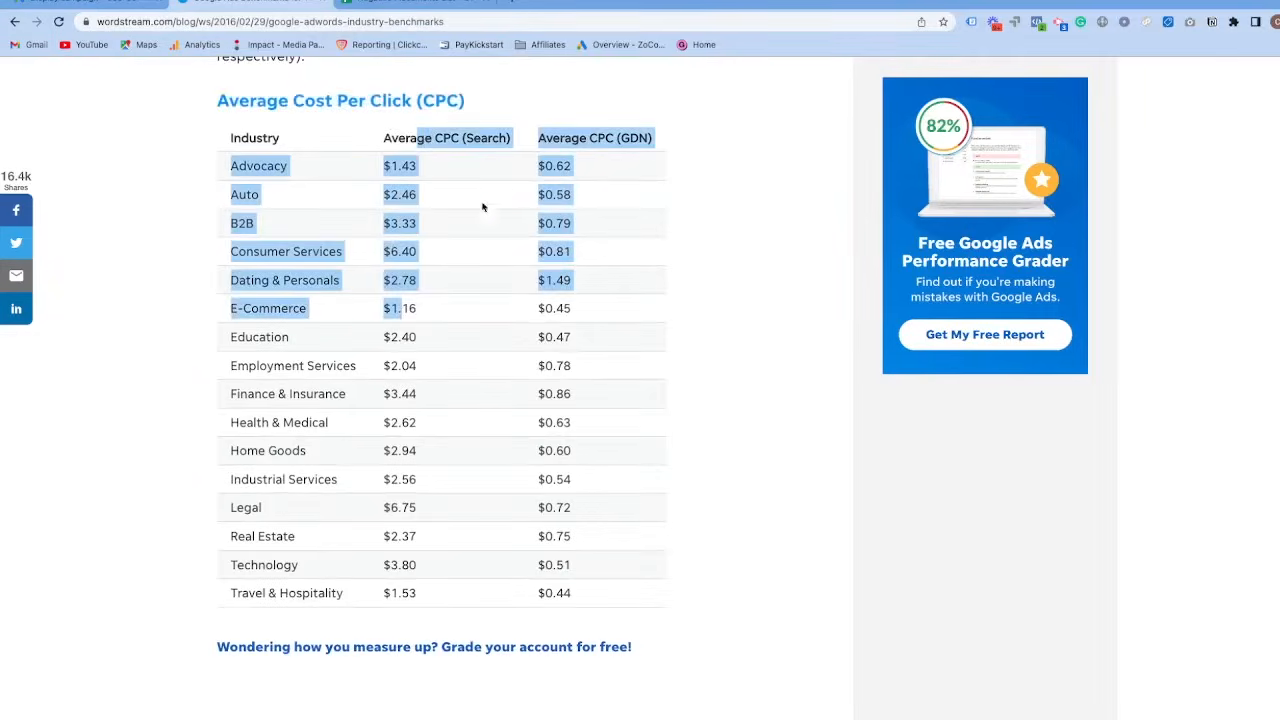
pyautogui.moveTo(545, 133); pyautogui.dragTo(641, 148)
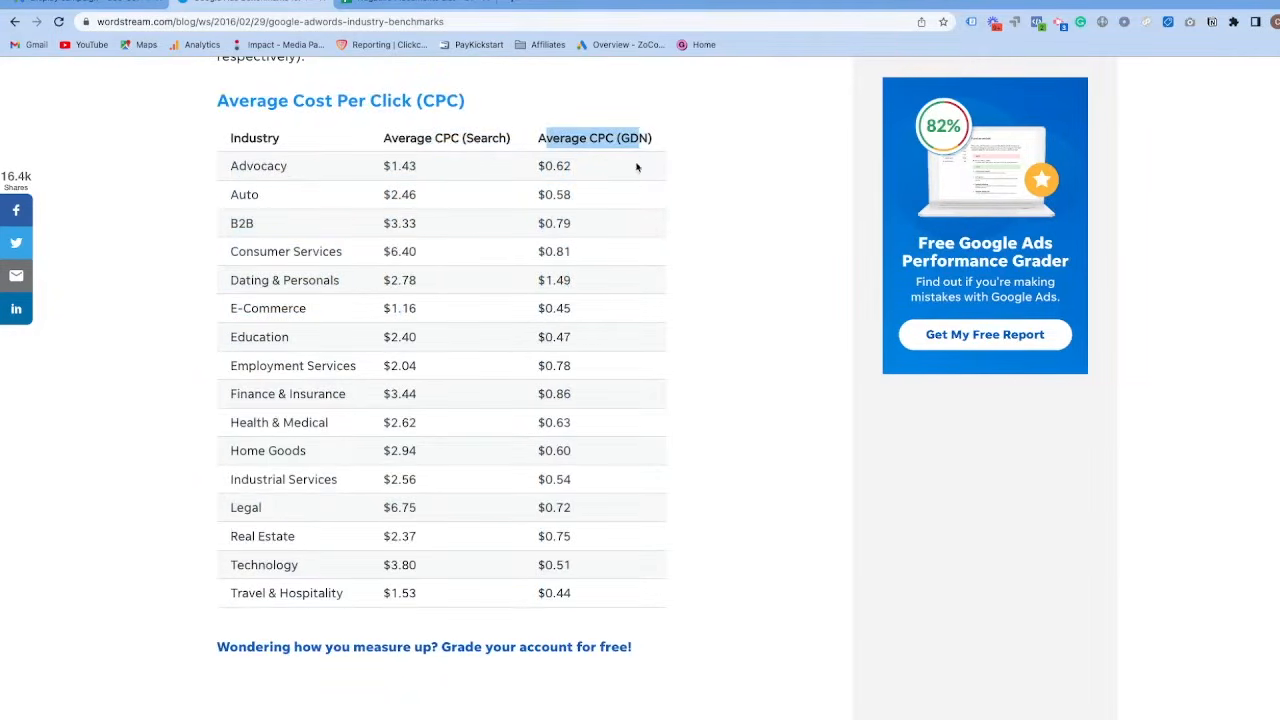
pyautogui.click(497, 269)
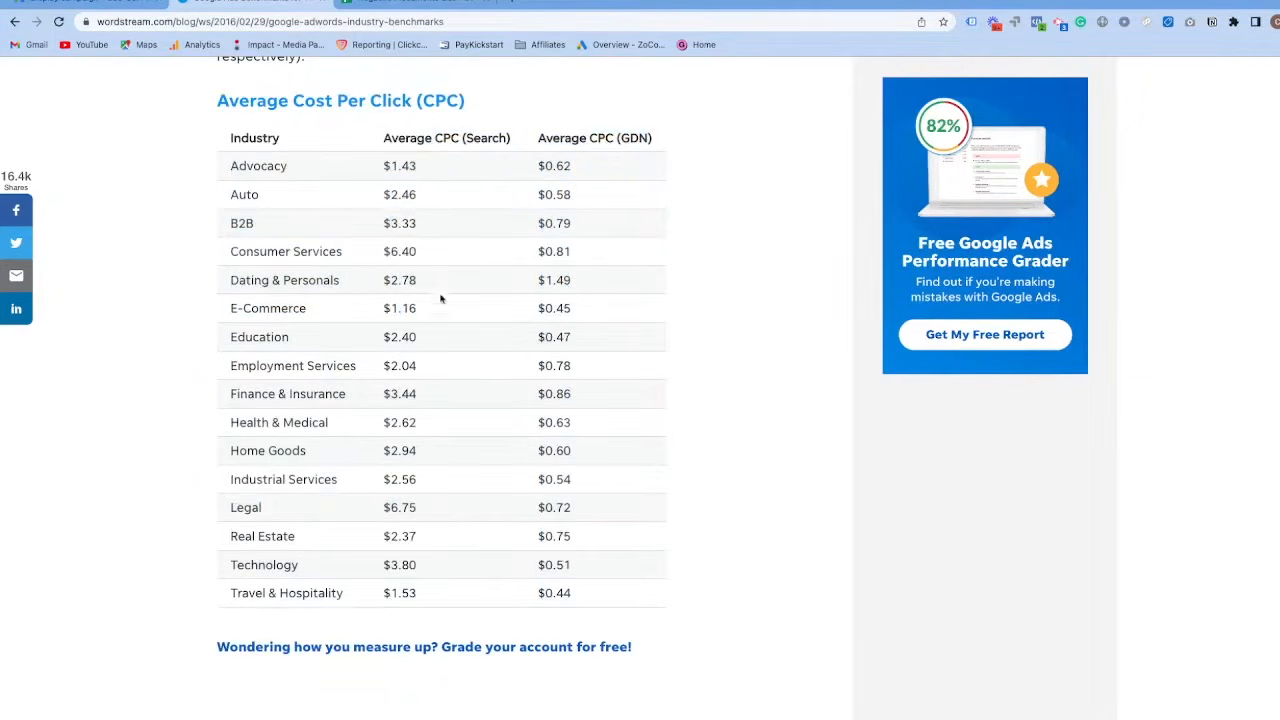
pyautogui.moveTo(538, 592); pyautogui.dragTo(576, 600)
pyautogui.moveTo(538, 360); pyautogui.dragTo(572, 367)
pyautogui.moveTo(541, 308); pyautogui.dragTo(576, 316)
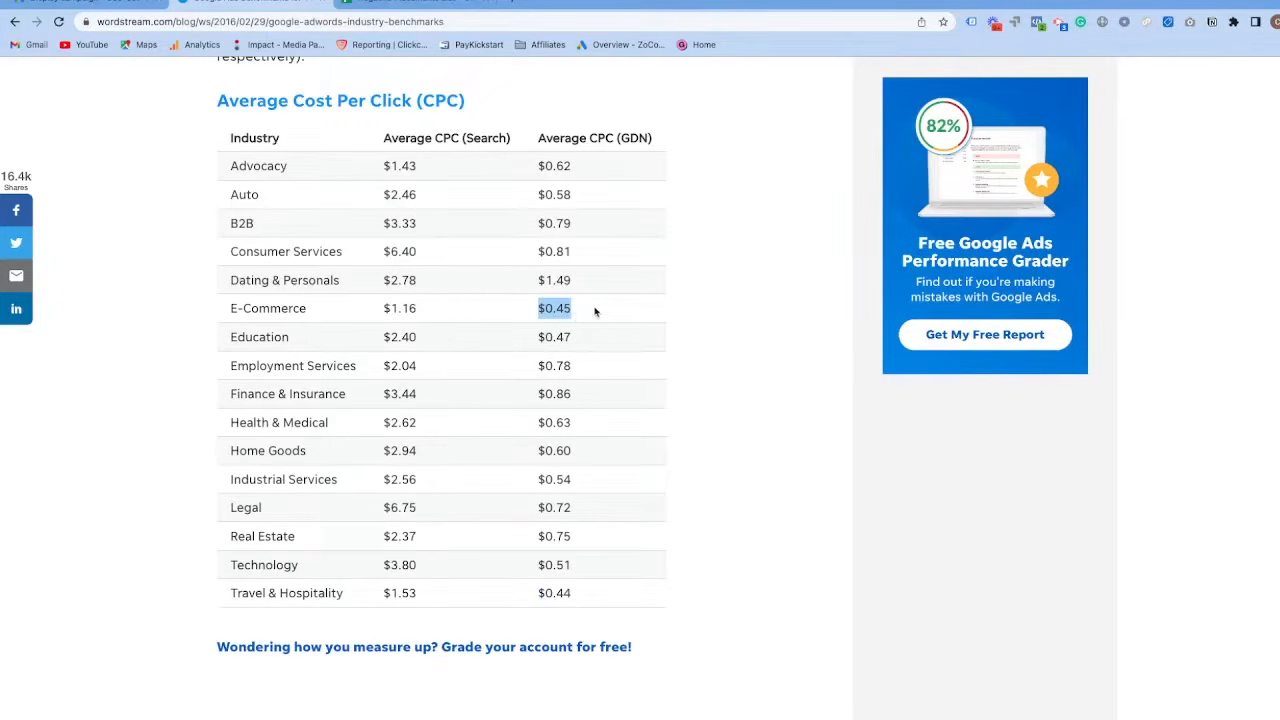
pyautogui.click(523, 309)
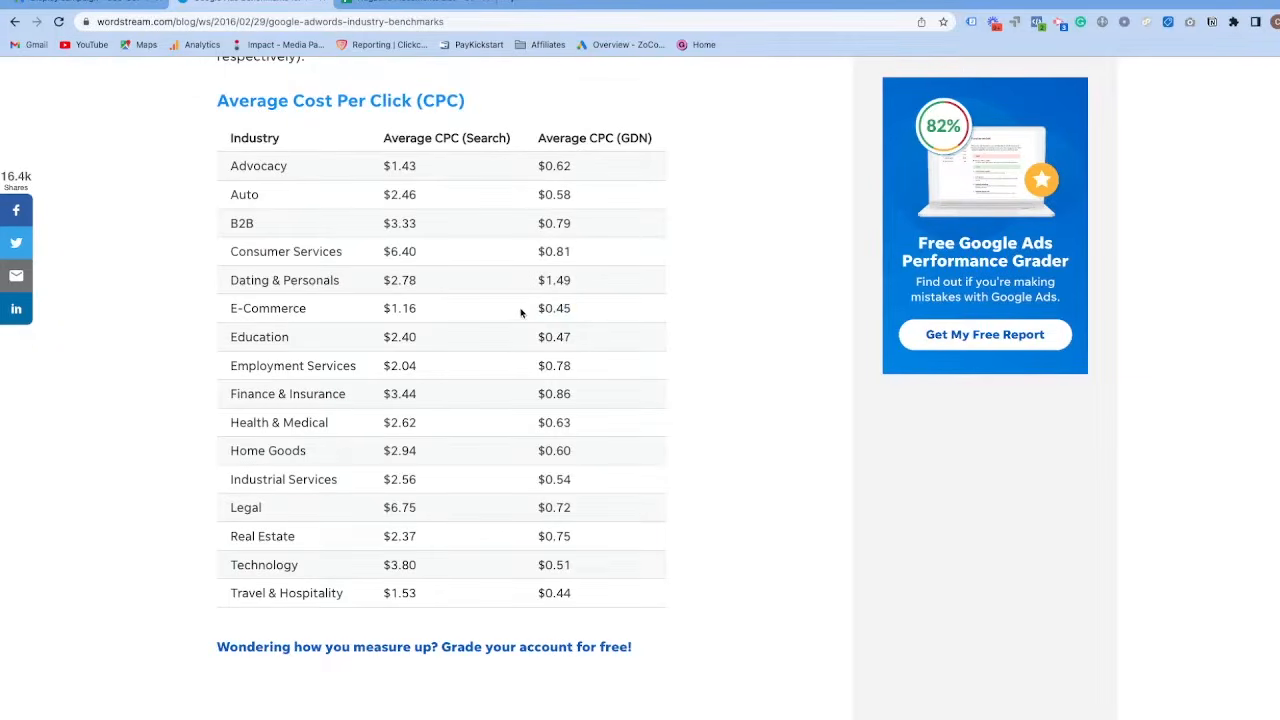
# Return to the Google Ads campaign, set the enhanced CPC bid to $0.46 and continue to the targeting settings.
pyautogui.click(157, 12)
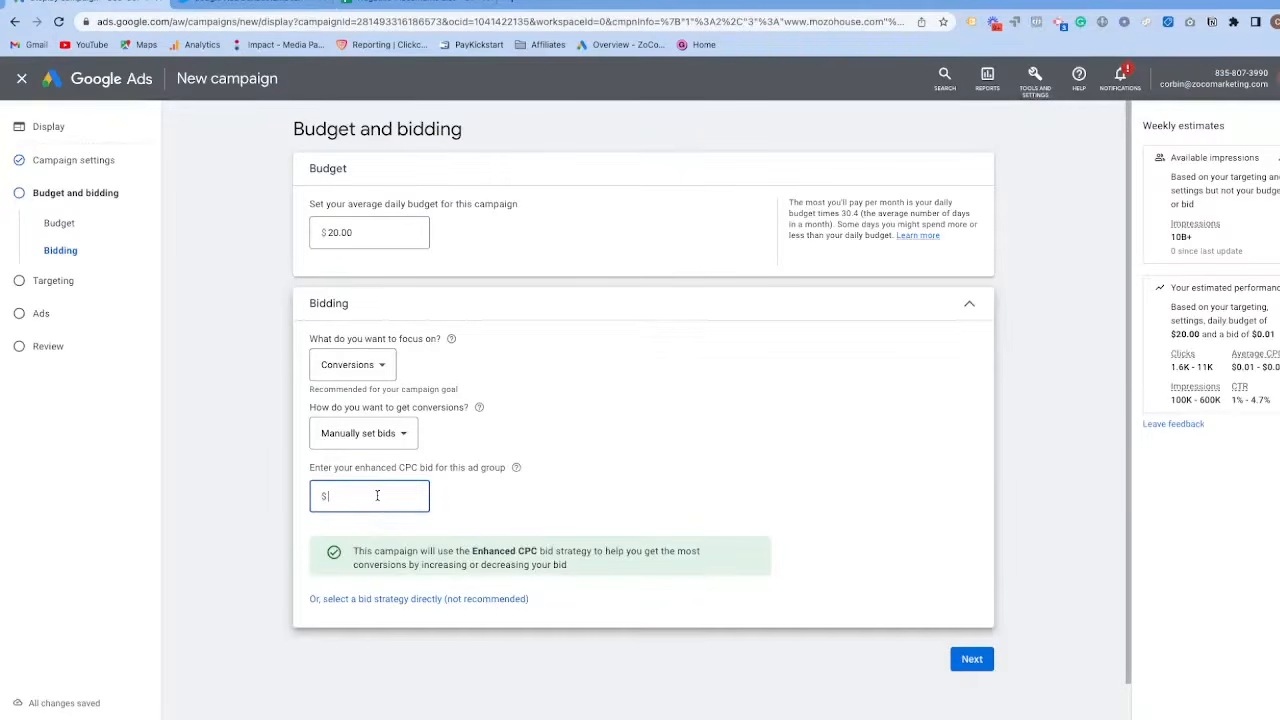
pyautogui.write('0.46')
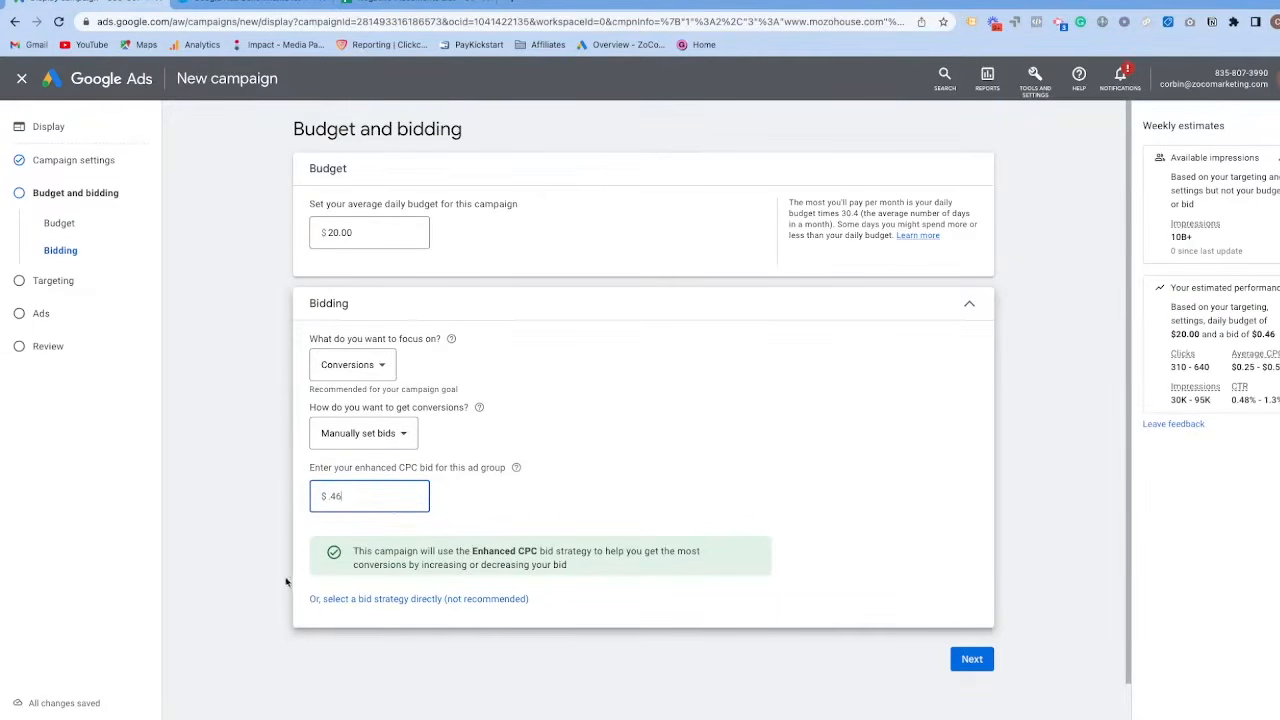
pyautogui.click(985, 664)
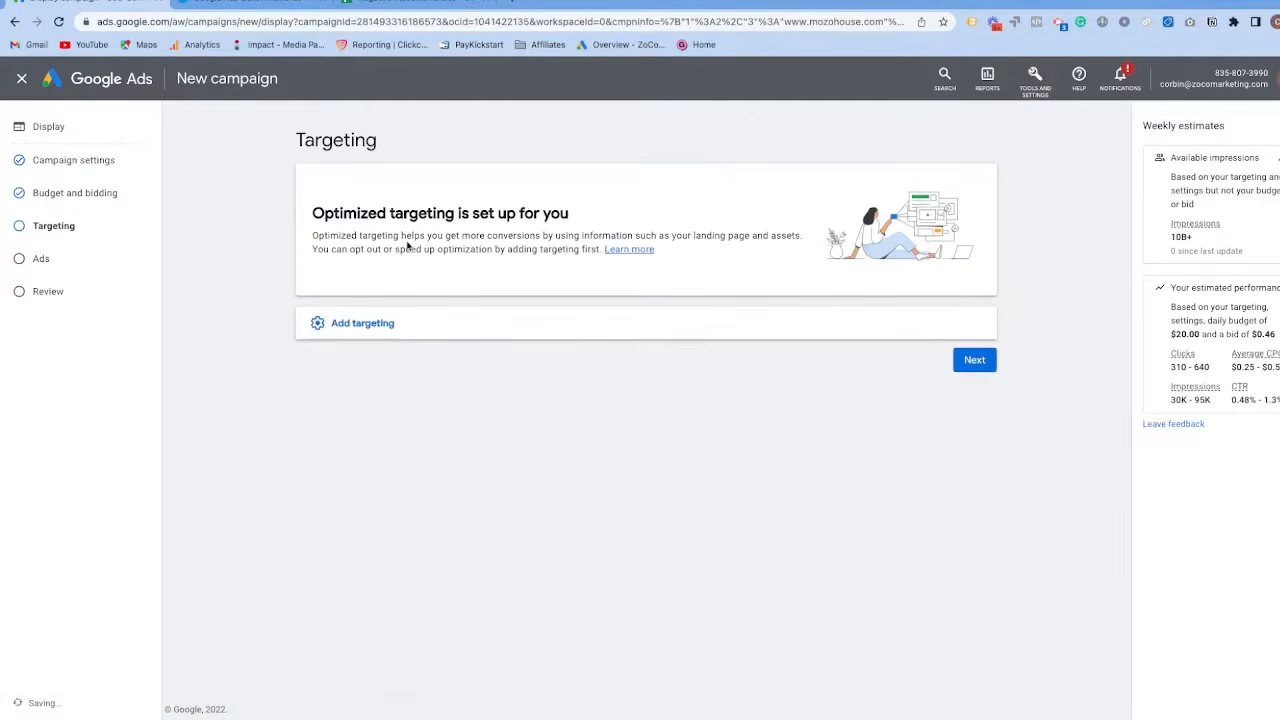
# Add audience segment targeting and look through the suggested segments and the remaining targeting options.
pyautogui.click(417, 336)
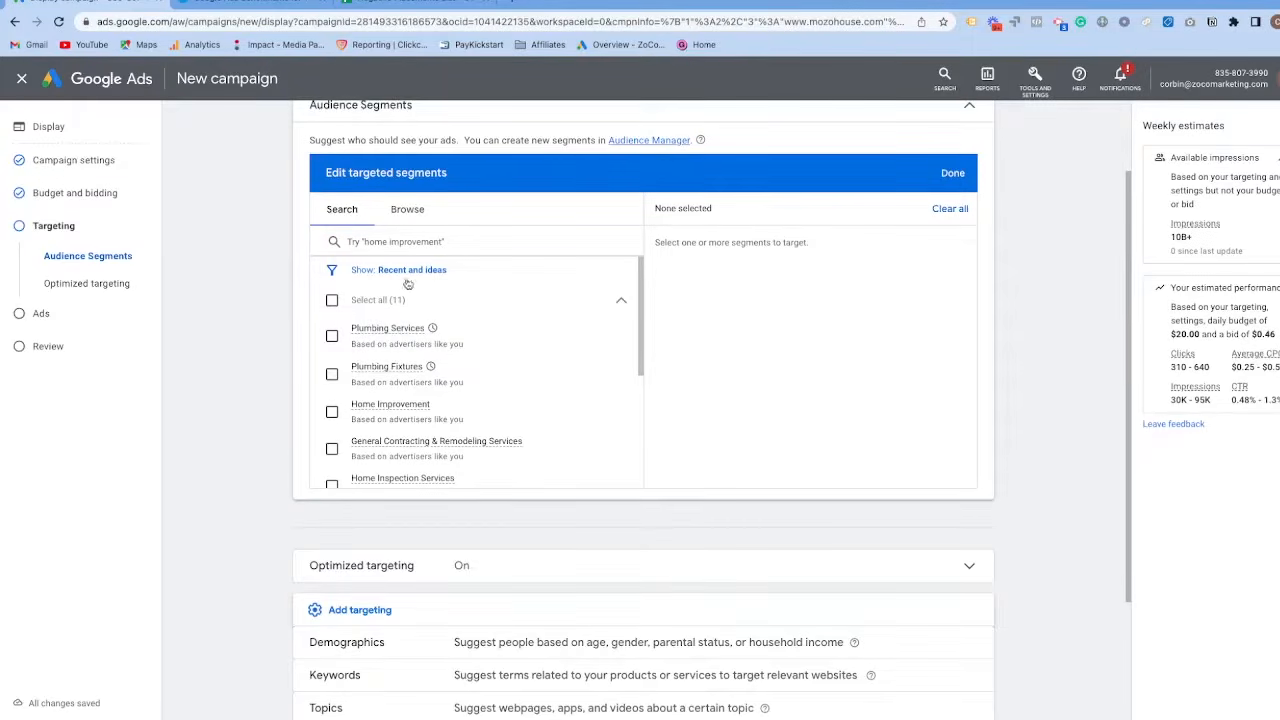
pyautogui.scroll(-1, 381, 384)
pyautogui.scroll(-10, 381, 384)
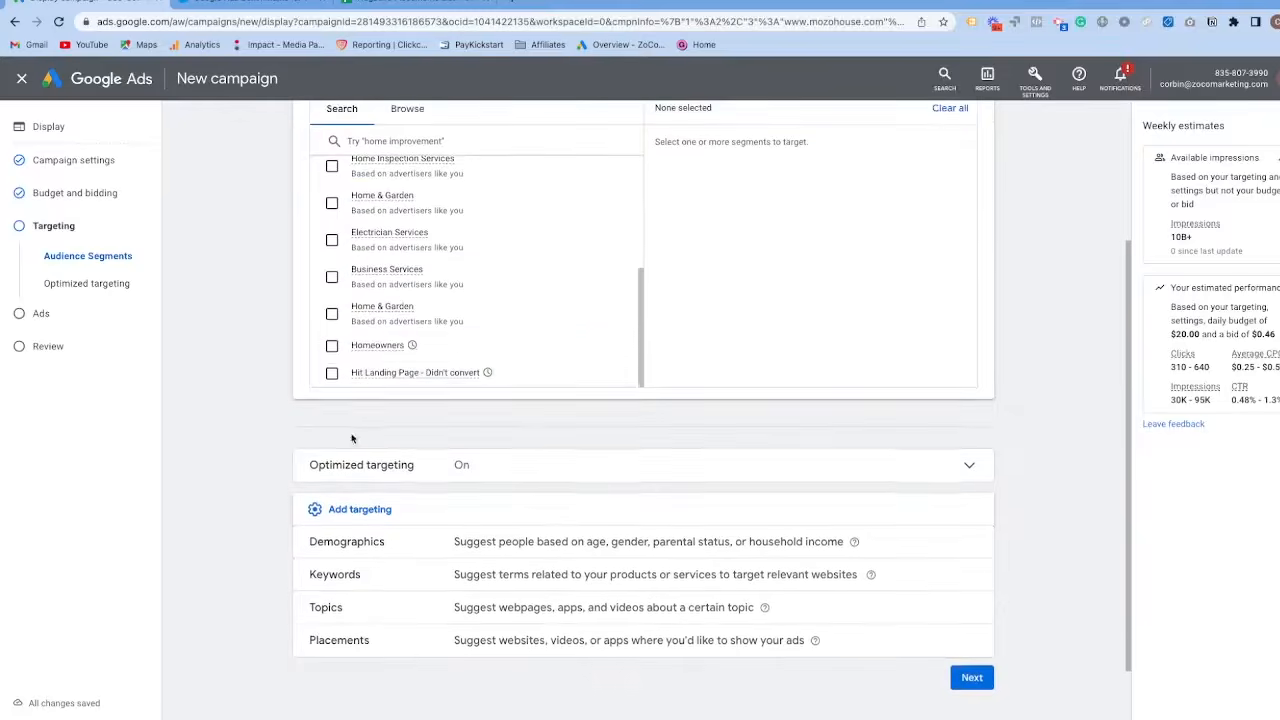
pyautogui.scroll(10, 399, 332)
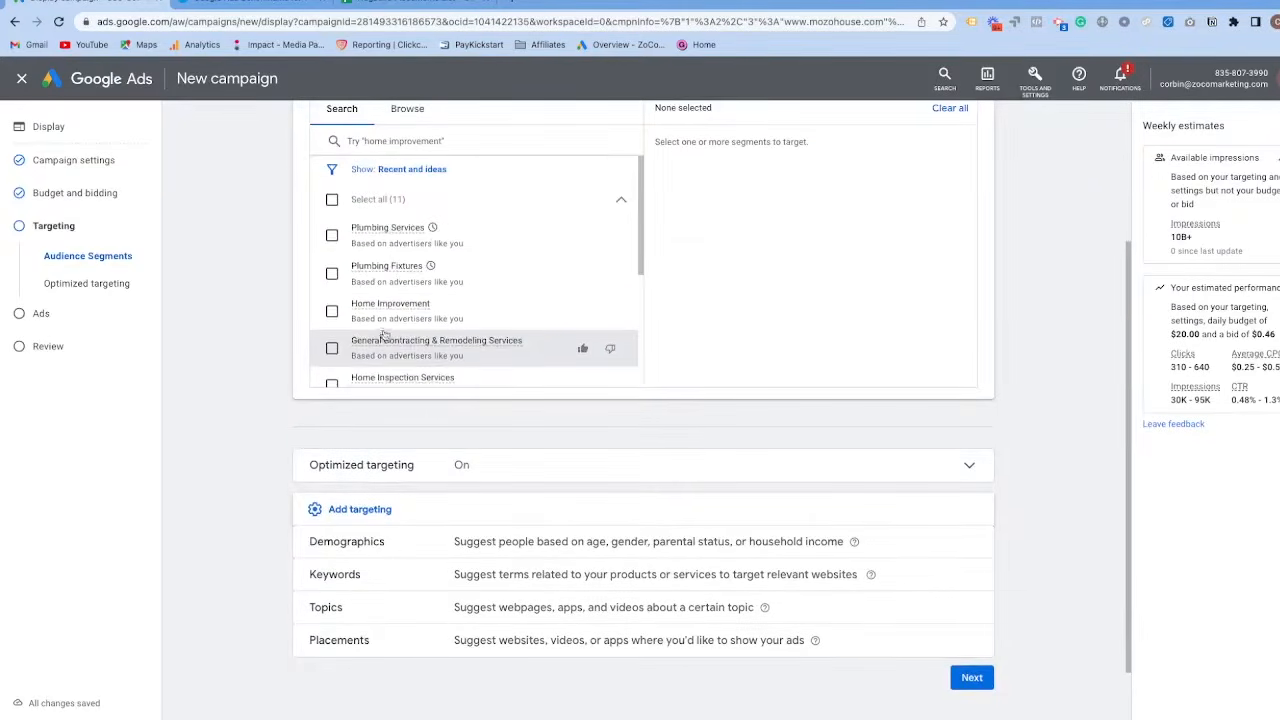
# Browse the detailed demographics segments, examining the parental status, marital status and education options, and return to the audience categories.
pyautogui.click(407, 311)
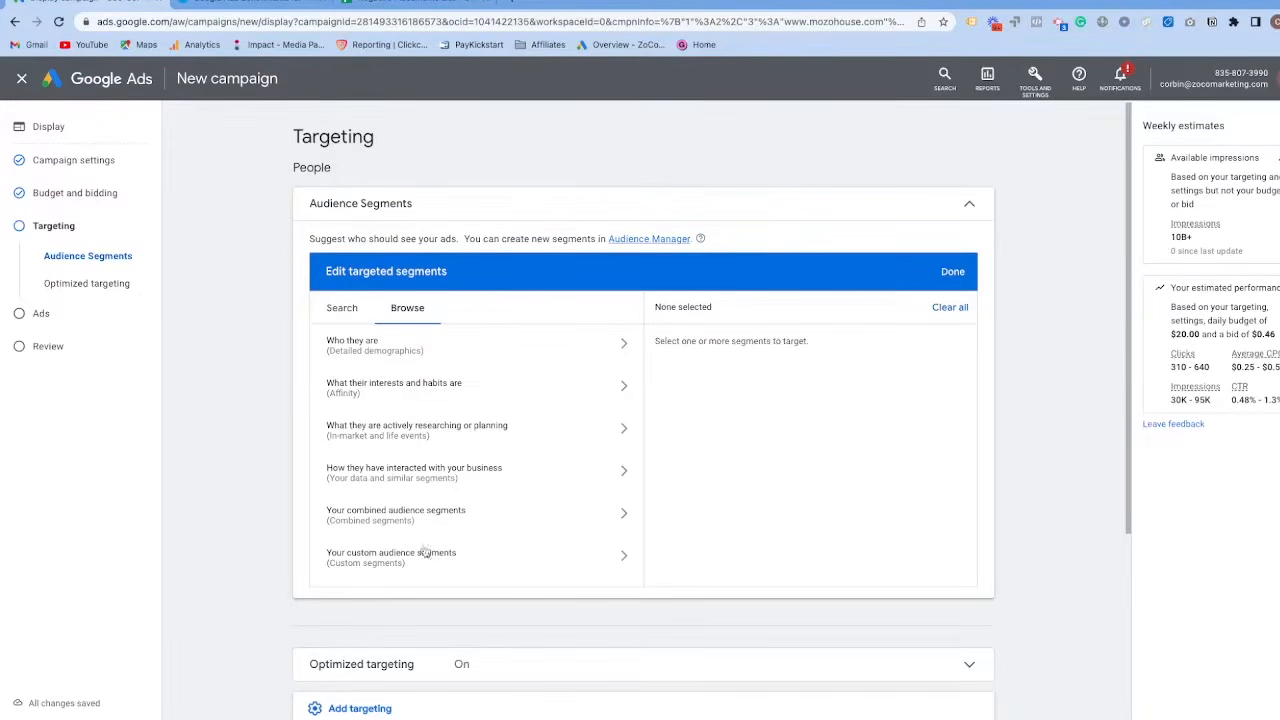
pyautogui.click(476, 355)
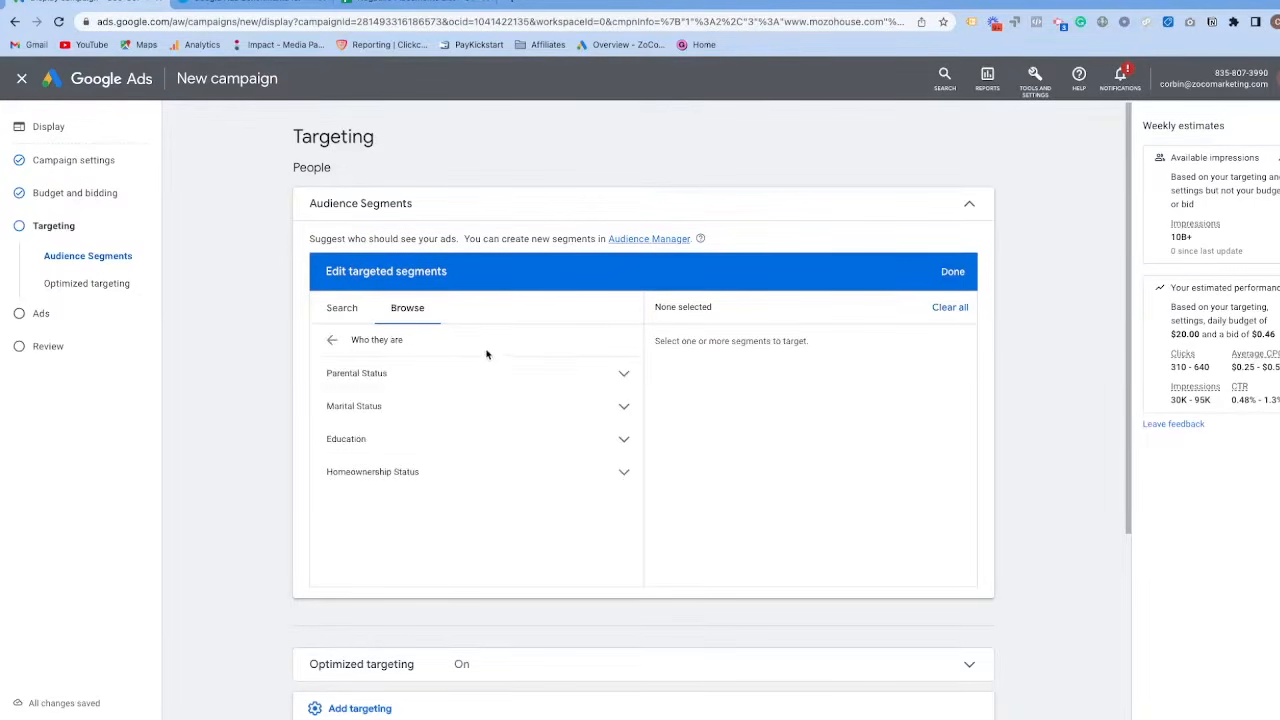
pyautogui.click(400, 383)
pyautogui.click(418, 383)
pyautogui.click(391, 415)
pyautogui.click(392, 413)
pyautogui.click(405, 467)
pyautogui.click(407, 441)
pyautogui.click(407, 441)
pyautogui.click(335, 341)
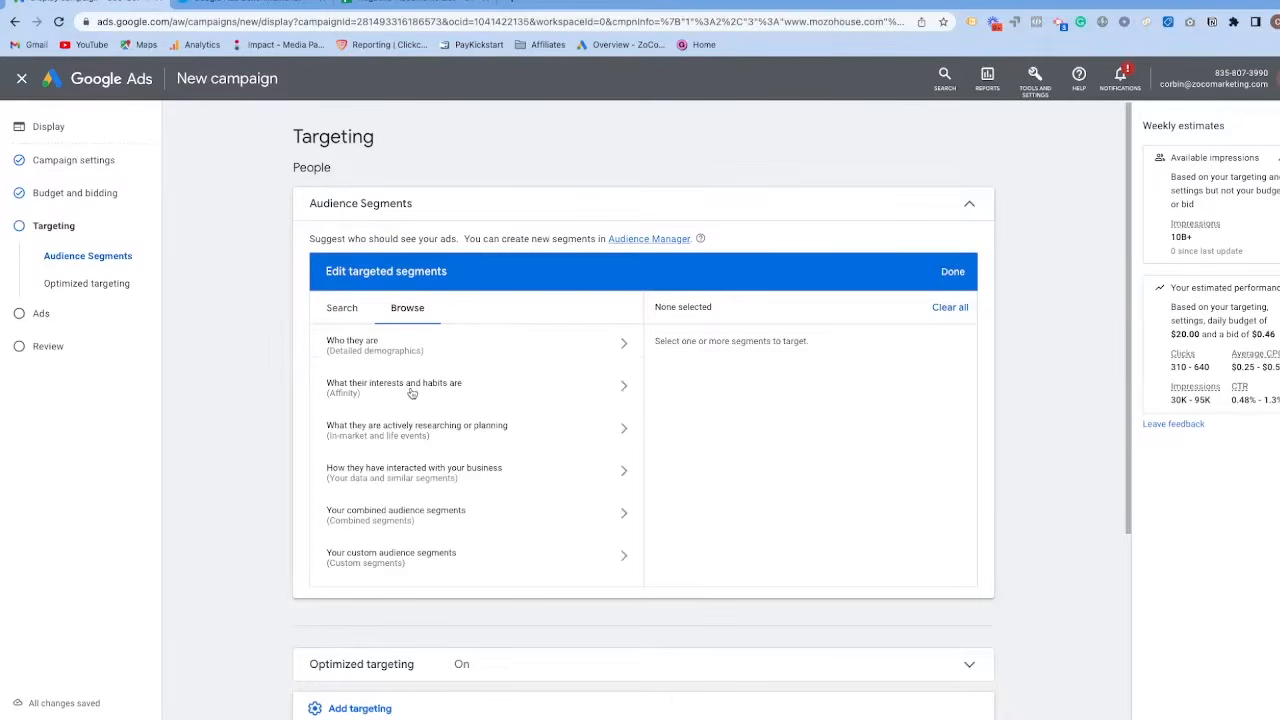
# Look through the affinity segments on interests and habits, and check the shop categories on the Mozo House website for comparison.
pyautogui.click(411, 393)
pyautogui.scroll(-5, 471, 454)
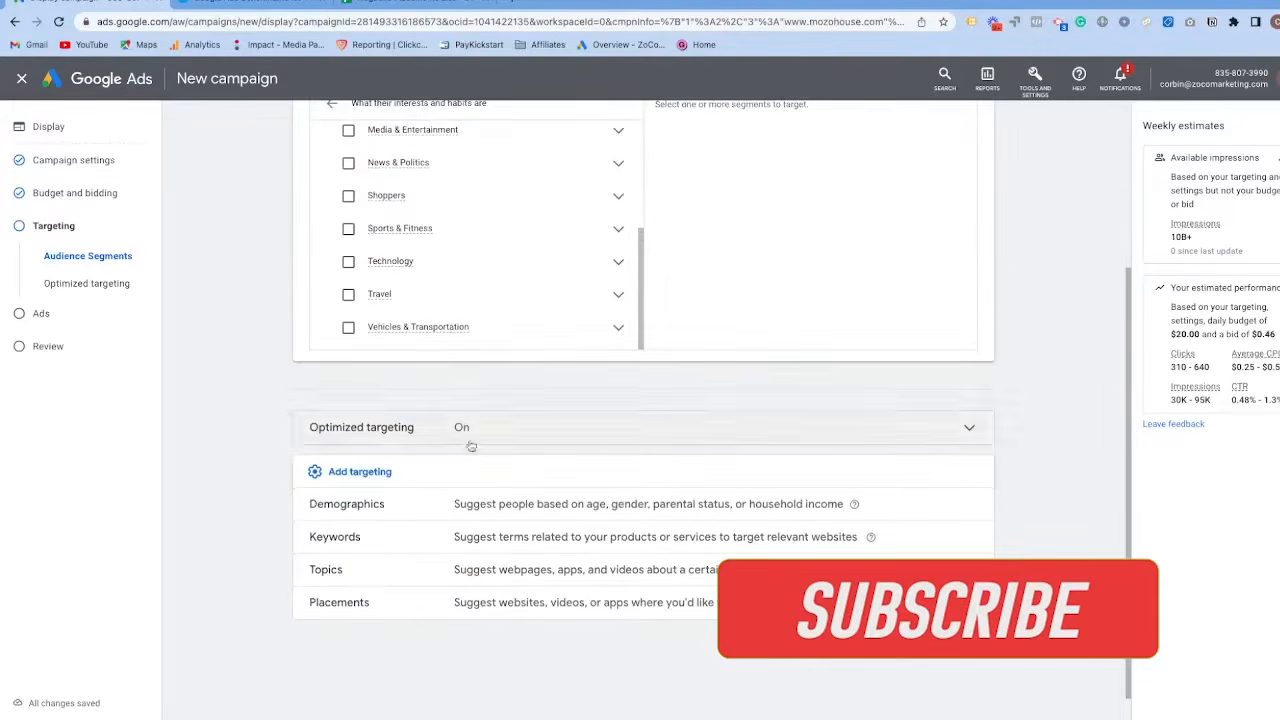
pyautogui.scroll(3, 473, 453)
pyautogui.scroll(3, 423, 380)
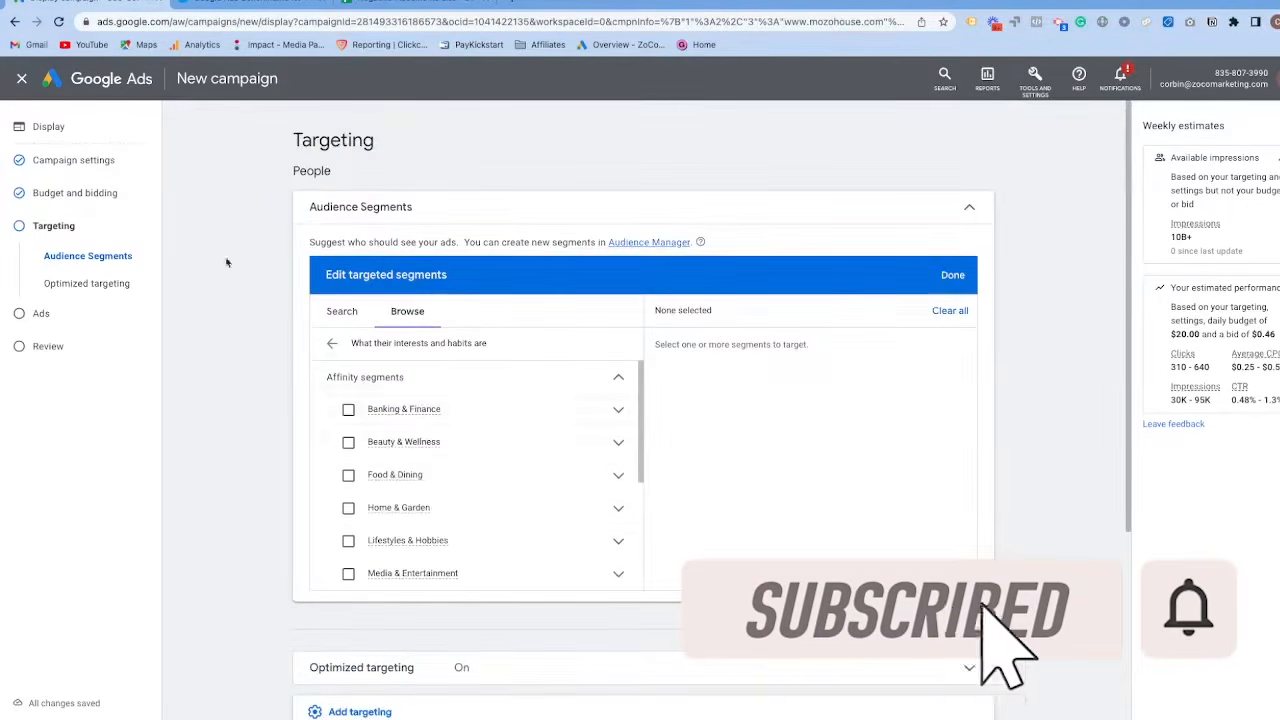
pyautogui.hotkey('ctrl', 'Right')
pyautogui.moveTo(477, 130)
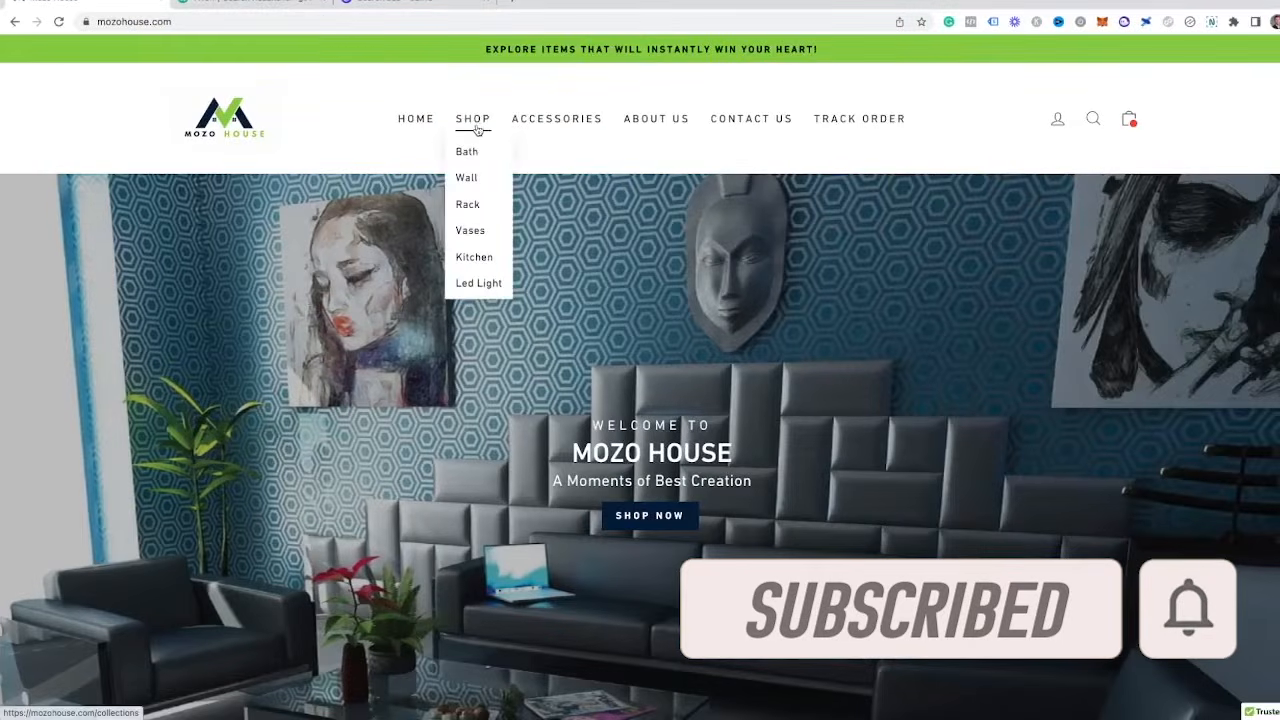
pyautogui.hotkey('ctrl', 'Left')
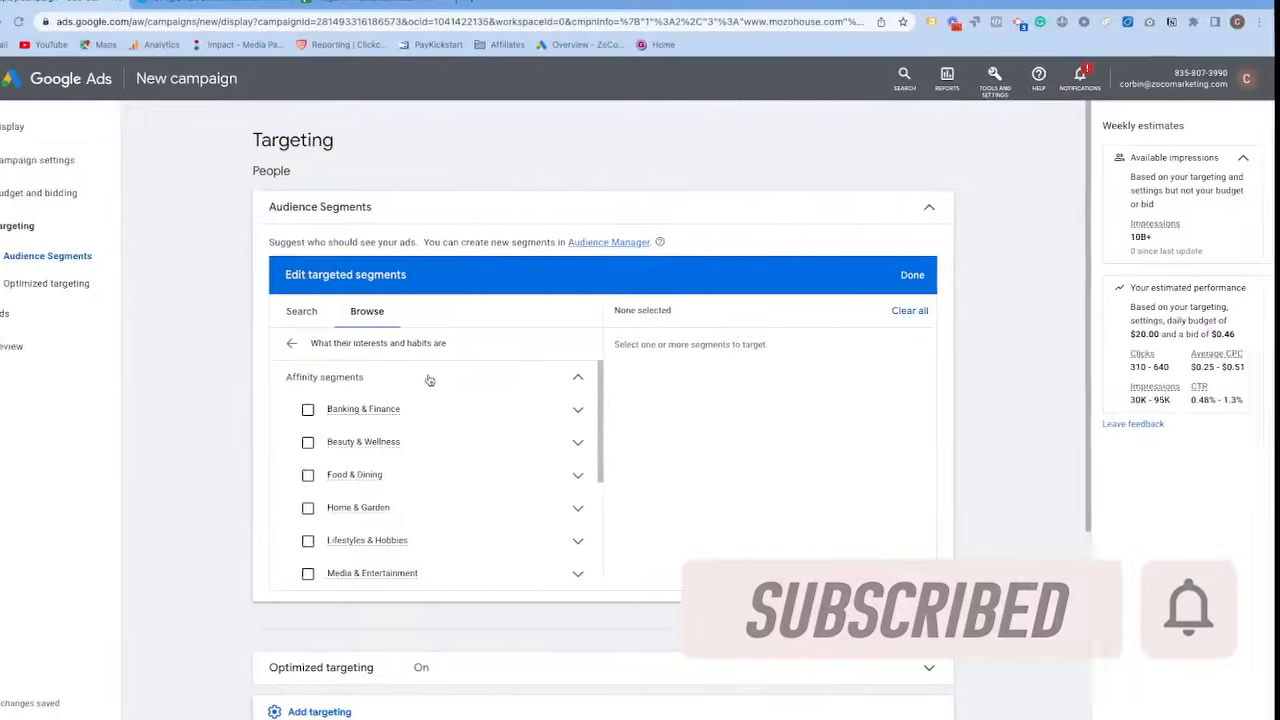
# Target the Home Decor Enthusiasts affinity segment within Home & Garden.
pyautogui.scroll(-2, 463, 451)
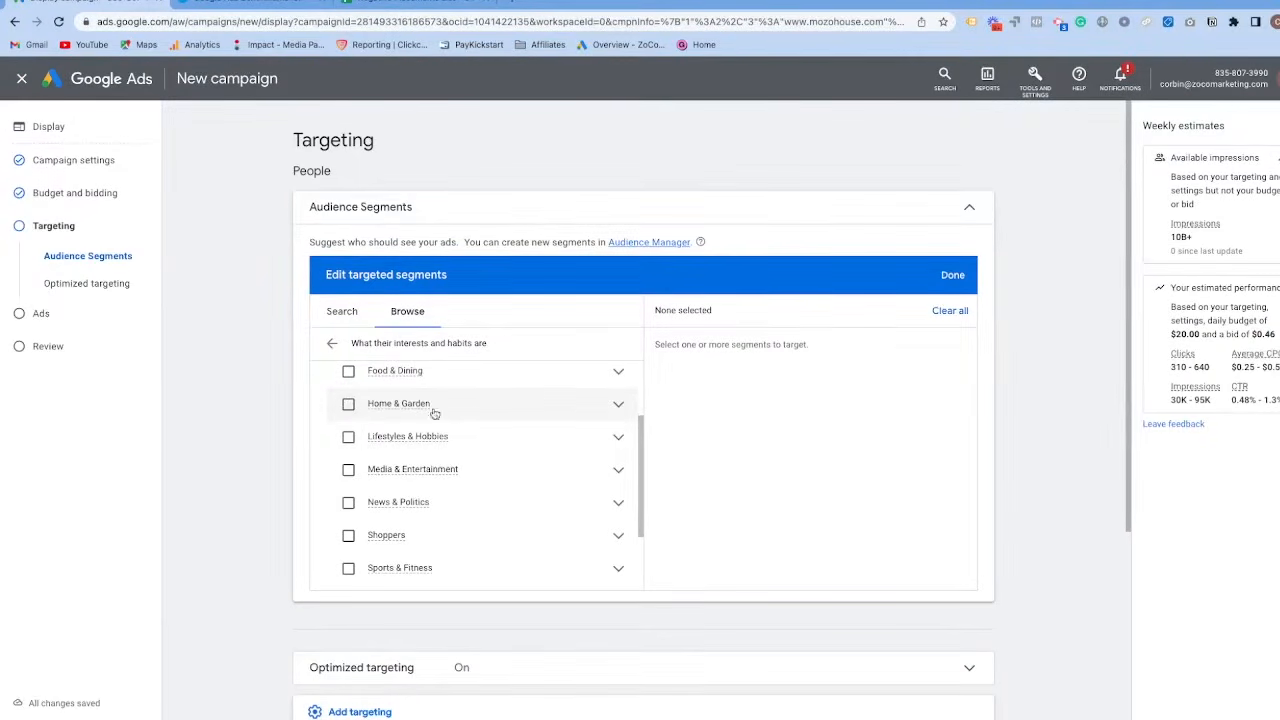
pyautogui.click(613, 406)
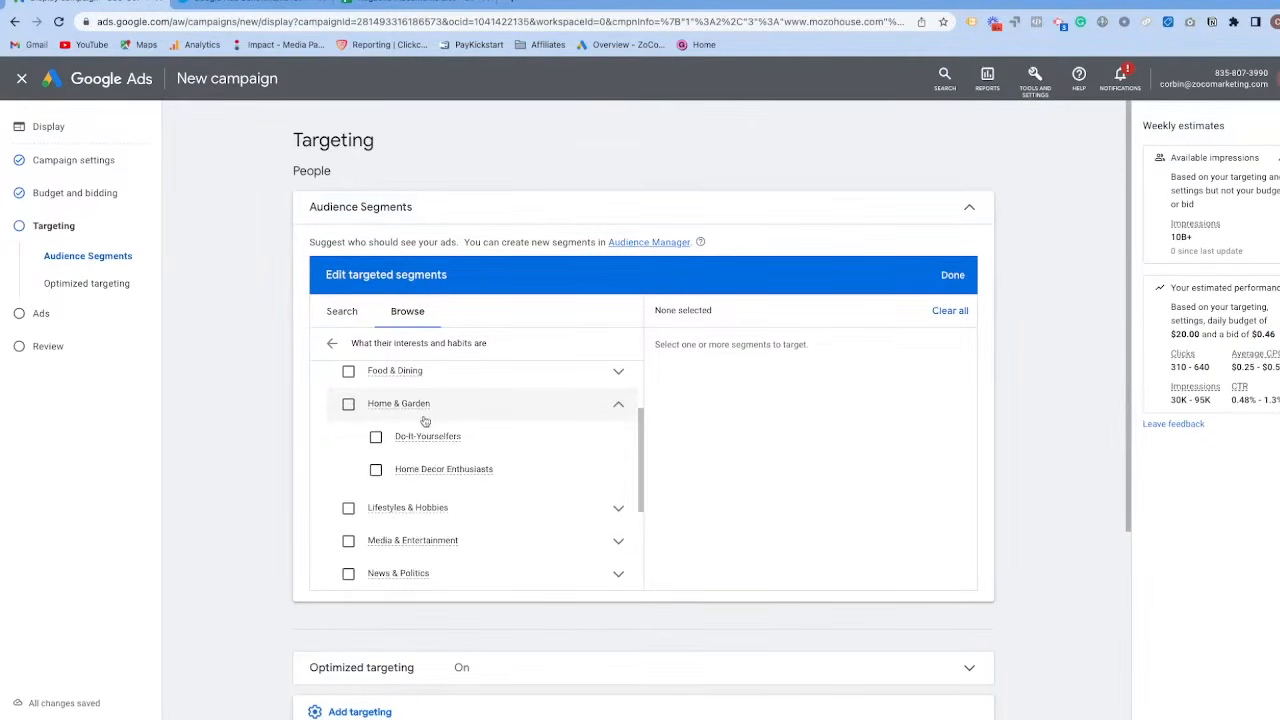
pyautogui.click(377, 471)
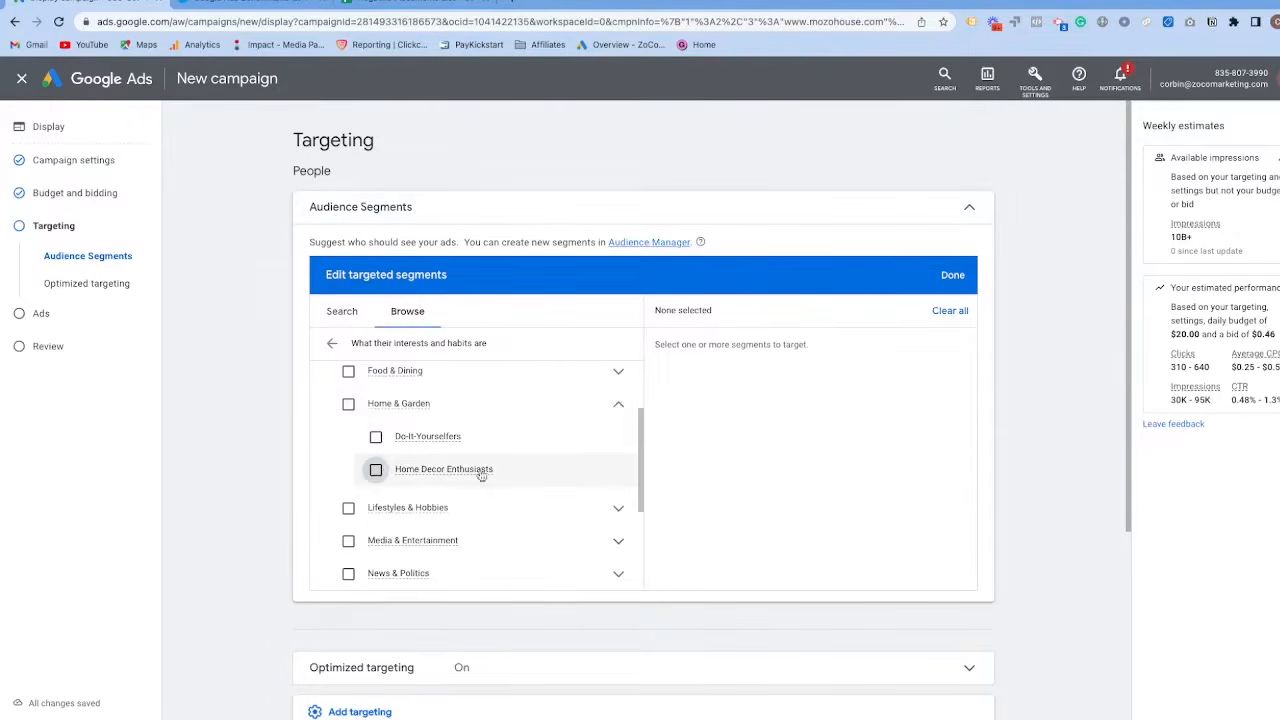
# Target the Shopping Enthusiasts affinity segment within Shoppers and return to the list of audience categories.
pyautogui.scroll(-2, 480, 455)
pyautogui.scroll(-5, 459, 455)
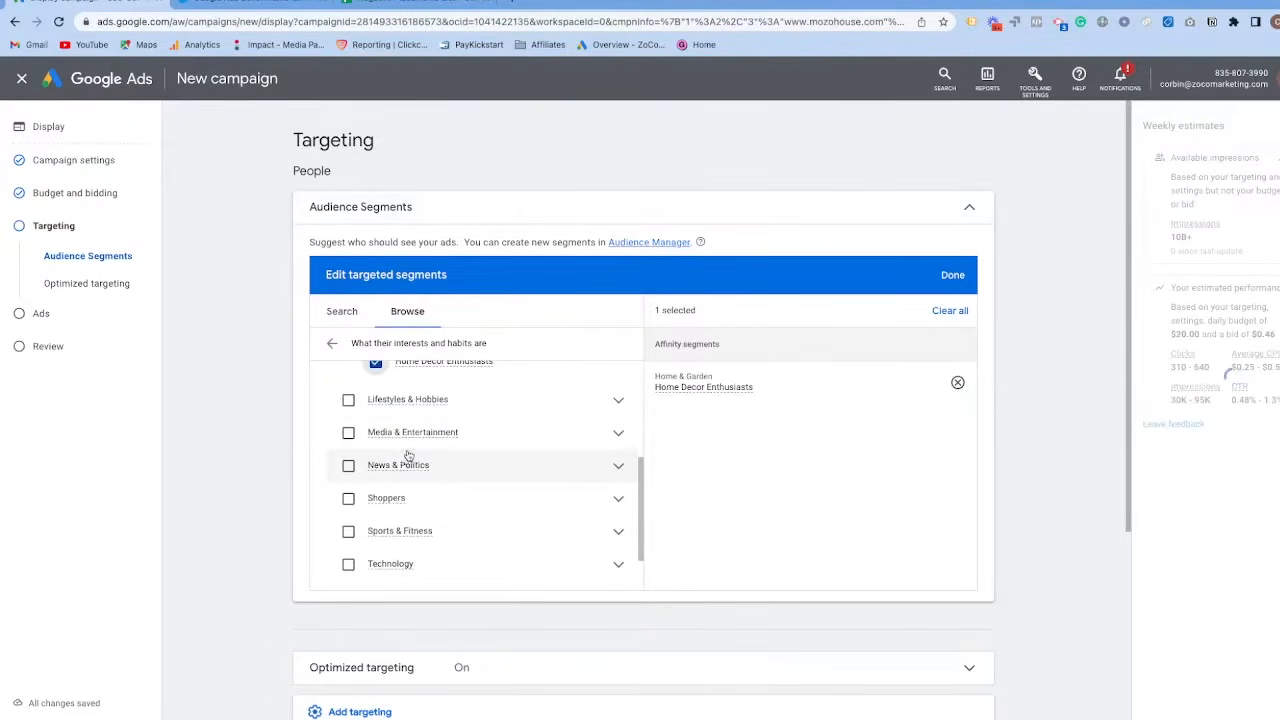
pyautogui.scroll(1, 407, 405)
pyautogui.click(622, 392)
pyautogui.scroll(-2, 420, 350)
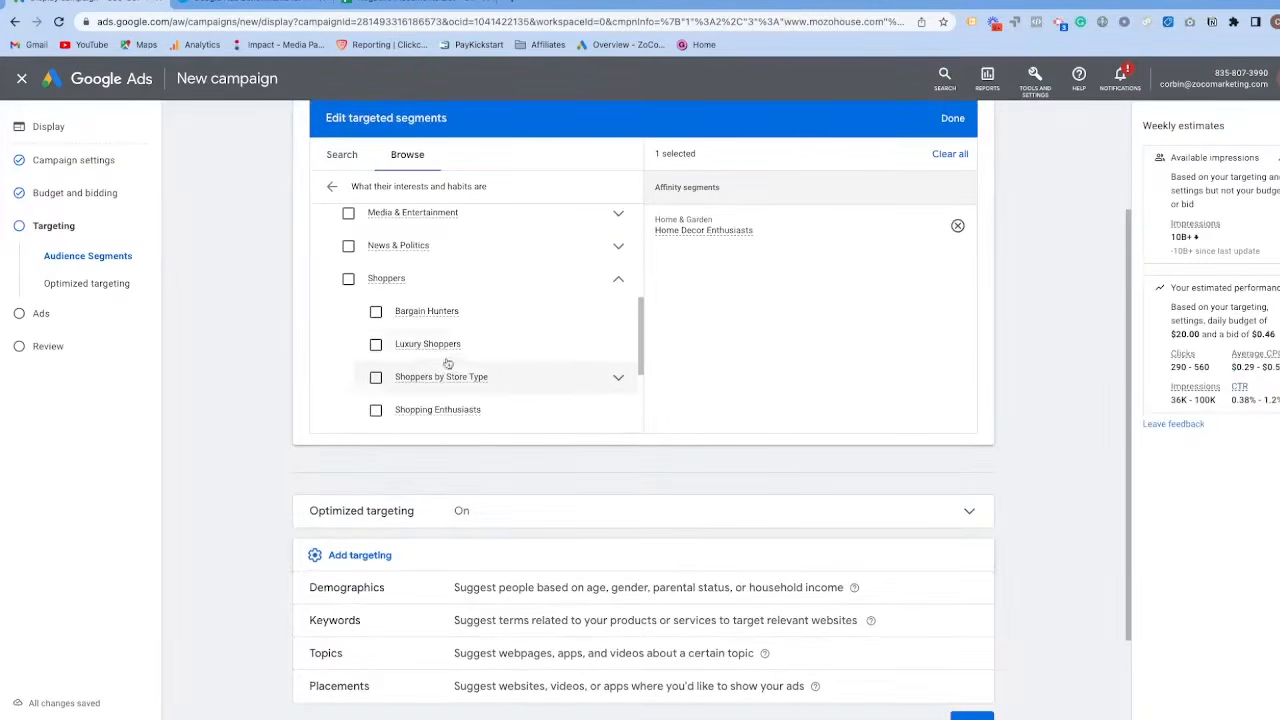
pyautogui.scroll(-1, 398, 358)
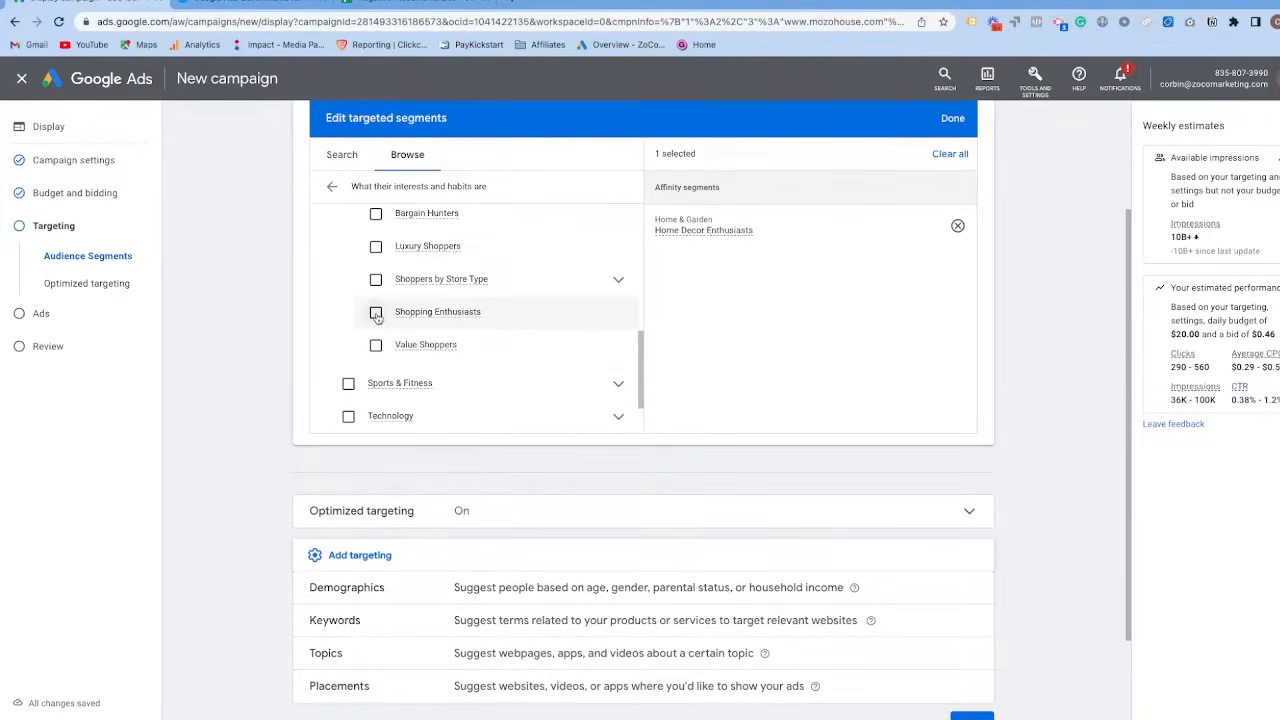
pyautogui.click(376, 314)
pyautogui.scroll(1, 430, 342)
pyautogui.scroll(10, 430, 330)
pyautogui.click(332, 186)
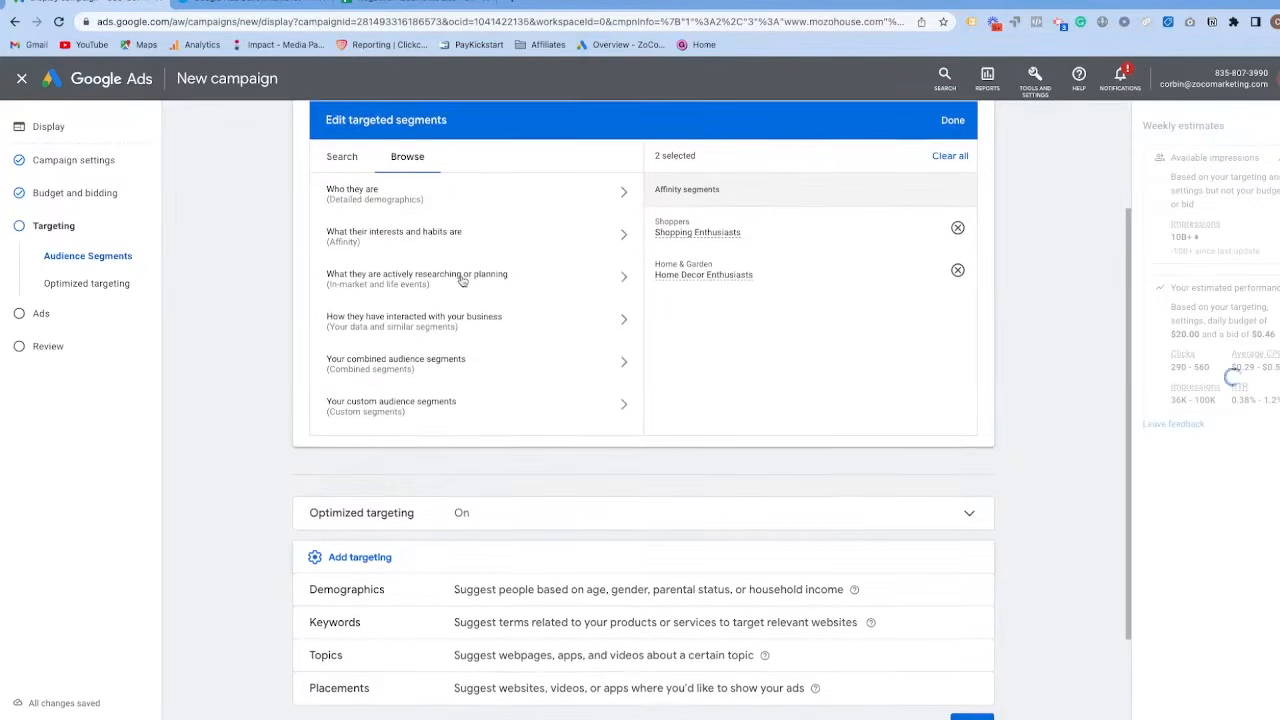
# Browse the in-market segment categories covering what people are actively researching or planning.
pyautogui.scroll(1, 462, 281)
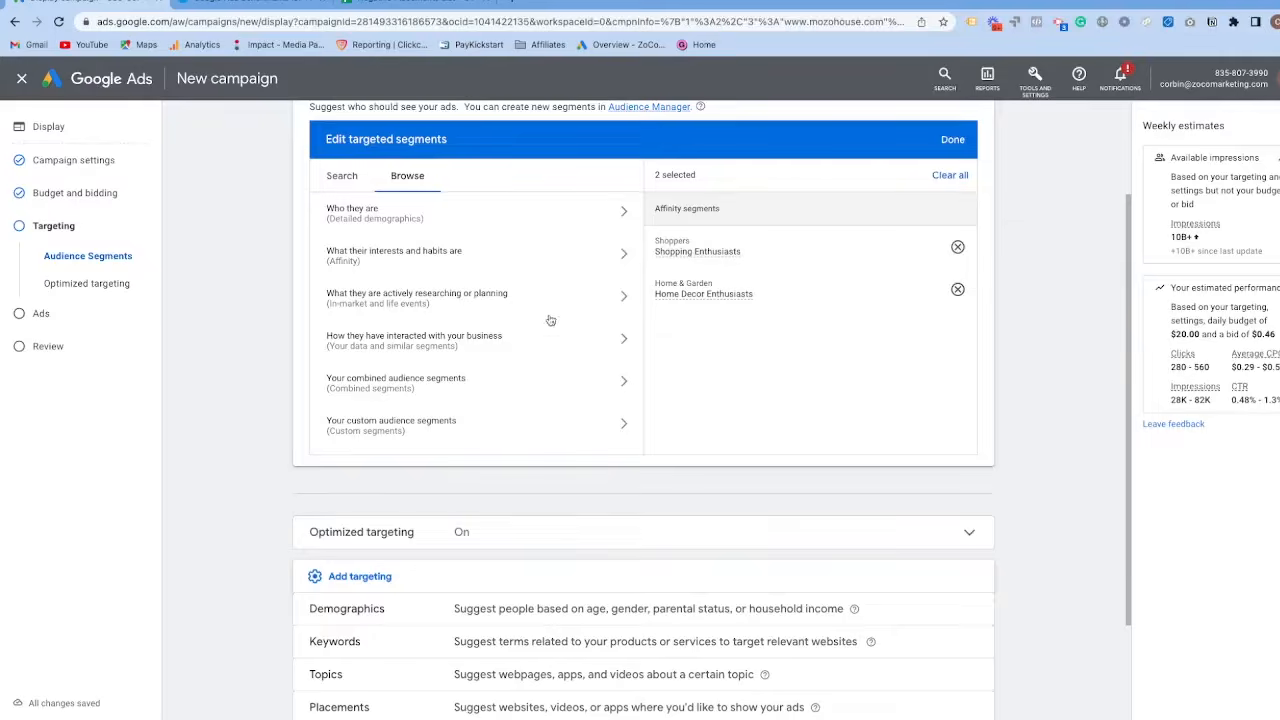
pyautogui.scroll(1, 491, 323)
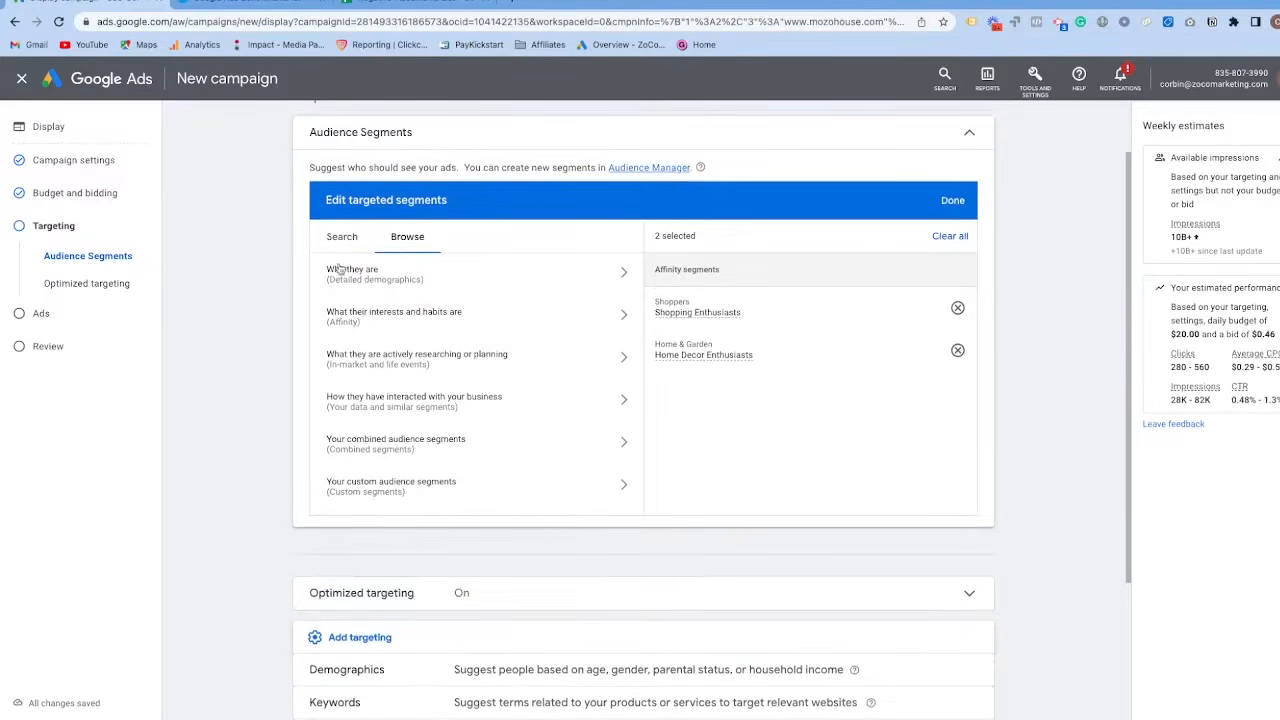
pyautogui.click(496, 369)
pyautogui.click(484, 306)
pyautogui.scroll(-1, 470, 366)
pyautogui.scroll(-3, 470, 366)
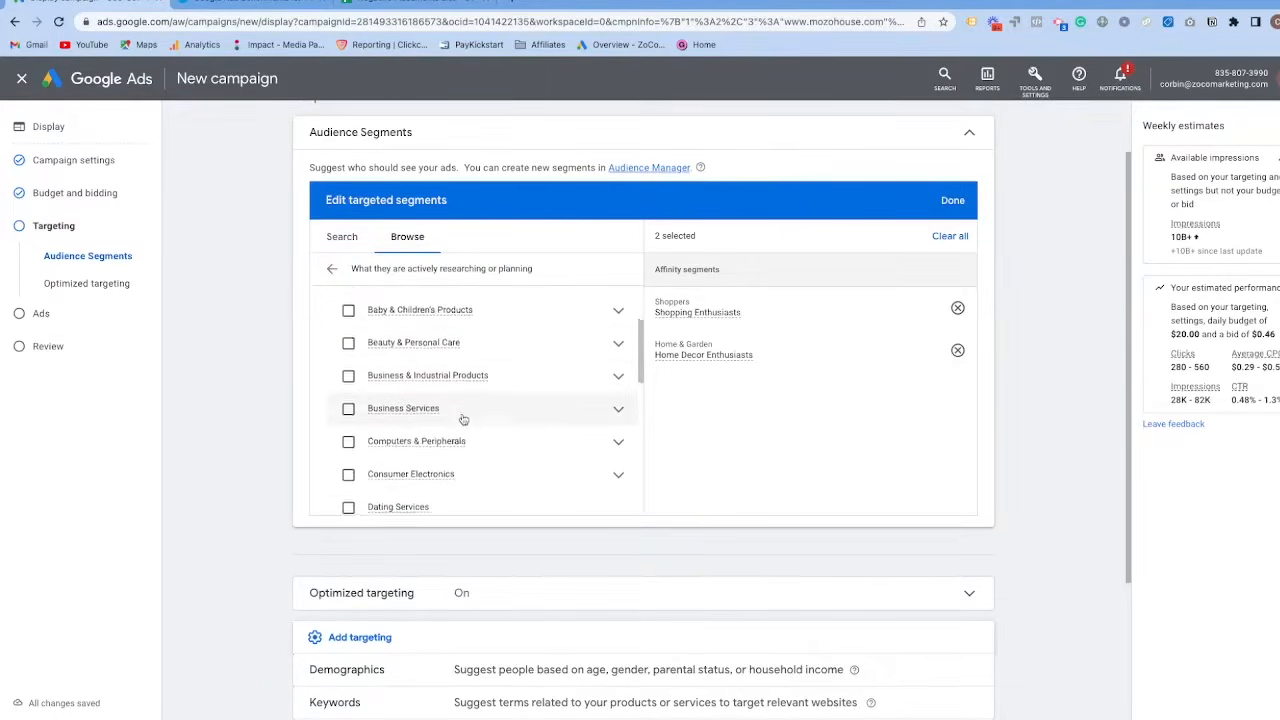
pyautogui.moveTo(455, 415)
pyautogui.scroll(1, 400, 398)
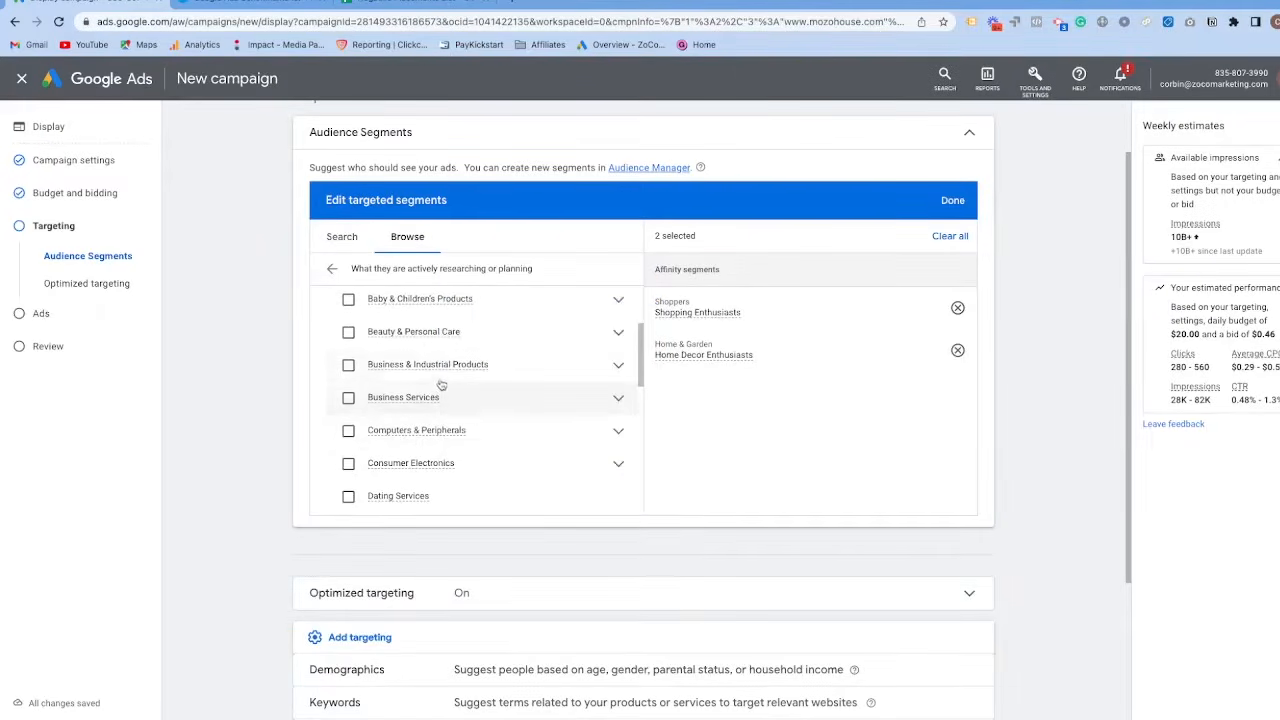
pyautogui.scroll(3, 445, 395)
pyautogui.scroll(1, 464, 377)
pyautogui.scroll(-6, 461, 390)
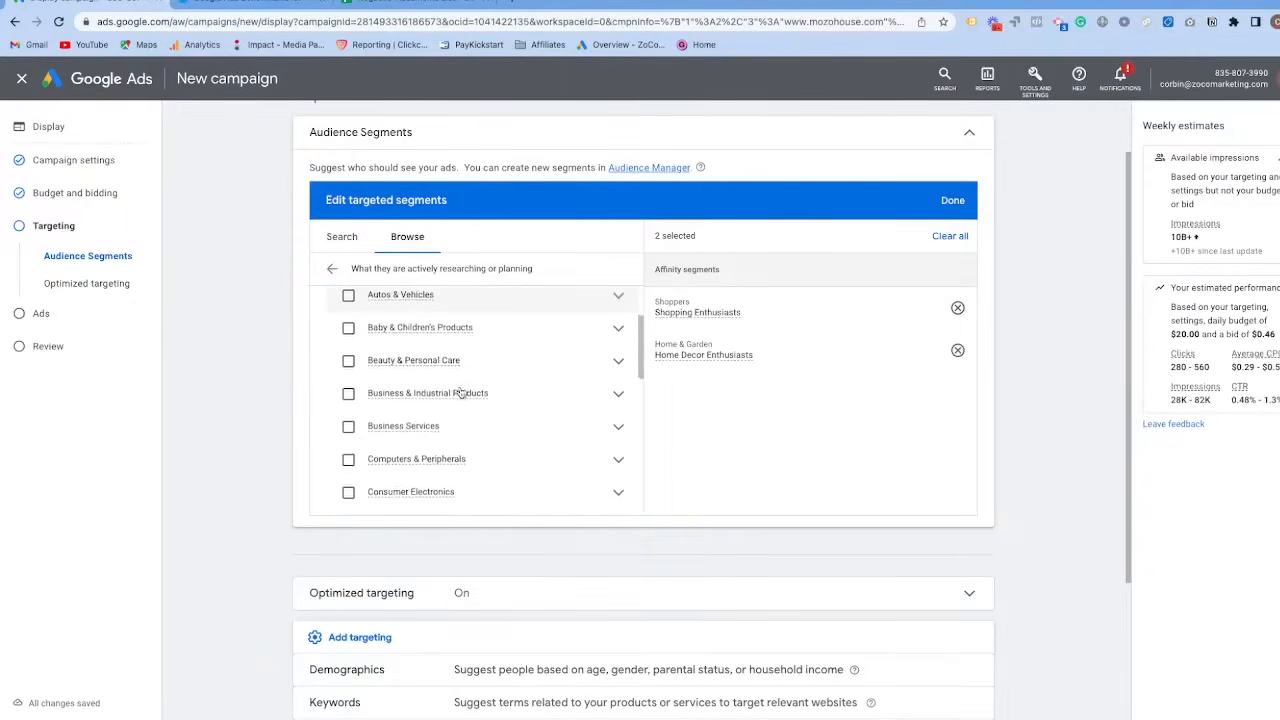
# Target the Home Decor in-market segment within Home & Garden, along with its Lights & Fixtures subsegment.
pyautogui.scroll(-8, 454, 404)
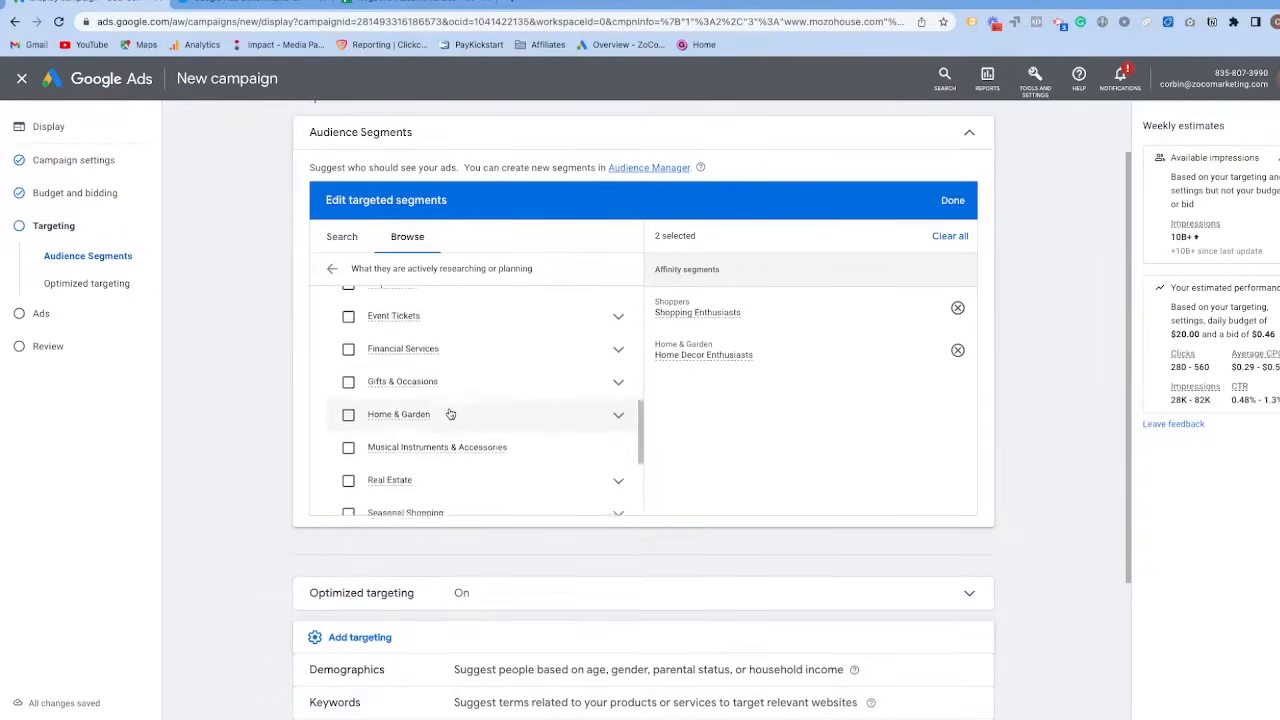
pyautogui.scroll(5, 446, 427)
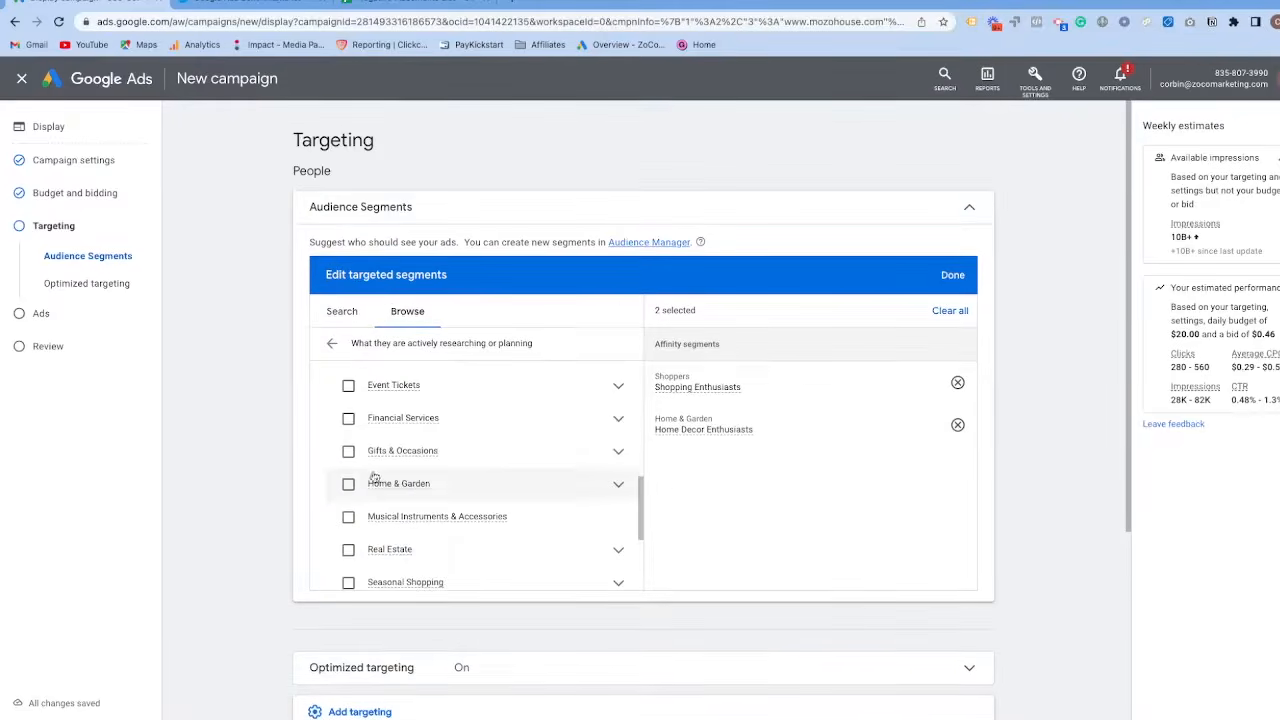
pyautogui.click(616, 485)
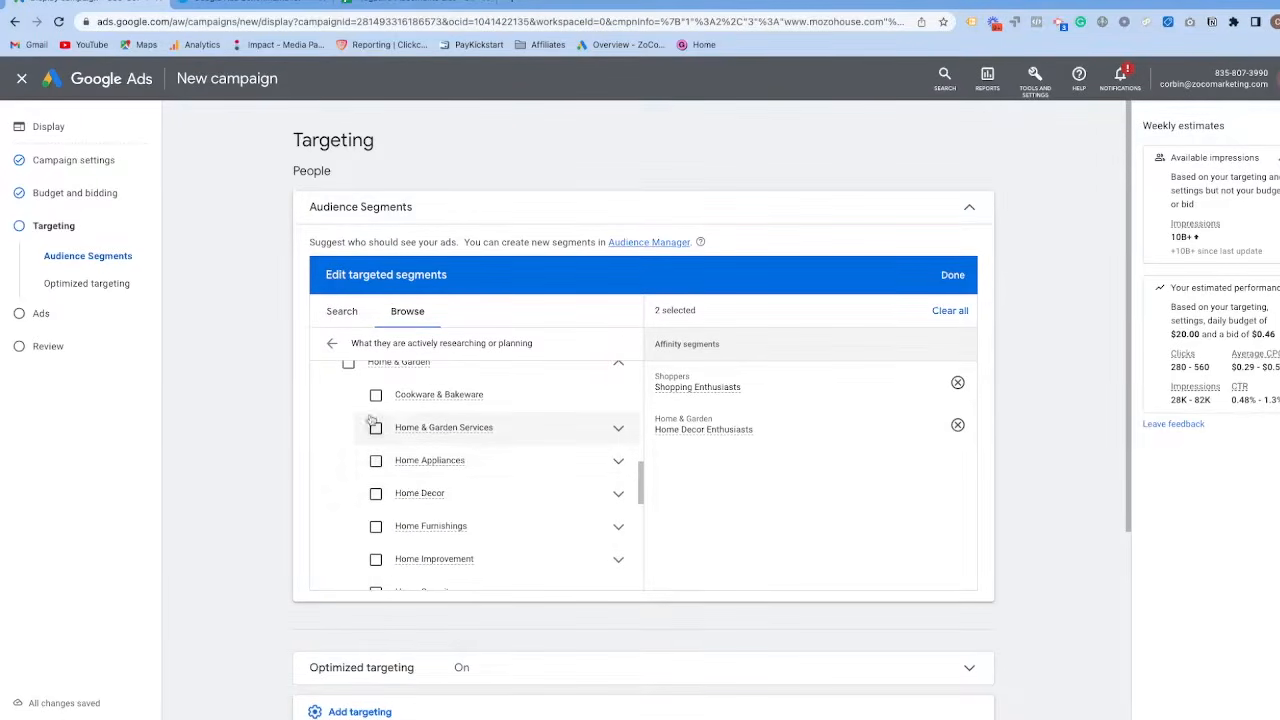
pyautogui.scroll(-2, 530, 445)
pyautogui.click(617, 448)
pyautogui.scroll(-2, 530, 463)
pyautogui.scroll(2, 456, 478)
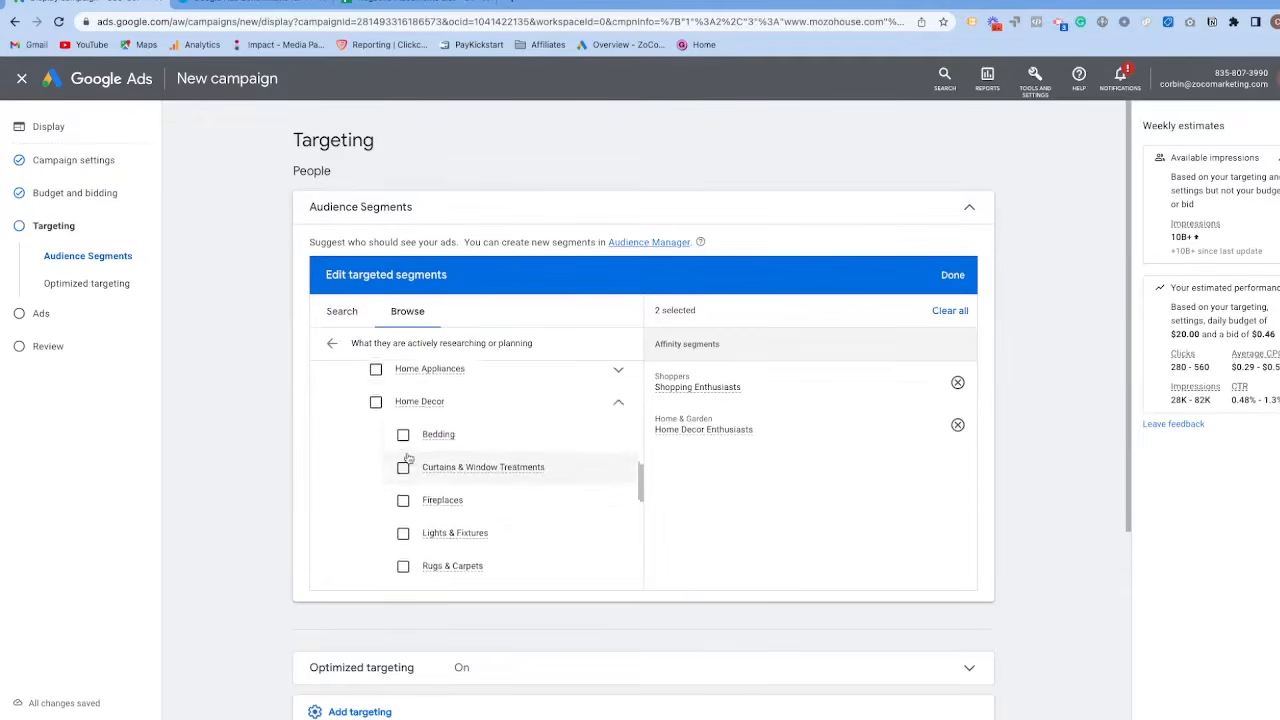
pyautogui.click(376, 435)
pyautogui.scroll(-2, 400, 460)
pyautogui.click(403, 486)
pyautogui.scroll(-2, 404, 495)
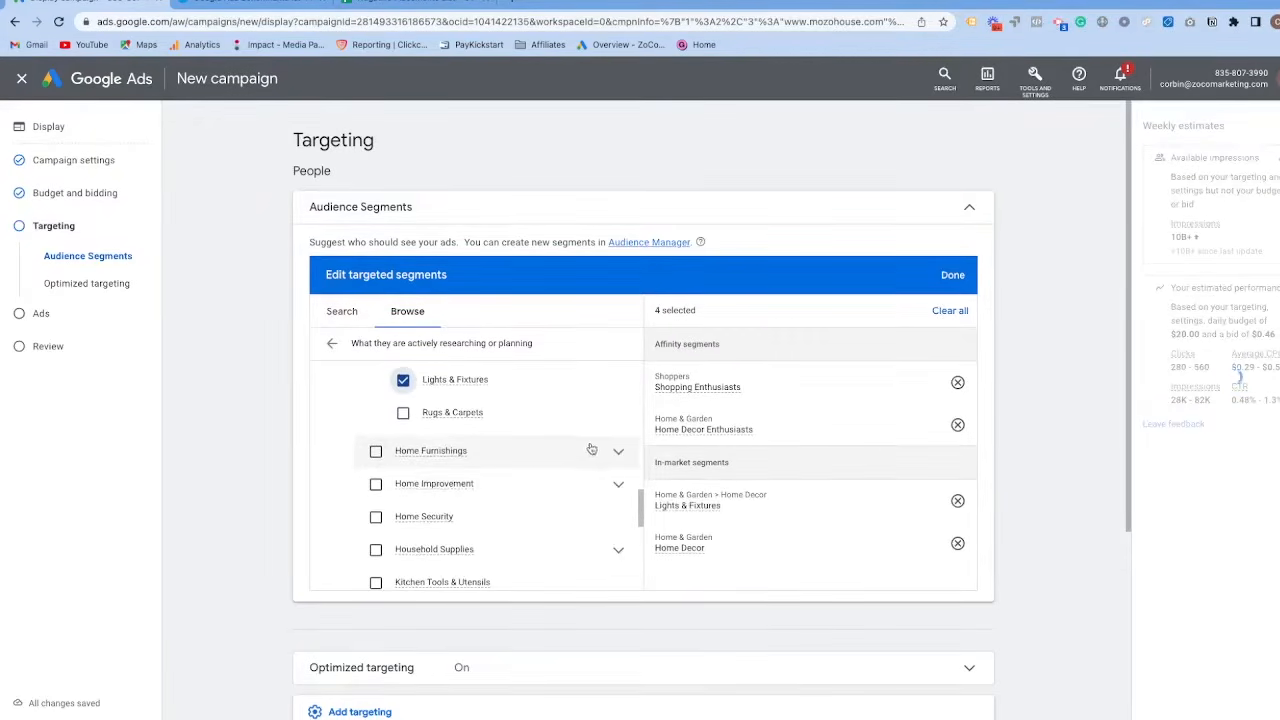
# Target the Home Furnishings in-market segment together with its Bedroom, Living Room and Kitchen & Dining Room subsegments.
pyautogui.click(590, 450)
pyautogui.scroll(-1, 480, 448)
pyautogui.scroll(-1, 600, 415)
pyautogui.click(615, 410)
pyautogui.scroll(-1, 540, 450)
pyautogui.click(403, 408)
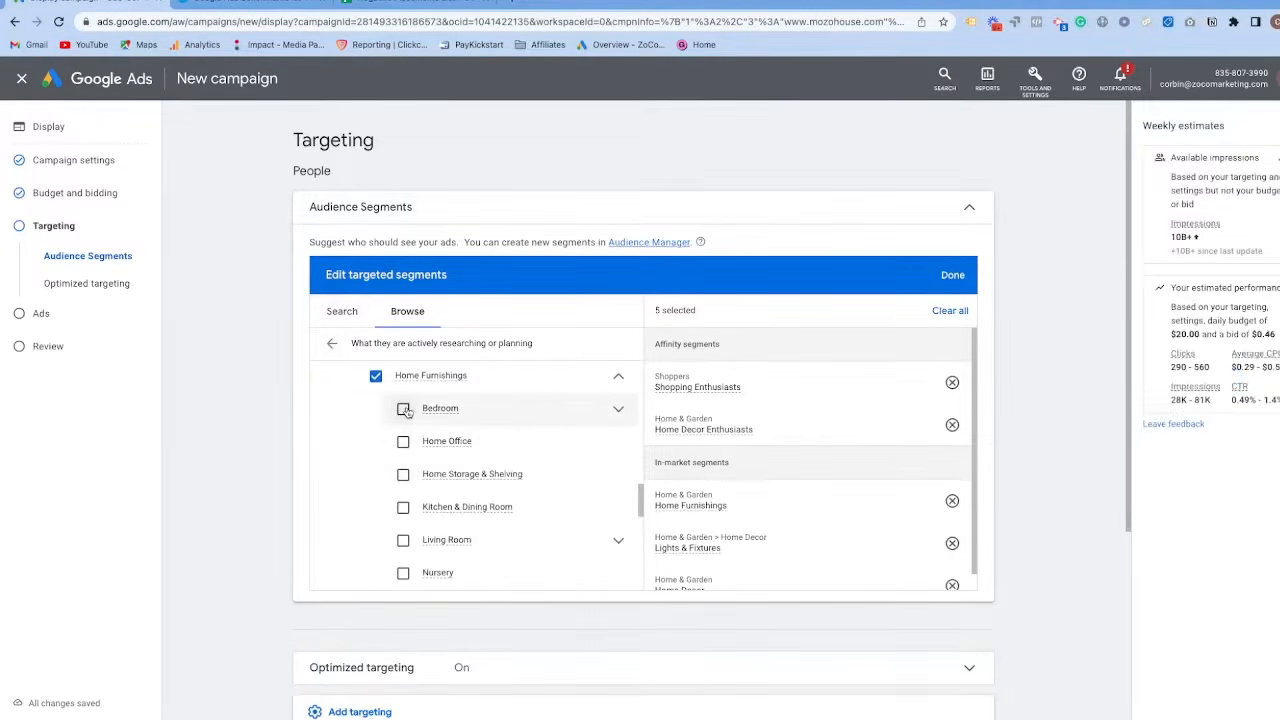
pyautogui.scroll(-1, 420, 489)
pyautogui.click(403, 514)
pyautogui.click(403, 481)
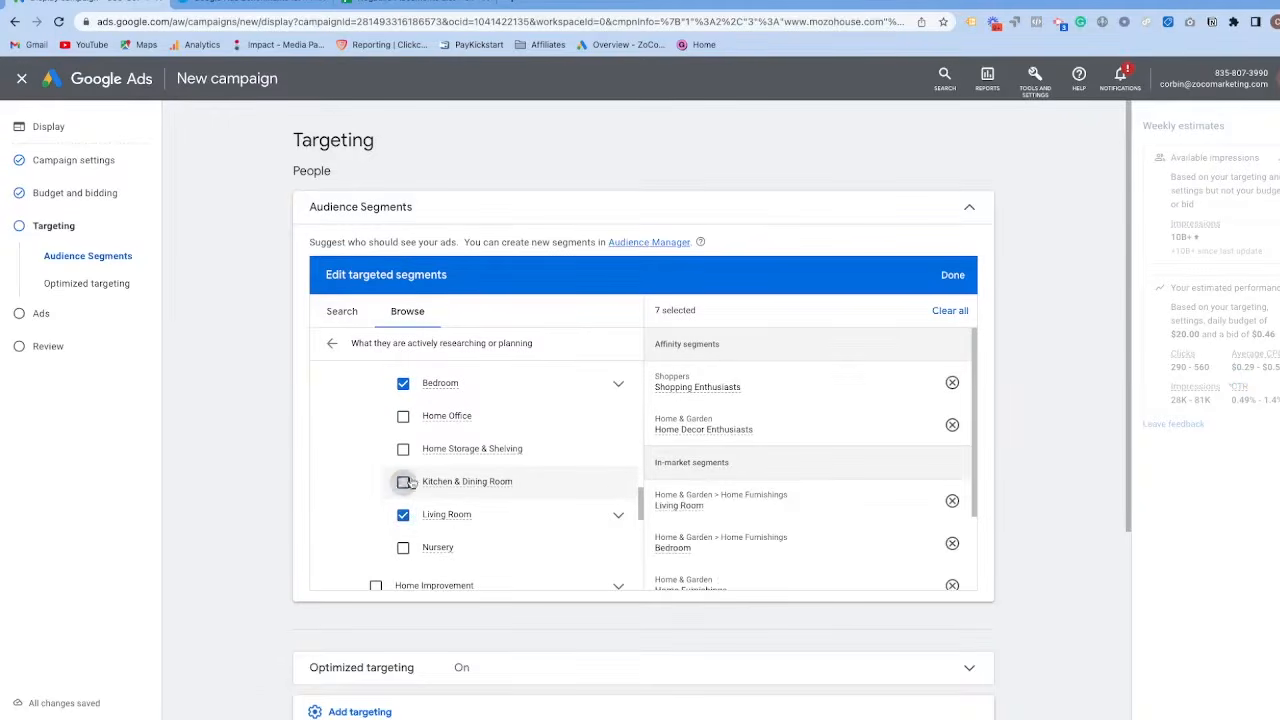
# Compare the selected segments with the shop categories on the Mozo House website and return to the campaign.
pyautogui.hotkey('ctrl', 'Right')
pyautogui.moveTo(470, 120)
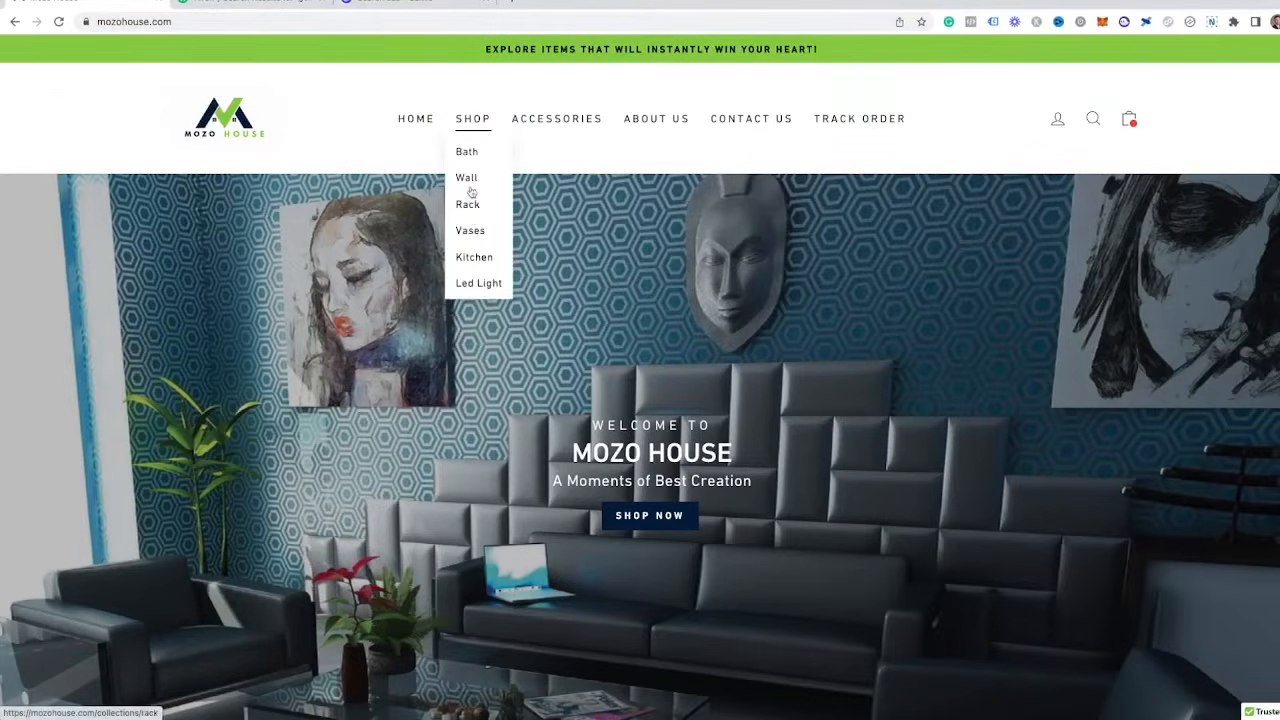
pyautogui.hotkey('ctrl', 'Left')
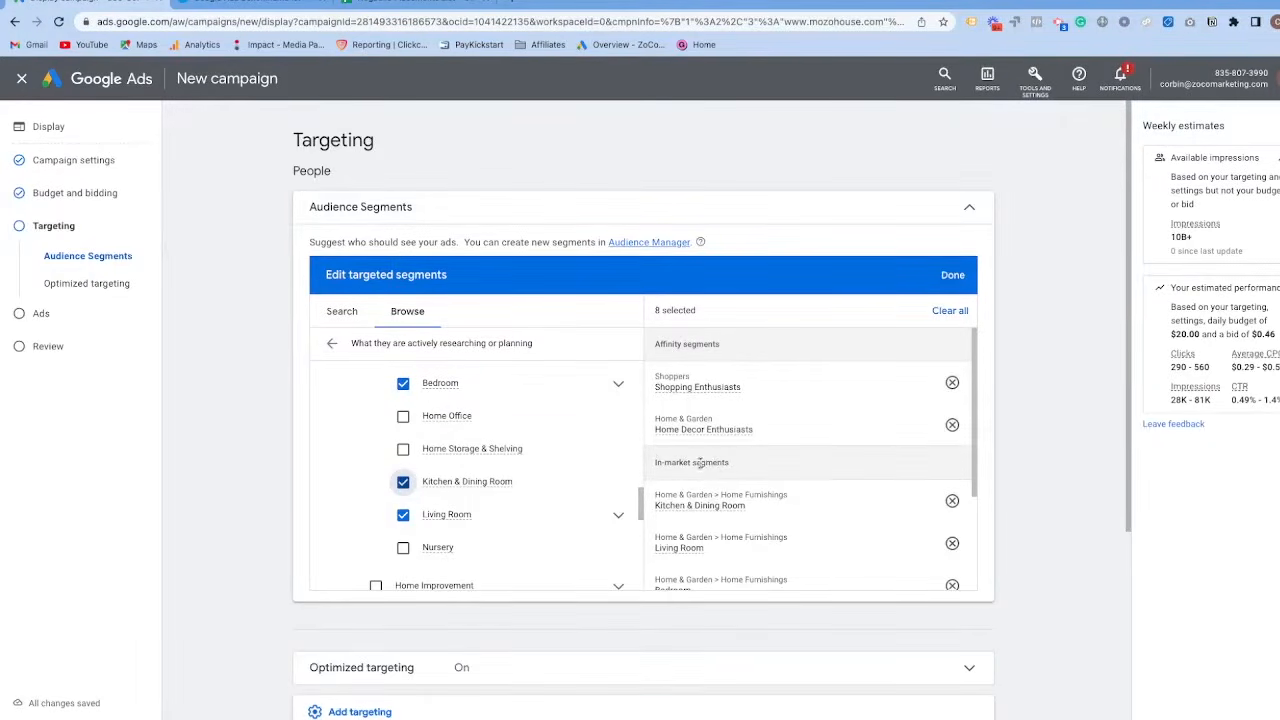
# Remove the Home Decor Enthusiasts and Shopping Enthusiasts affinity segments from the targeting and return to the audience categories.
pyautogui.click(951, 425)
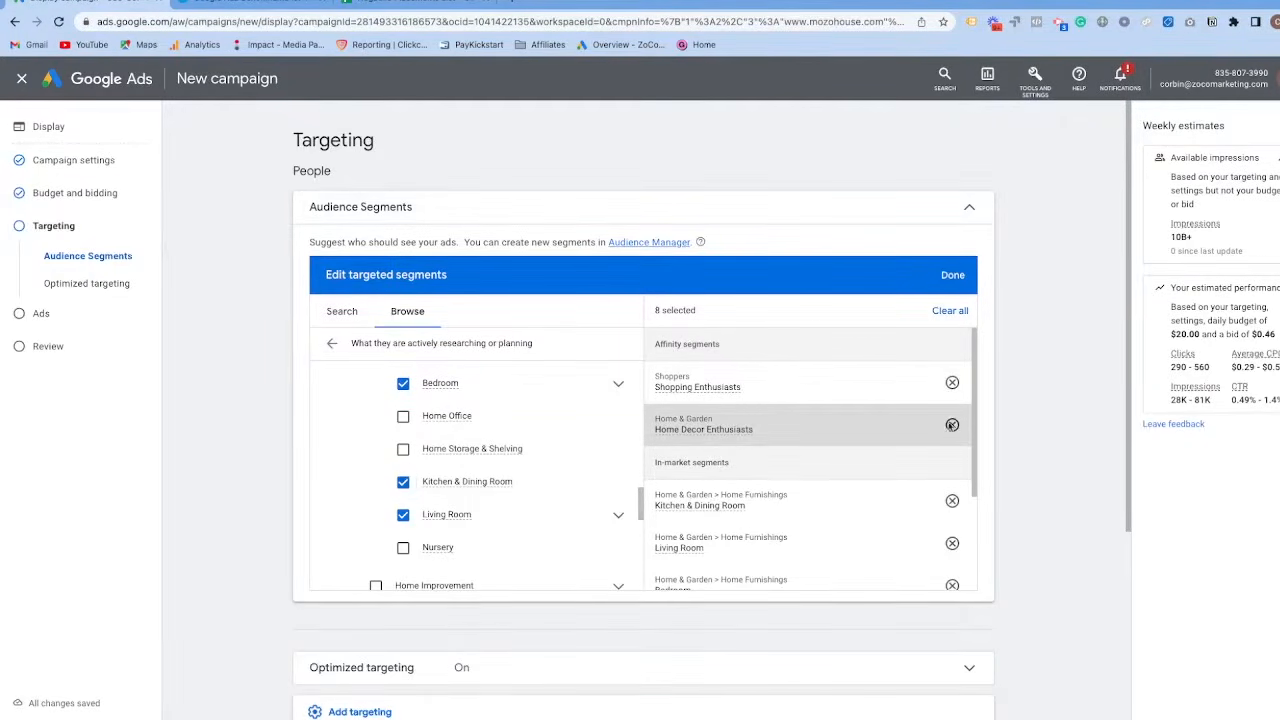
pyautogui.click(951, 382)
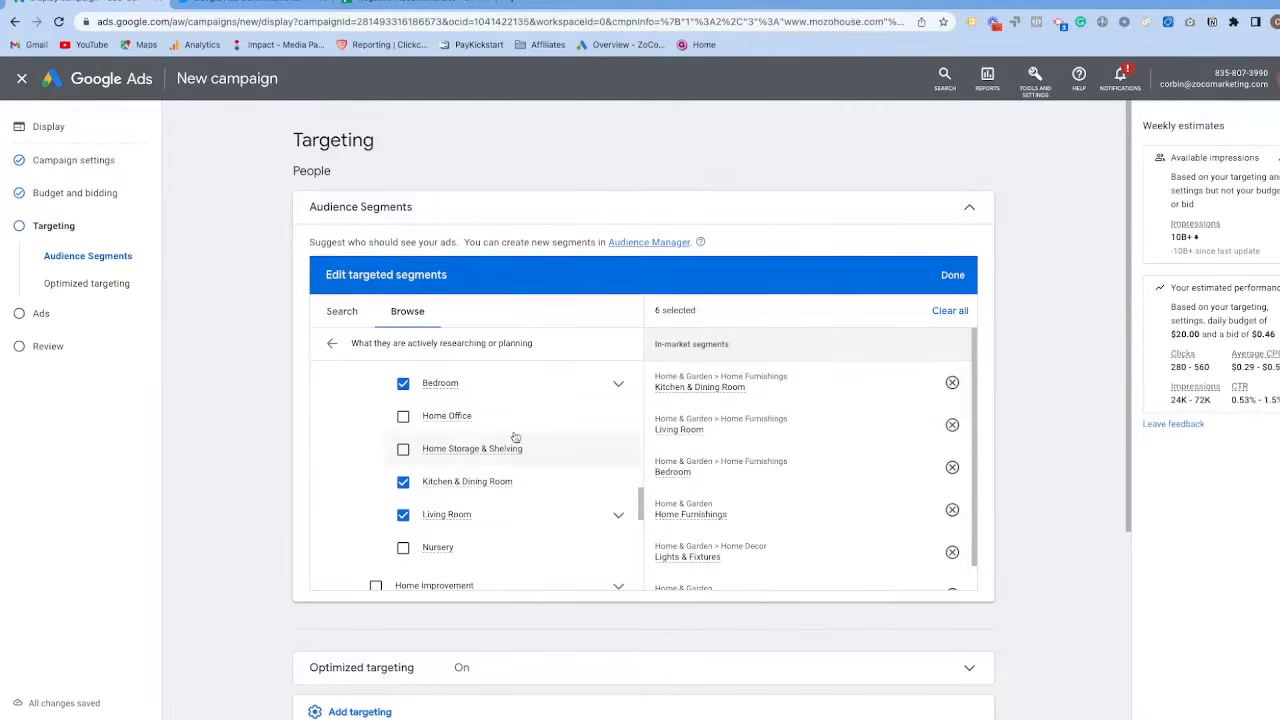
pyautogui.click(332, 343)
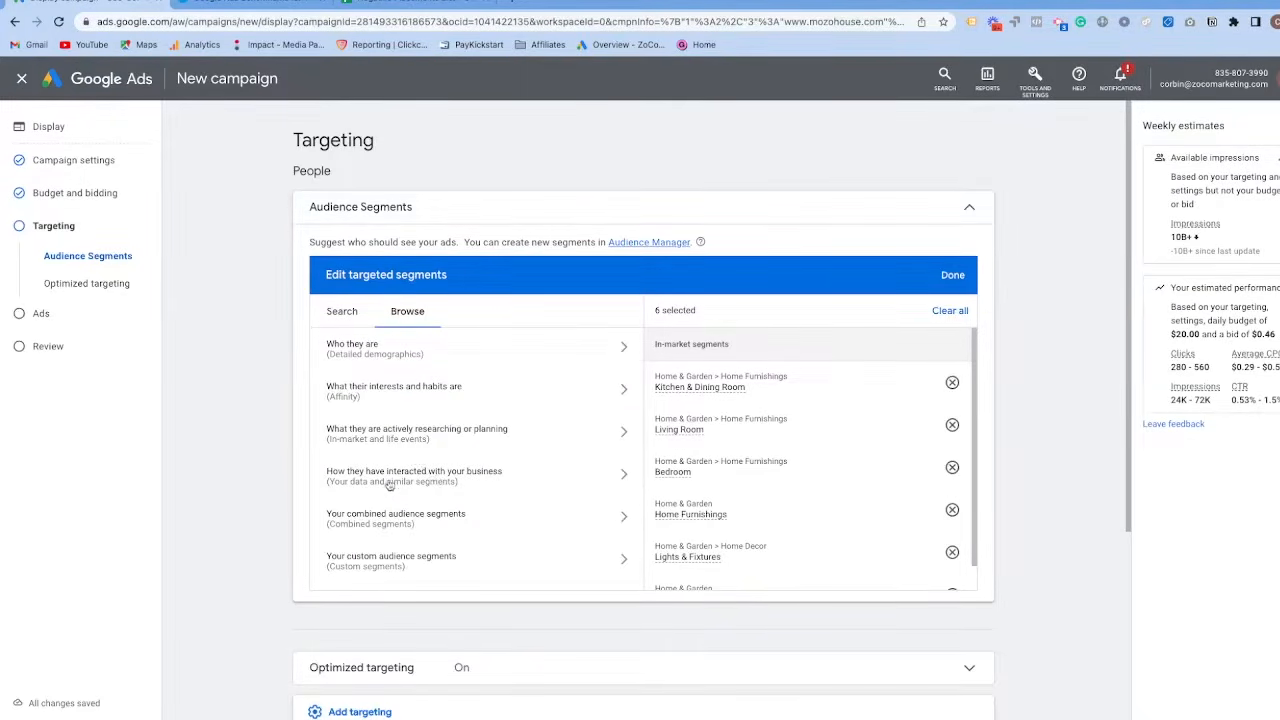
# Examine the website visitor segments under how people have interacted with the business and return to the audience categories.
pyautogui.click(450, 479)
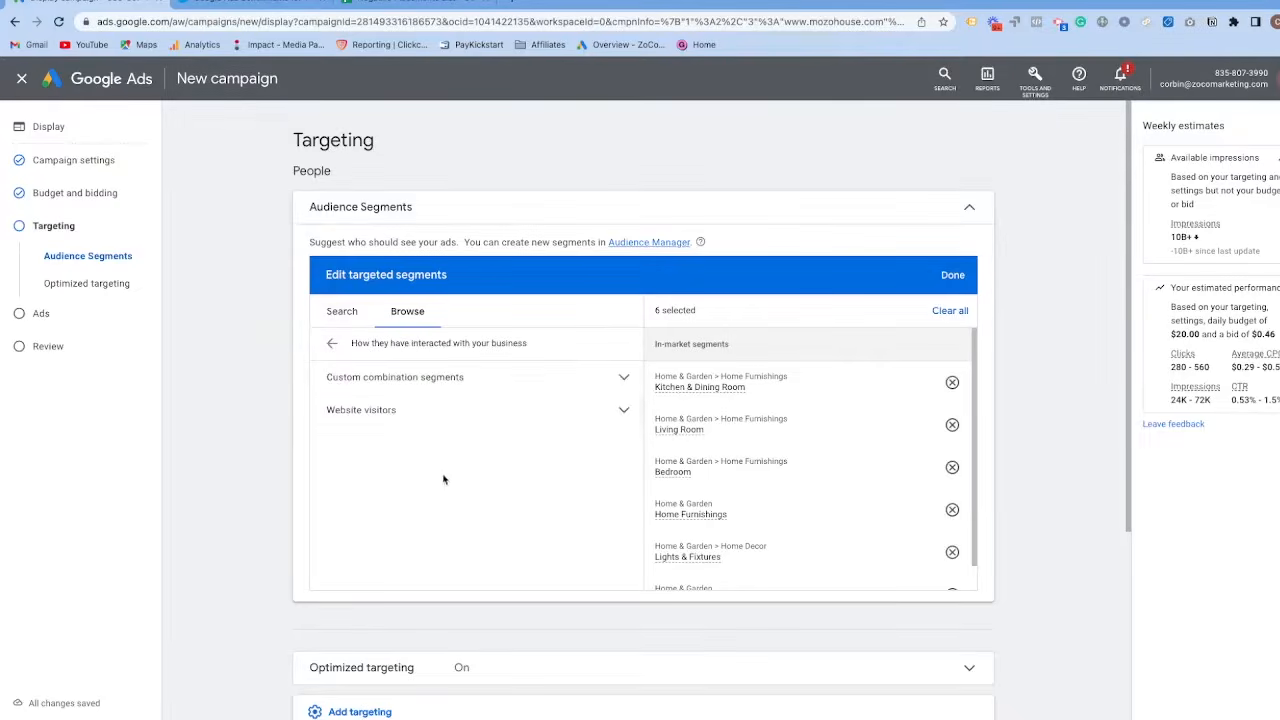
pyautogui.click(415, 409)
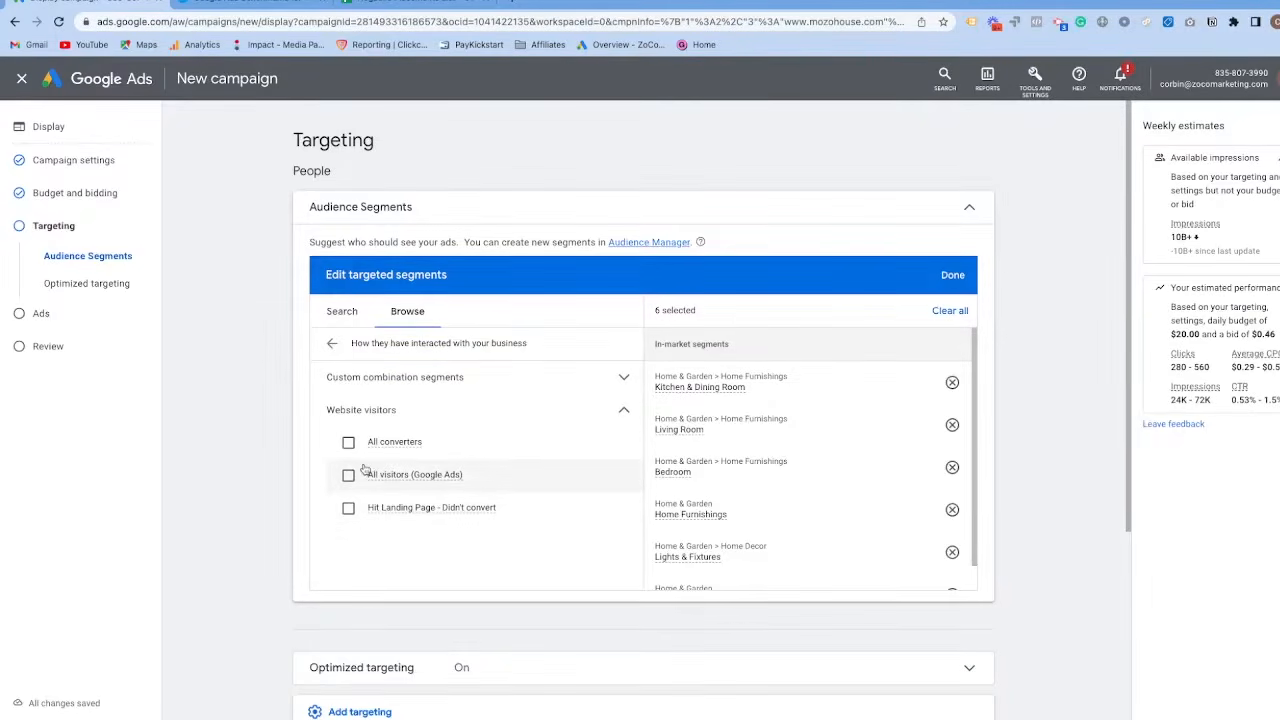
pyautogui.click(333, 344)
# Examine the form for a new combined audience segment, close it without creating one and return to the audience categories.
pyautogui.scroll(-1, 455, 465)
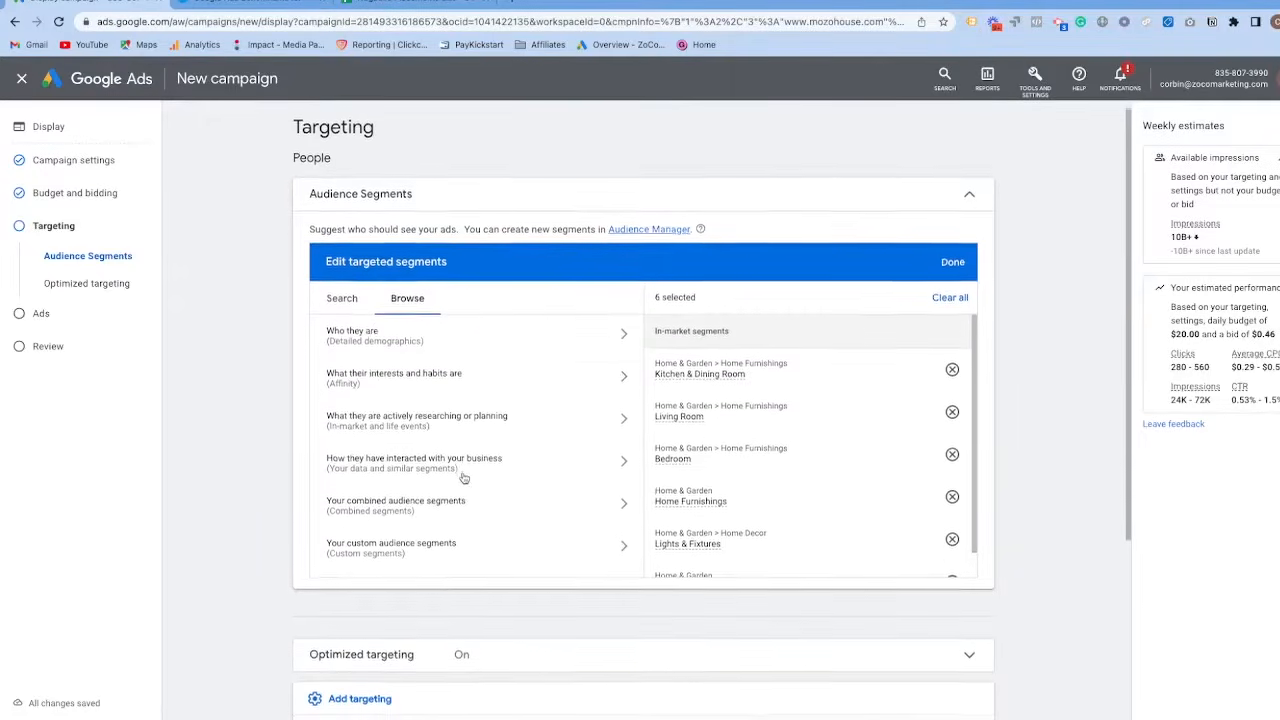
pyautogui.scroll(-1, 411, 460)
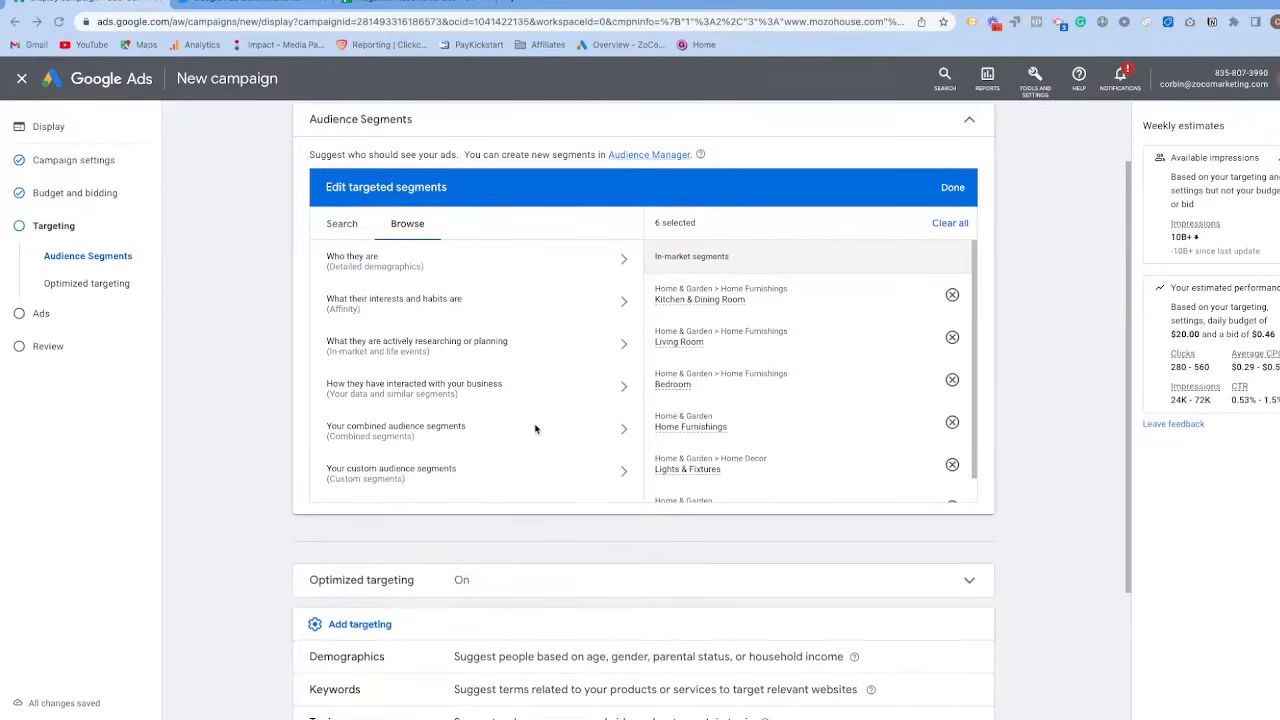
pyautogui.click(520, 433)
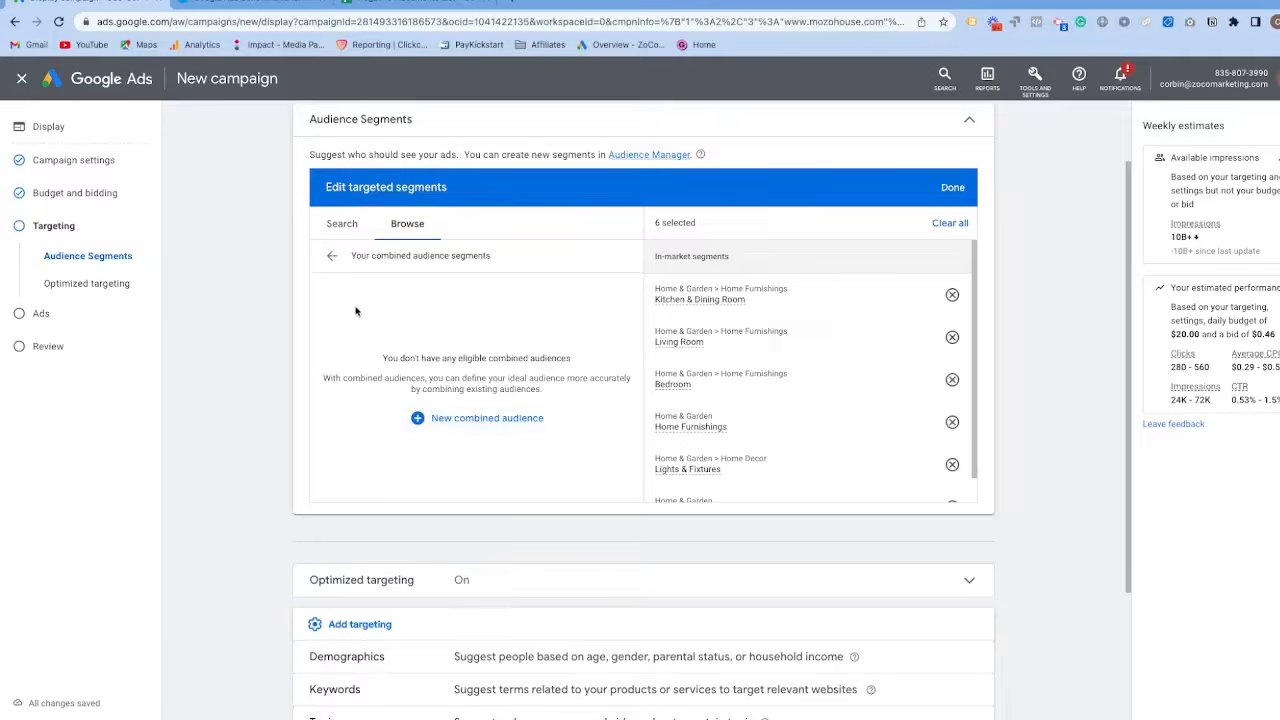
pyautogui.click(422, 416)
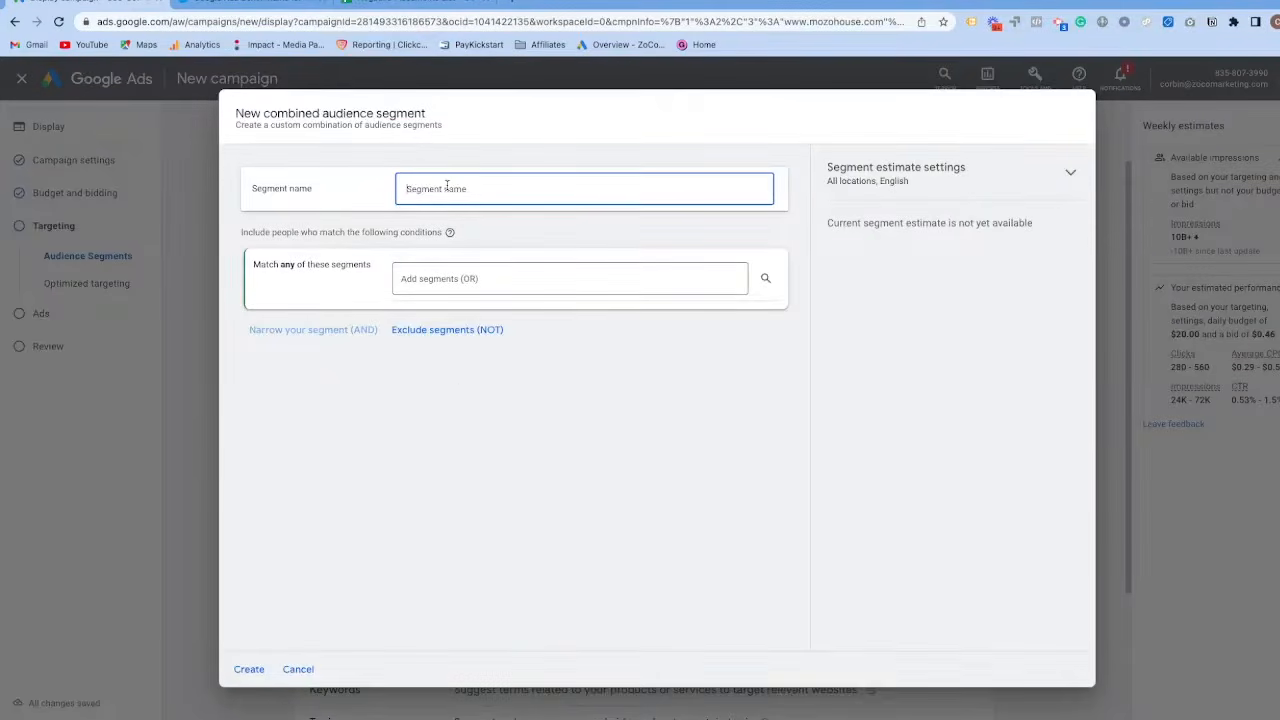
pyautogui.click(422, 285)
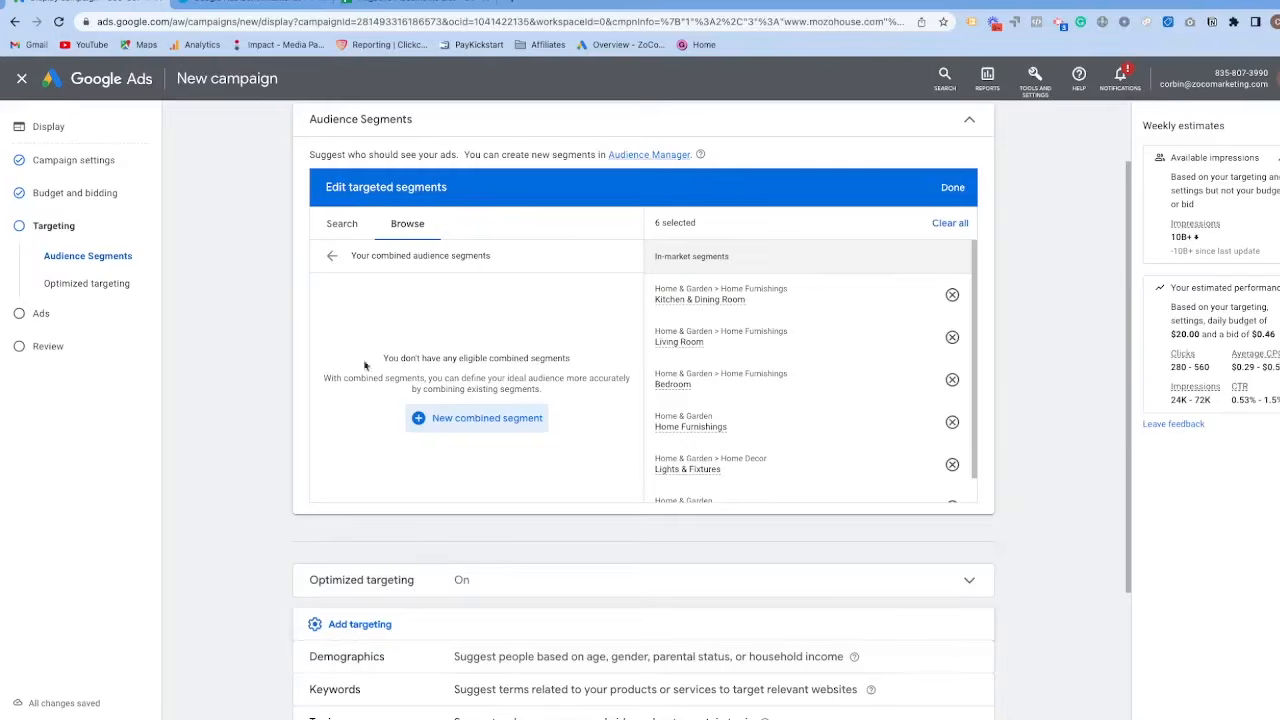
pyautogui.click(332, 256)
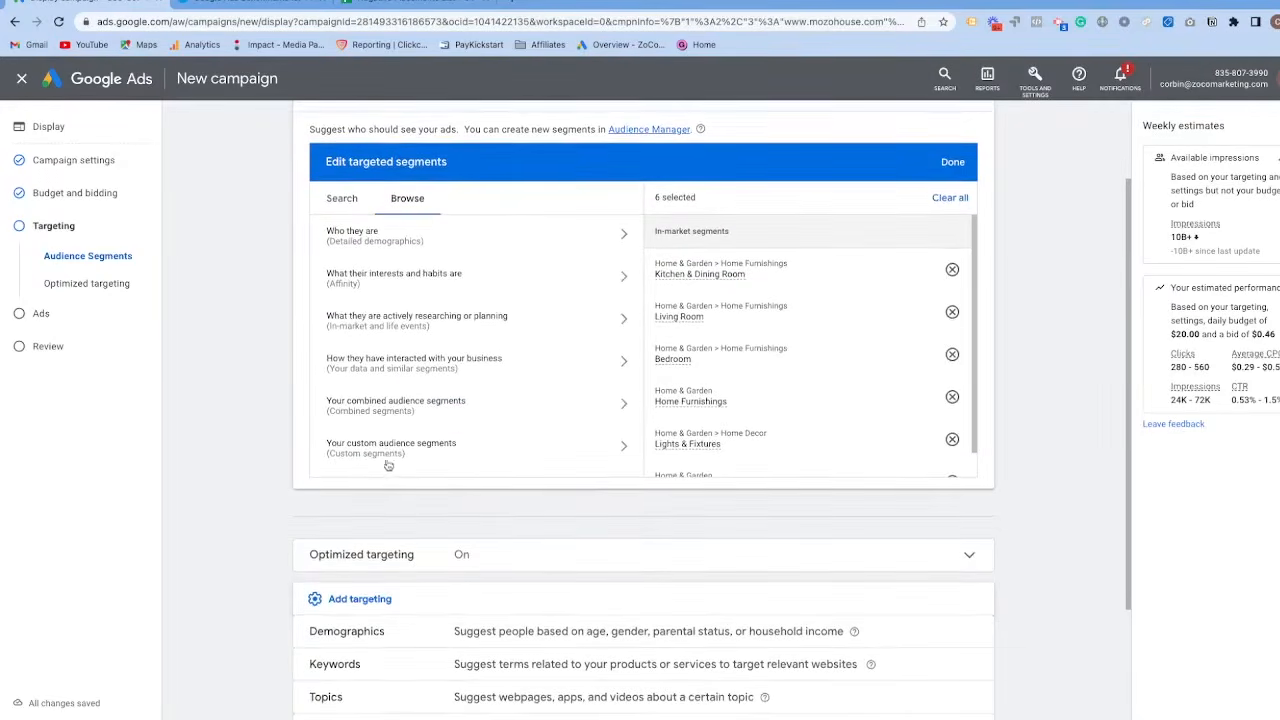
# Start a new custom audience segment and compare its interests or purchase intentions option with its Google search terms option.
pyautogui.click(448, 452)
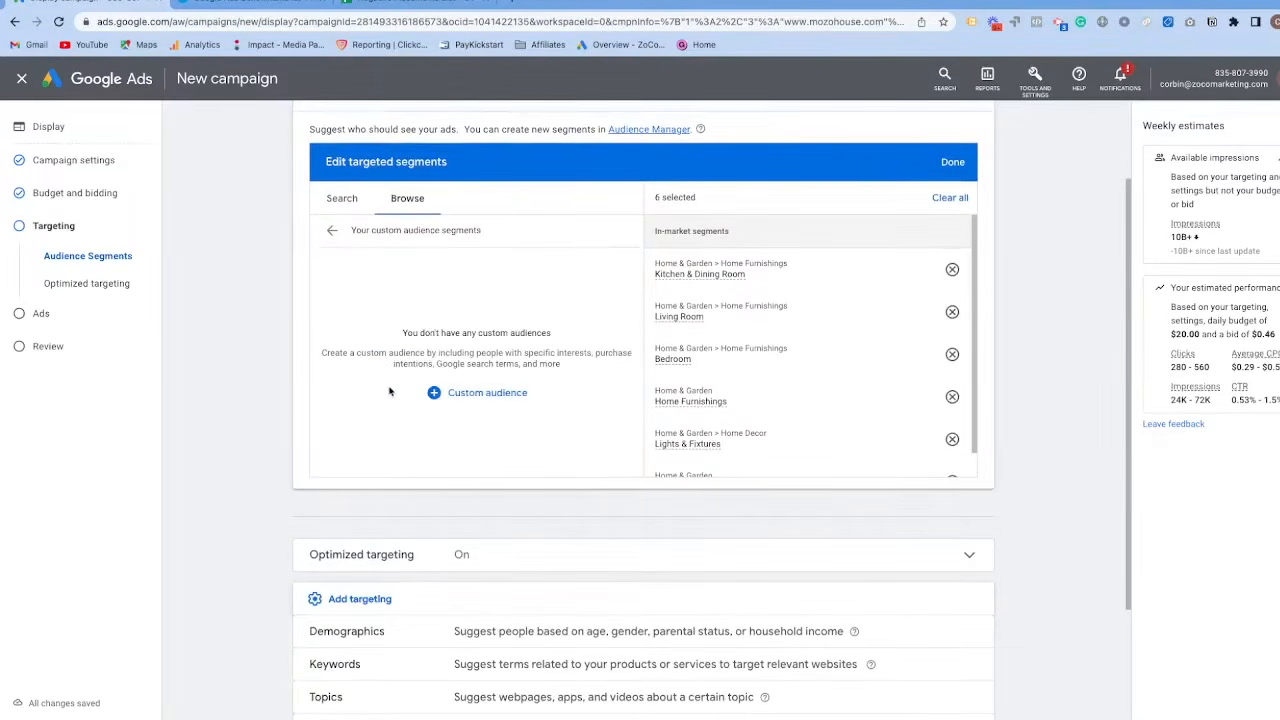
pyautogui.click(445, 392)
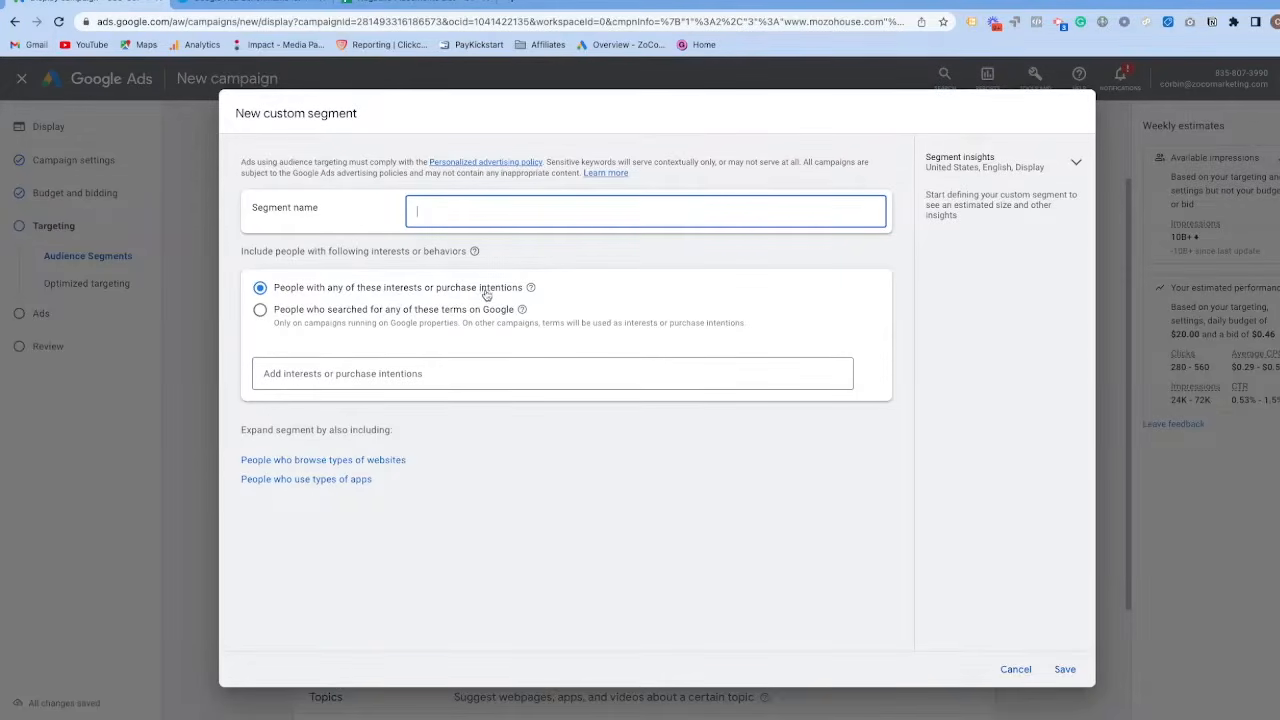
pyautogui.click(260, 311)
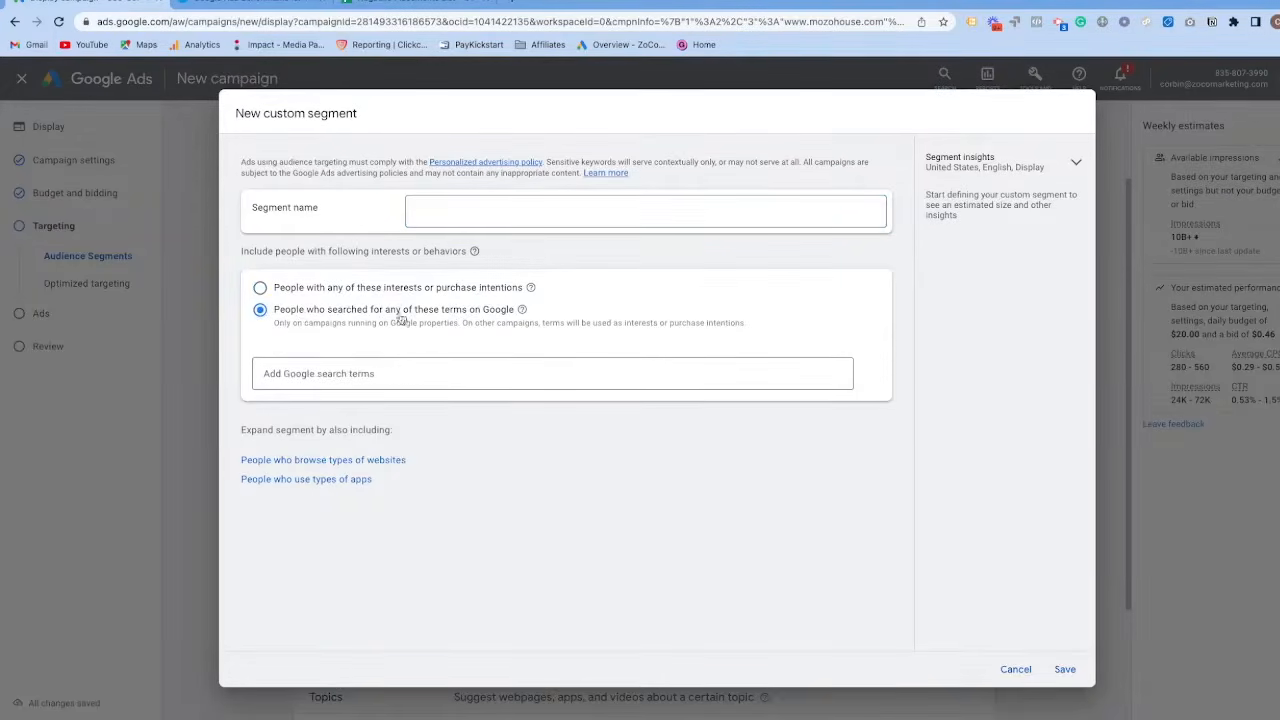
pyautogui.click(260, 290)
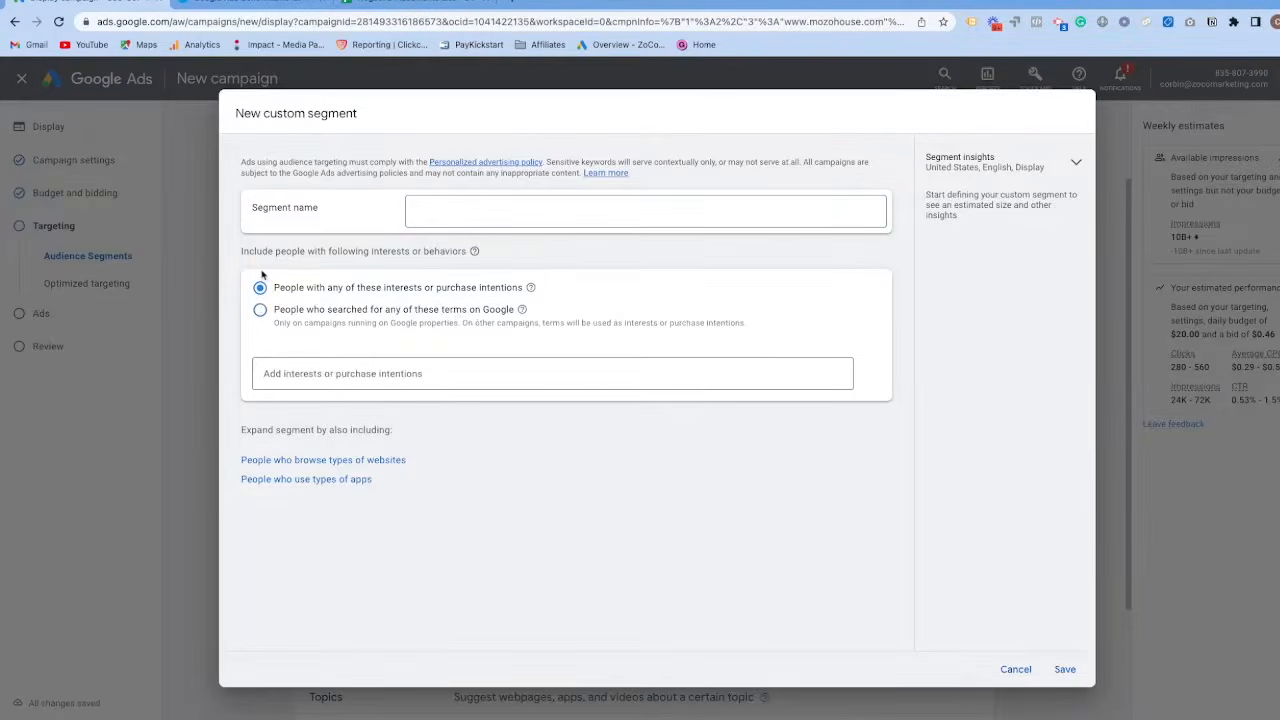
# Look up the Mozo House shop categories for search term inspiration and return to the custom segment.
pyautogui.hotkey('ctrl', 'Right')
pyautogui.moveTo(472, 120)
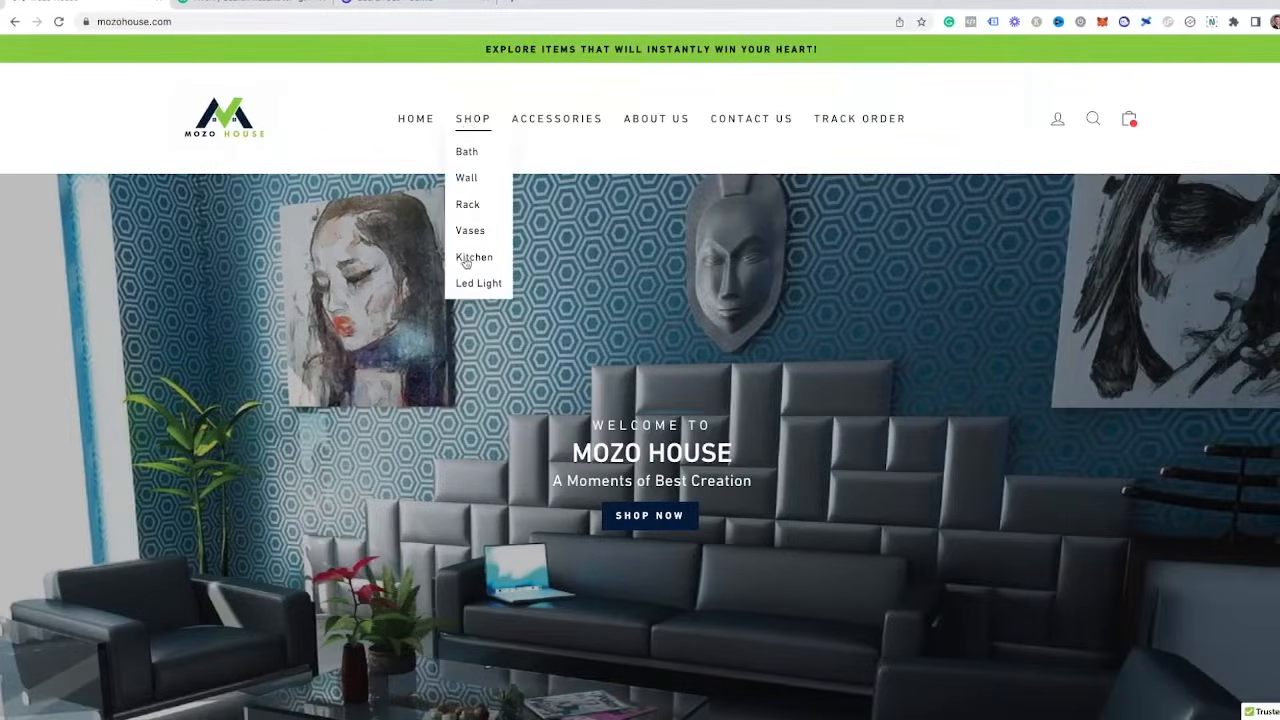
pyautogui.hotkey('ctrl', 'Left')
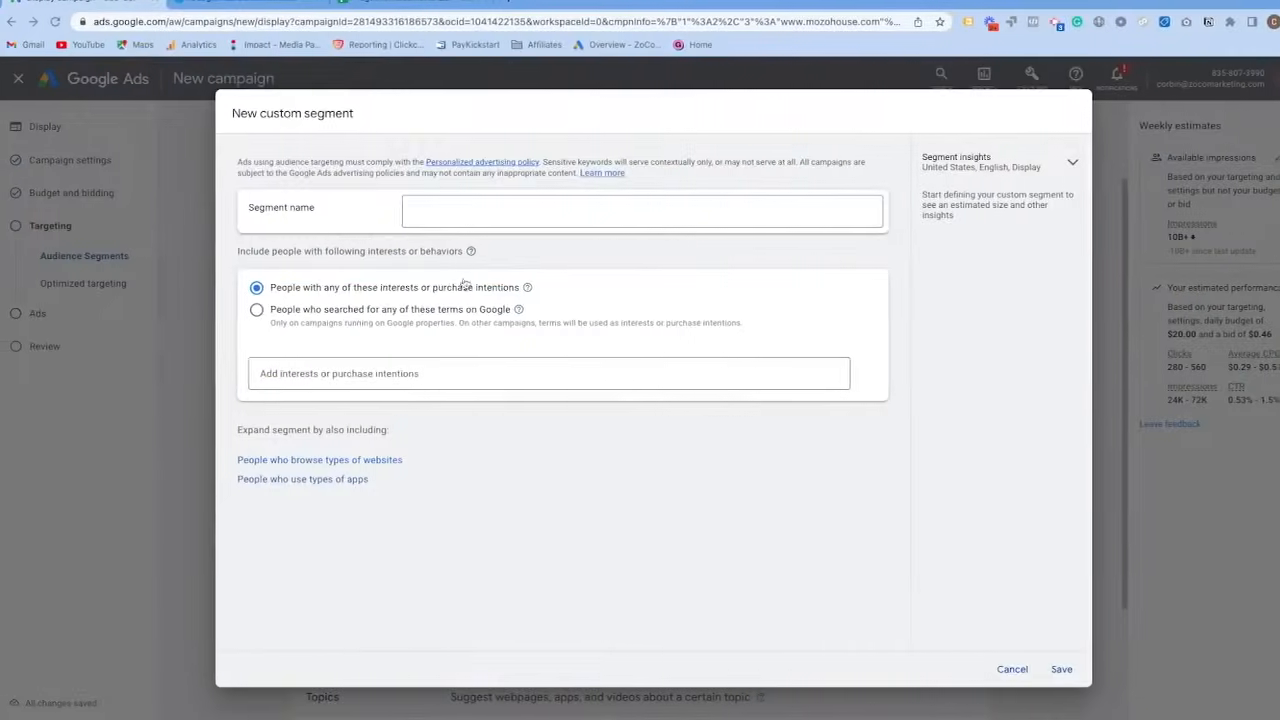
# Base the custom segment on people who searched for terms on Google and look up term ideas for "kitchen decor".
pyautogui.click(300, 312)
pyautogui.click(310, 376)
pyautogui.write('kitchen decor')
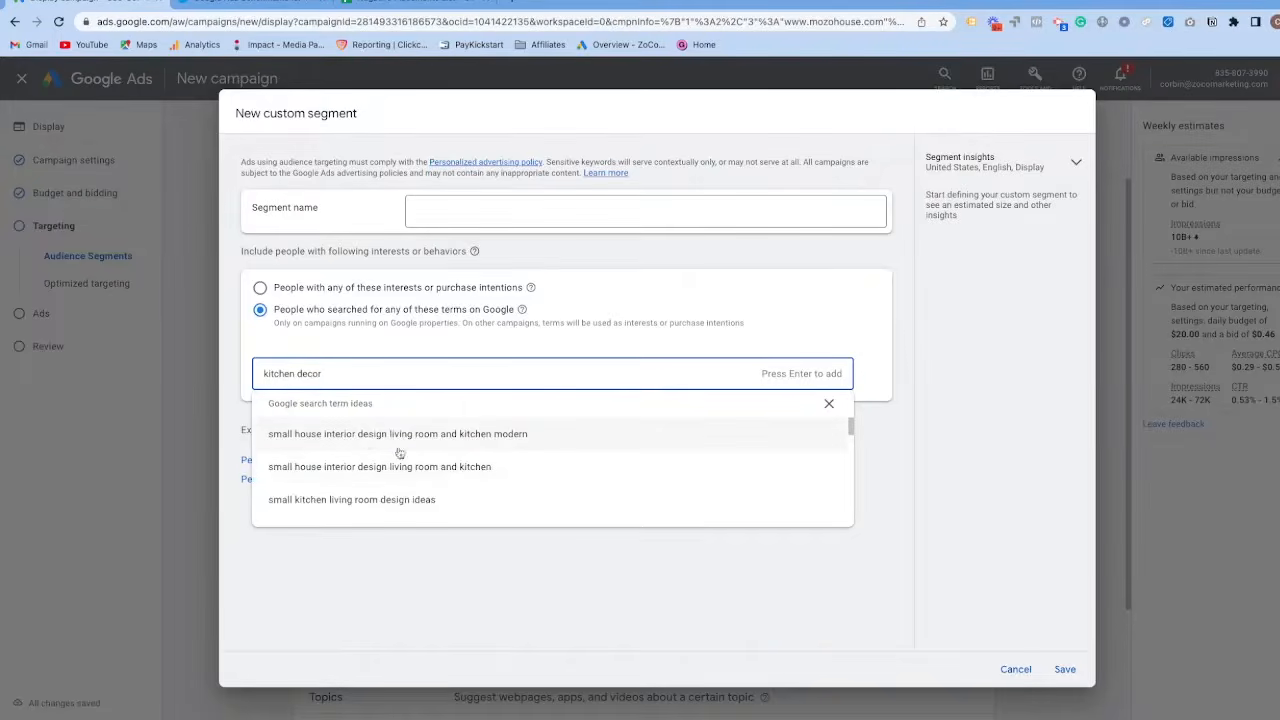
# Add "small house interior design living room and kitchen modern", "small kitchen living room design ideas" and "interior design ideas for living room and kitchen" as search terms.
pyautogui.click(368, 438)
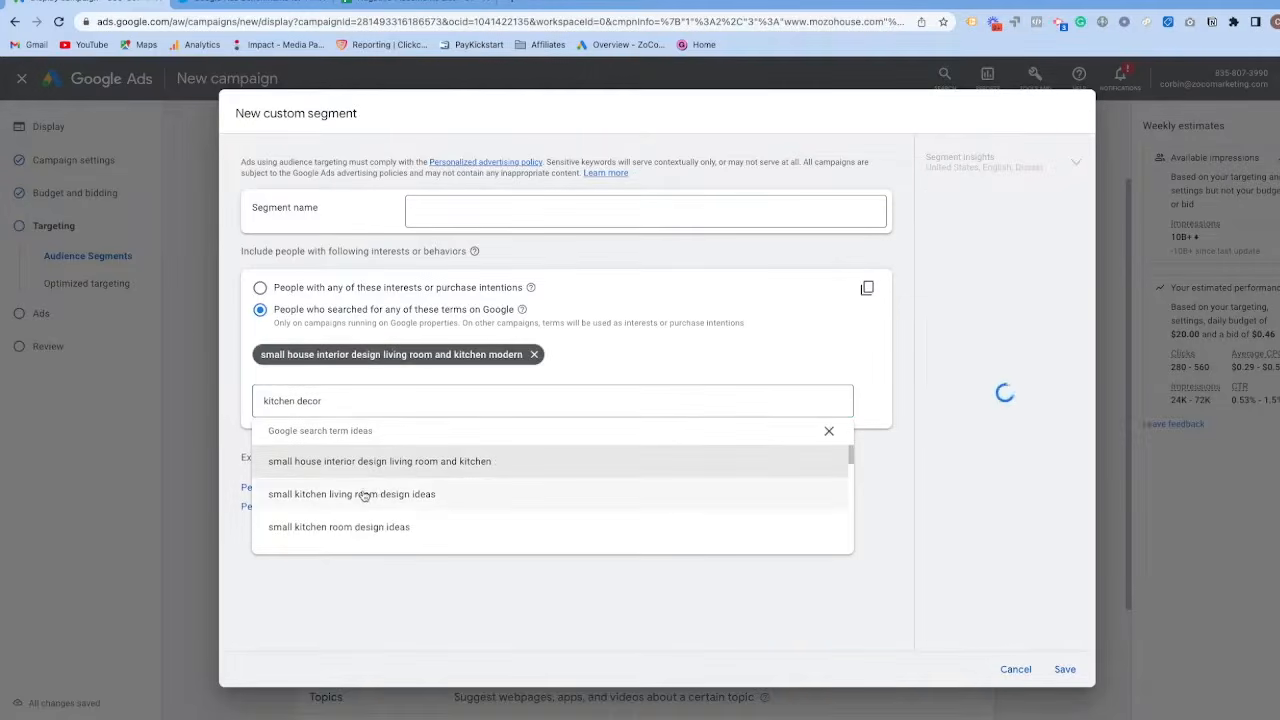
pyautogui.click(370, 493)
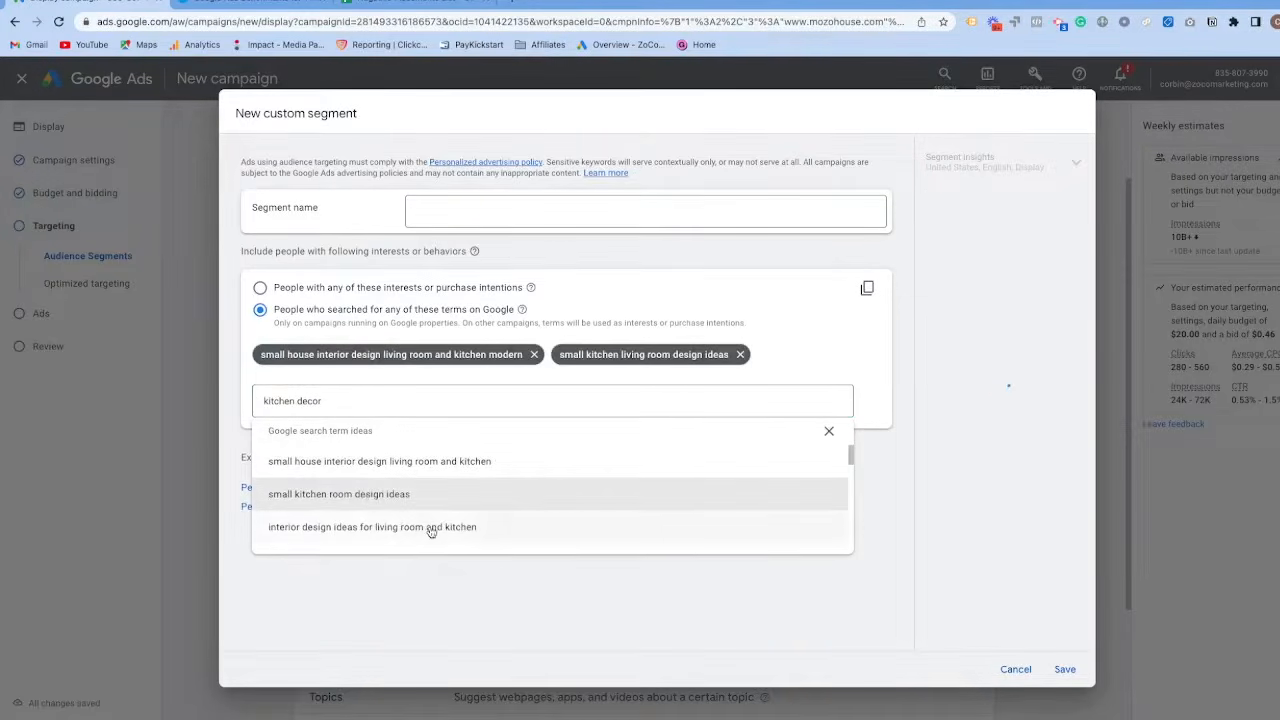
pyautogui.click(388, 526)
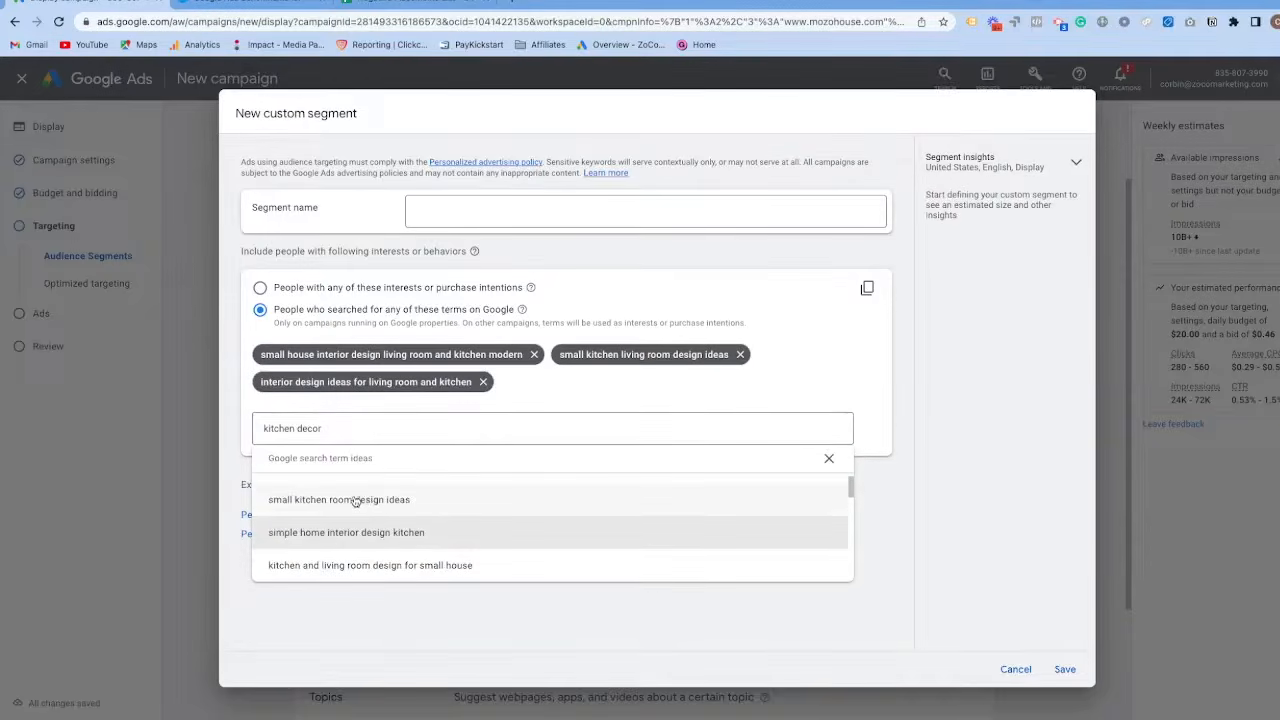
# Look up search term ideas for "kitchen shelves" and add "kitchen wall shelving rack" to the custom segment.
pyautogui.moveTo(343, 427); pyautogui.dragTo(220, 434)
pyautogui.press('BackSpace')
pyautogui.write('kitchen shelves')
pyautogui.click(352, 557)
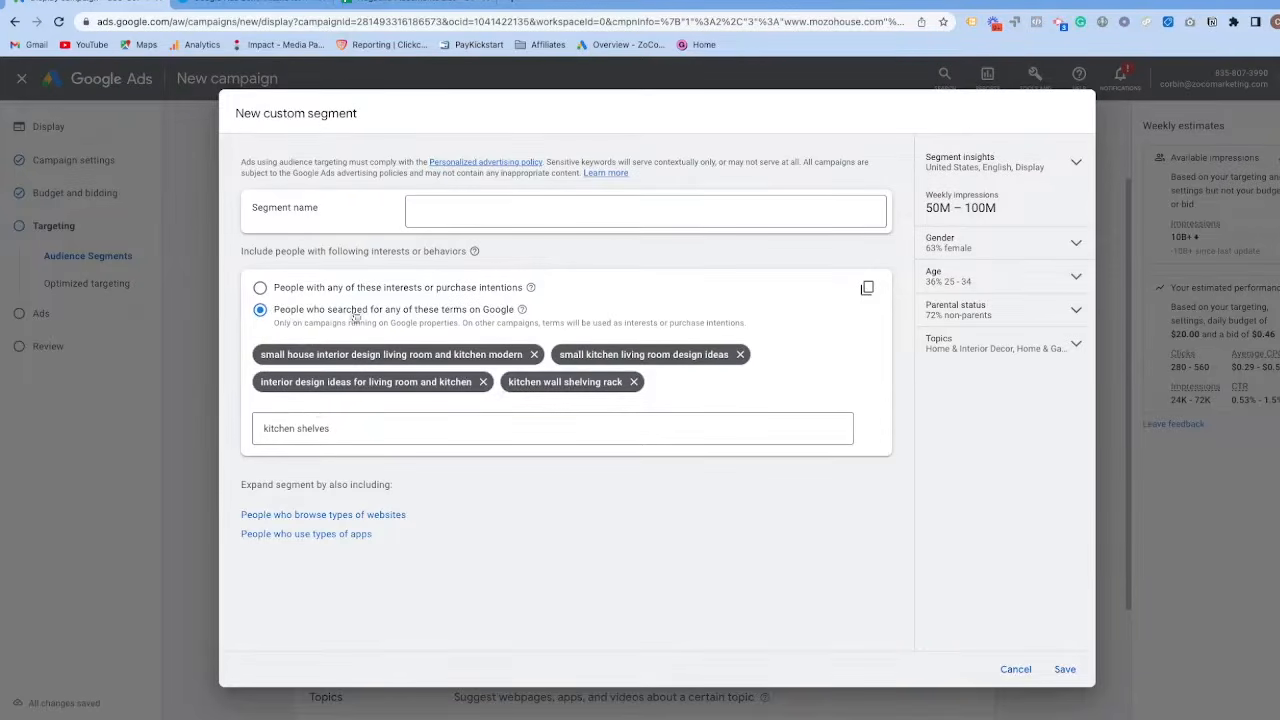
# Switch the custom segment to people with any of these interests or purchase intentions, name it "Kitchen Decor" and save it.
pyautogui.click(260, 288)
pyautogui.click(451, 216)
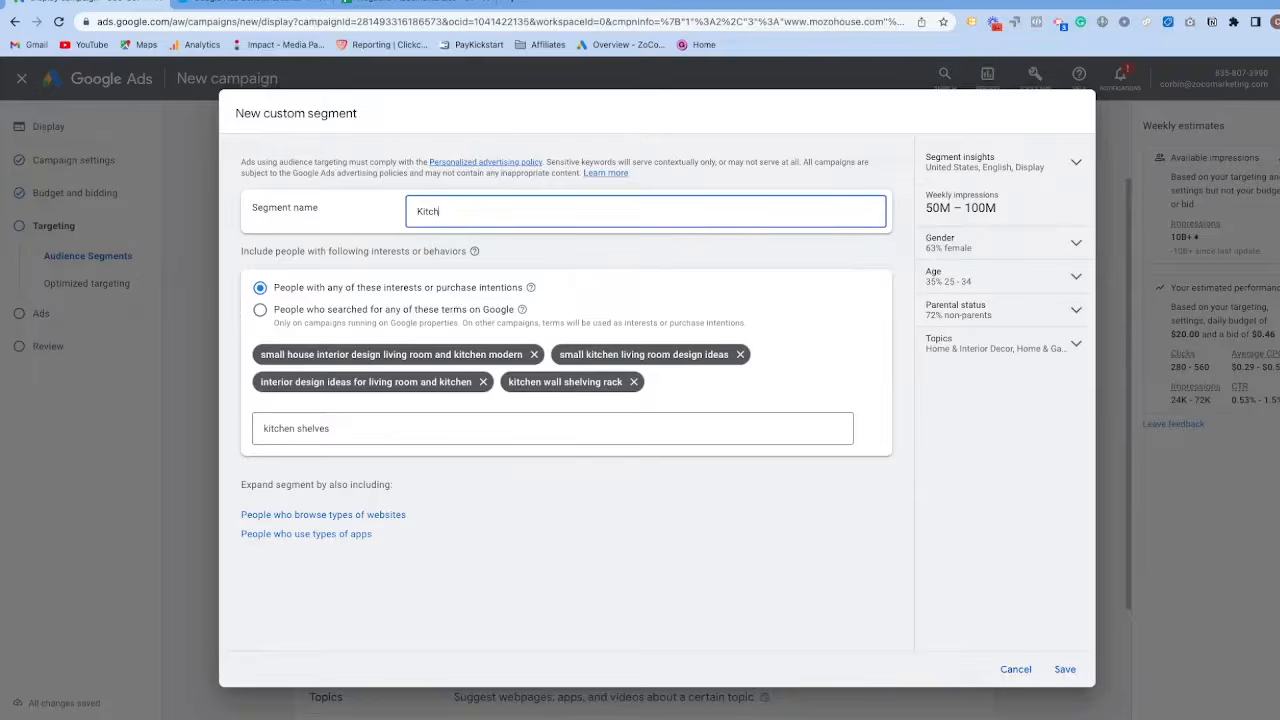
pyautogui.click(1064, 670)
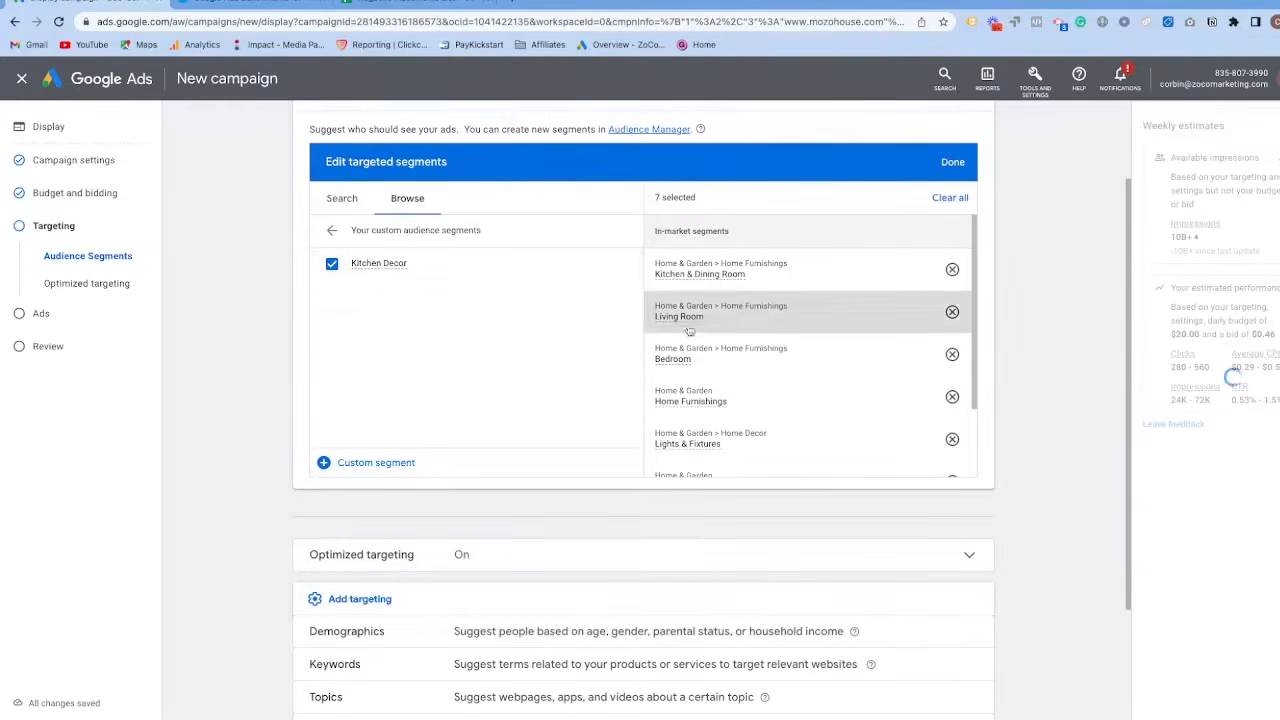
# Review the selected audiences, comparing the in-market segments with the custom segments group.
pyautogui.scroll(-2, 698, 374)
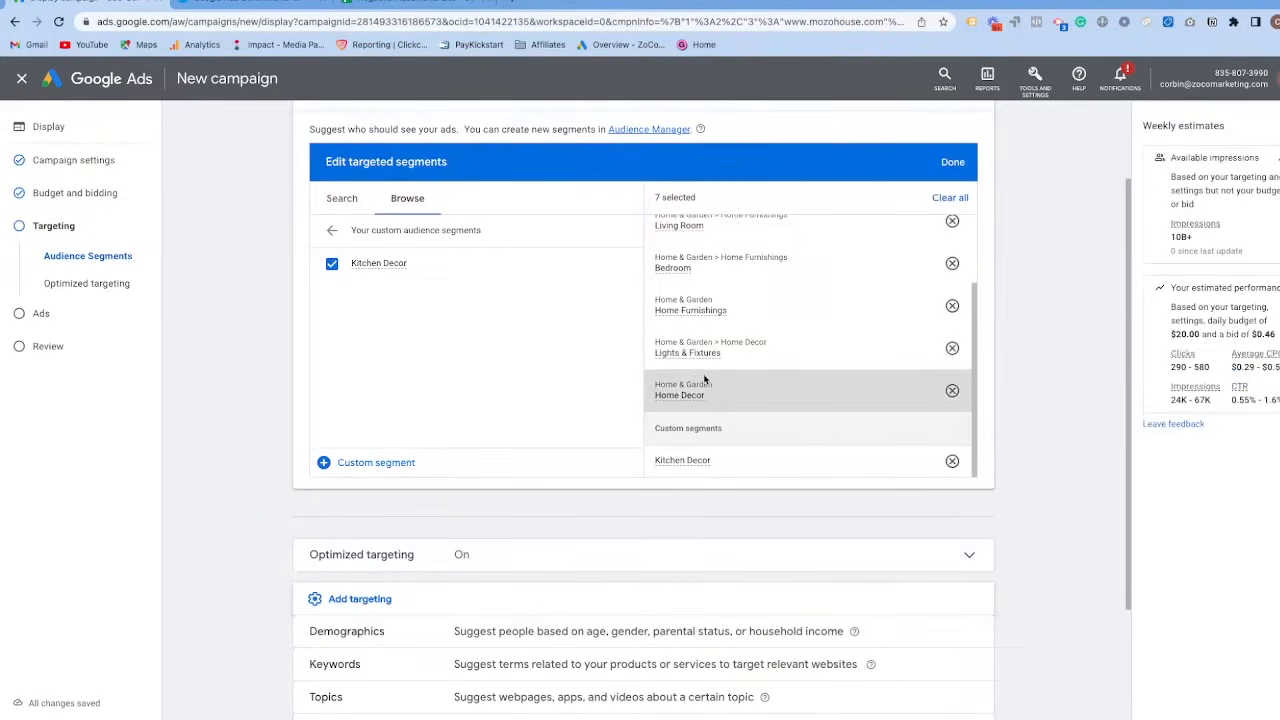
pyautogui.scroll(2, 705, 380)
pyautogui.scroll(1, 680, 340)
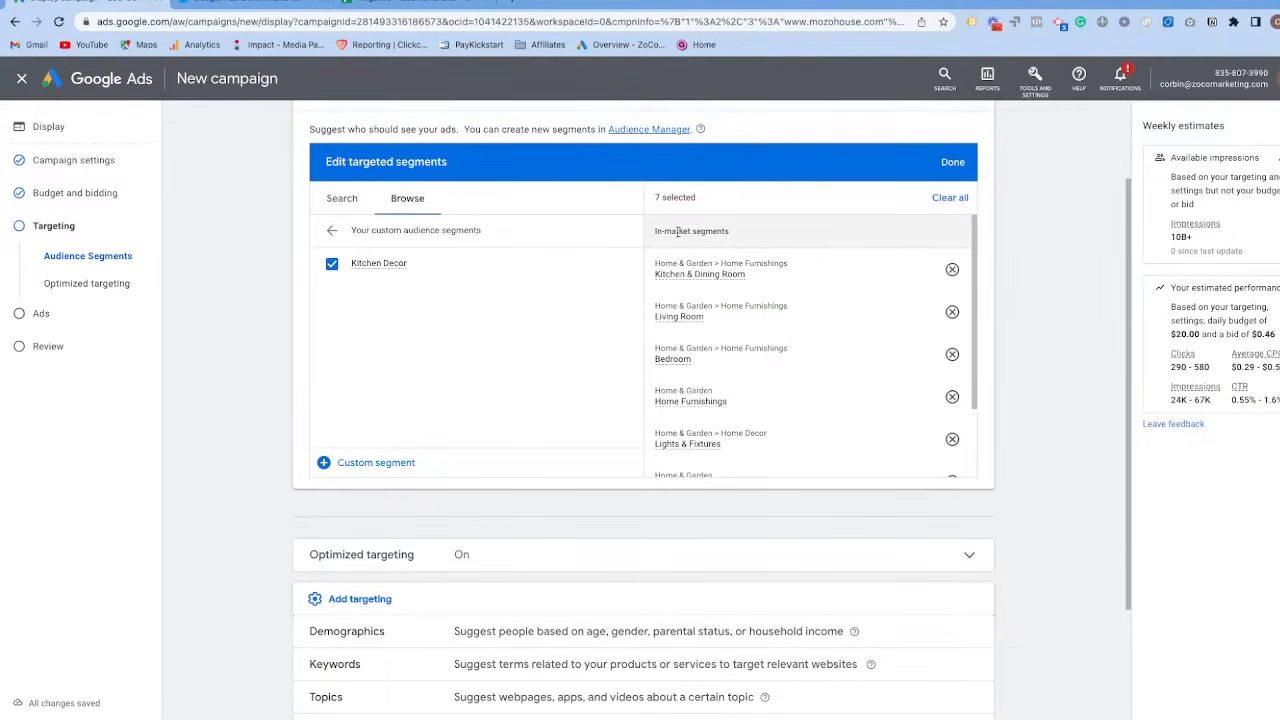
pyautogui.scroll(-5, 662, 250)
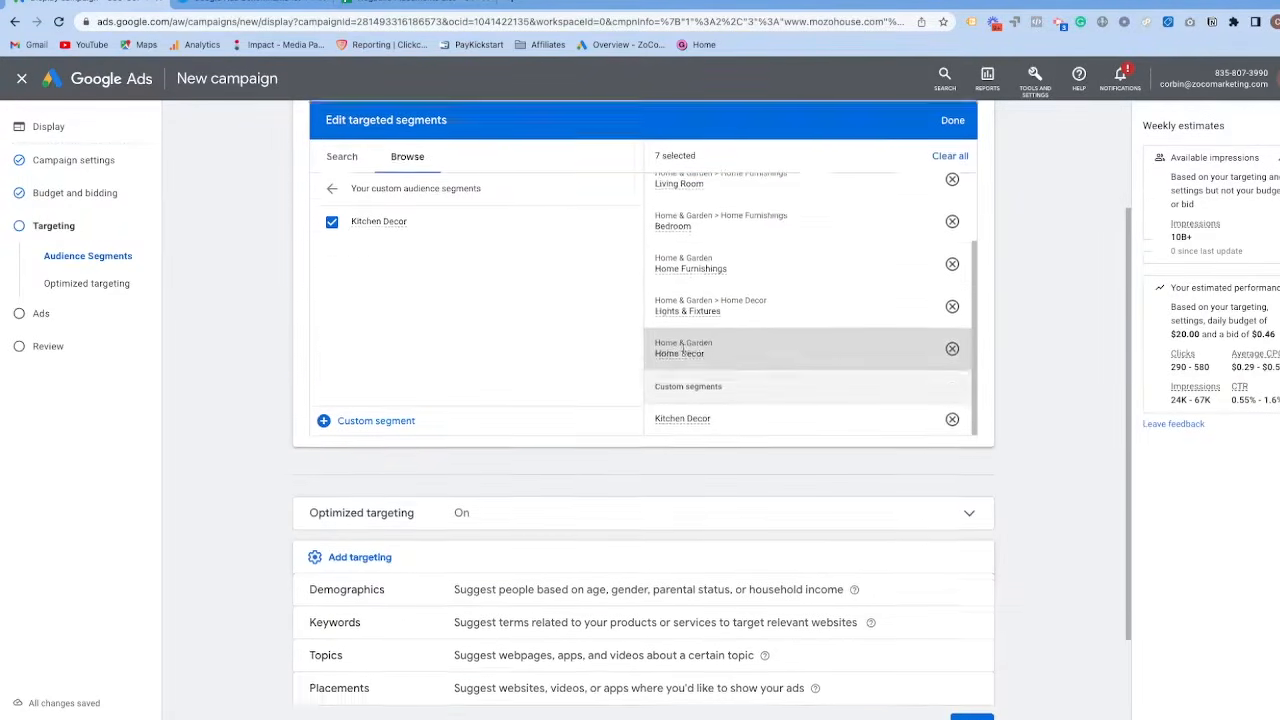
pyautogui.moveTo(665, 270); pyautogui.dragTo(742, 276)
pyautogui.scroll(6, 640, 300)
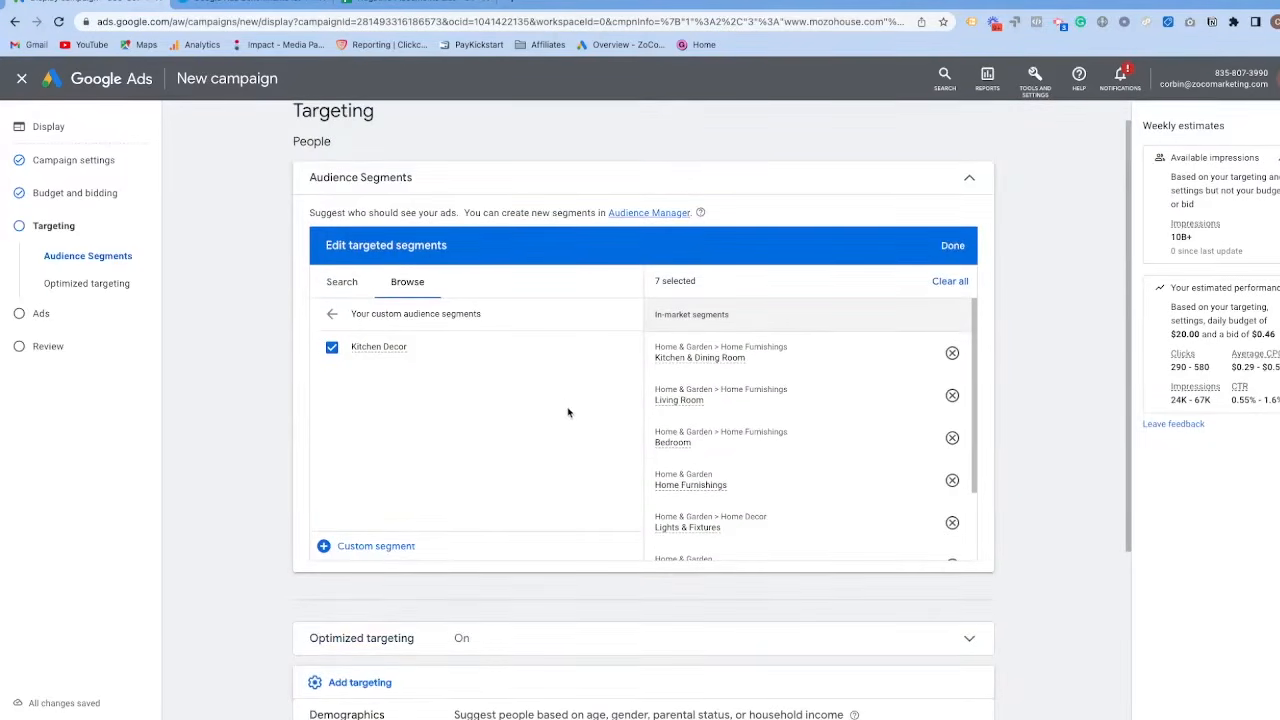
pyautogui.moveTo(652, 314); pyautogui.dragTo(753, 322)
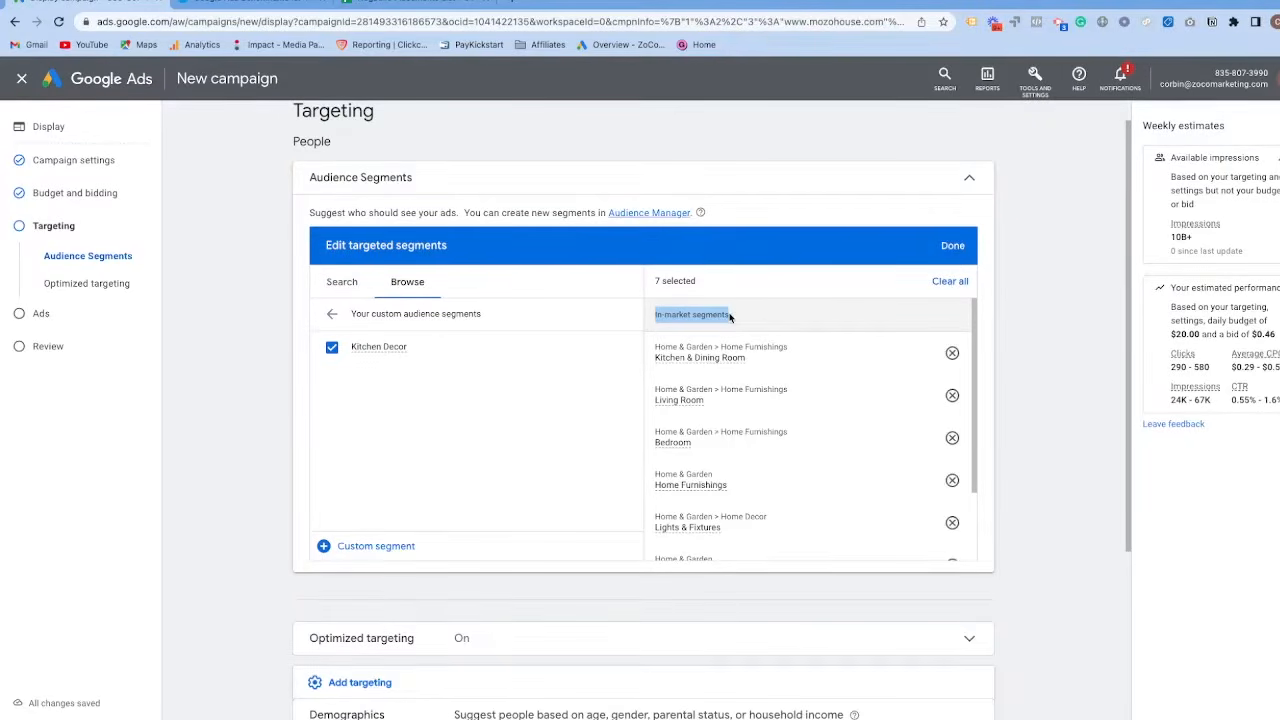
pyautogui.scroll(-5, 730, 317)
pyautogui.moveTo(656, 406); pyautogui.dragTo(756, 416)
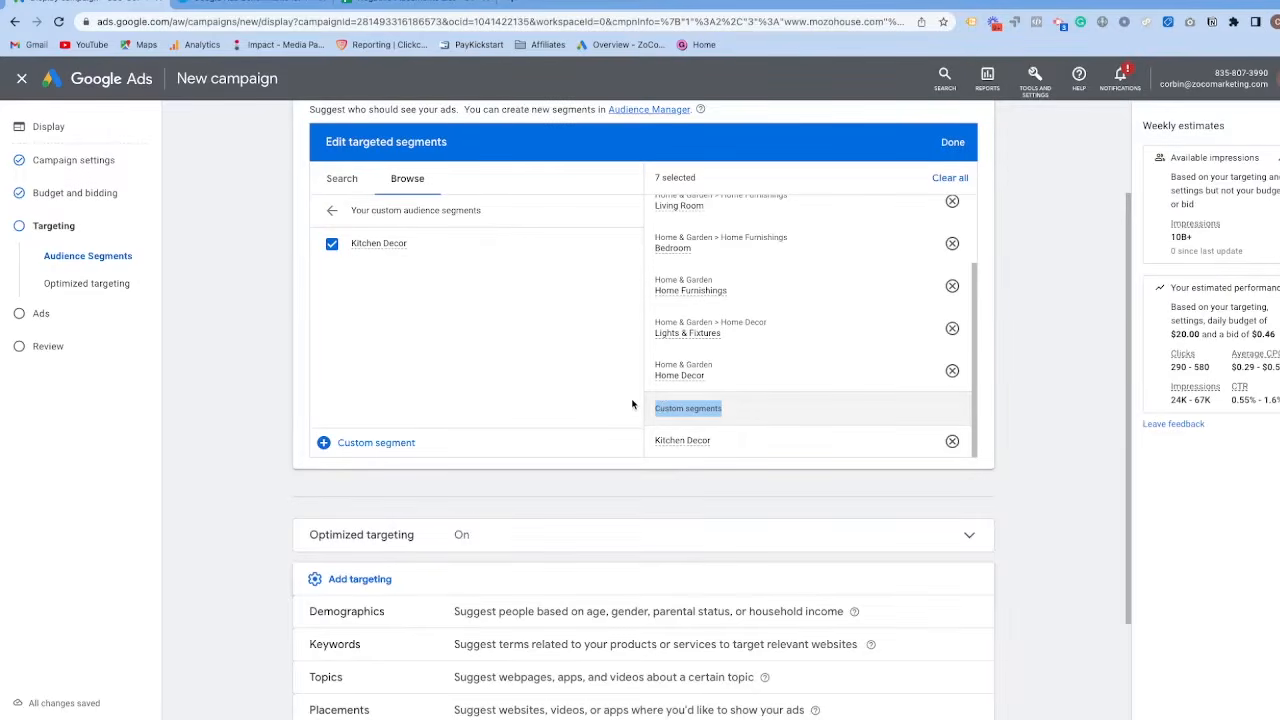
pyautogui.scroll(1, 557, 372)
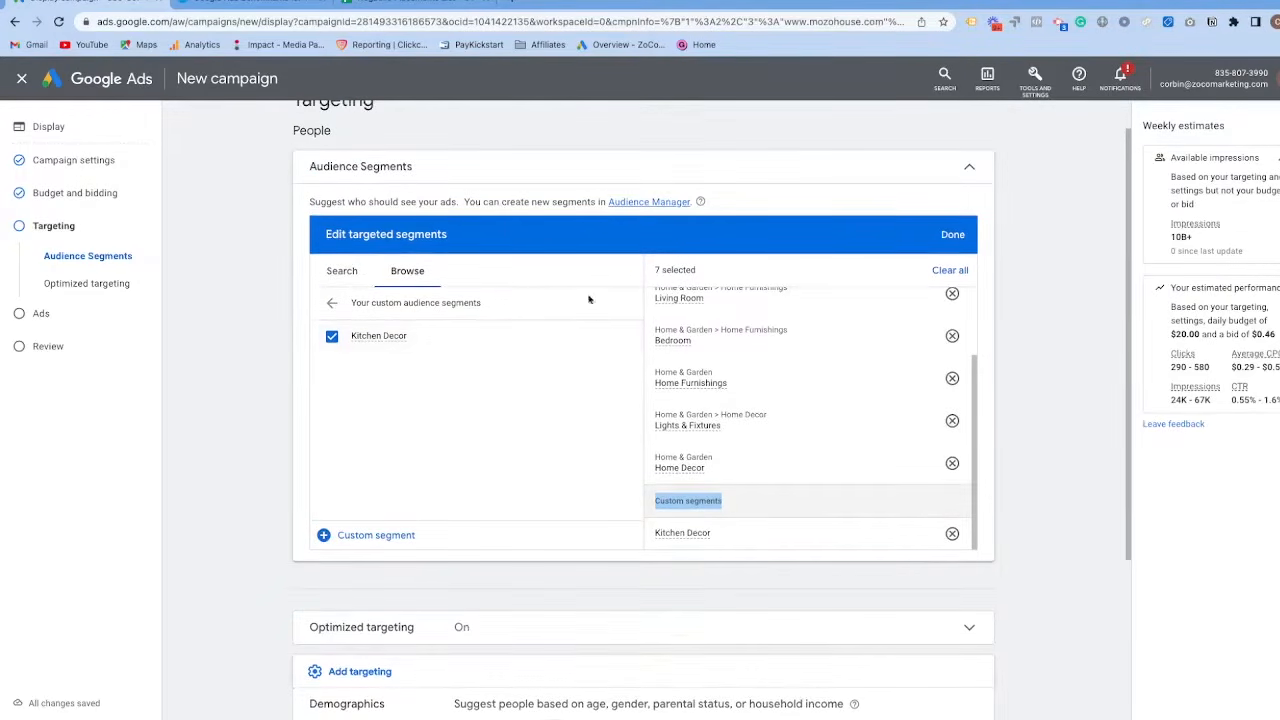
pyautogui.scroll(-1, 680, 414)
pyautogui.scroll(3, 675, 390)
pyautogui.moveTo(654, 201); pyautogui.dragTo(732, 201)
pyautogui.scroll(-2, 746, 229)
pyautogui.tripleClick(675, 393)
pyautogui.scroll(-1, 634, 409)
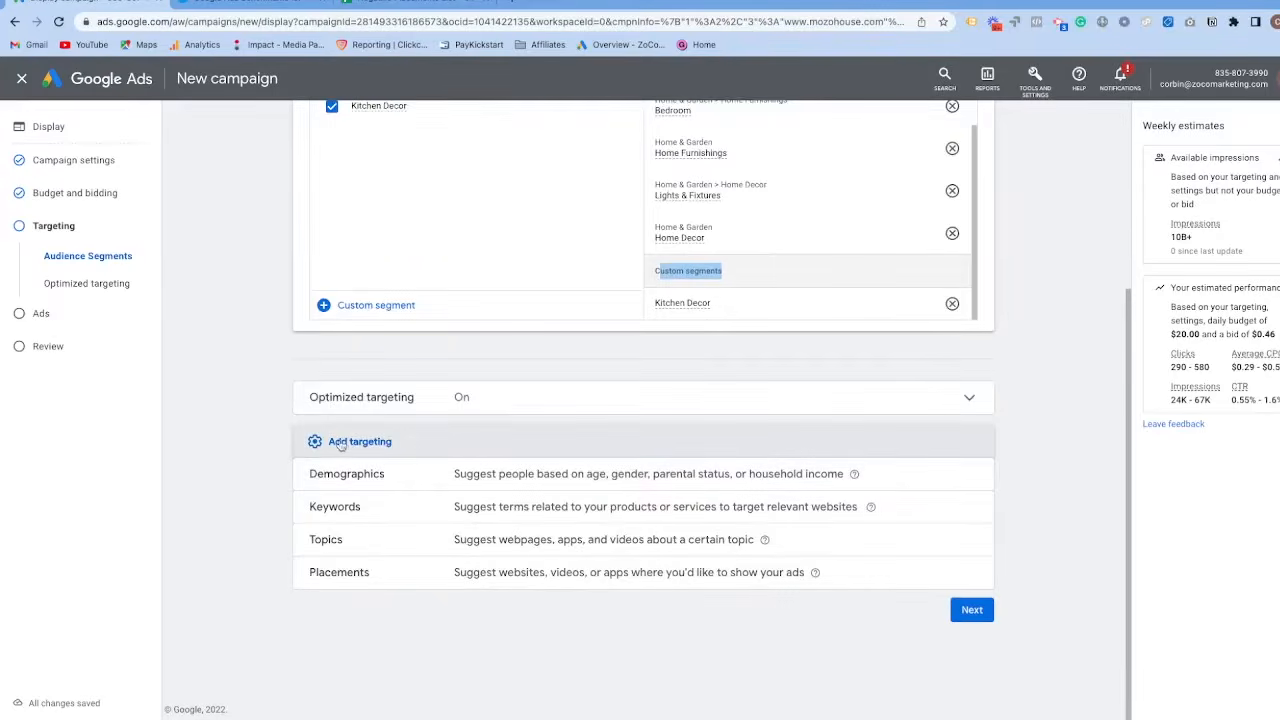
pyautogui.scroll(2, 336, 447)
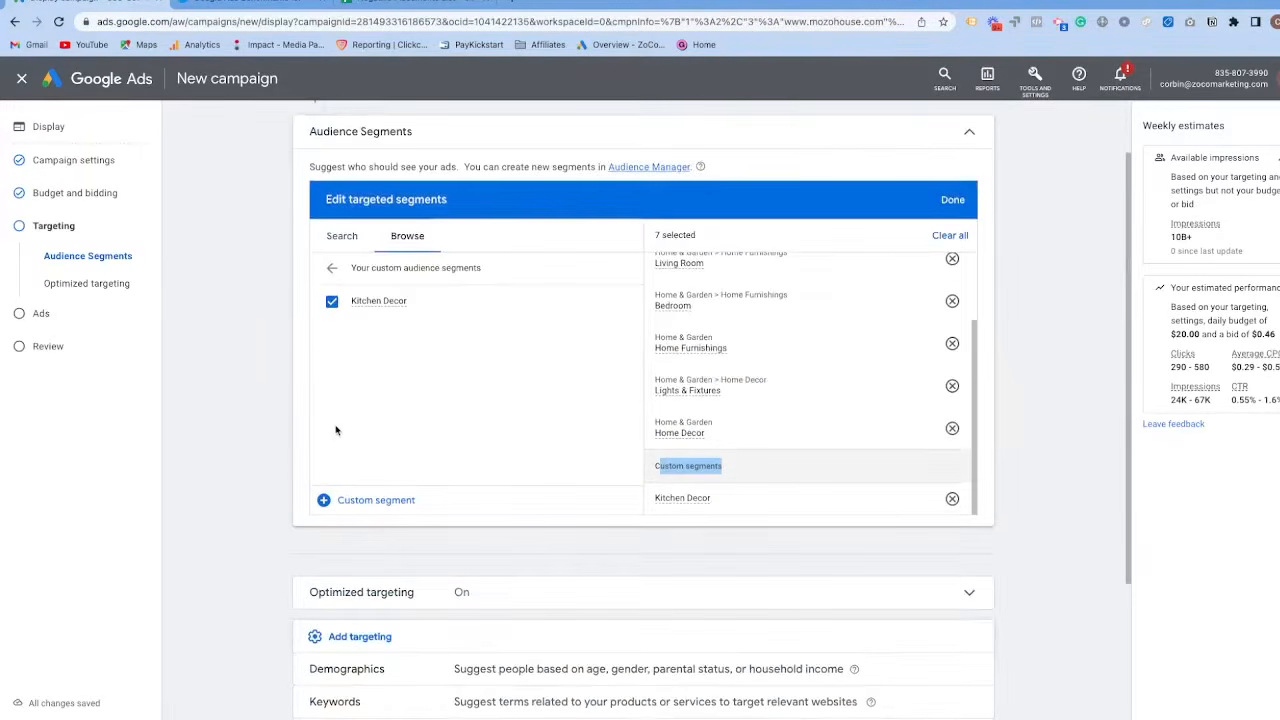
# Add demographics targeting and review its gender, age, parental status and household income options.
pyautogui.scroll(-2, 337, 429)
pyautogui.click(514, 497)
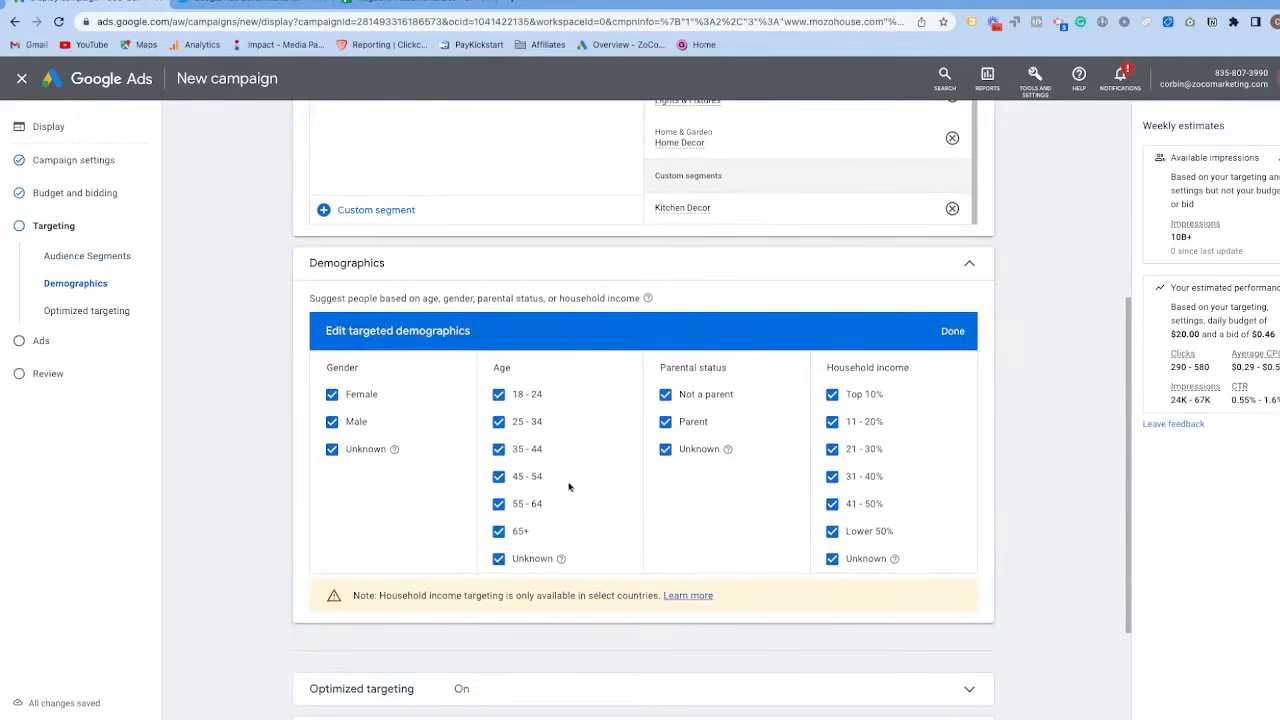
pyautogui.scroll(-2, 794, 437)
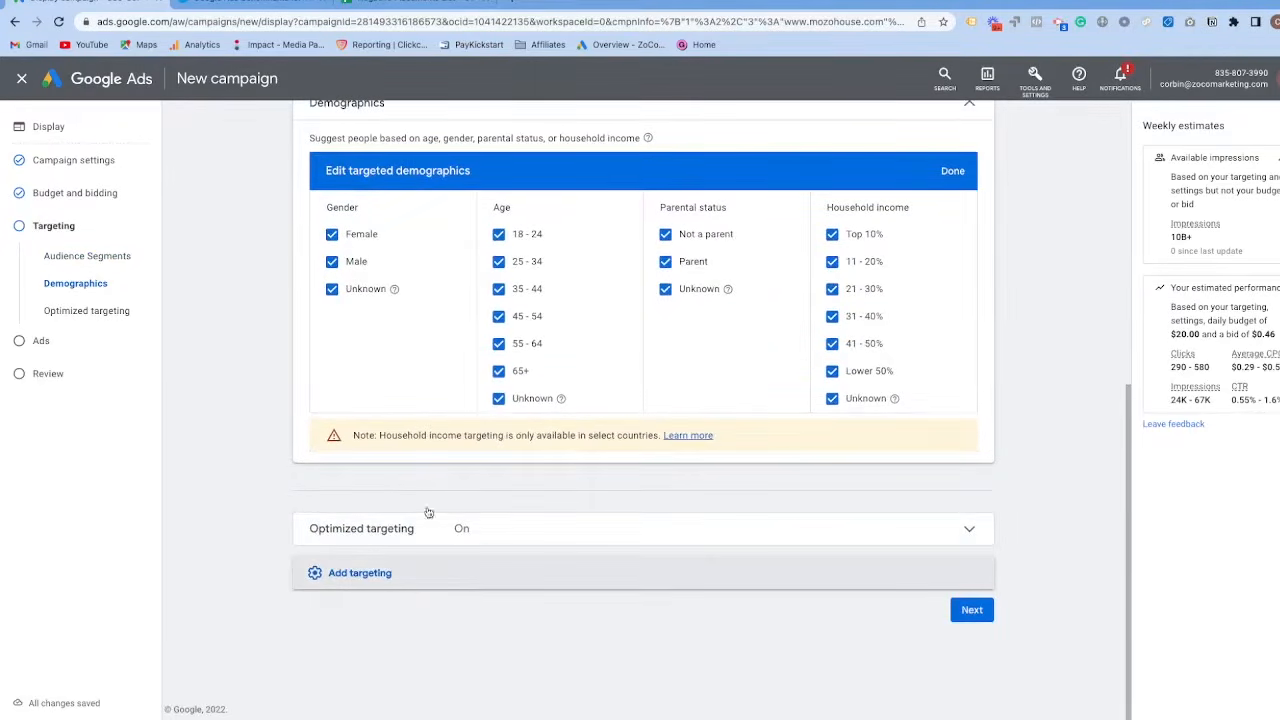
# Add keywords targeting and review its keyword ideas and keyword setting against the other targeting sections.
pyautogui.click(345, 572)
pyautogui.click(407, 506)
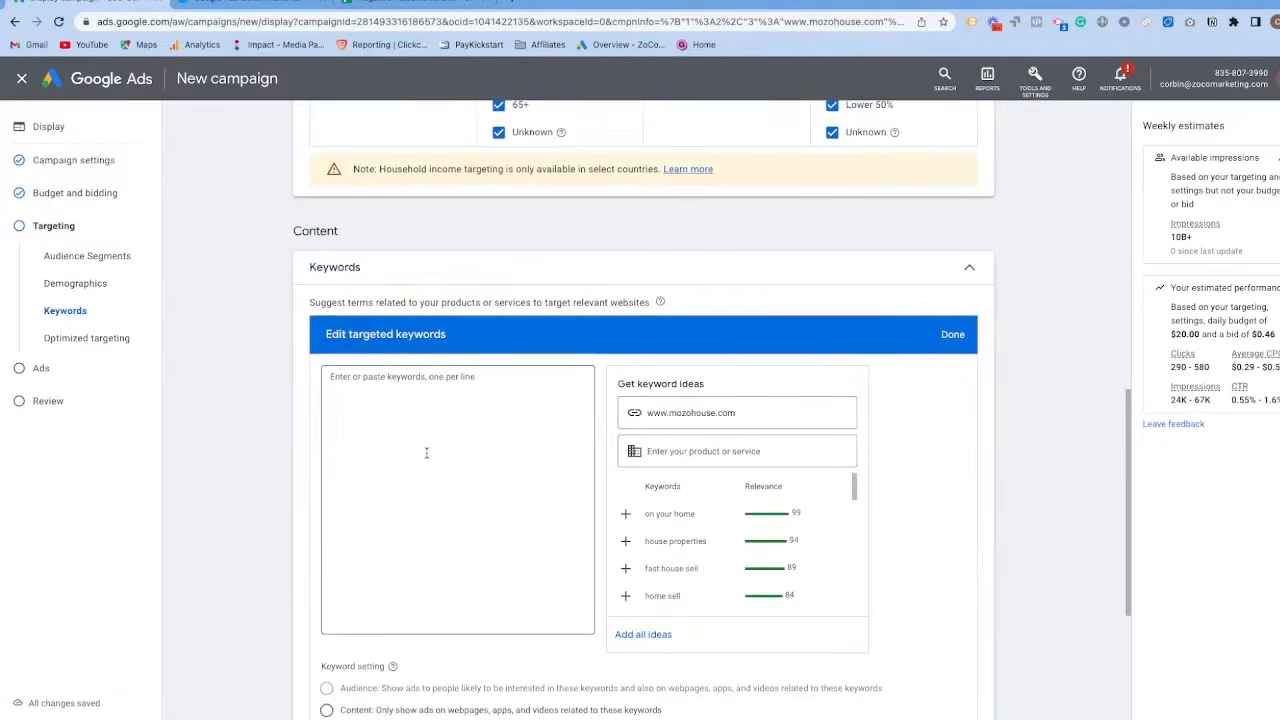
pyautogui.scroll(5, 391, 443)
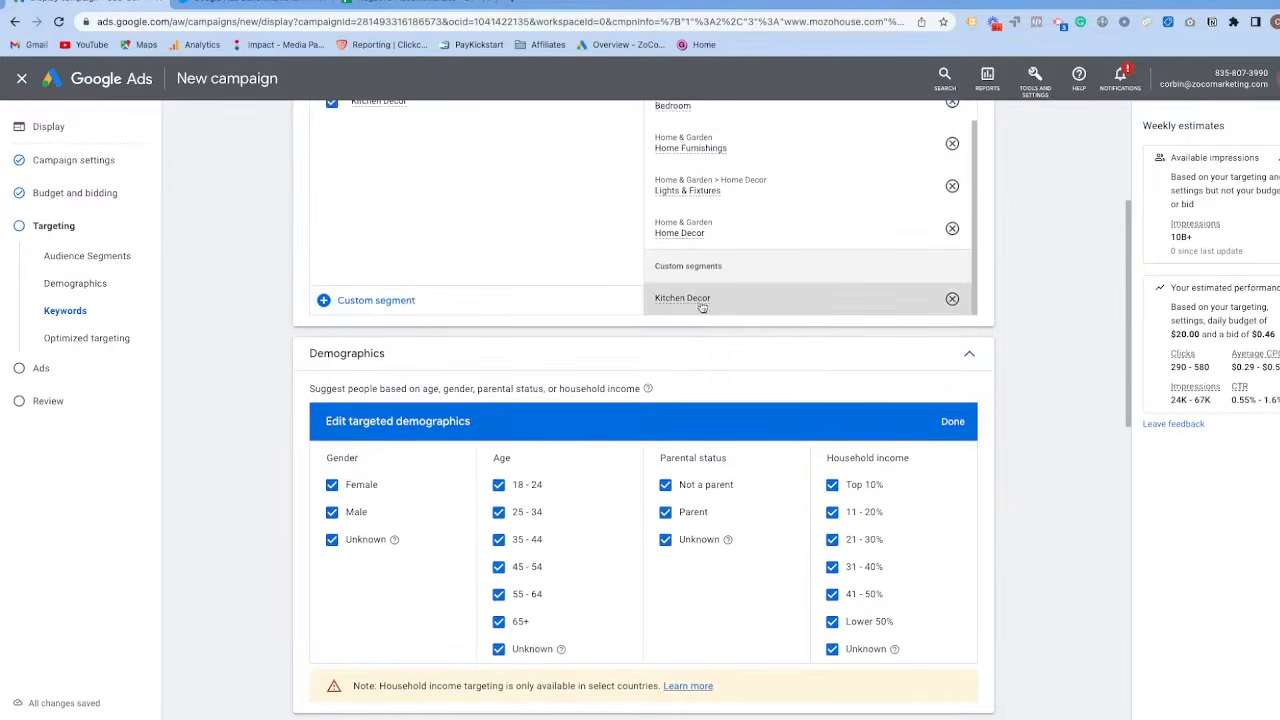
pyautogui.scroll(-1, 502, 377)
pyautogui.scroll(-7, 502, 377)
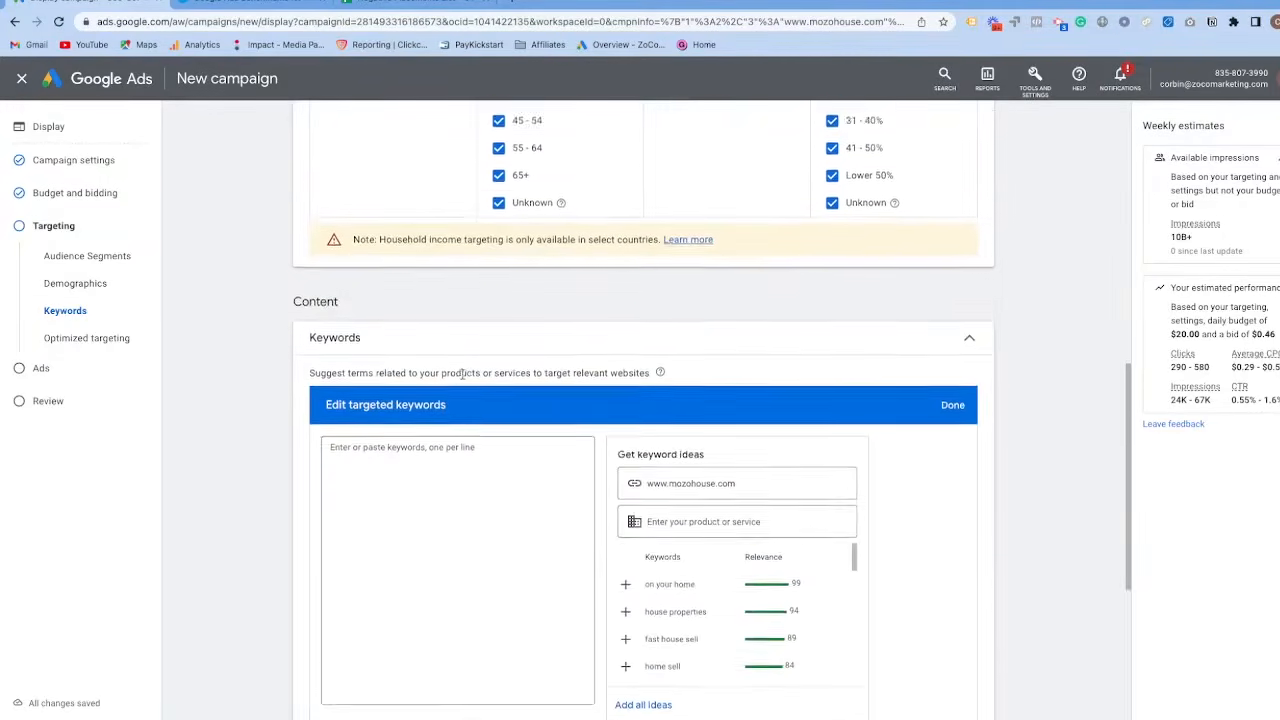
pyautogui.scroll(-1, 383, 496)
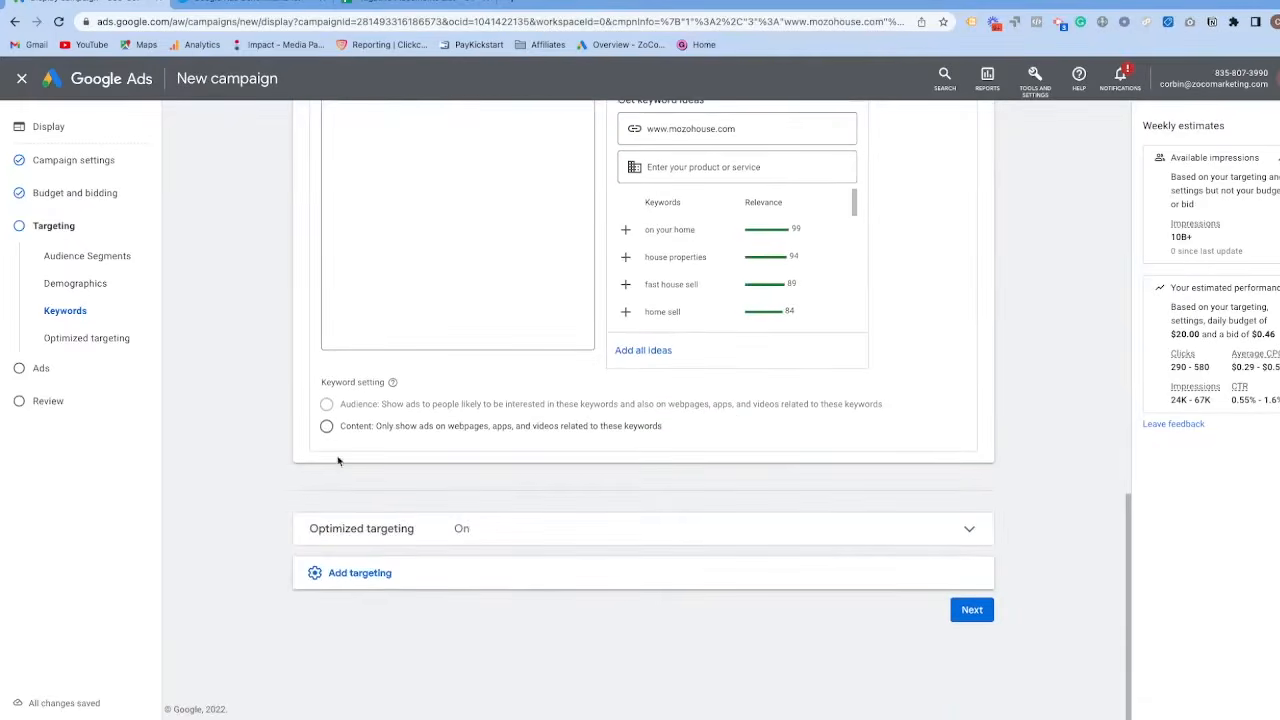
# Add topics targeting and browse the available topics, expanding the News category to view its subtopics.
pyautogui.click(400, 571)
pyautogui.click(422, 538)
pyautogui.scroll(-4, 440, 463)
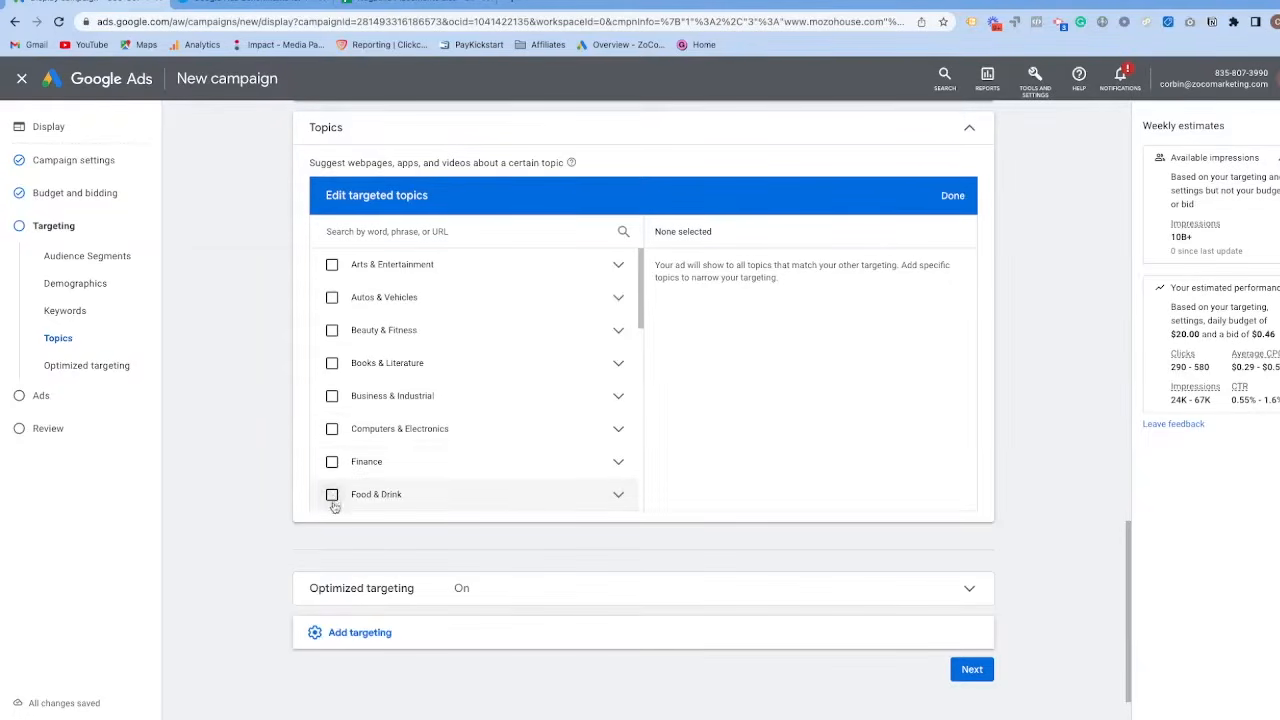
pyautogui.scroll(-4, 331, 484)
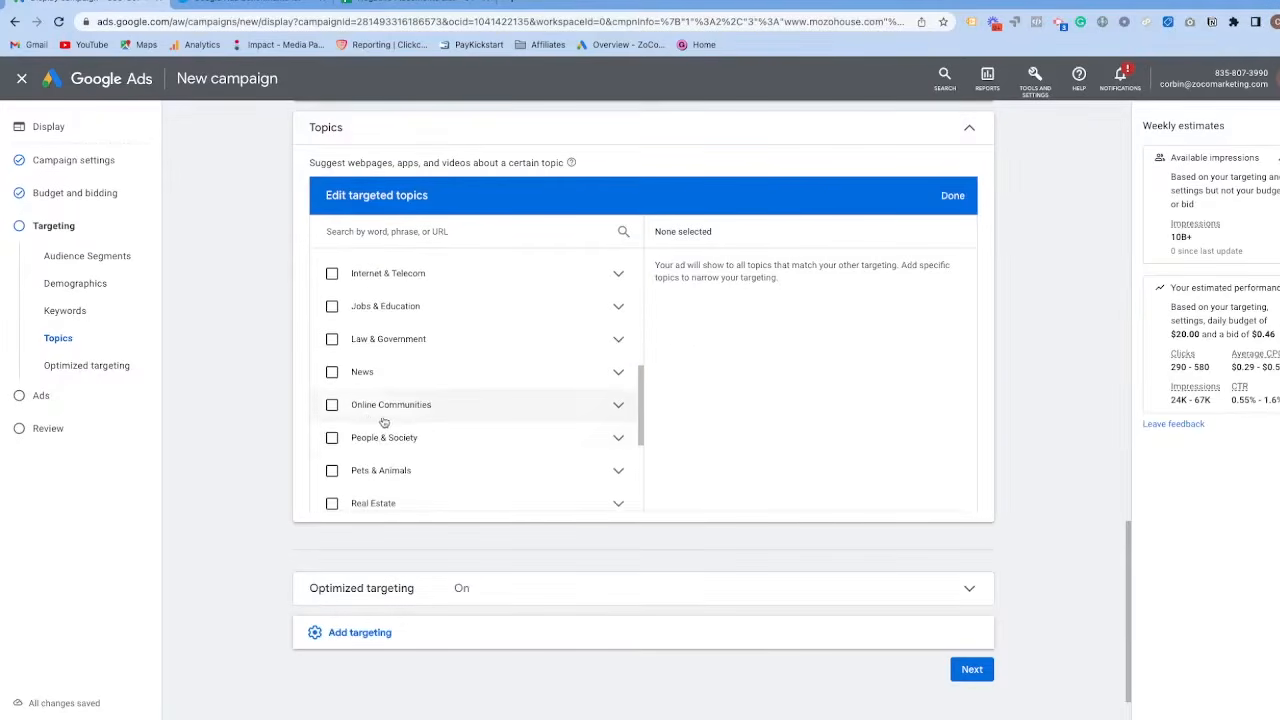
pyautogui.click(617, 372)
pyautogui.scroll(-4, 394, 403)
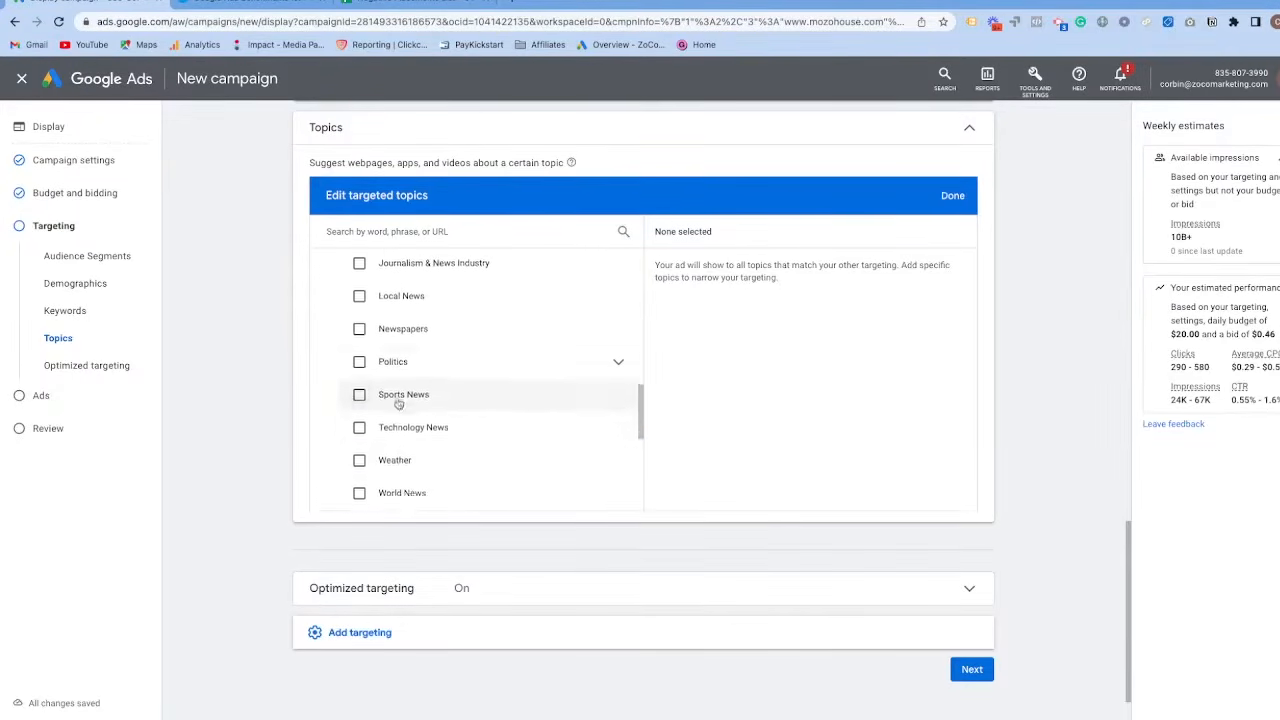
pyautogui.scroll(-2, 300, 480)
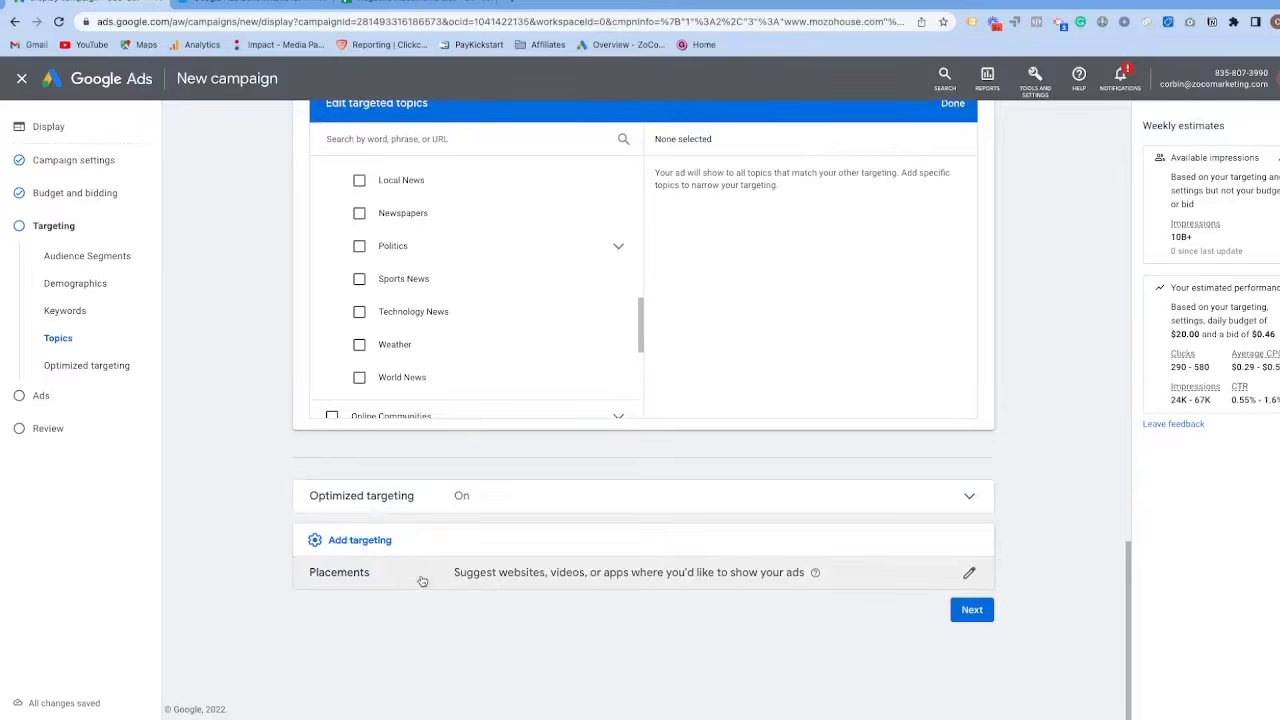
# Add placements targeting, look through the remaining topics and check the Websites placement category.
pyautogui.click(378, 579)
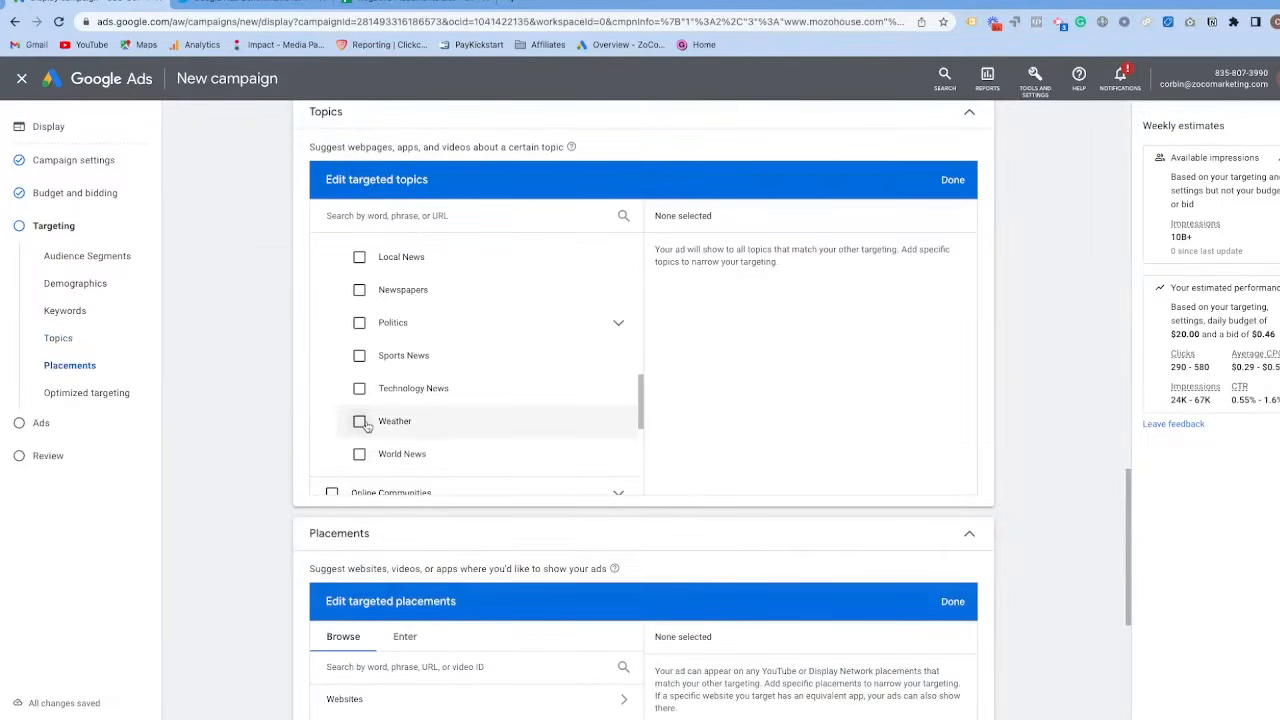
pyautogui.scroll(-3, 380, 410)
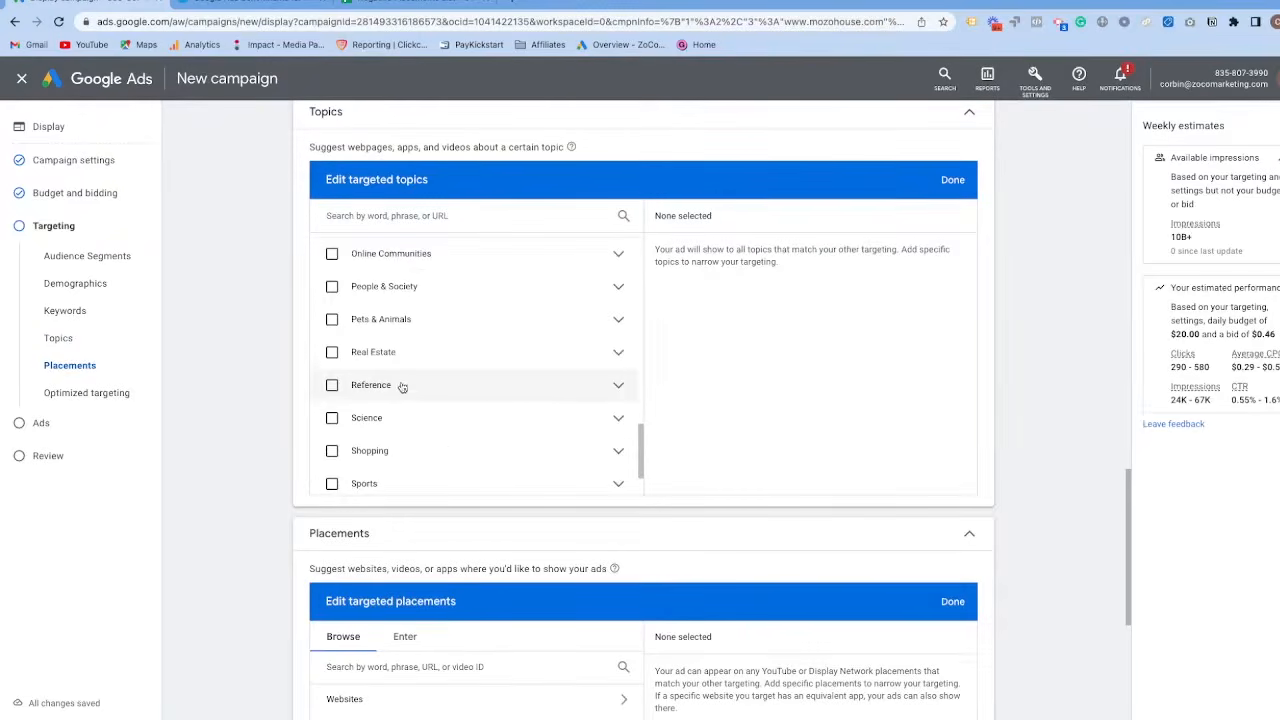
pyautogui.scroll(-5, 402, 386)
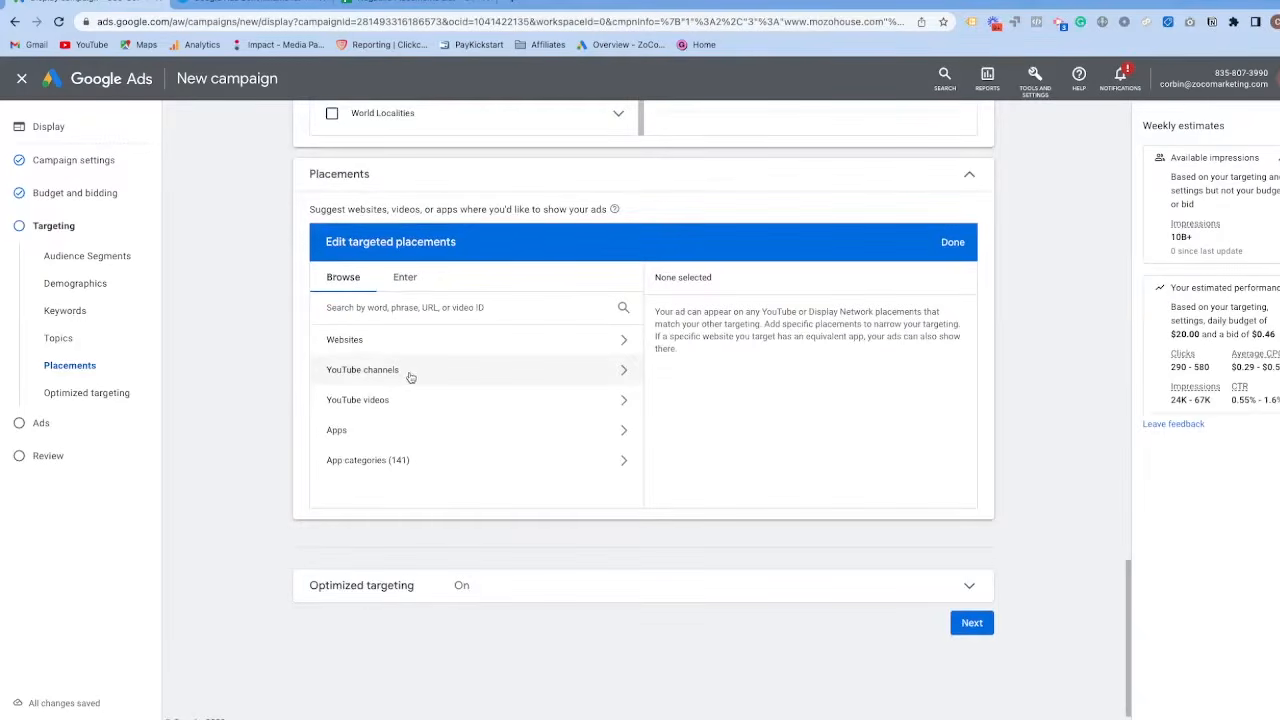
pyautogui.click(590, 343)
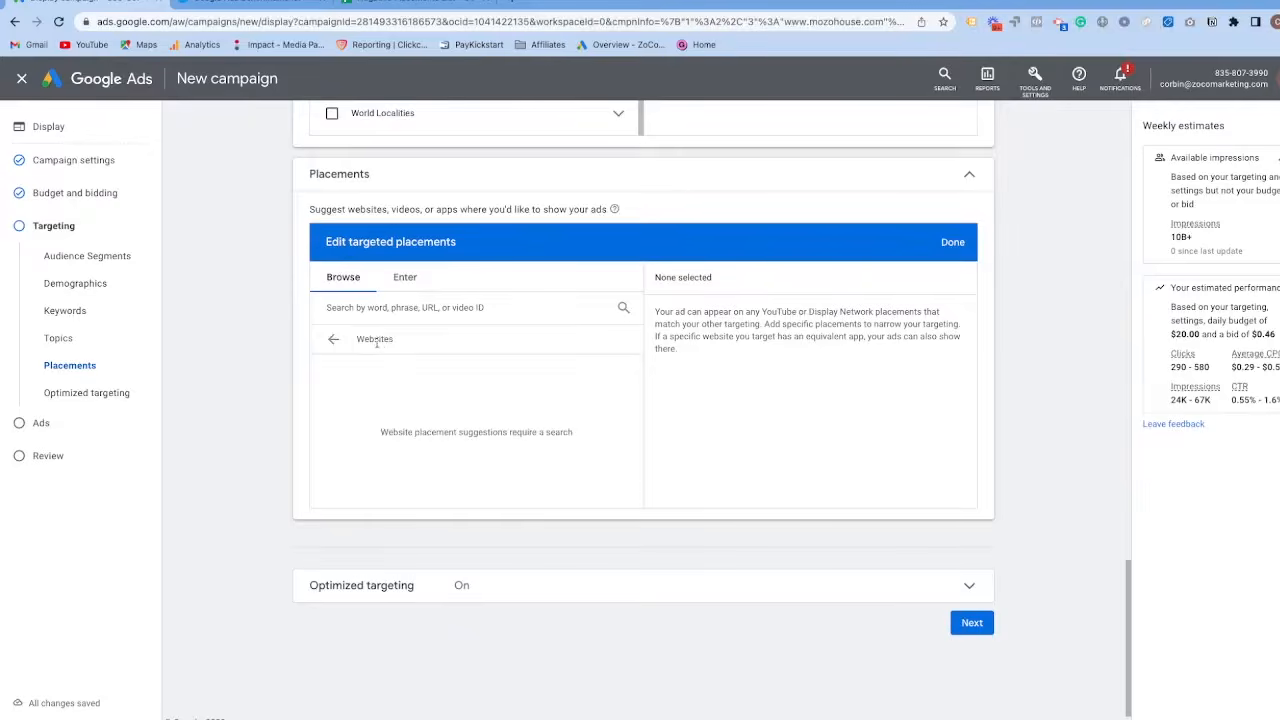
pyautogui.click(333, 339)
# Search the YouTube channel placements for "zoco marketing" and select the ZoCo Marketing channel.
pyautogui.click(383, 372)
pyautogui.click(372, 310)
pyautogui.write('zocomarketing')
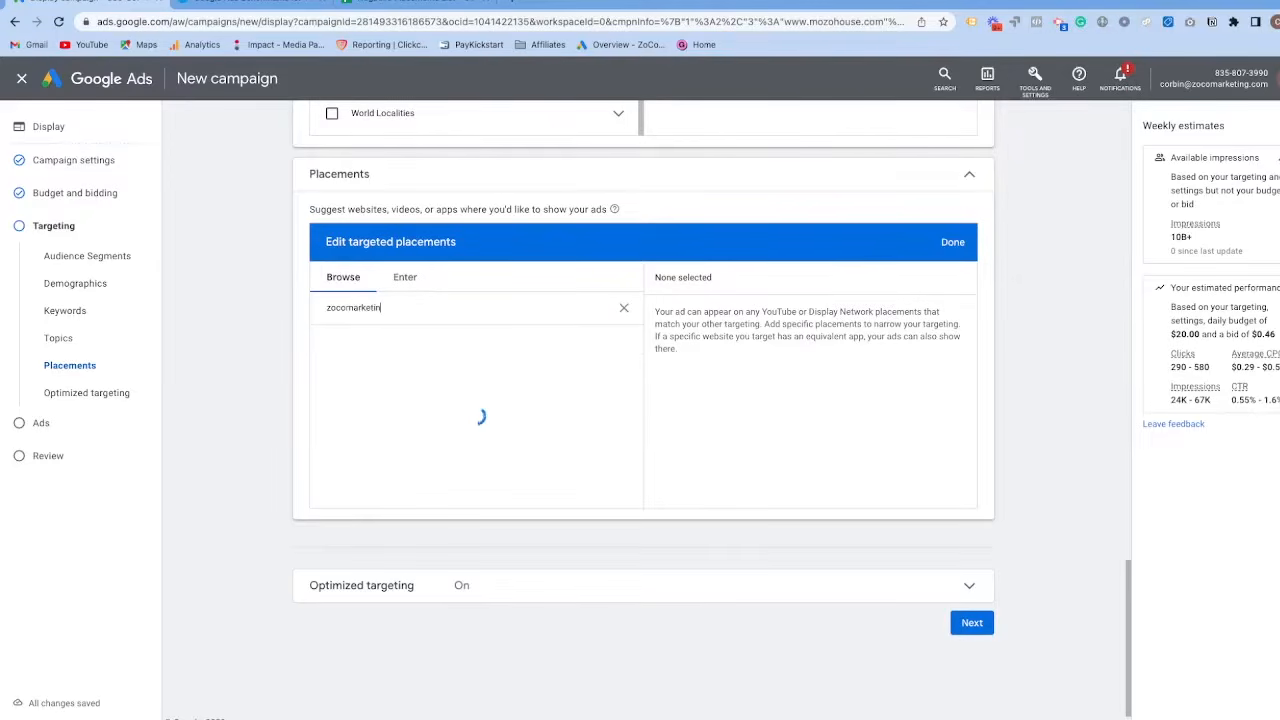
pyautogui.click(348, 310)
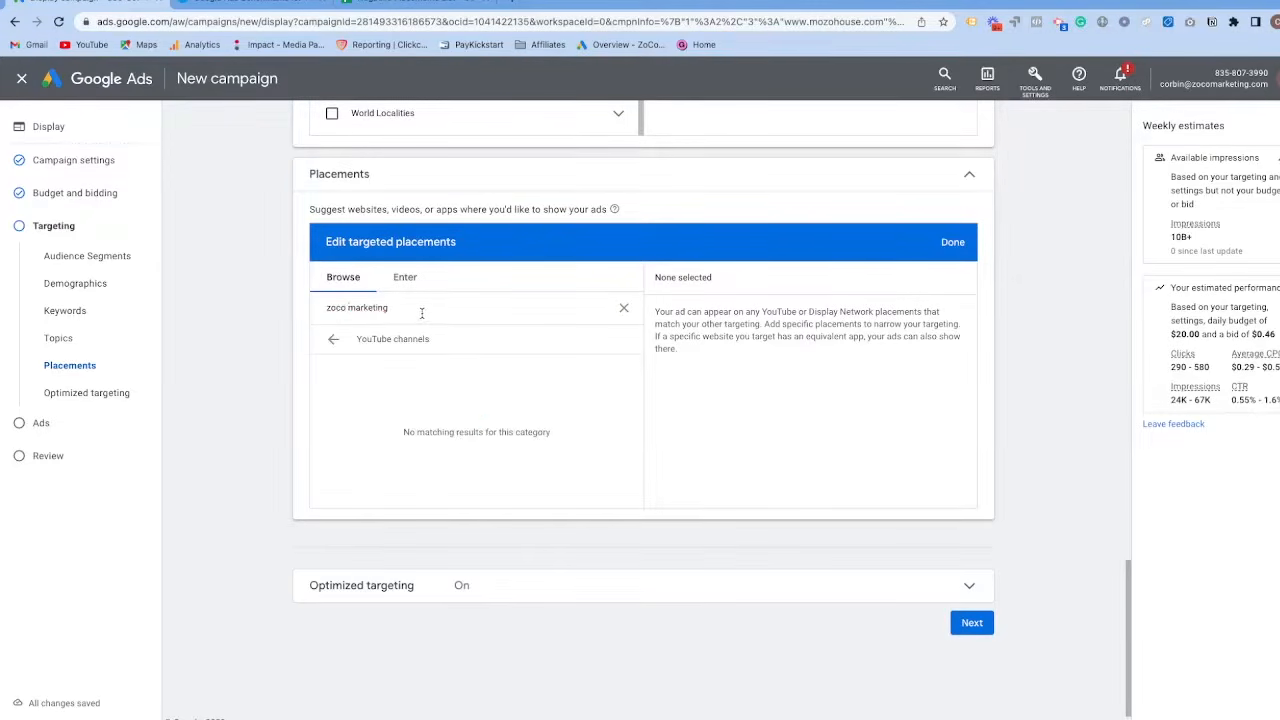
pyautogui.moveTo(408, 309); pyautogui.dragTo(314, 311)
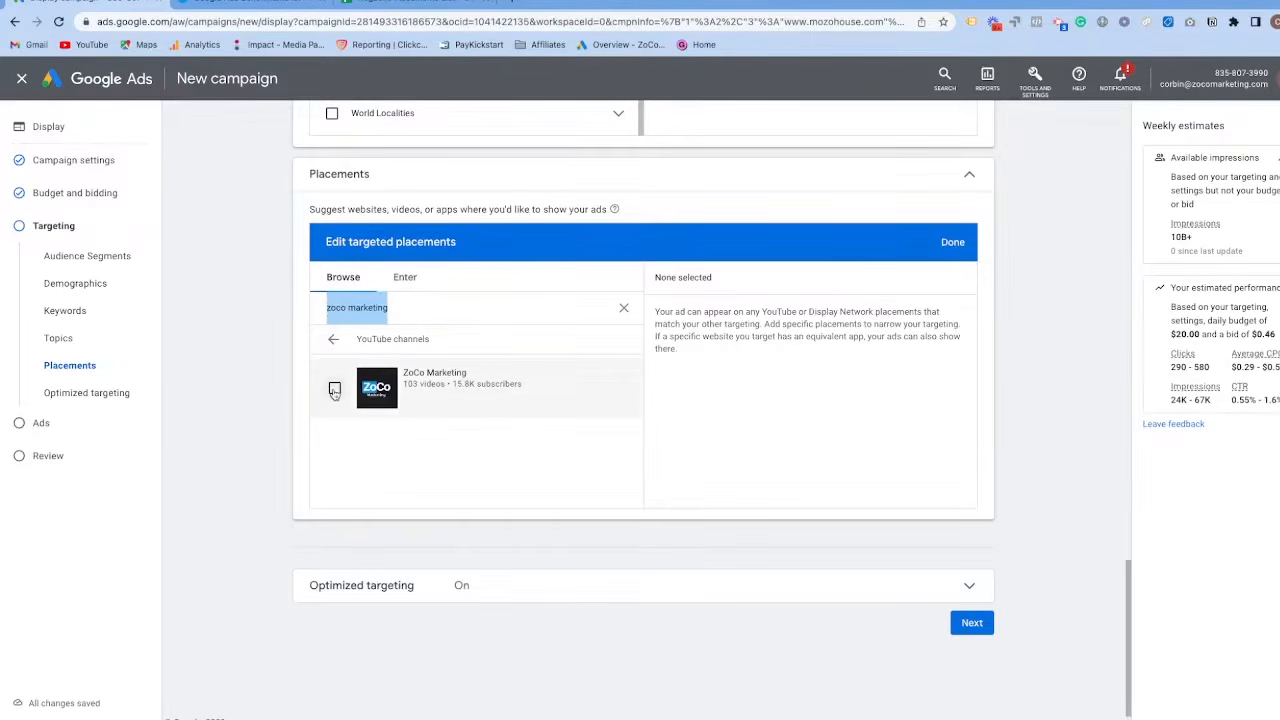
pyautogui.click(335, 390)
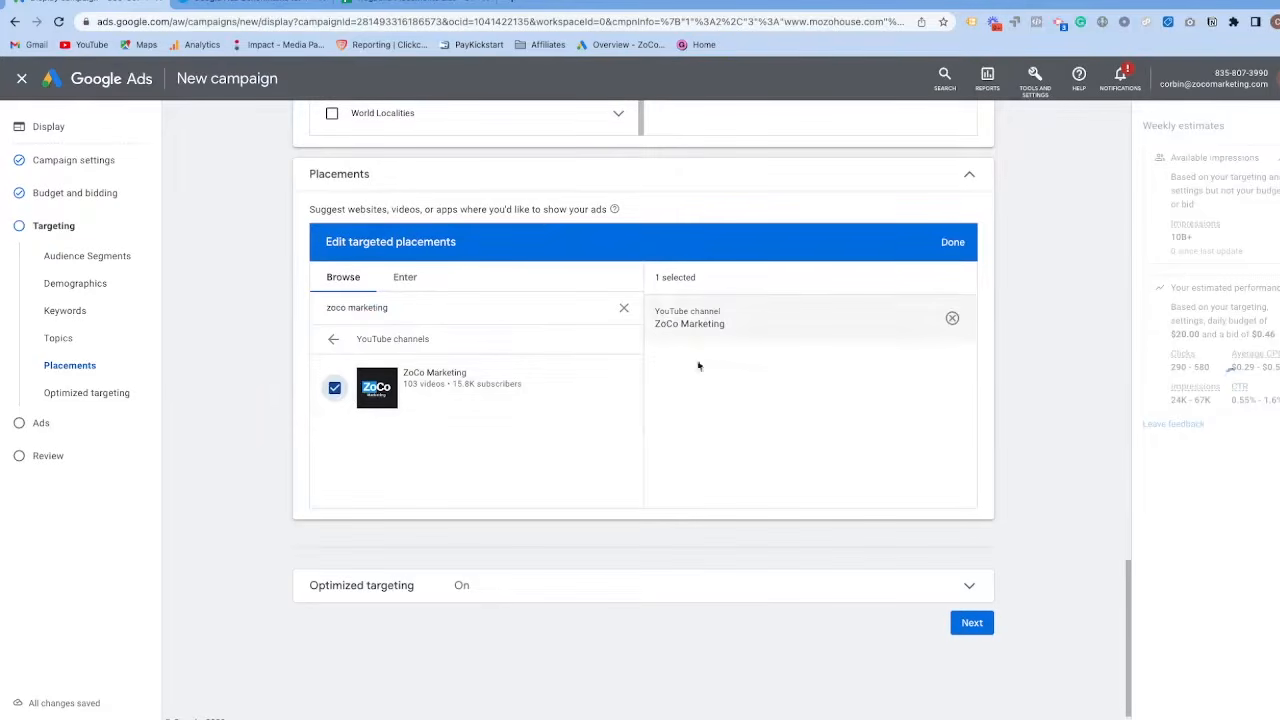
# Search the placements for "mr" and return to the list of placement categories.
pyautogui.moveTo(379, 310); pyautogui.dragTo(340, 309)
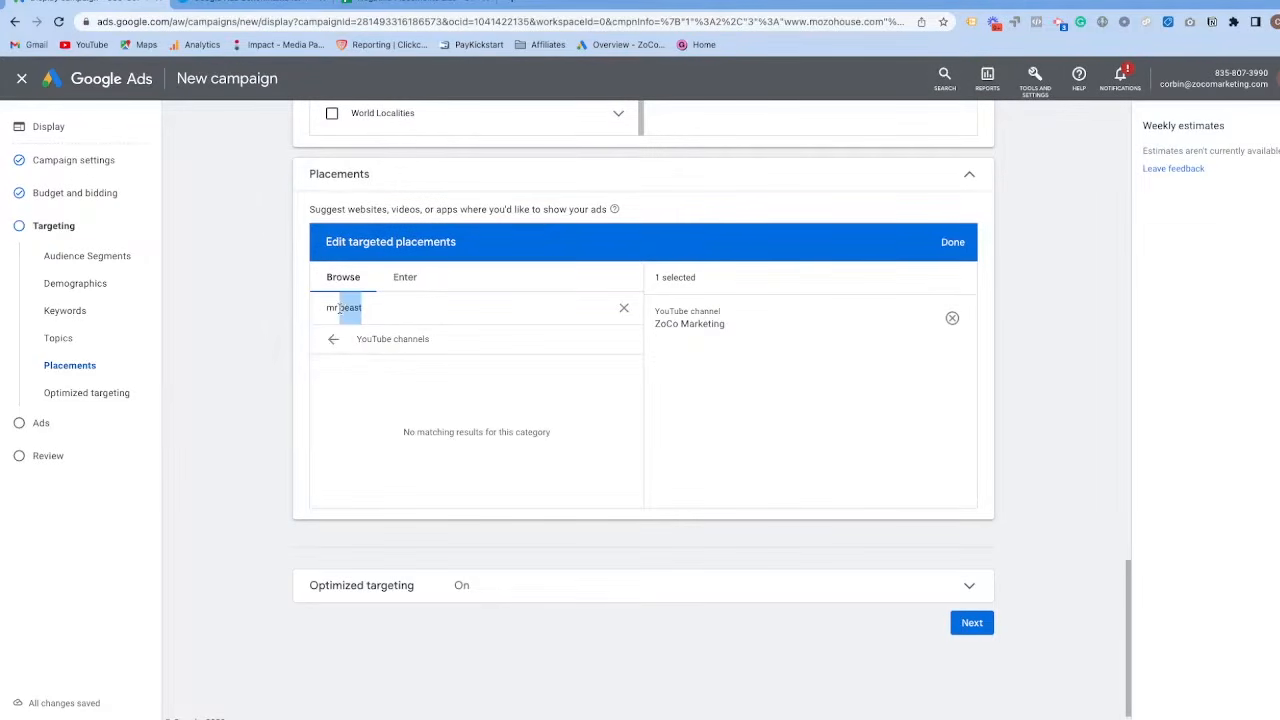
pyautogui.press('BackSpace')
pyautogui.press('BackSpace')
pyautogui.press('BackSpace')
pyautogui.press('BackSpace')
pyautogui.write('mr')
pyautogui.press('BackSpace')
pyautogui.write('r')
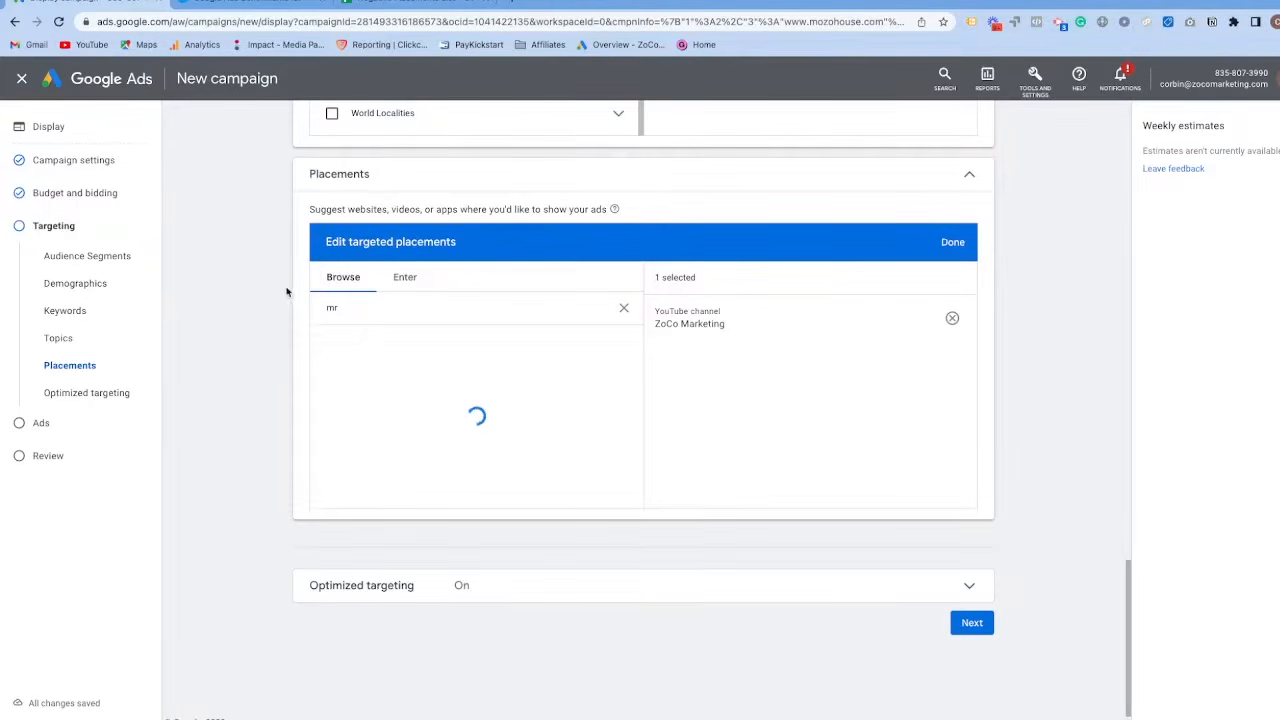
pyautogui.click(334, 342)
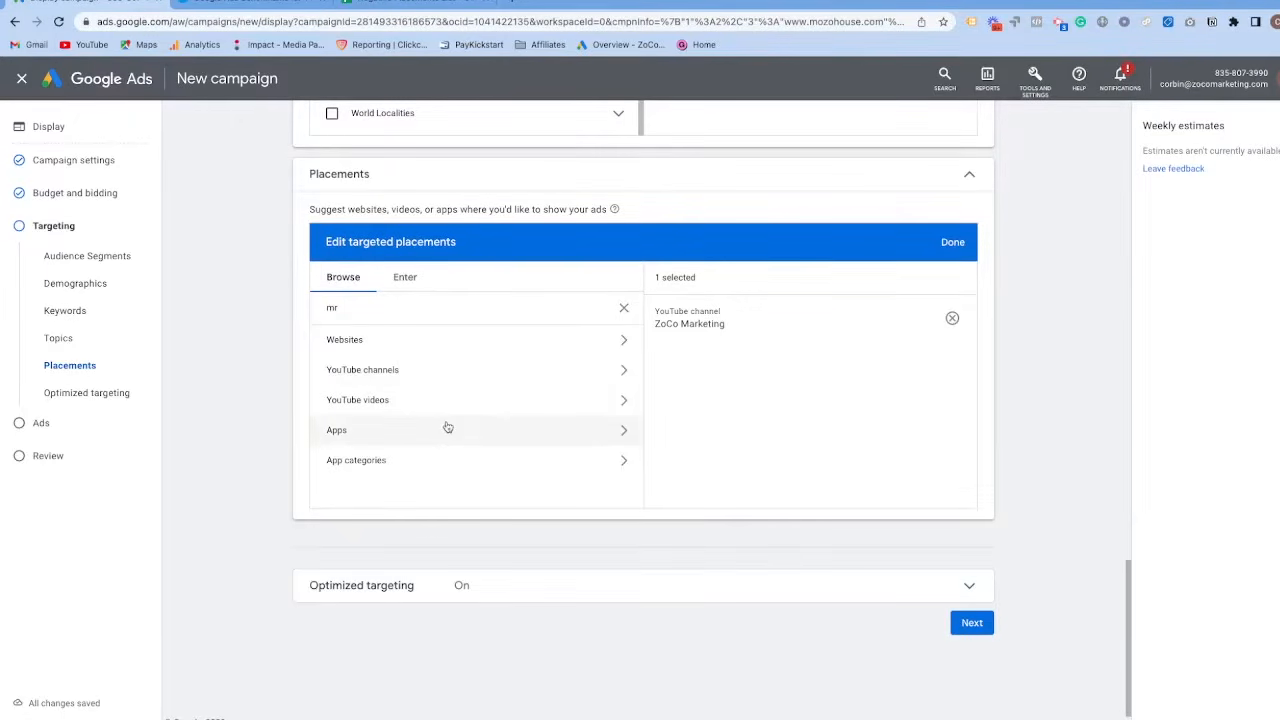
# Remove the ZoCo Marketing YouTube channel from the targeted placements and return to the demographics section.
pyautogui.scroll(-1, 471, 371)
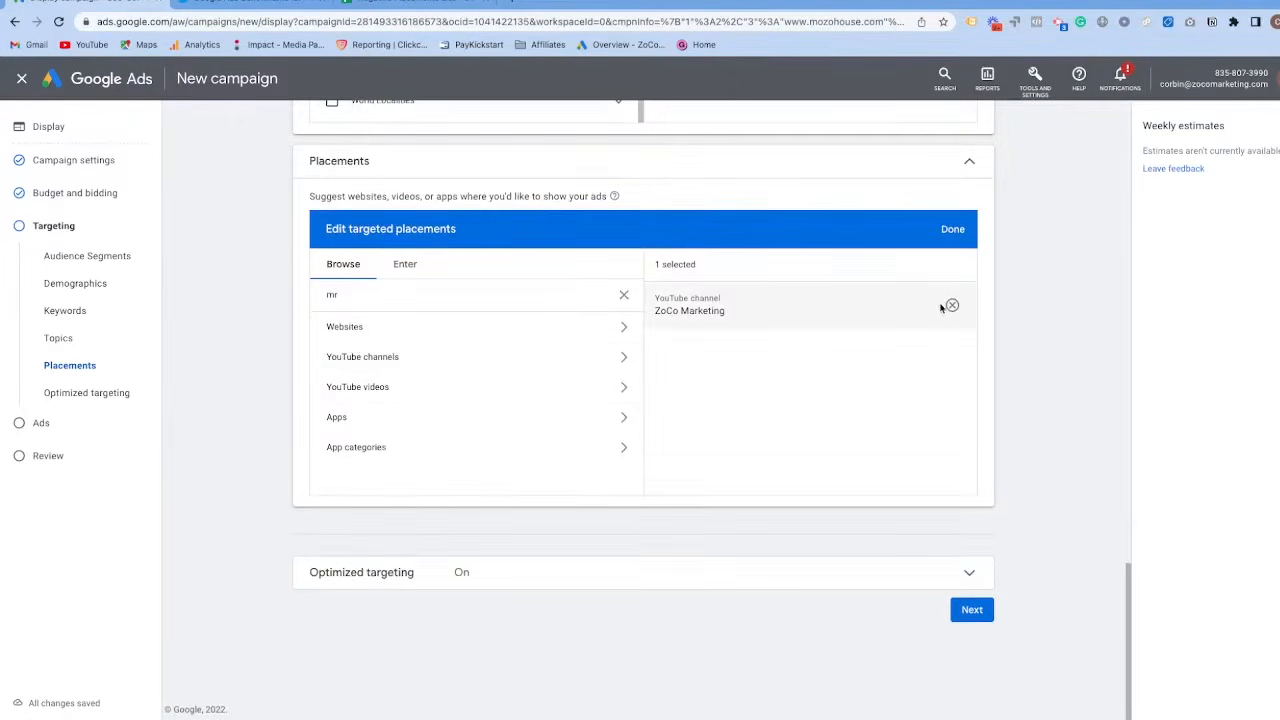
pyautogui.click(951, 305)
pyautogui.scroll(7, 686, 241)
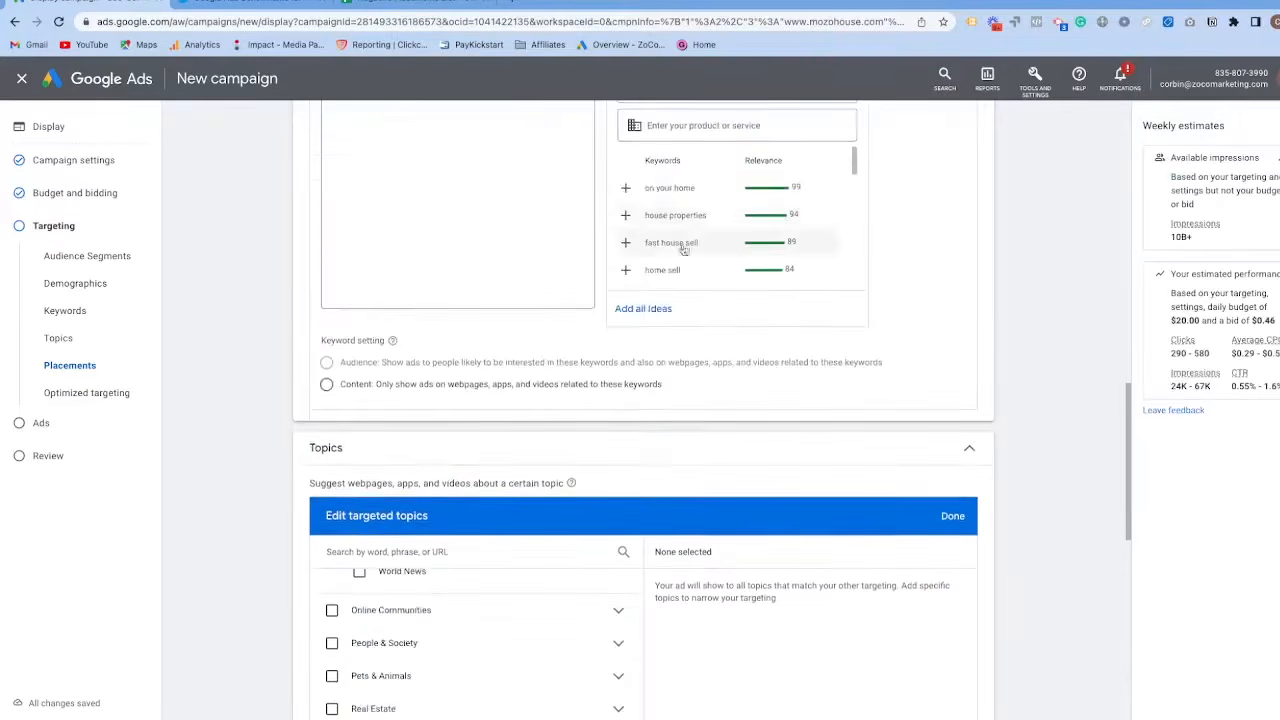
pyautogui.scroll(4, 686, 241)
pyautogui.scroll(6, 534, 466)
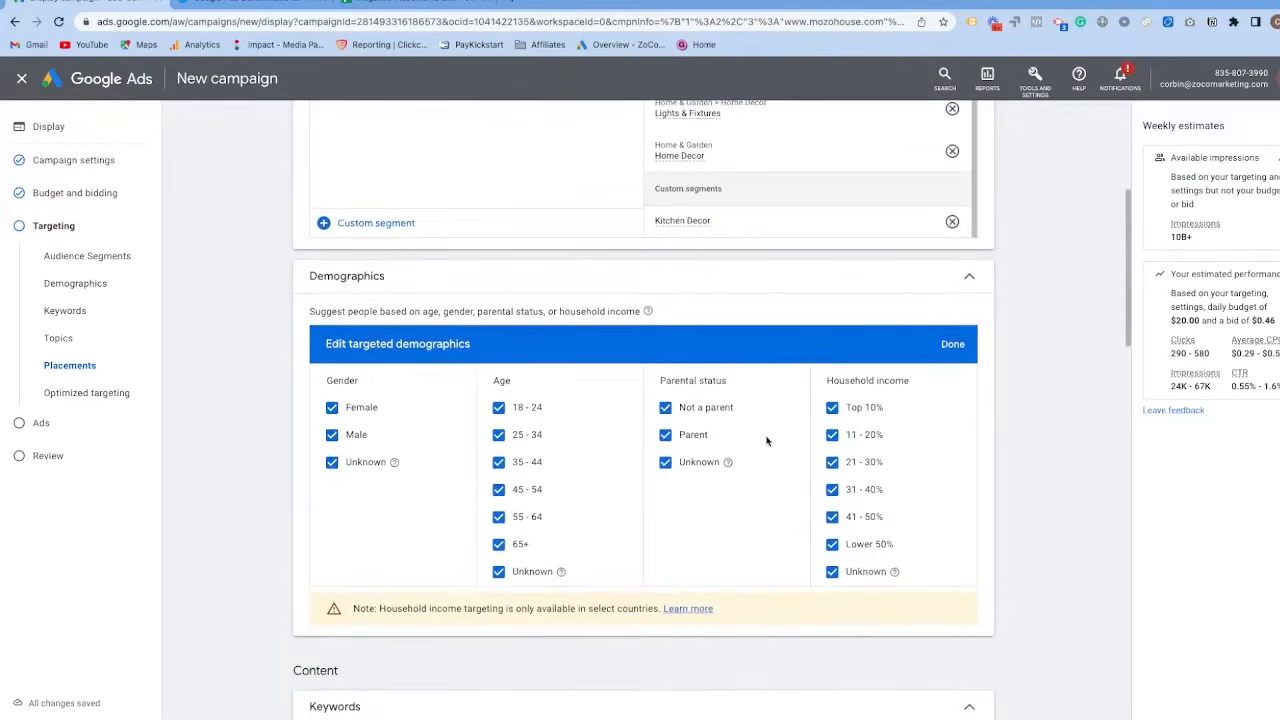
# Proceed from targeting to ad creation and open the ad type choices for the responsive display ad.
pyautogui.scroll(-15, 1080, 340)
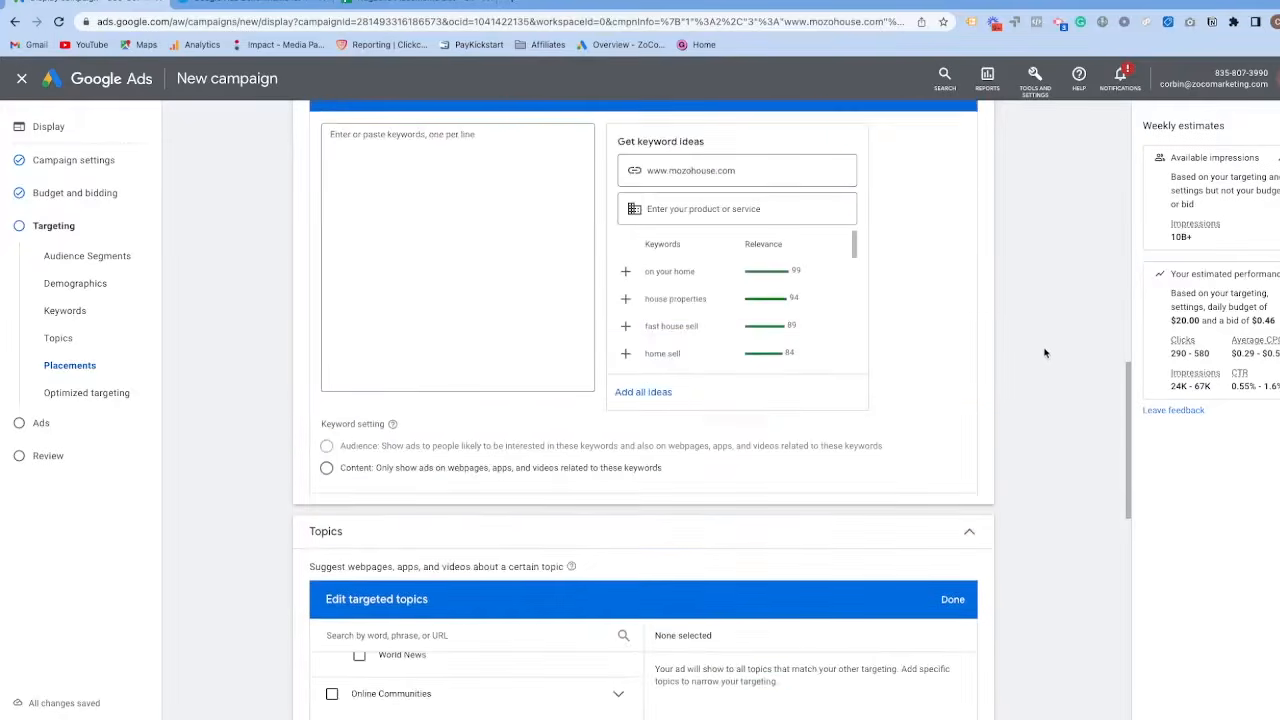
pyautogui.click(971, 609)
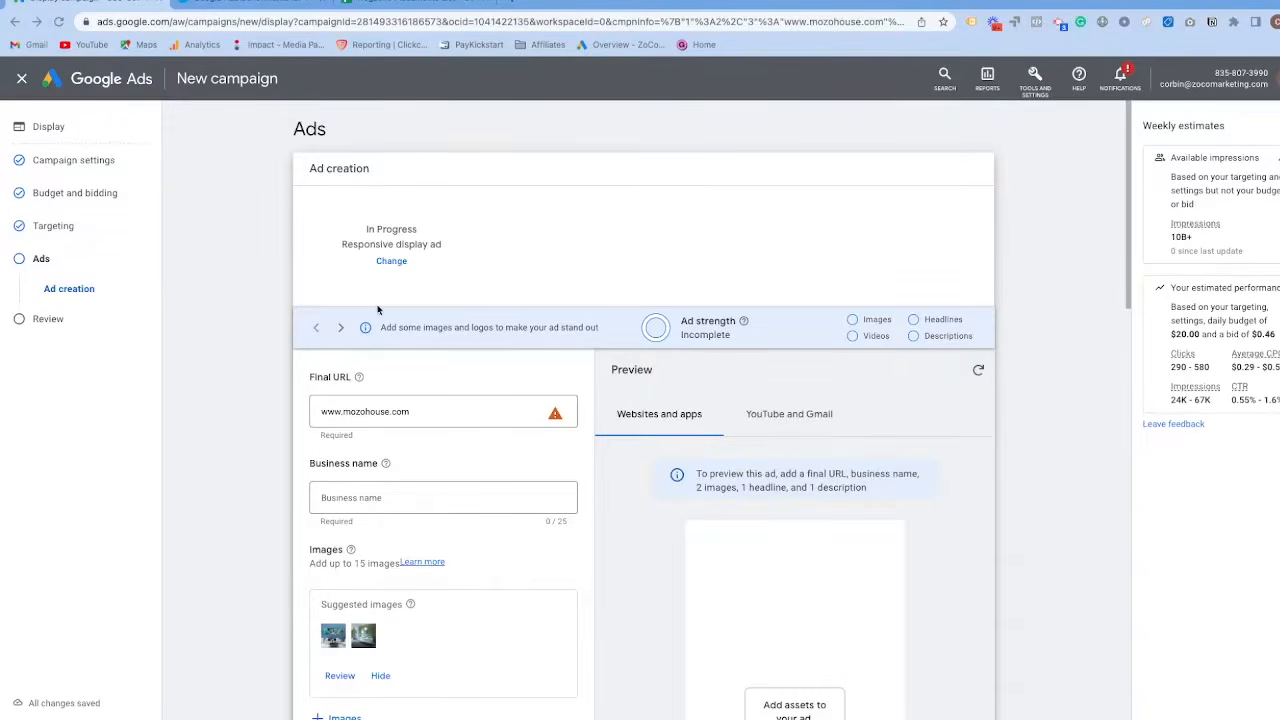
pyautogui.scroll(-1, 451, 322)
pyautogui.scroll(1, 448, 322)
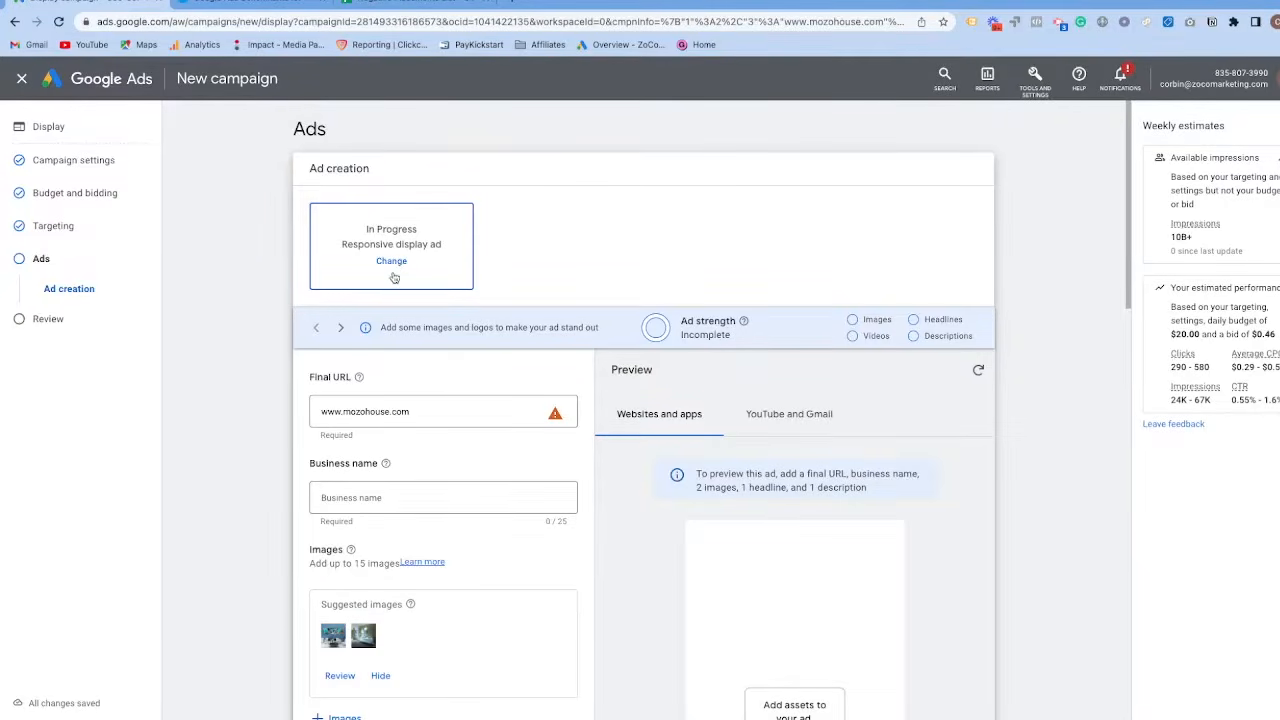
pyautogui.click(390, 263)
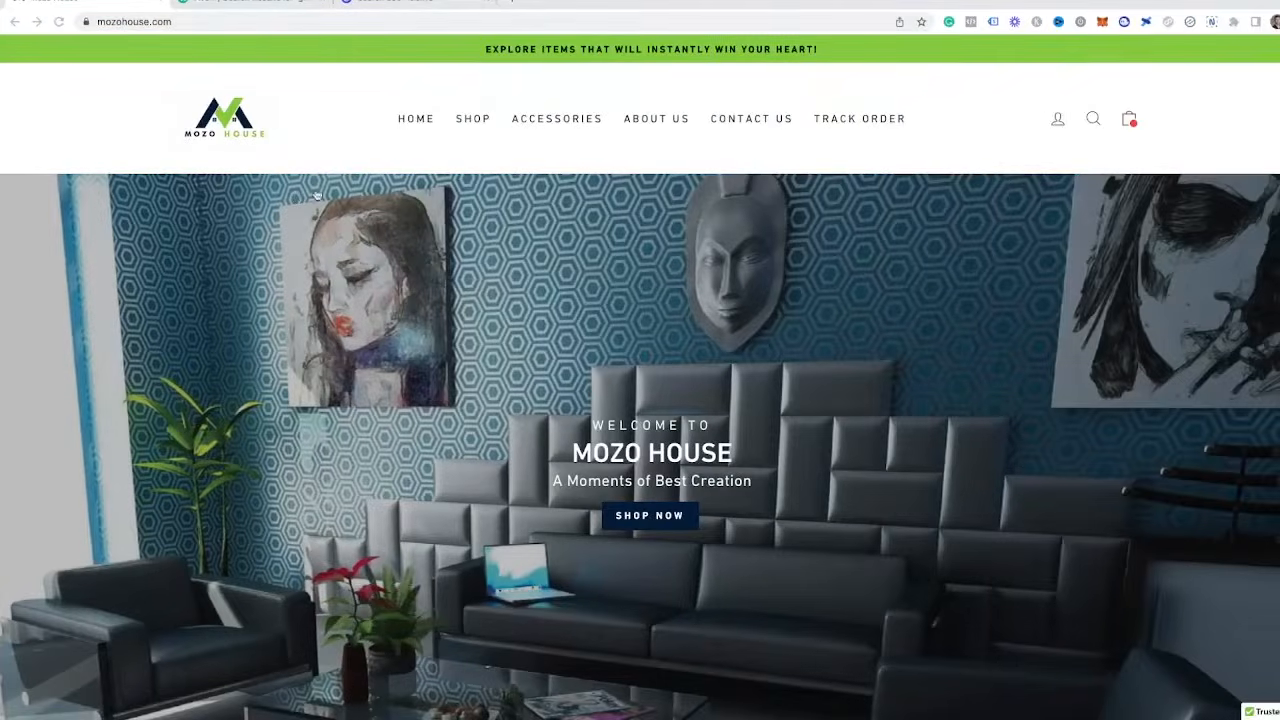
# Switch to Fiverr and look through the design services offered for "google display ads".
pyautogui.click(229, 6)
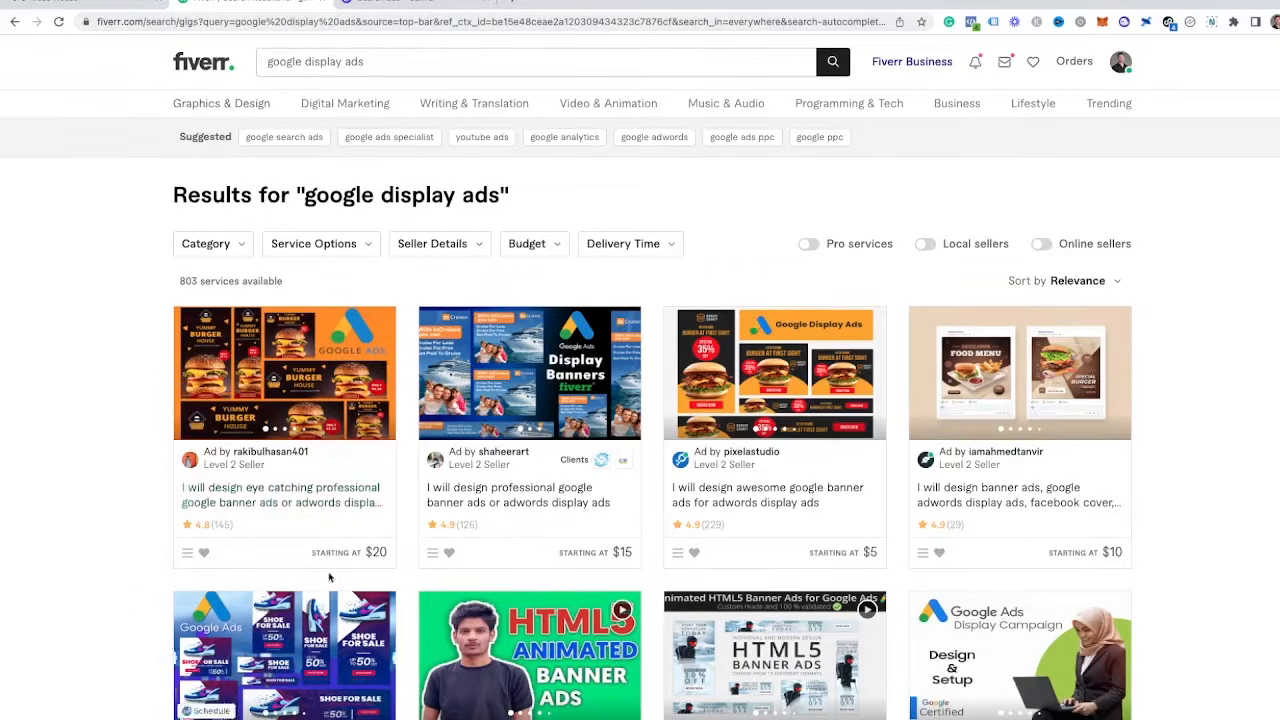
pyautogui.scroll(-2, 111, 490)
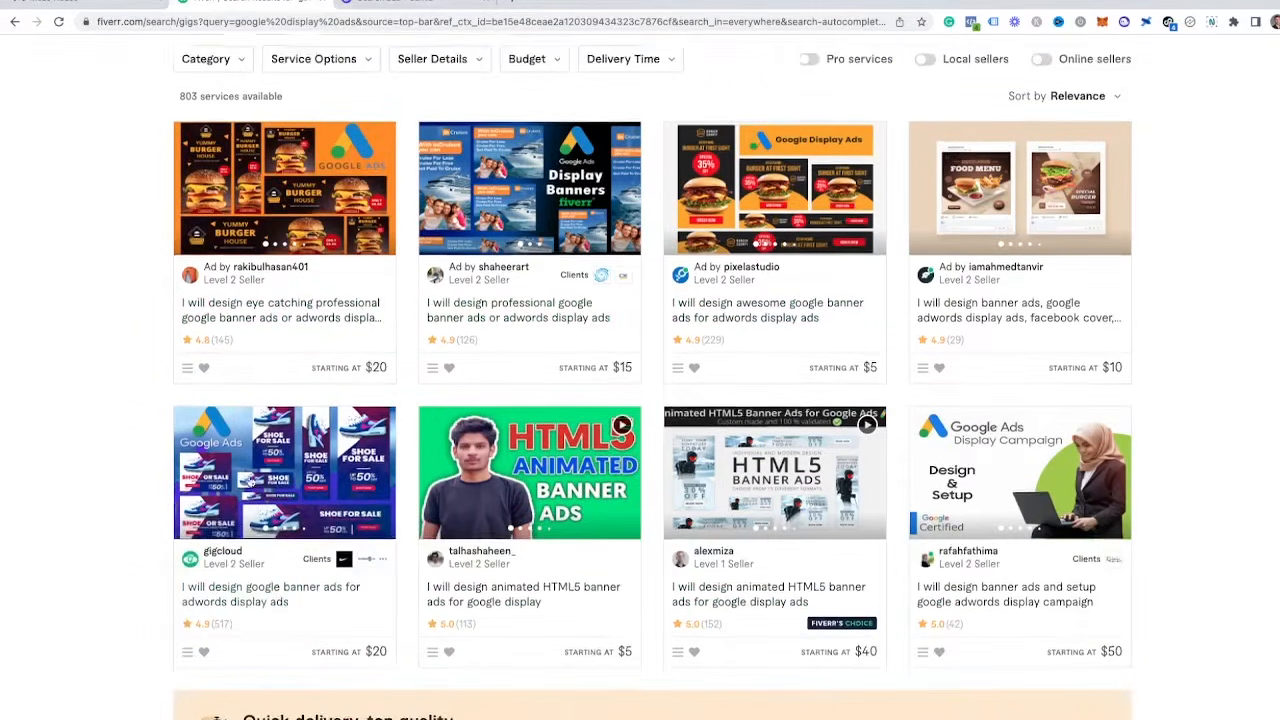
pyautogui.scroll(2, 111, 490)
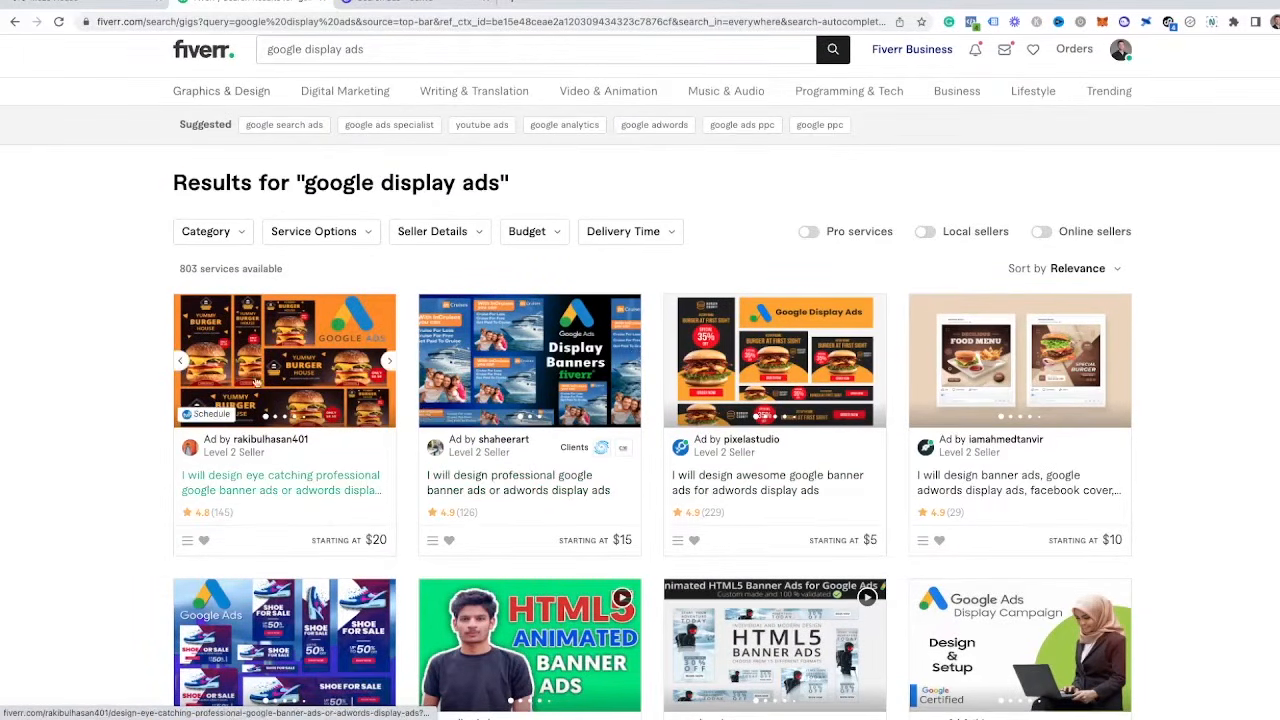
# Switch to Canva and browse the template results for "ads".
pyautogui.click(375, 6)
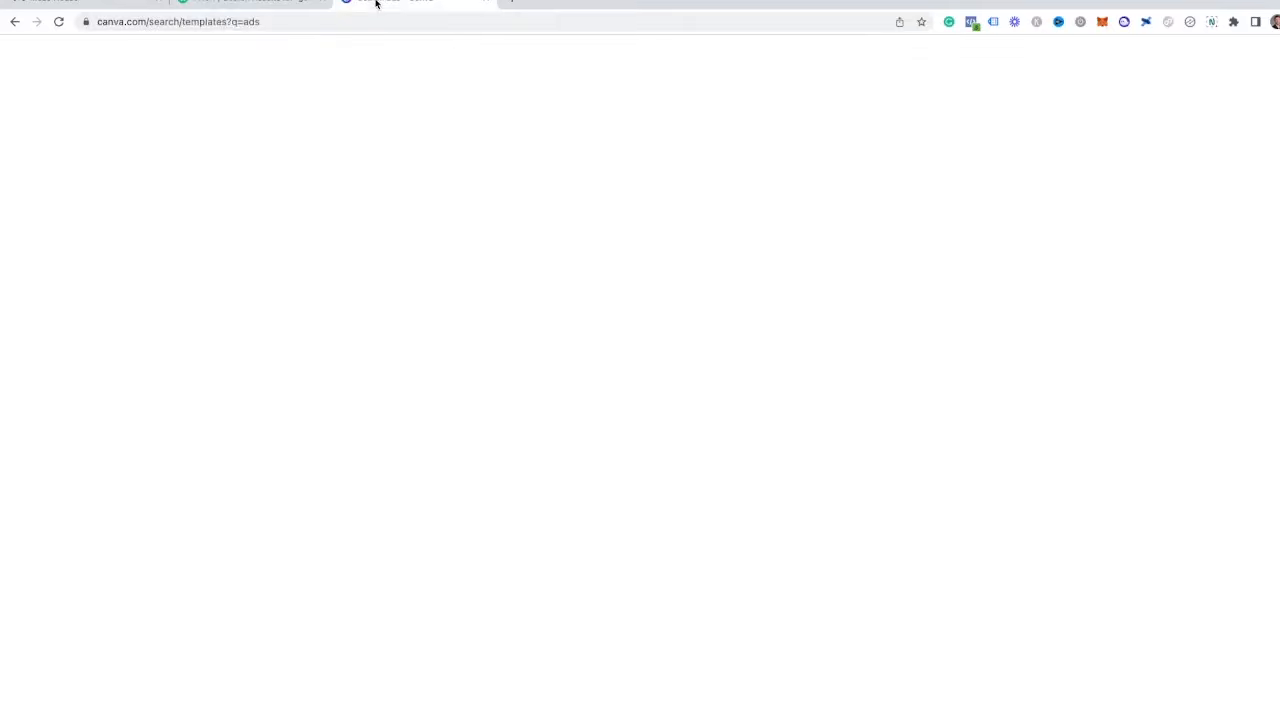
pyautogui.moveTo(724, 61); pyautogui.dragTo(692, 66)
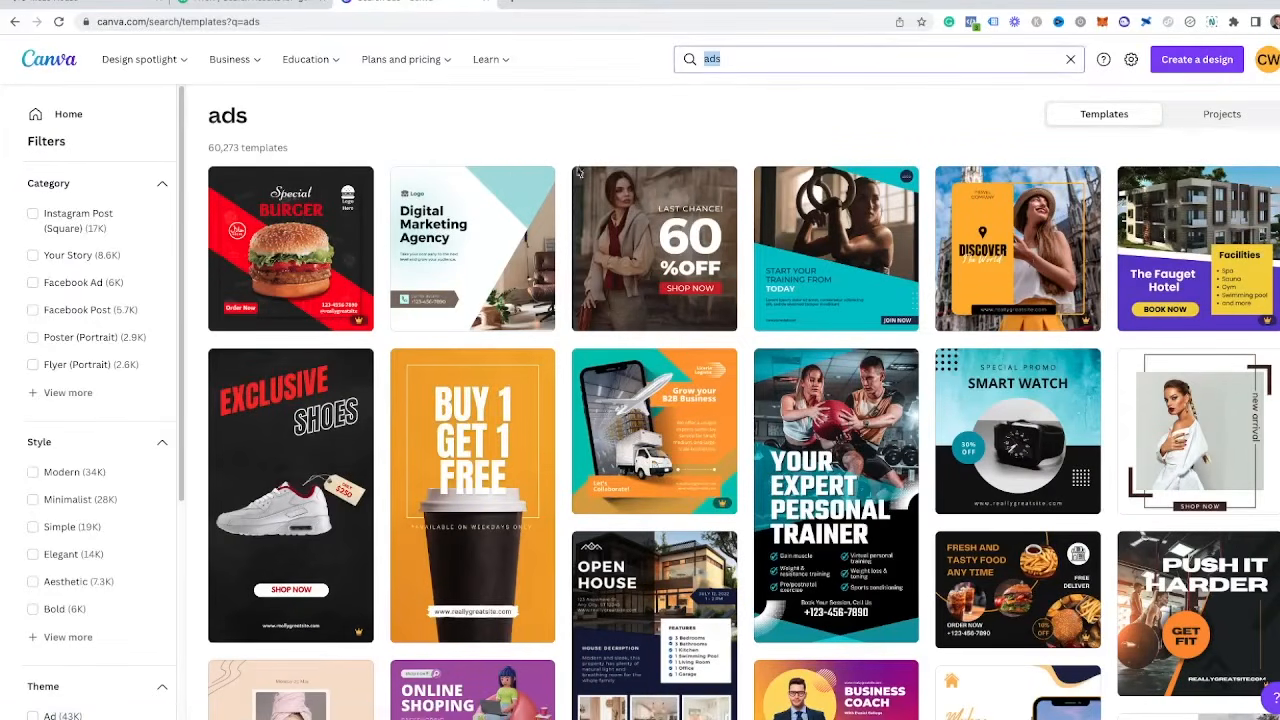
pyautogui.scroll(-2, 337, 328)
pyautogui.scroll(-10, 337, 328)
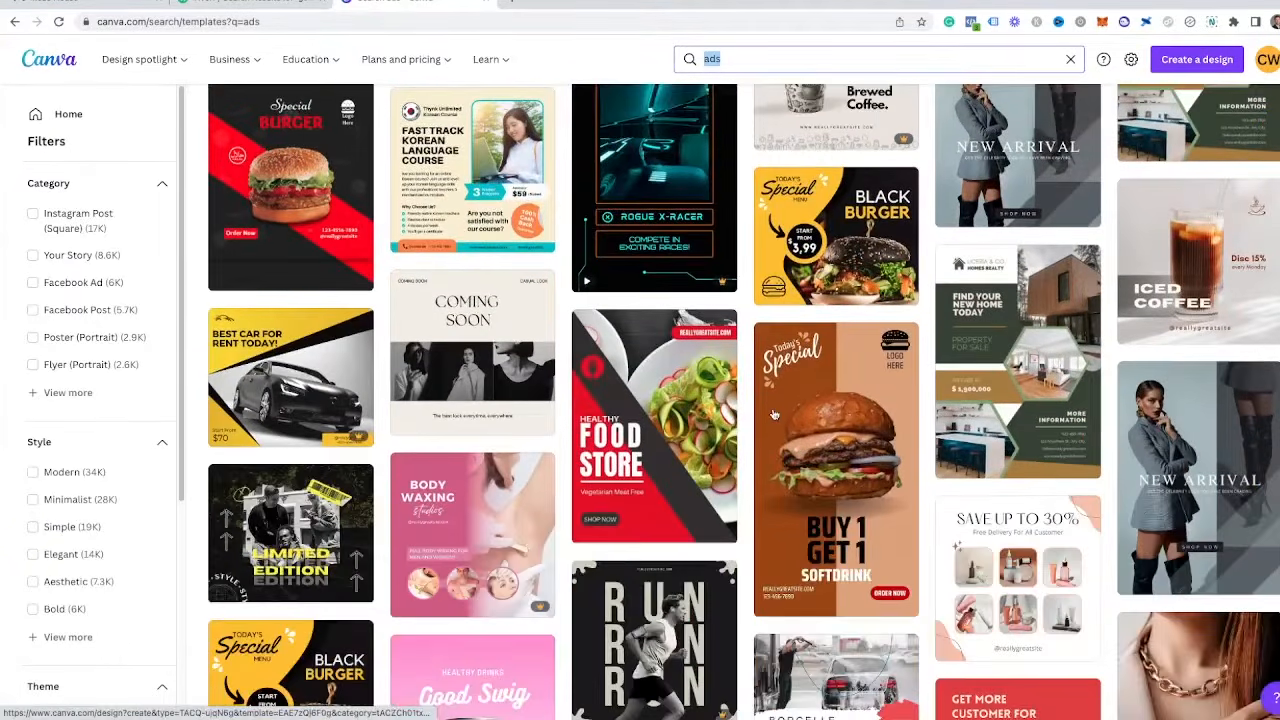
pyautogui.scroll(-5, 856, 466)
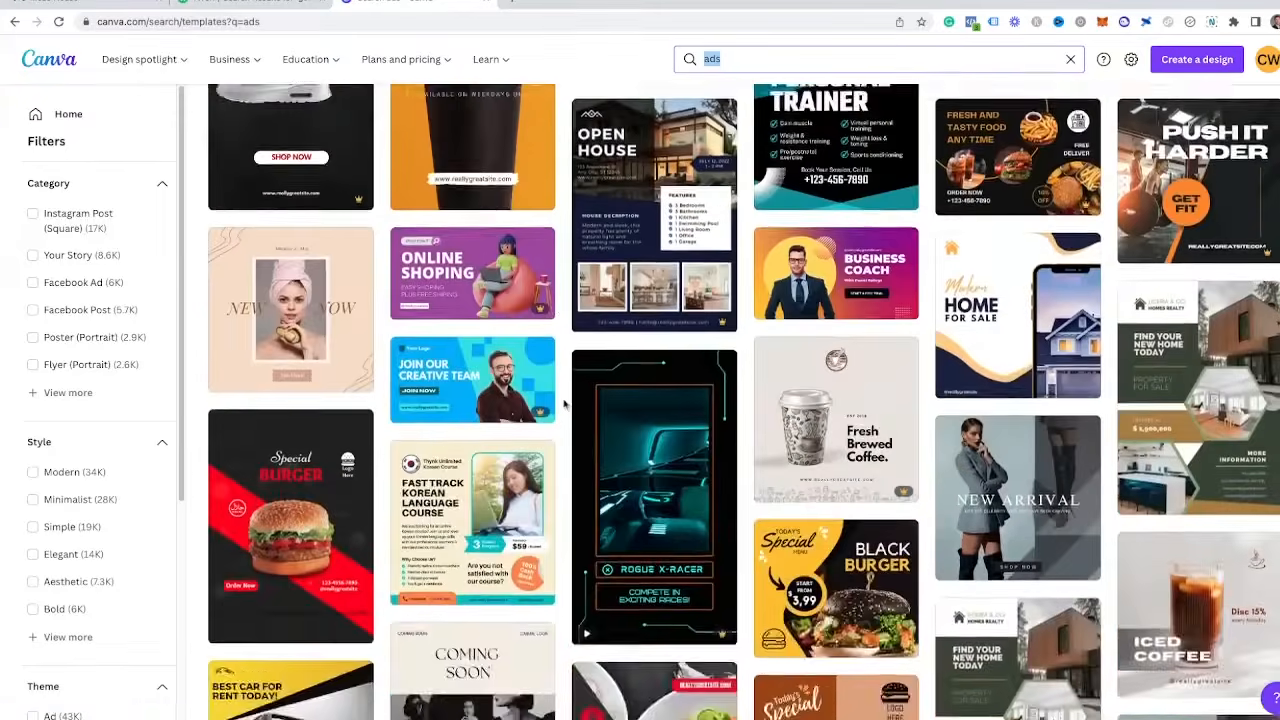
pyautogui.scroll(5, 571, 423)
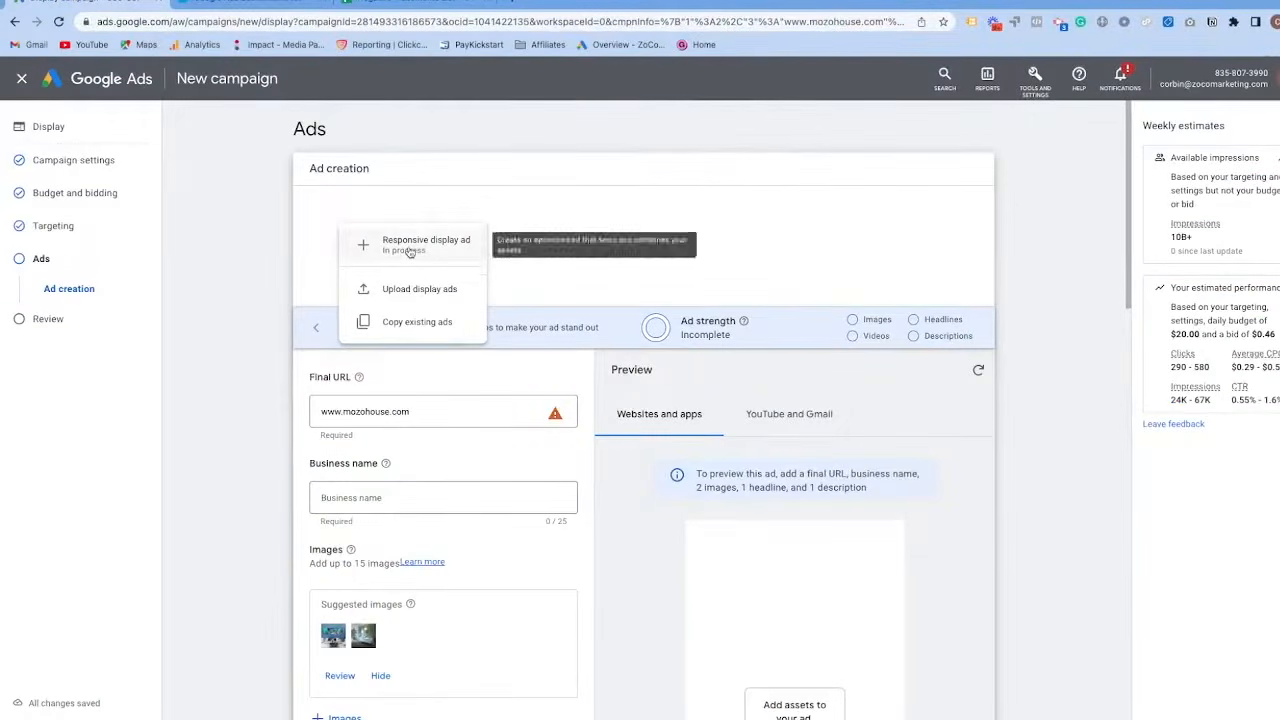
pyautogui.click(392, 208)
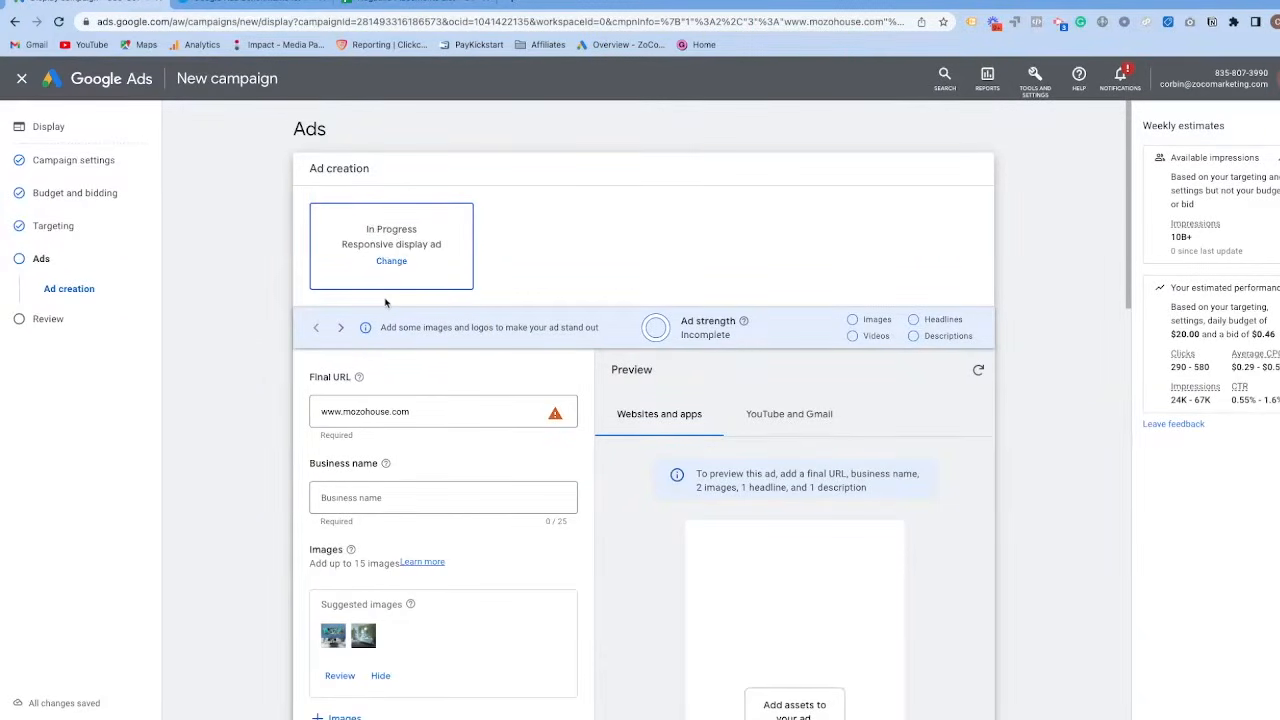
pyautogui.scroll(-1, 390, 311)
pyautogui.click(323, 310)
pyautogui.write('httt')
pyautogui.press('BackSpace')
pyautogui.press('BackSpace')
pyautogui.press('BackSpace')
pyautogui.write('ttps://')
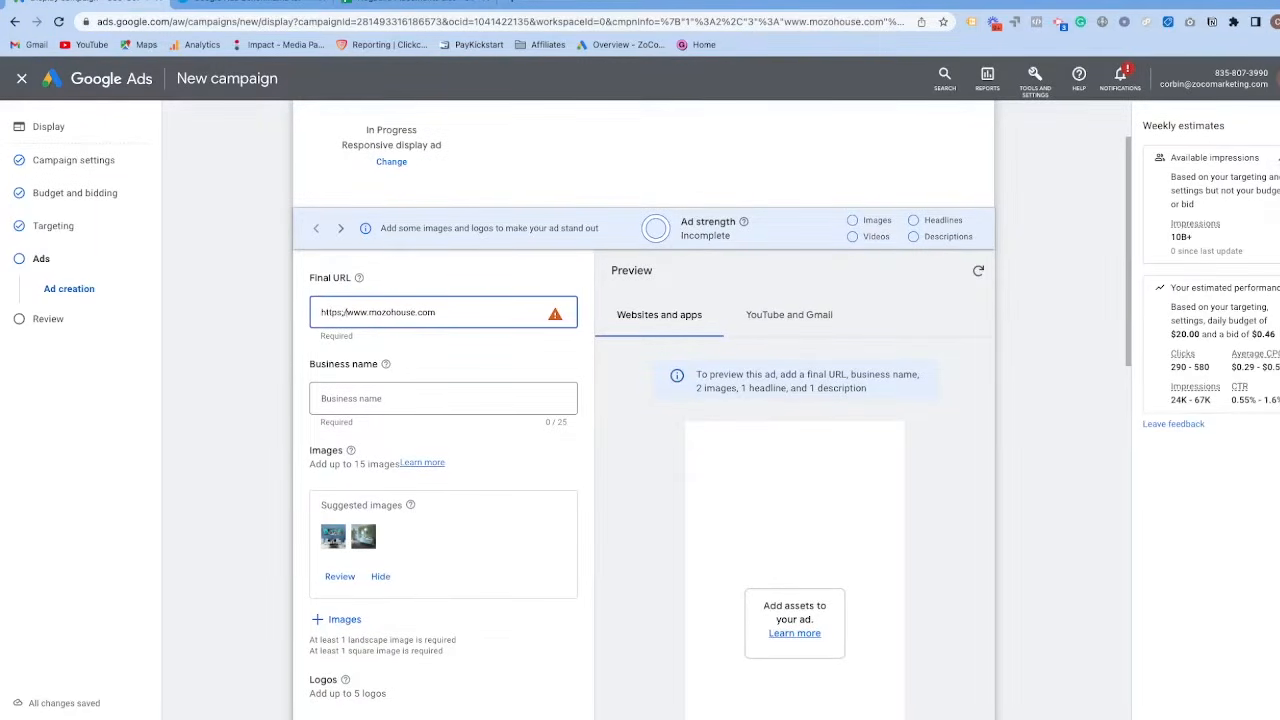
# Enter "Mozo House" as the ad's business name.
pyautogui.click(504, 398)
pyautogui.write('Mozo House')
pyautogui.scroll(-1, 430, 440)
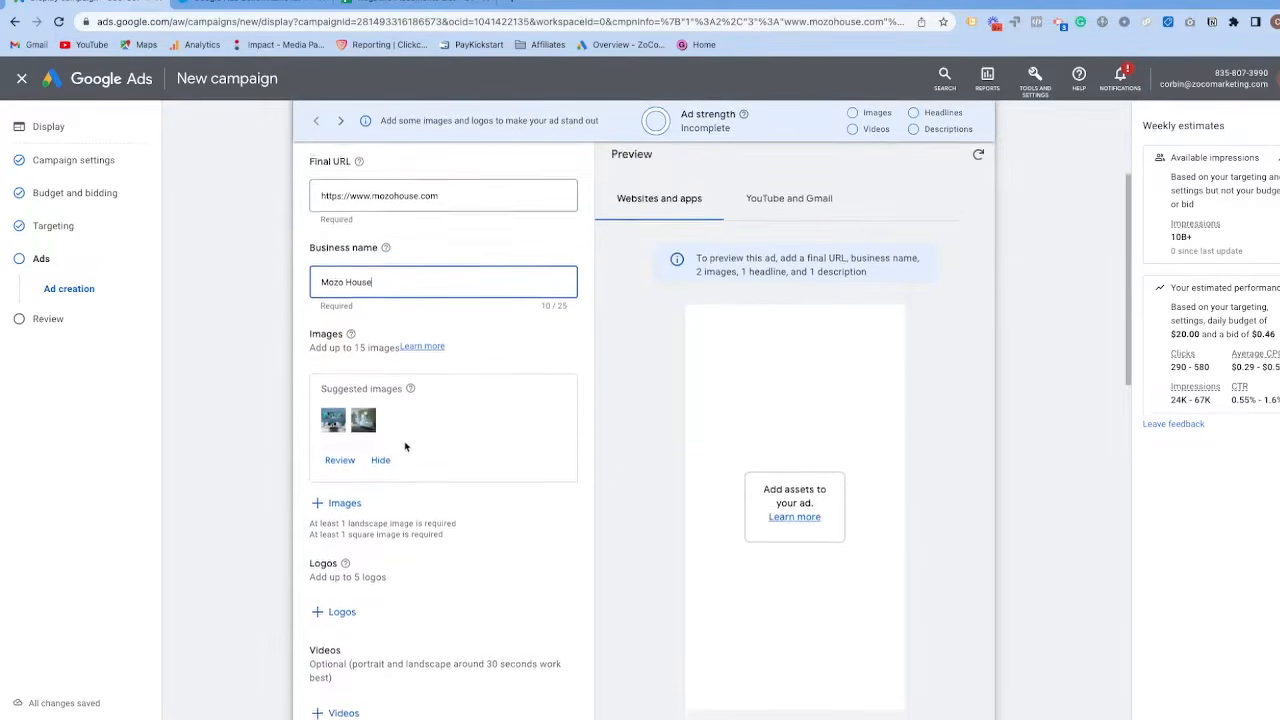
pyautogui.scroll(-1, 400, 440)
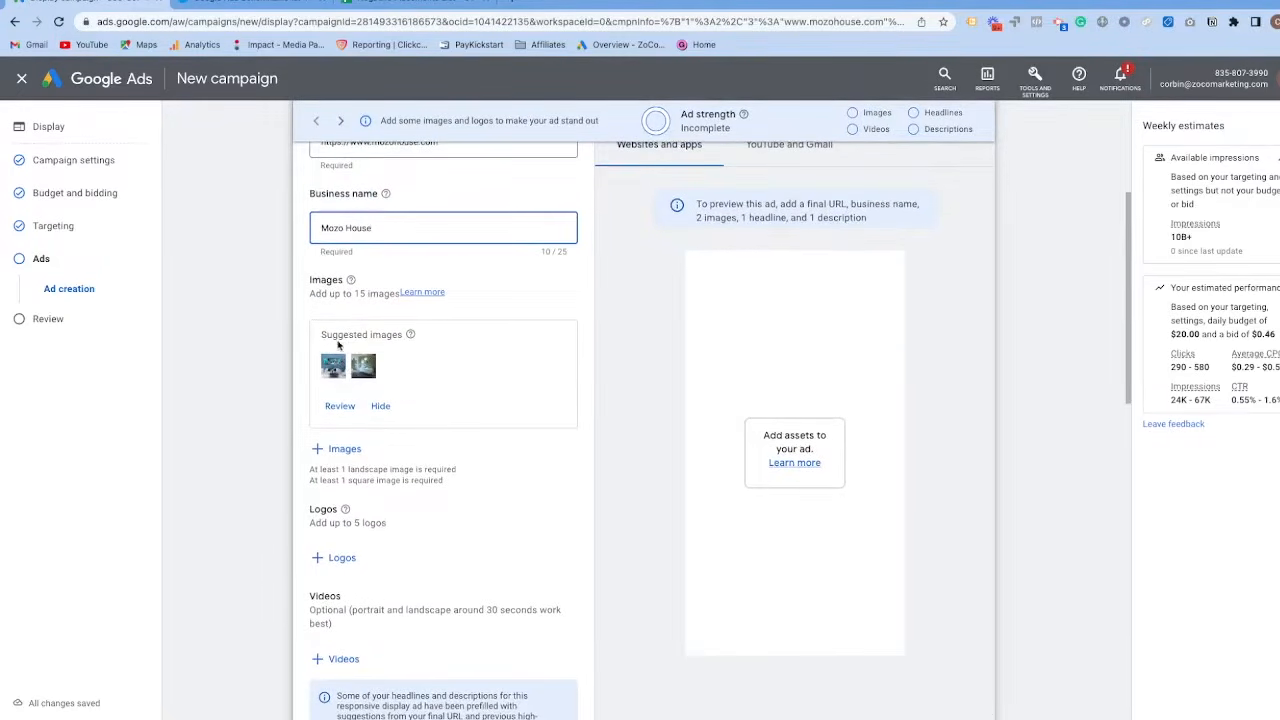
# Open the ad's image selection and look through the asset library, website images and upload option.
pyautogui.click(338, 449)
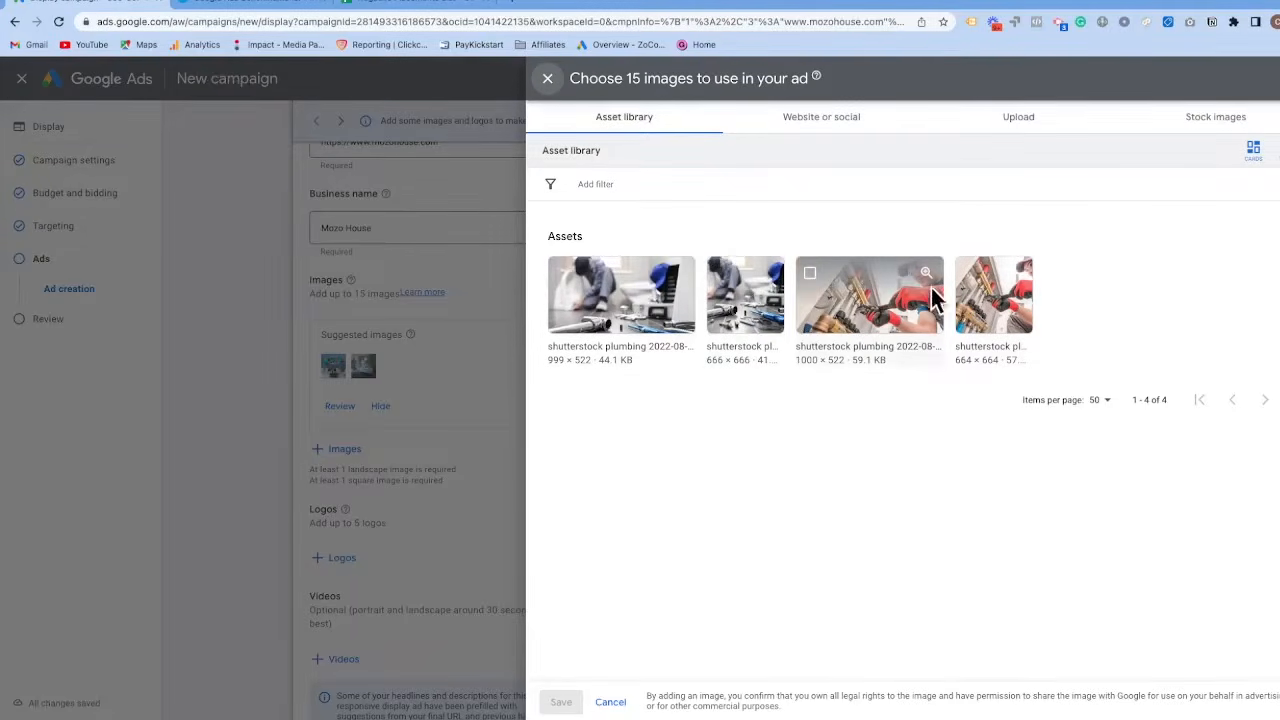
pyautogui.click(808, 126)
pyautogui.click(724, 184)
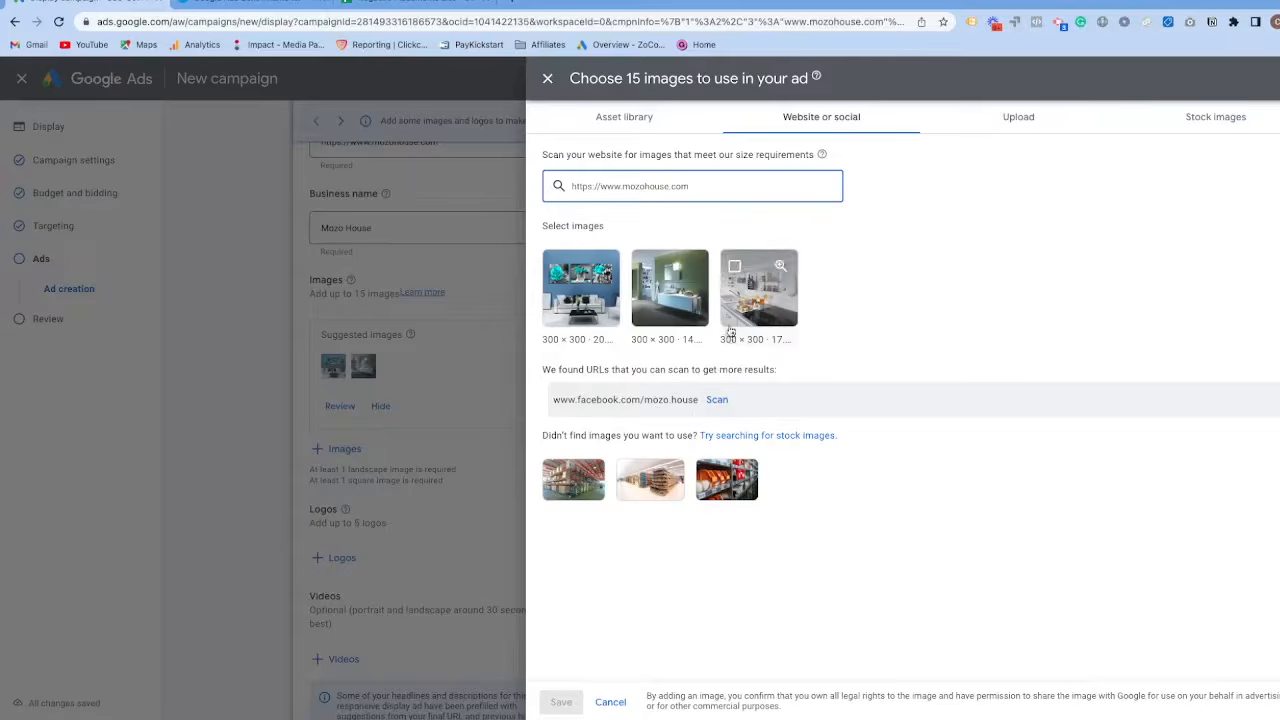
pyautogui.click(1025, 118)
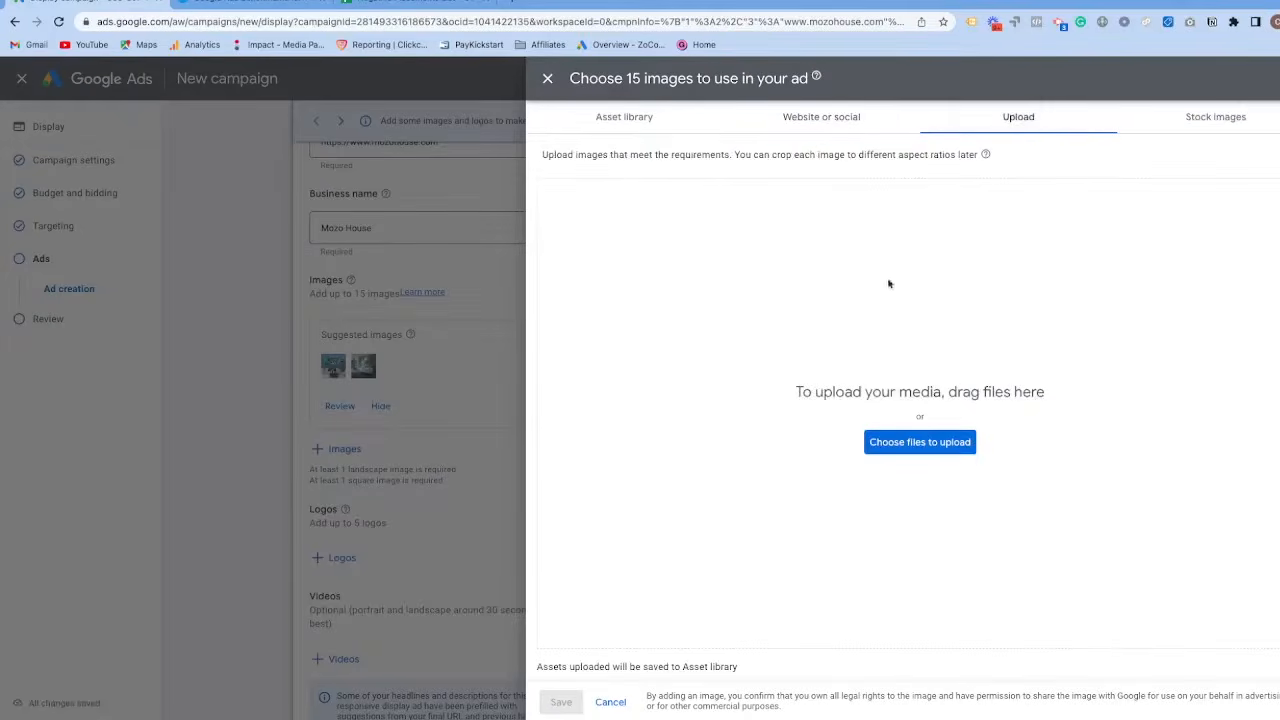
# Search the stock images for "home decor".
pyautogui.click(1188, 121)
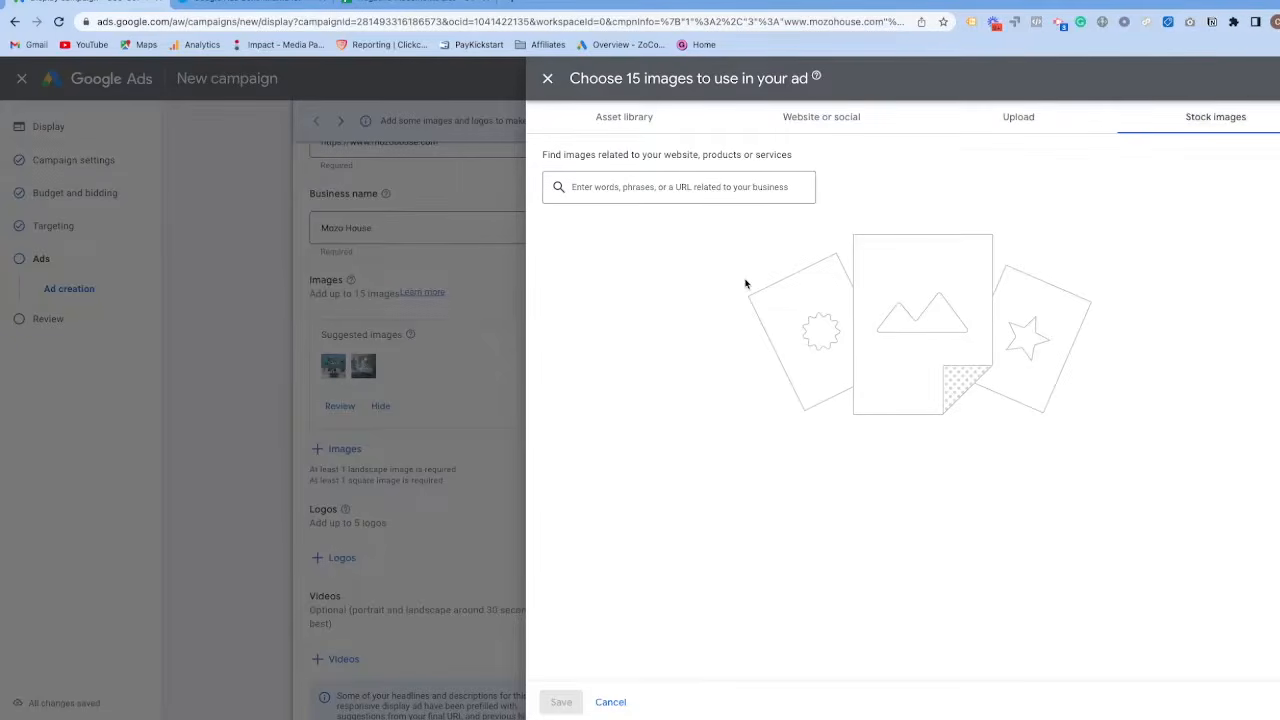
pyautogui.click(628, 187)
pyautogui.write('home decor')
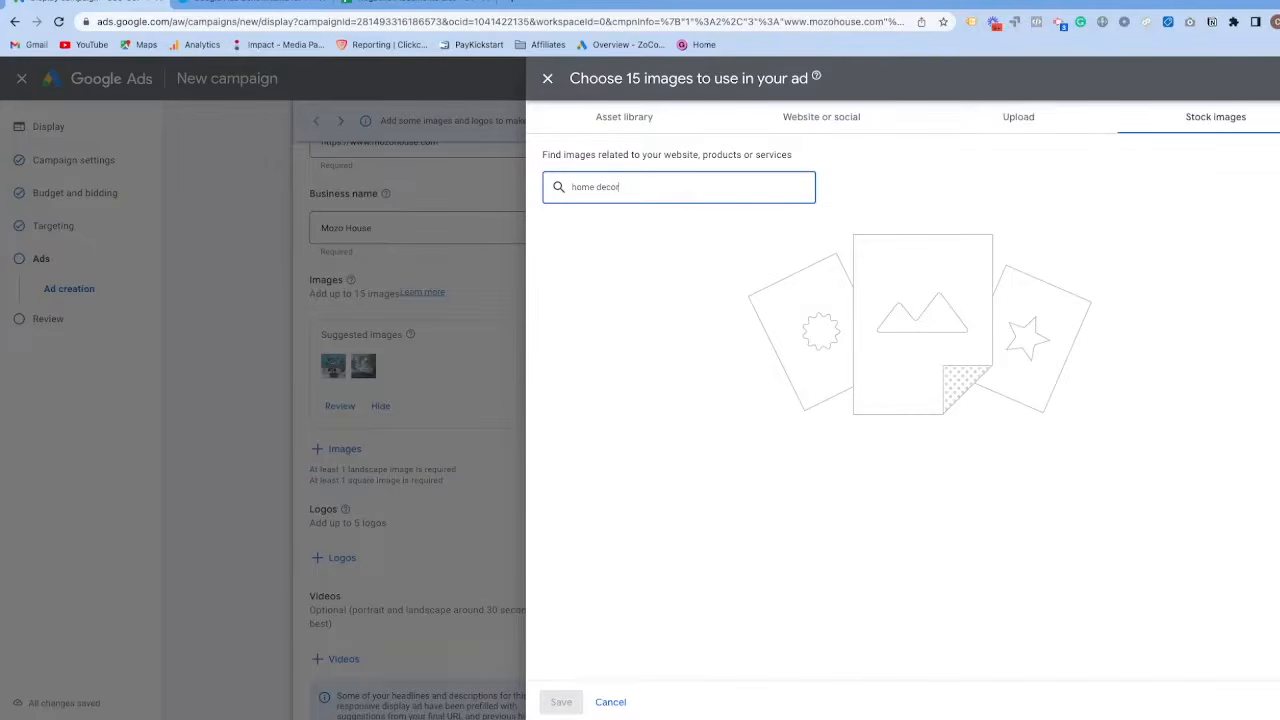
pyautogui.press('Return')
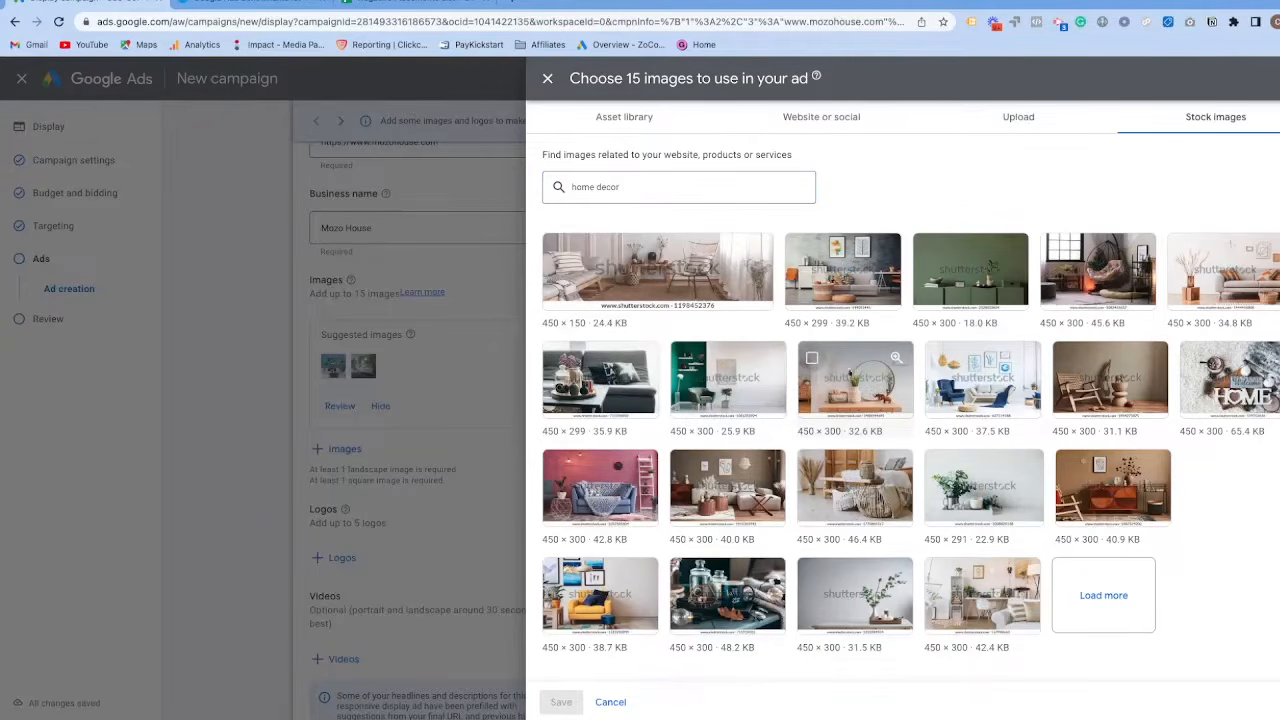
# Choose the round-mirror stock image, adjust its crops, deselect the 1.91:1 ratio and add only the 1:1 version.
pyautogui.click(858, 388)
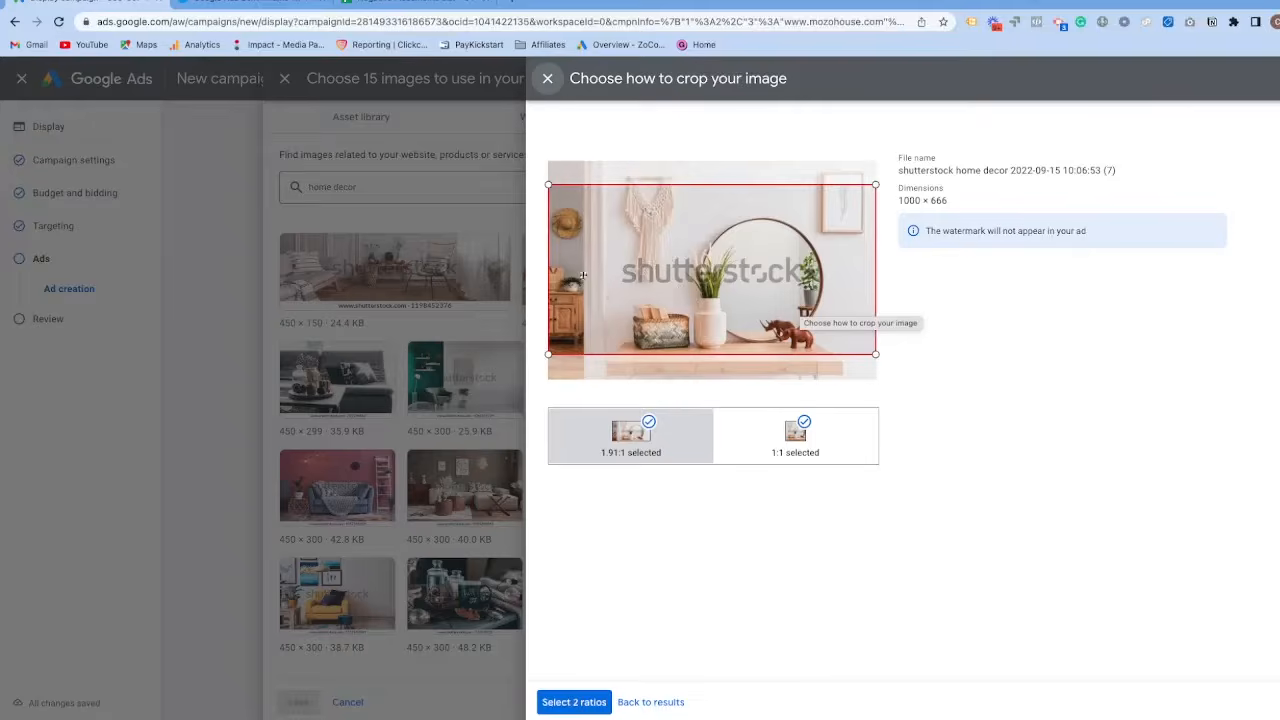
pyautogui.moveTo(652, 246); pyautogui.dragTo(626, 217)
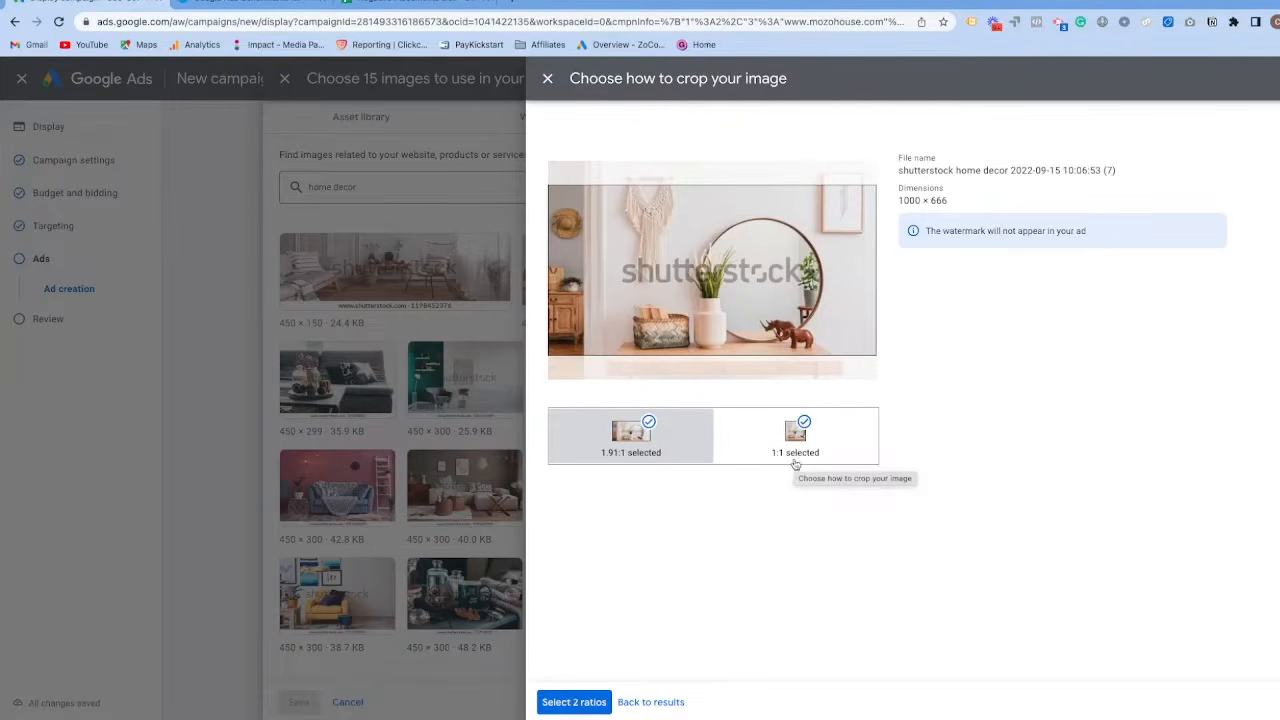
pyautogui.click(795, 435)
pyautogui.moveTo(773, 306); pyautogui.dragTo(697, 296)
pyautogui.click(633, 445)
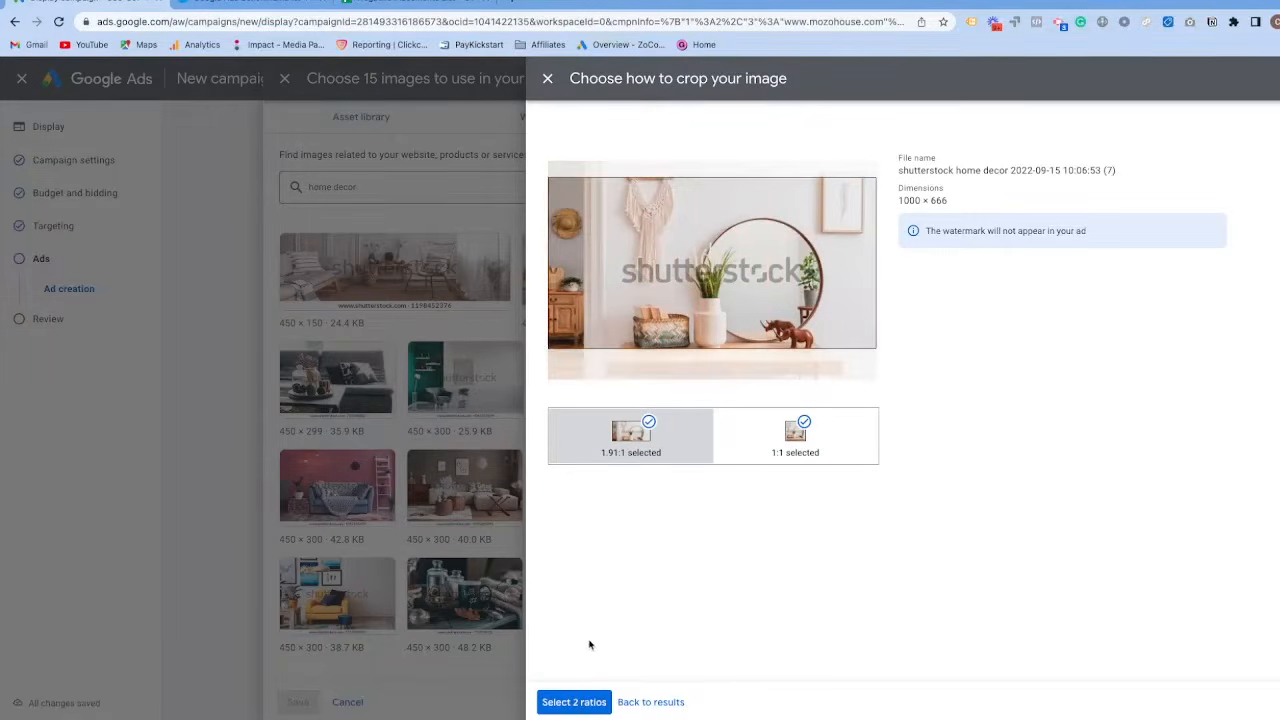
pyautogui.moveTo(748, 348); pyautogui.dragTo(708, 328)
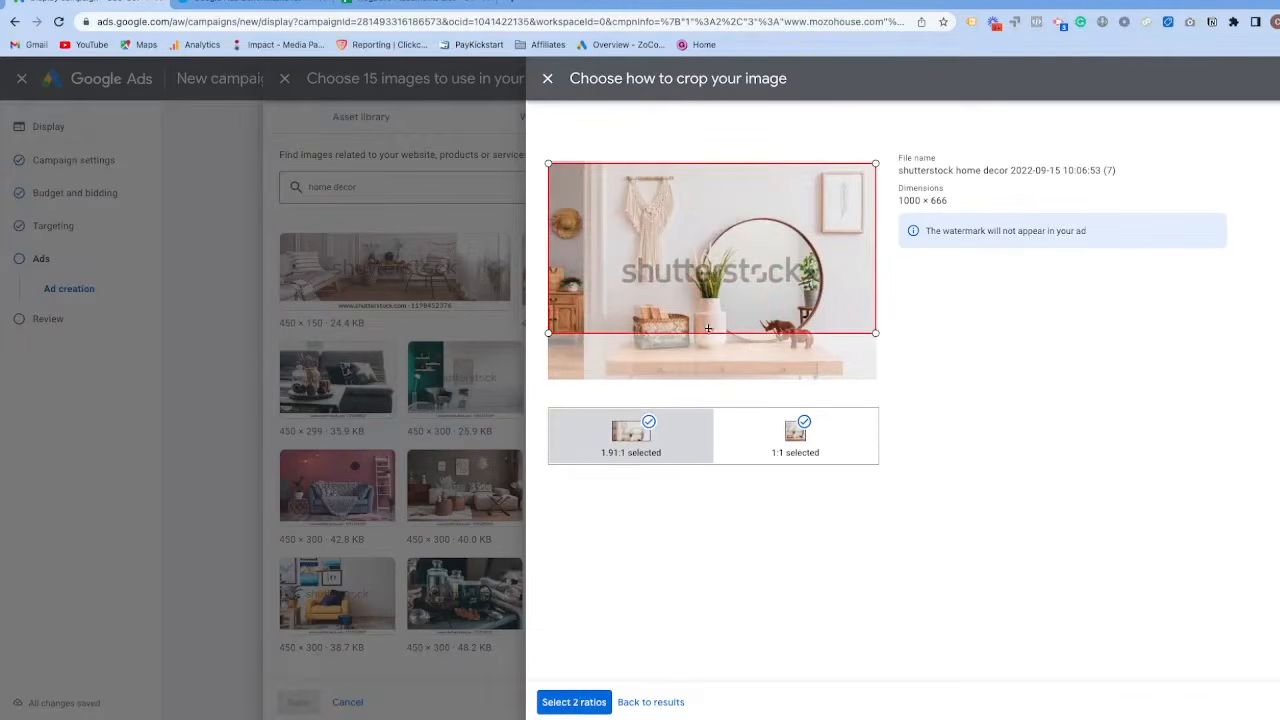
pyautogui.click(648, 425)
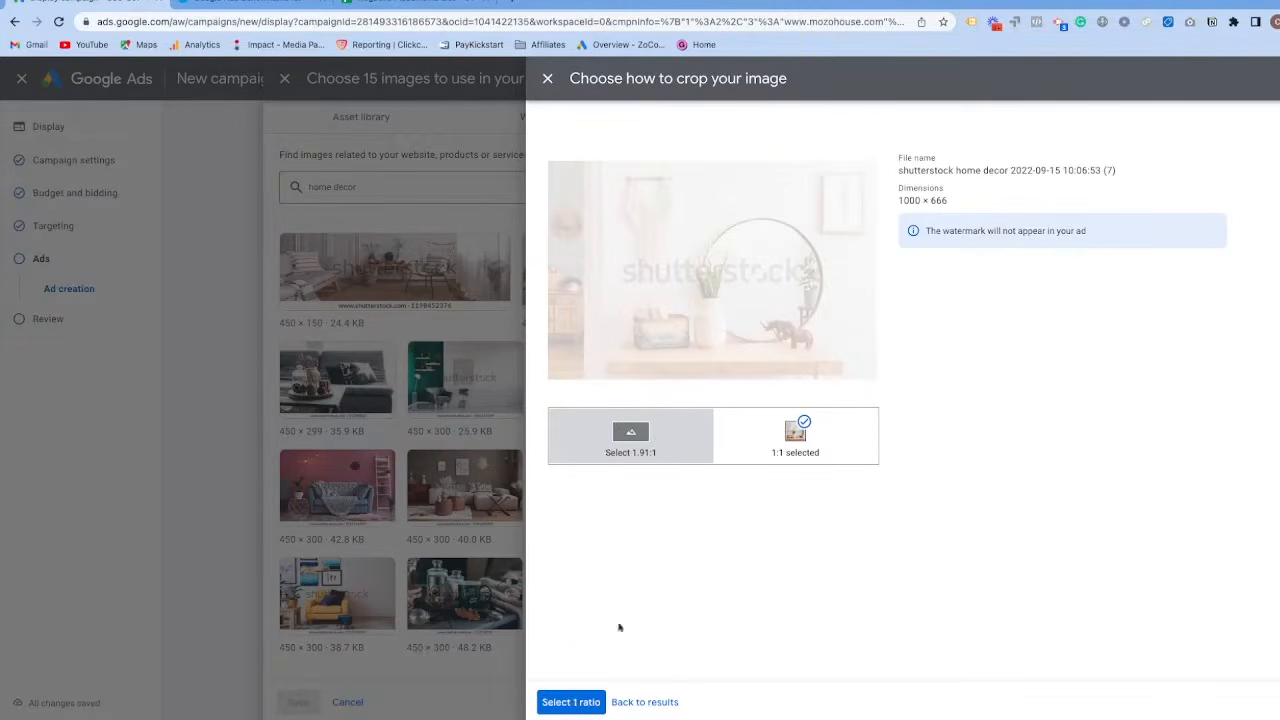
pyautogui.click(571, 702)
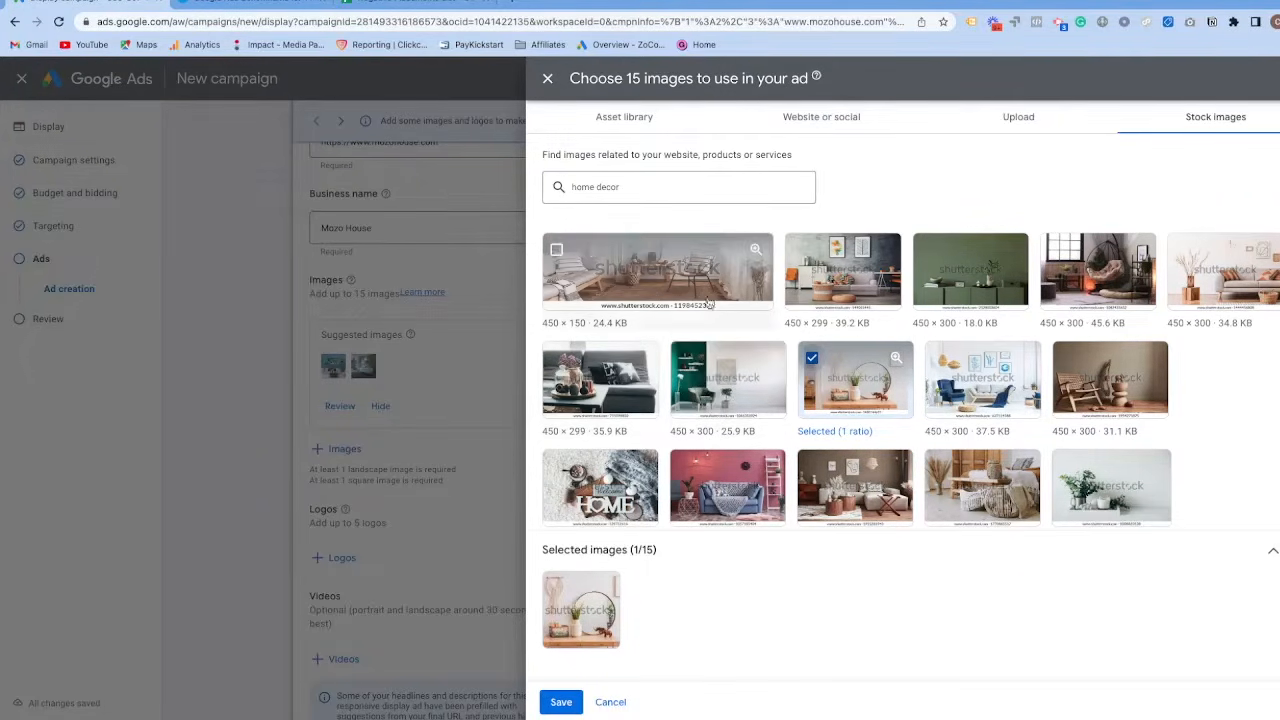
# Add the dark sofa stock image in both ratios plus the three mozohouse.com website images, and save the image selection.
pyautogui.click(638, 388)
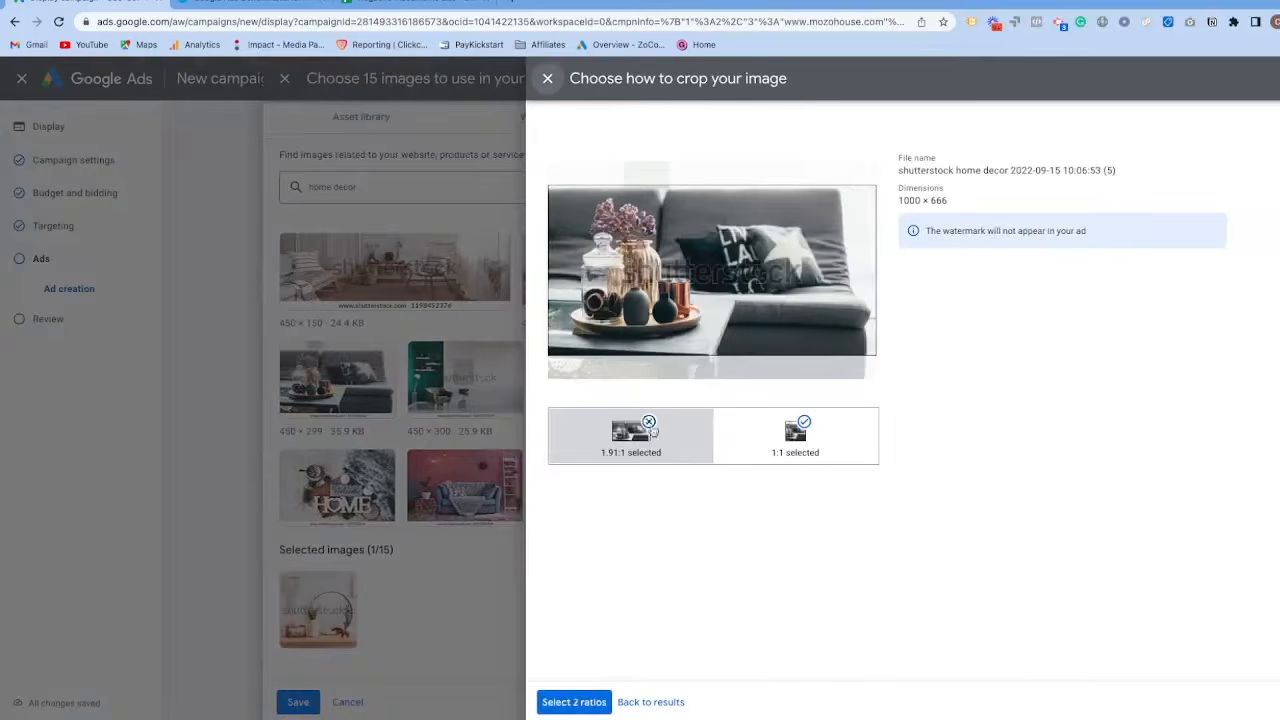
pyautogui.click(586, 701)
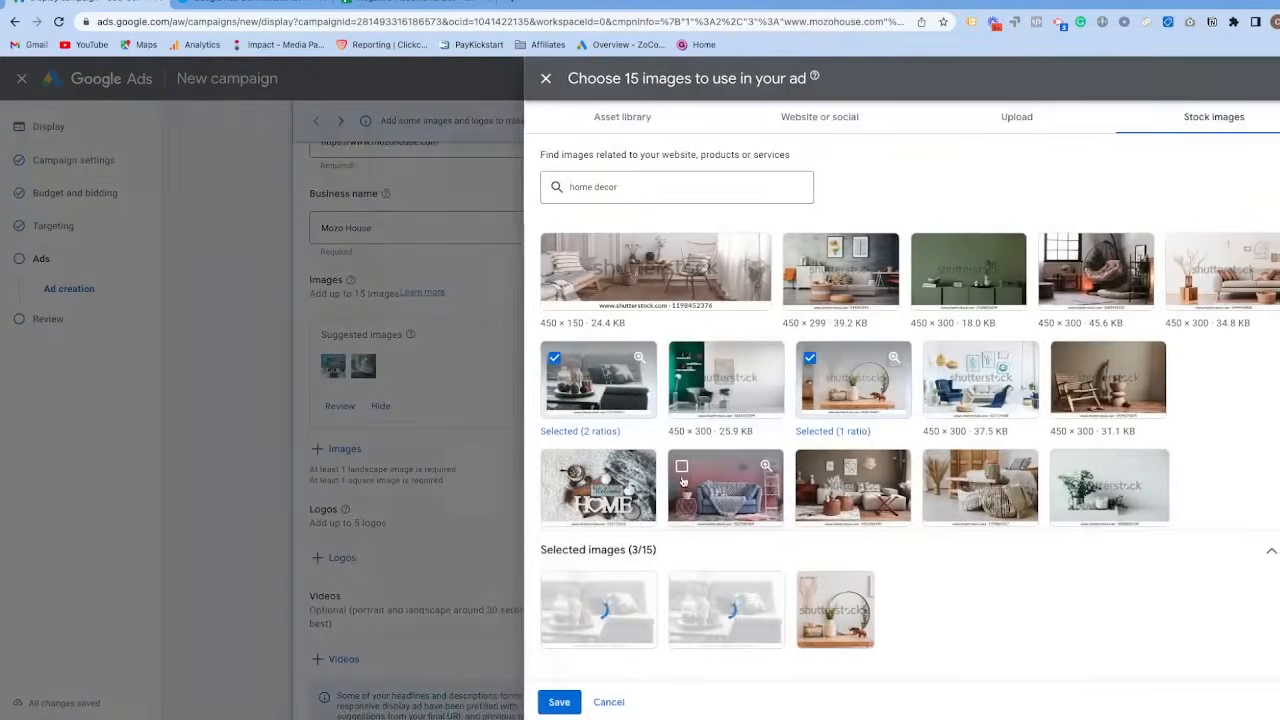
pyautogui.click(800, 118)
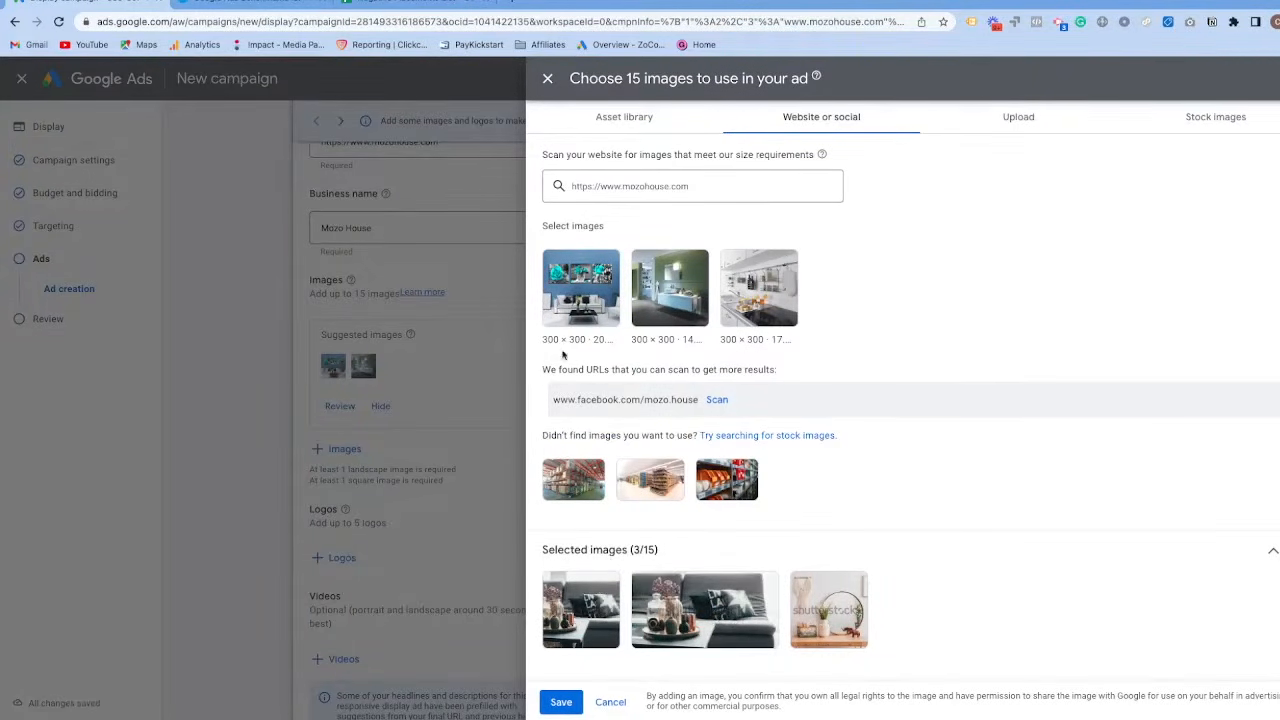
pyautogui.click(580, 292)
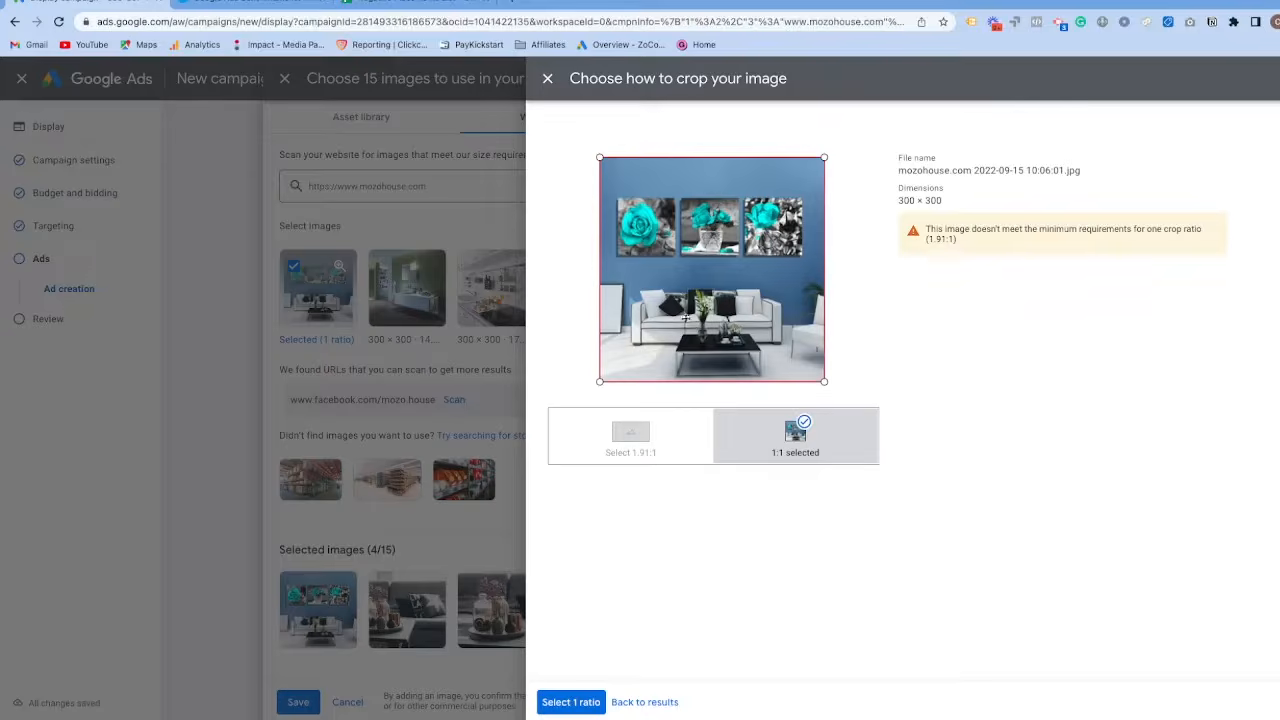
pyautogui.click(571, 702)
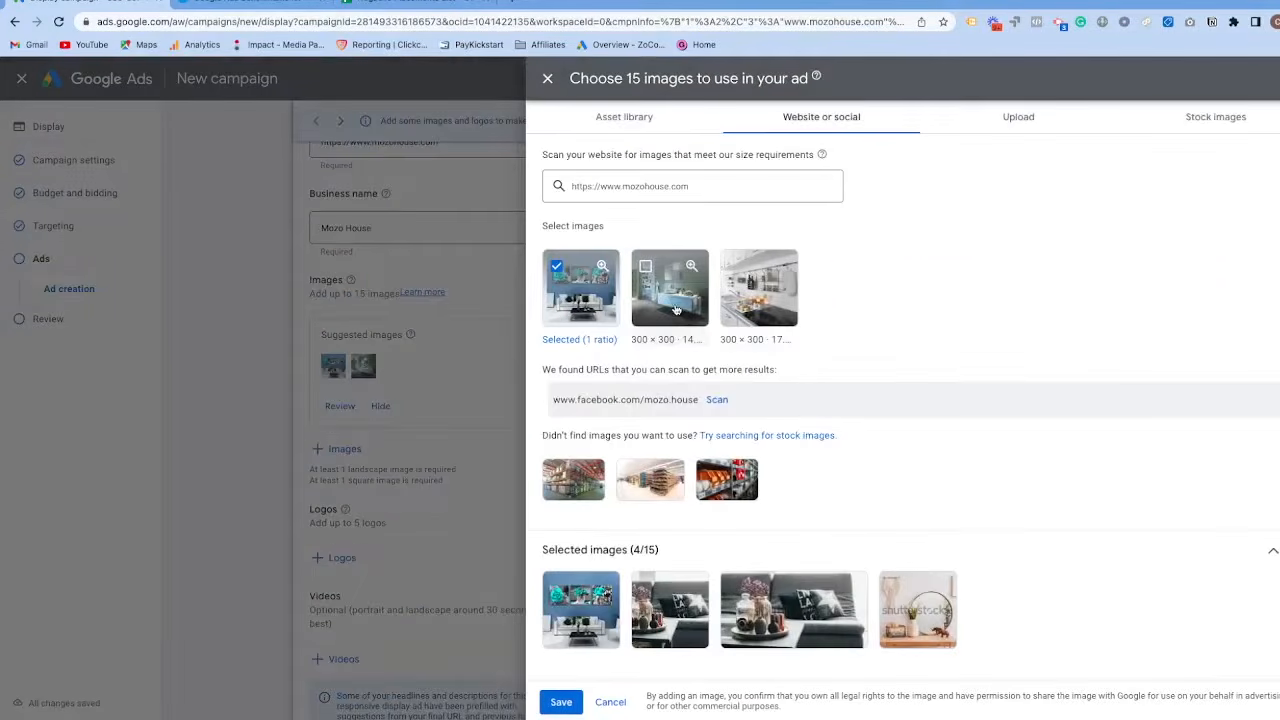
pyautogui.click(676, 308)
pyautogui.click(759, 290)
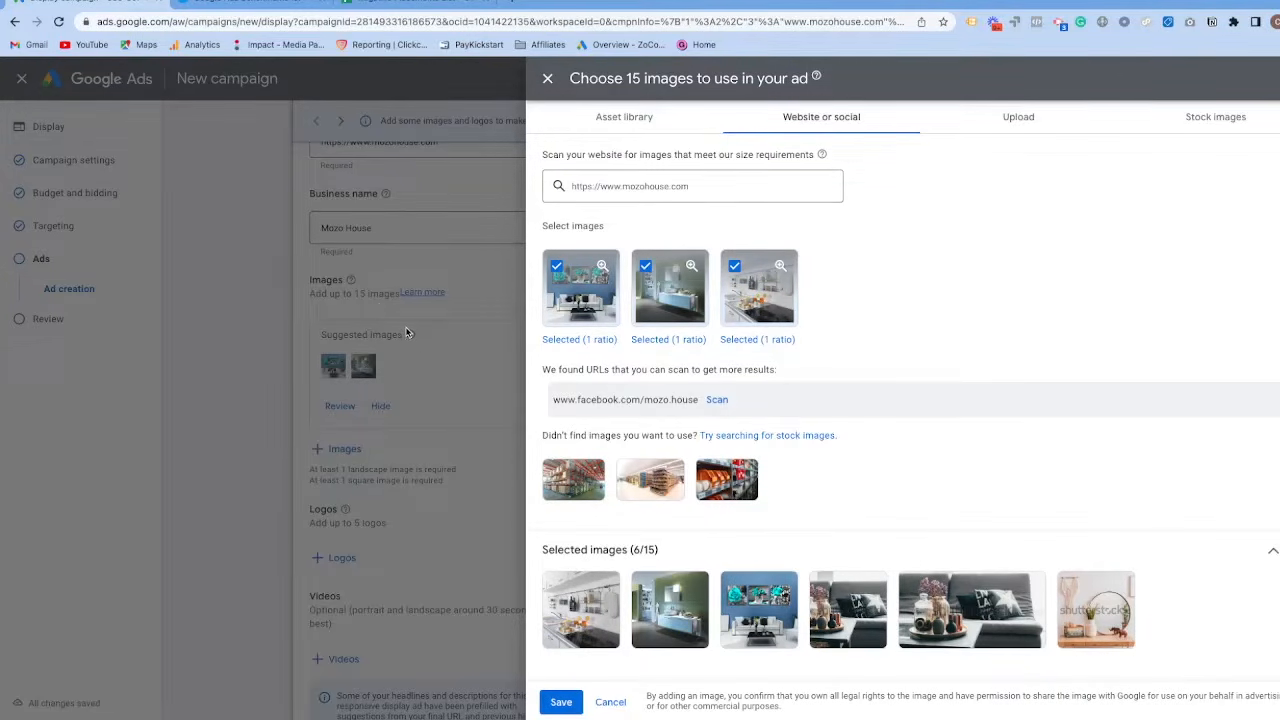
pyautogui.click(557, 706)
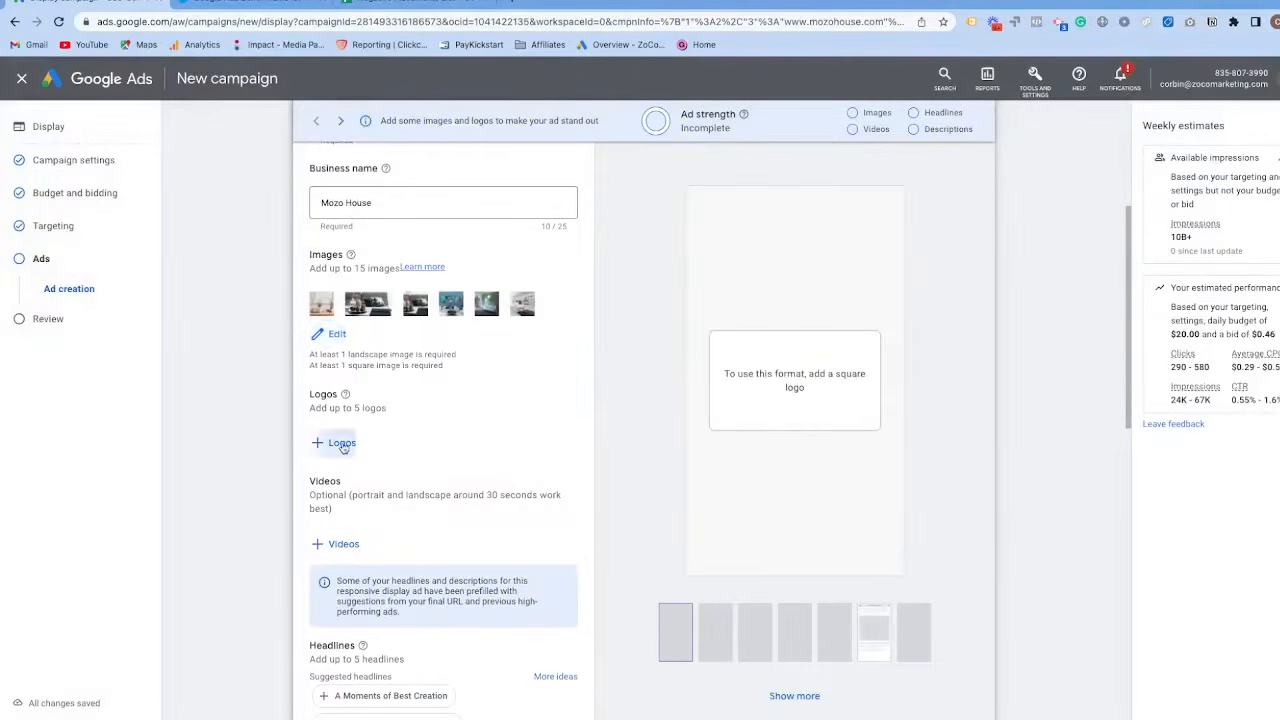
# Add the ZoCo Marketing logo from the asset library to the ad and save the logo selection.
pyautogui.click(341, 443)
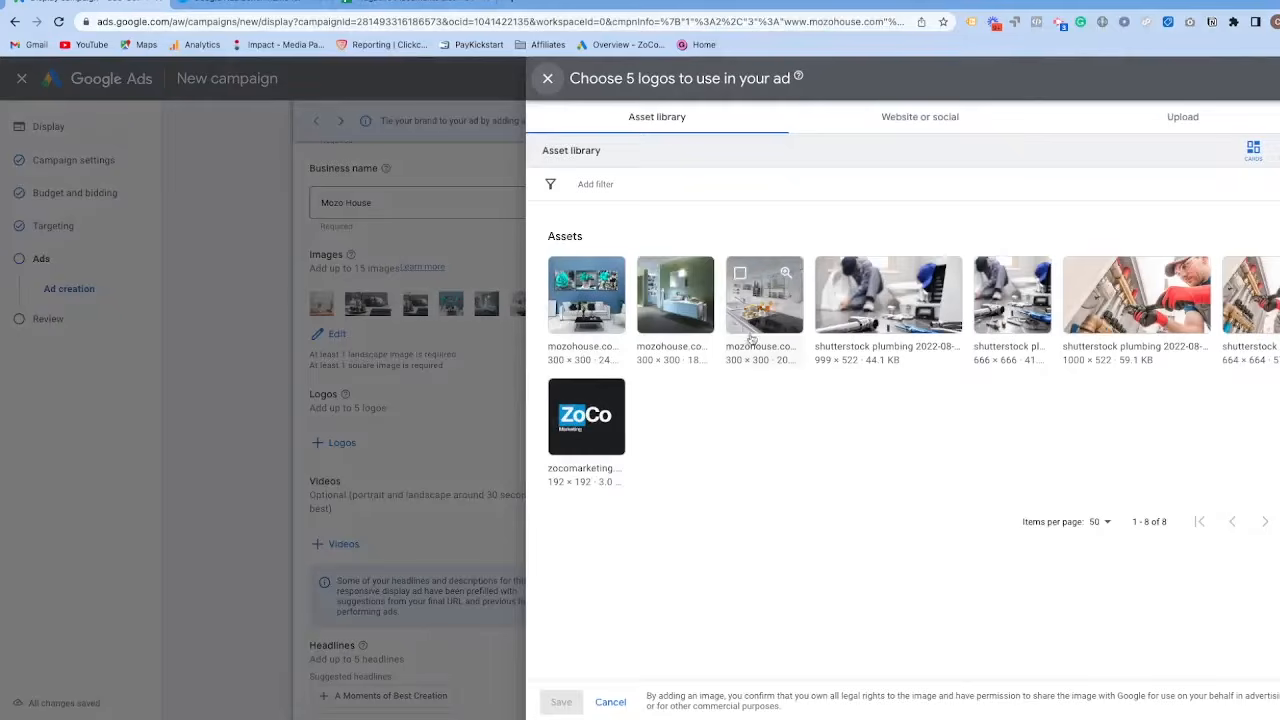
pyautogui.click(572, 408)
pyautogui.click(561, 702)
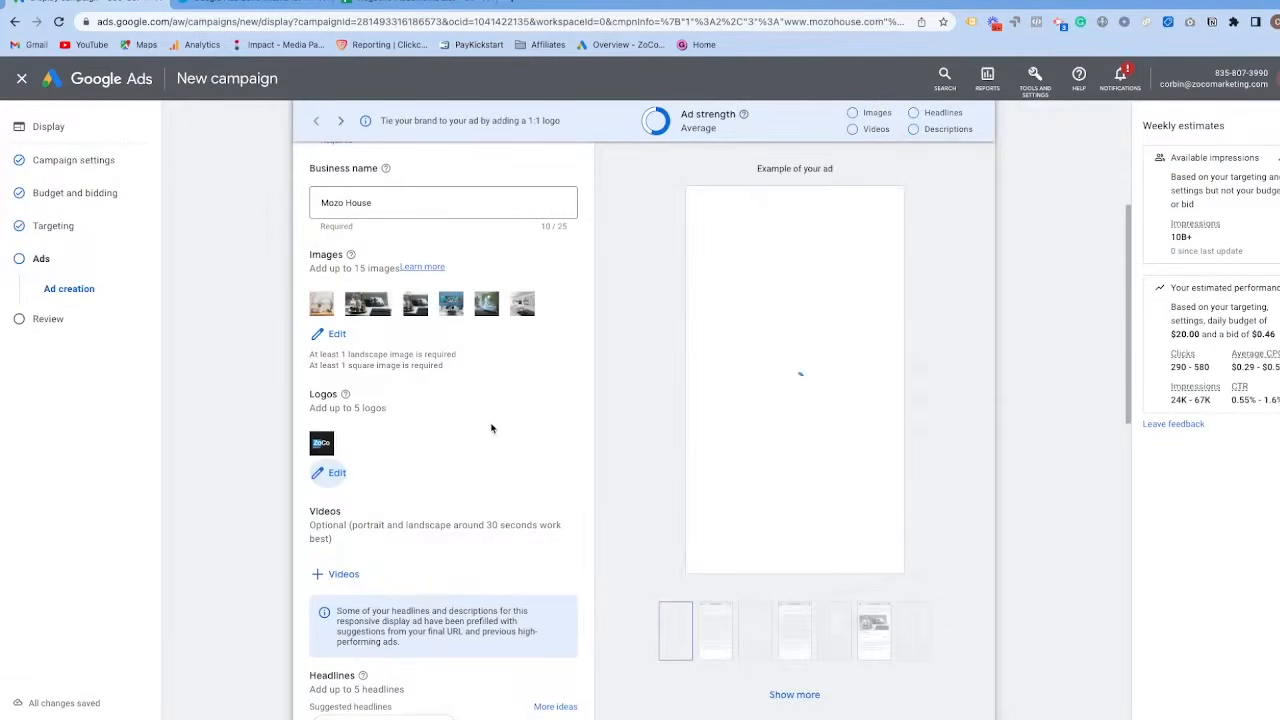
# Review the ad preview for websites and apps, and switch it to the YouTube and Gmail placements.
pyautogui.scroll(-1, 489, 424)
pyautogui.scroll(3, 466, 407)
pyautogui.scroll(-1, 502, 453)
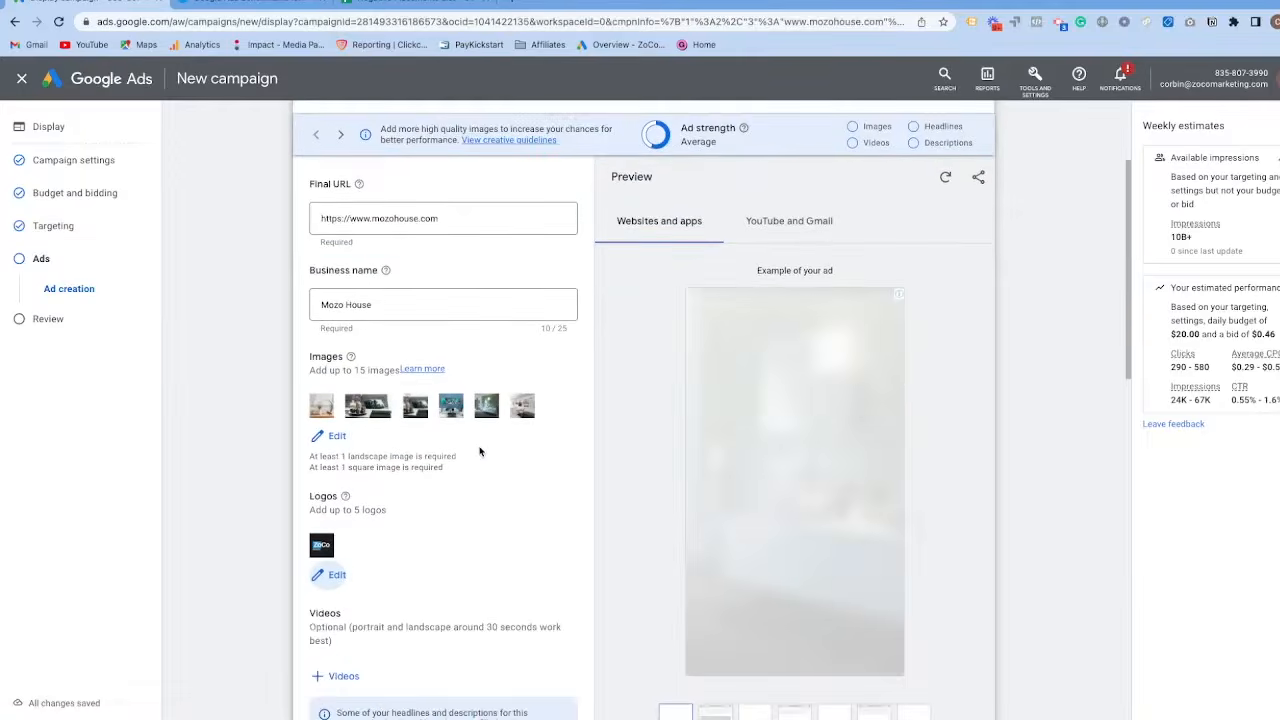
pyautogui.scroll(-2, 479, 452)
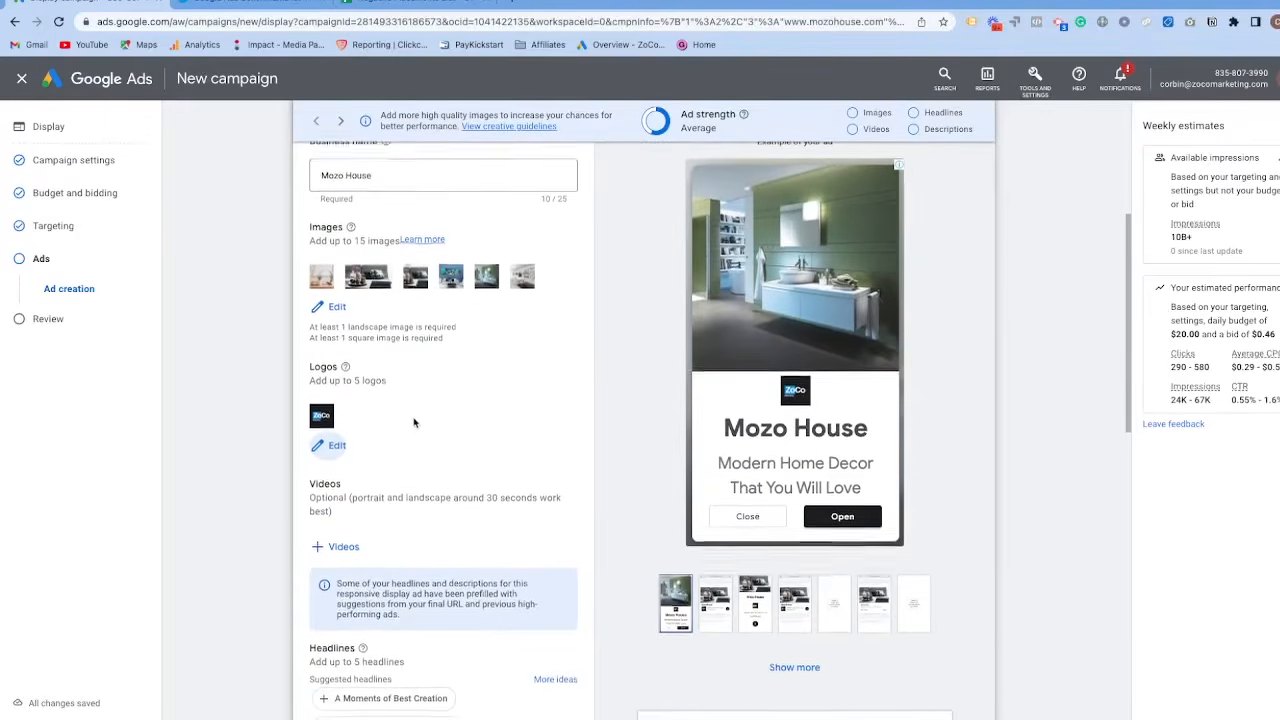
pyautogui.scroll(1, 791, 272)
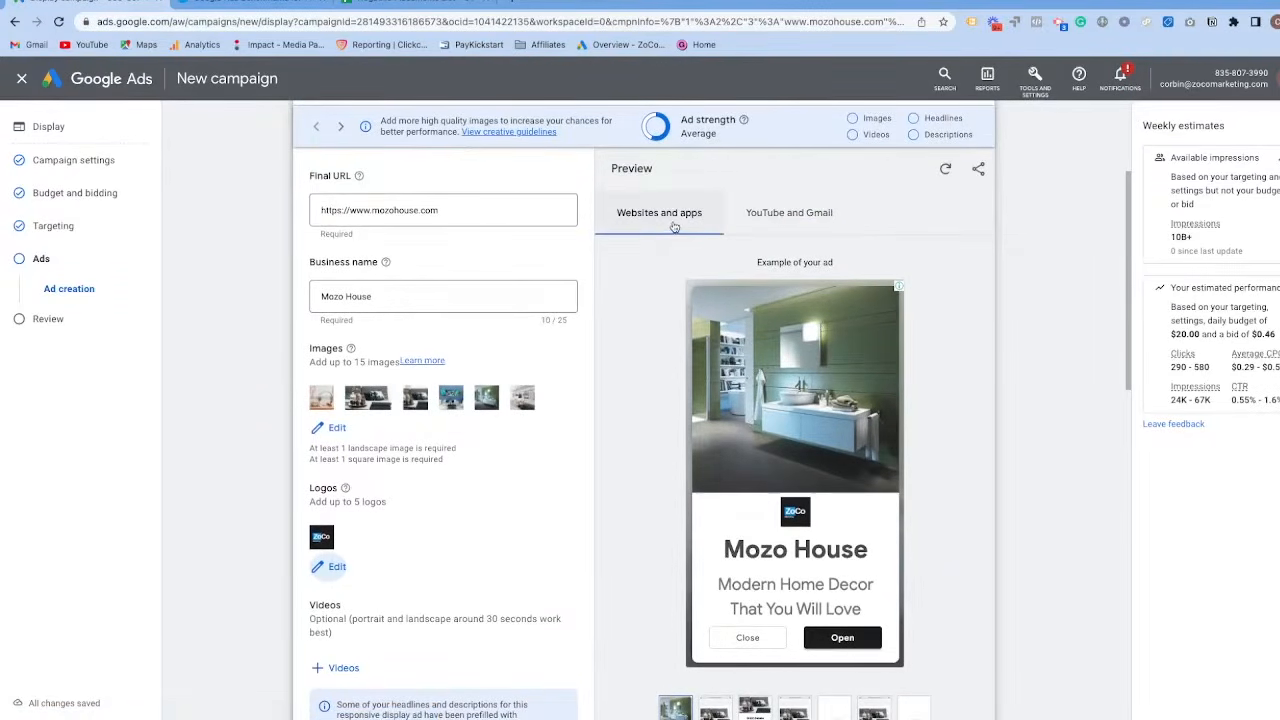
pyautogui.click(798, 214)
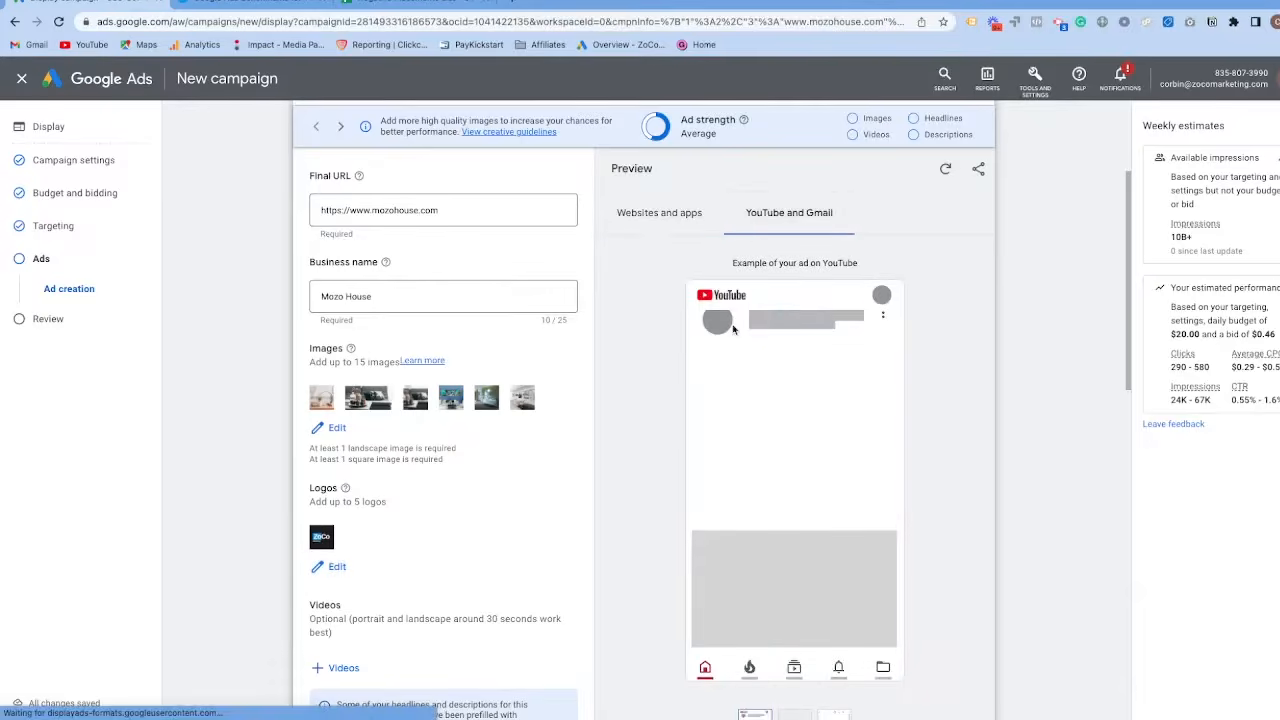
pyautogui.scroll(-3, 456, 480)
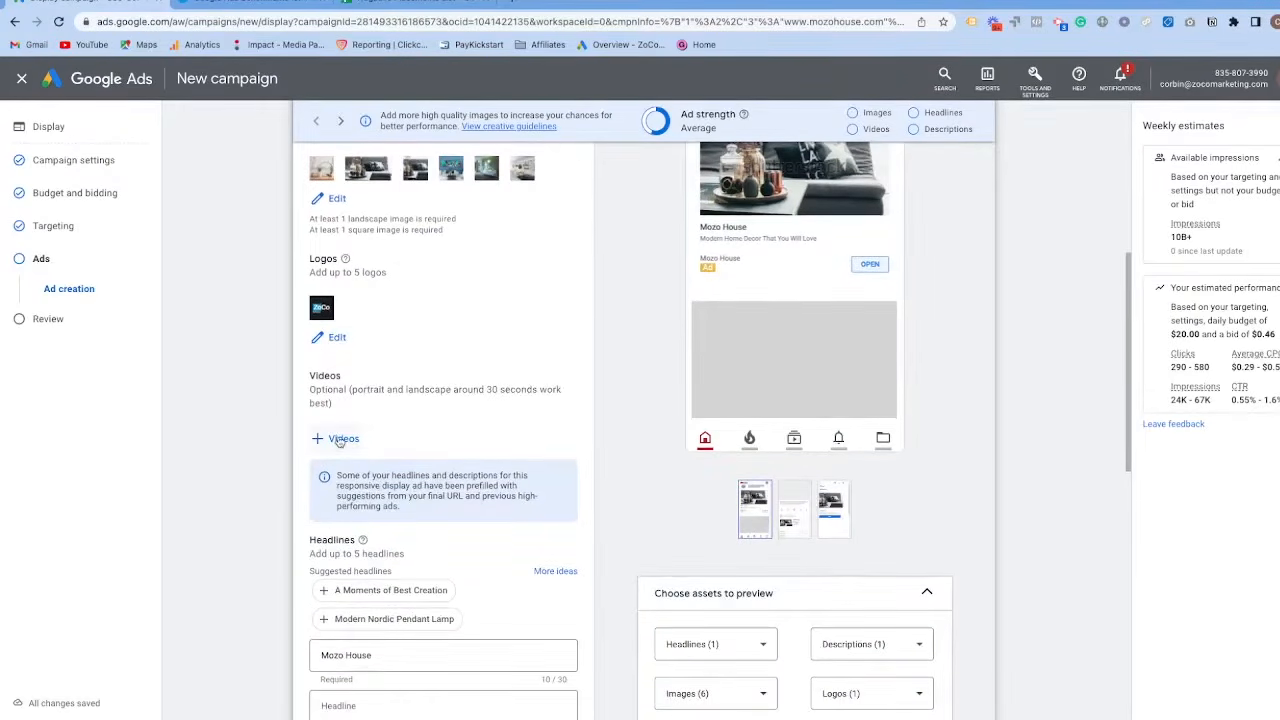
# Open the ad's video selection, look at the asset library and YouTube search options, and close it without adding a video.
pyautogui.click(340, 439)
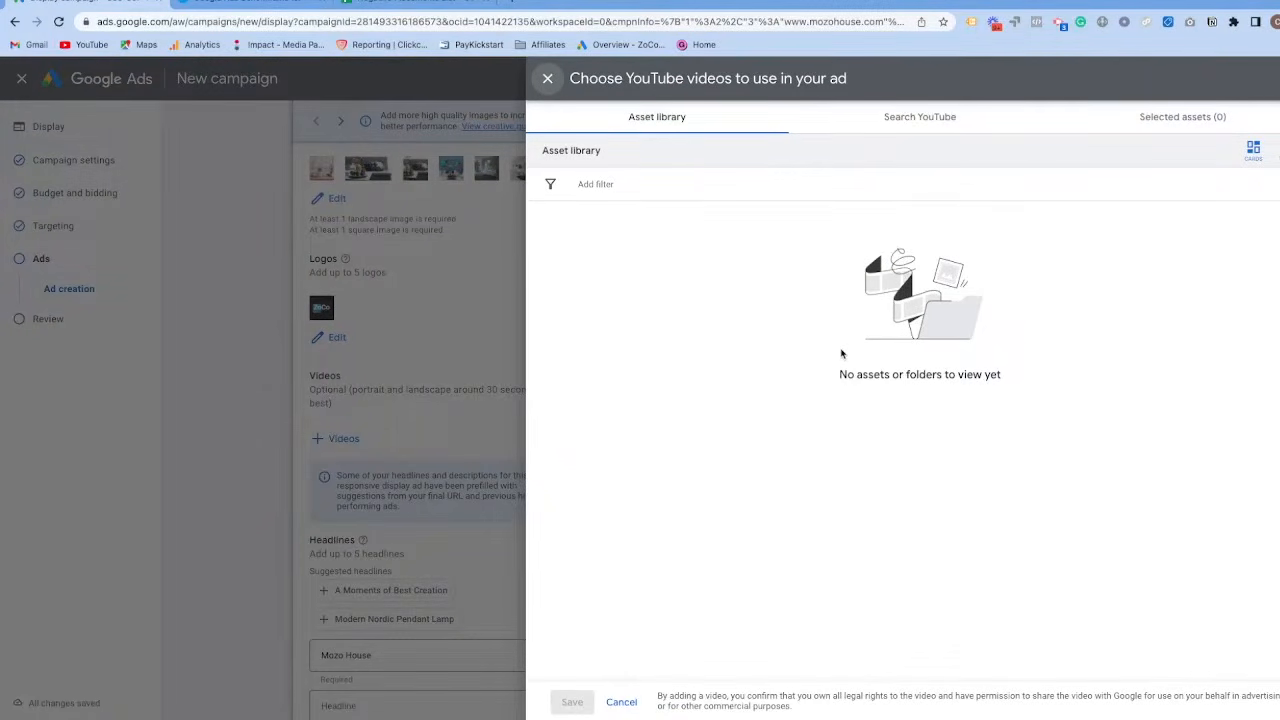
pyautogui.click(922, 119)
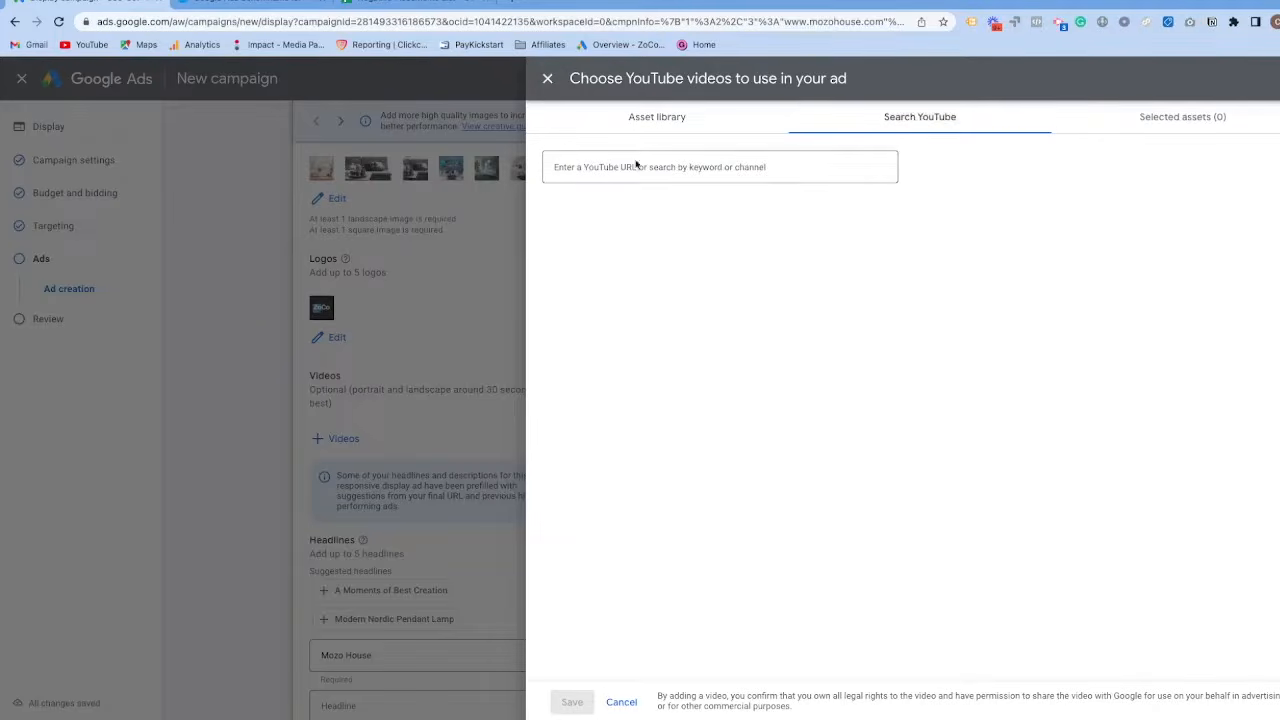
pyautogui.click(678, 125)
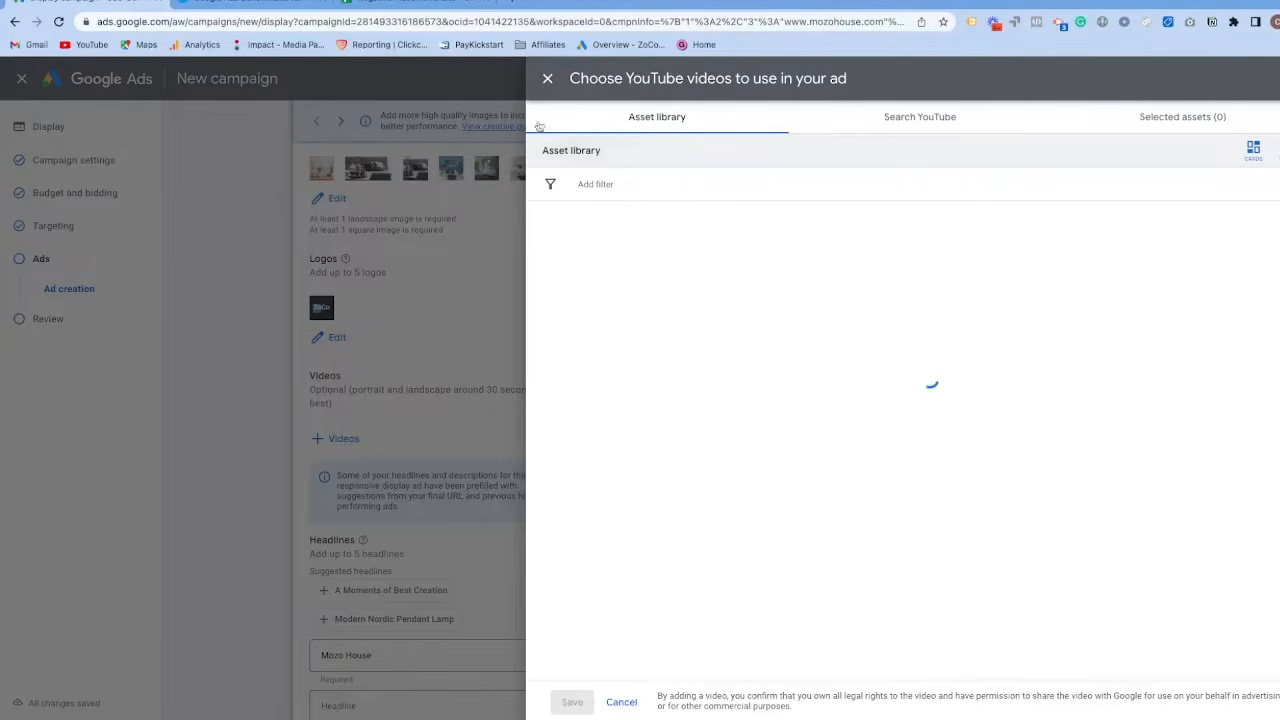
pyautogui.click(547, 79)
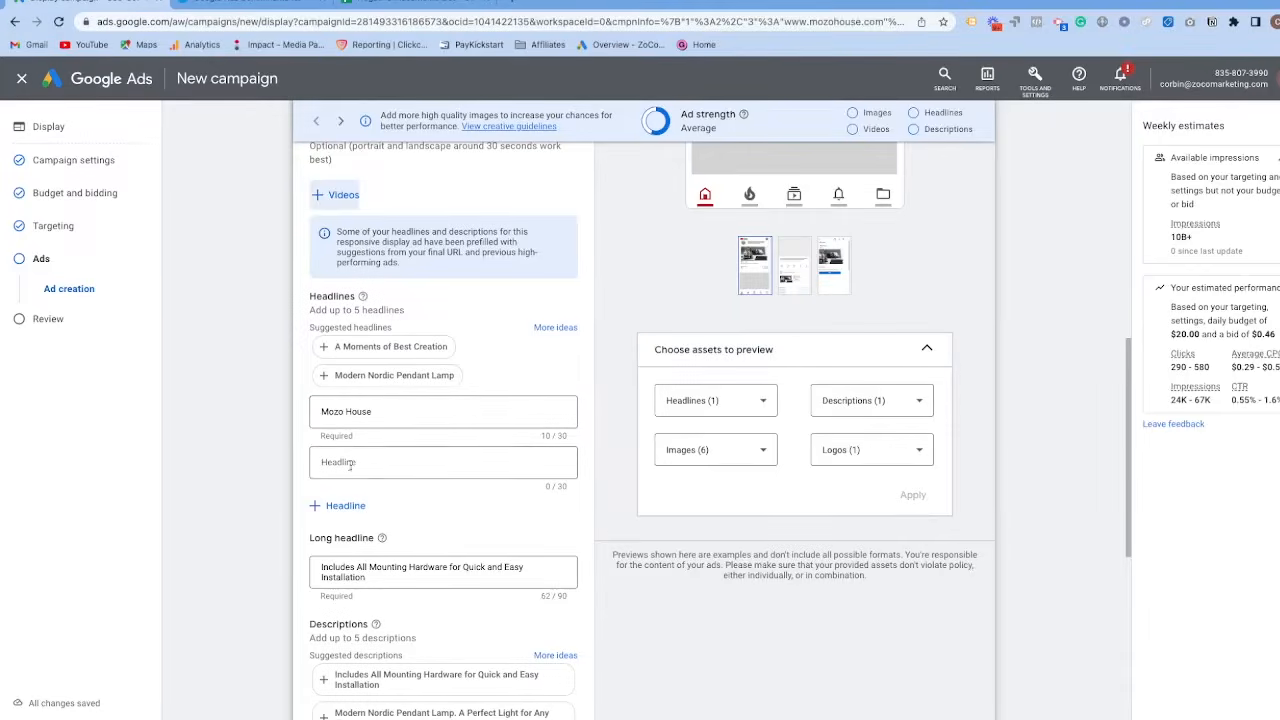
# Add the suggested headlines "A Moments of Best Creation" and "Modern Nordic Pendant Lamp" to the ad.
pyautogui.click(326, 348)
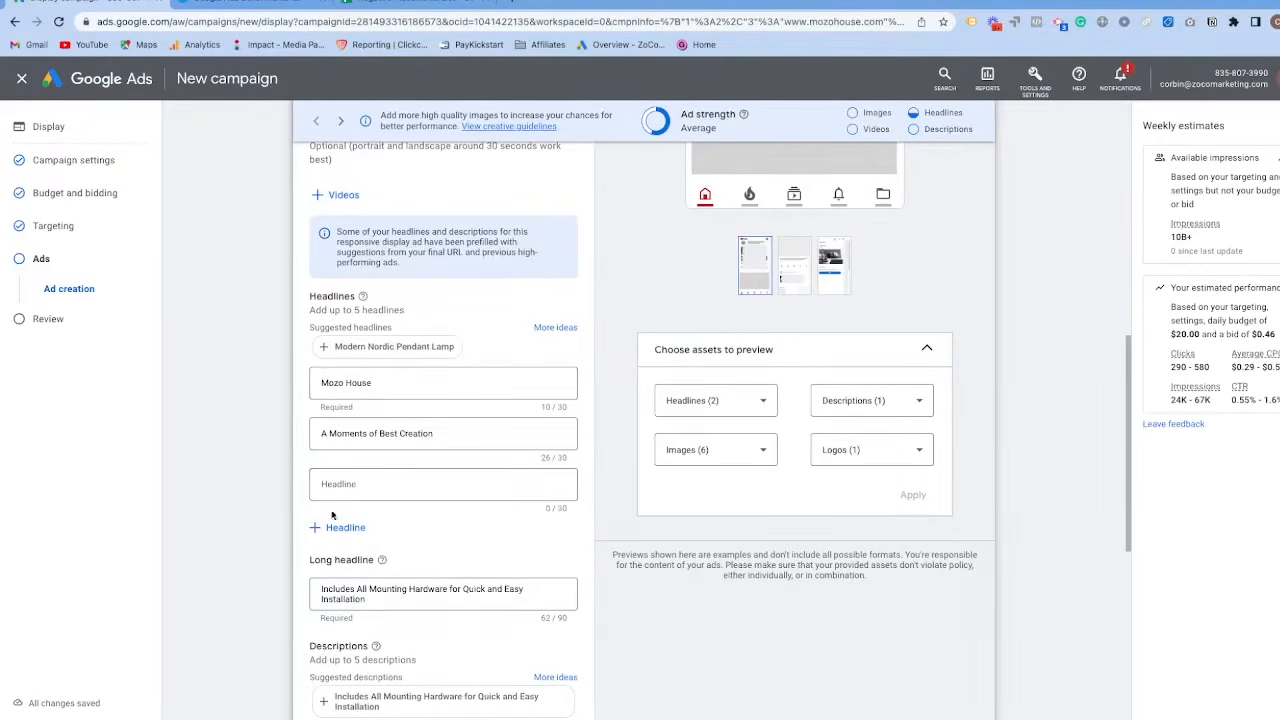
pyautogui.click(330, 346)
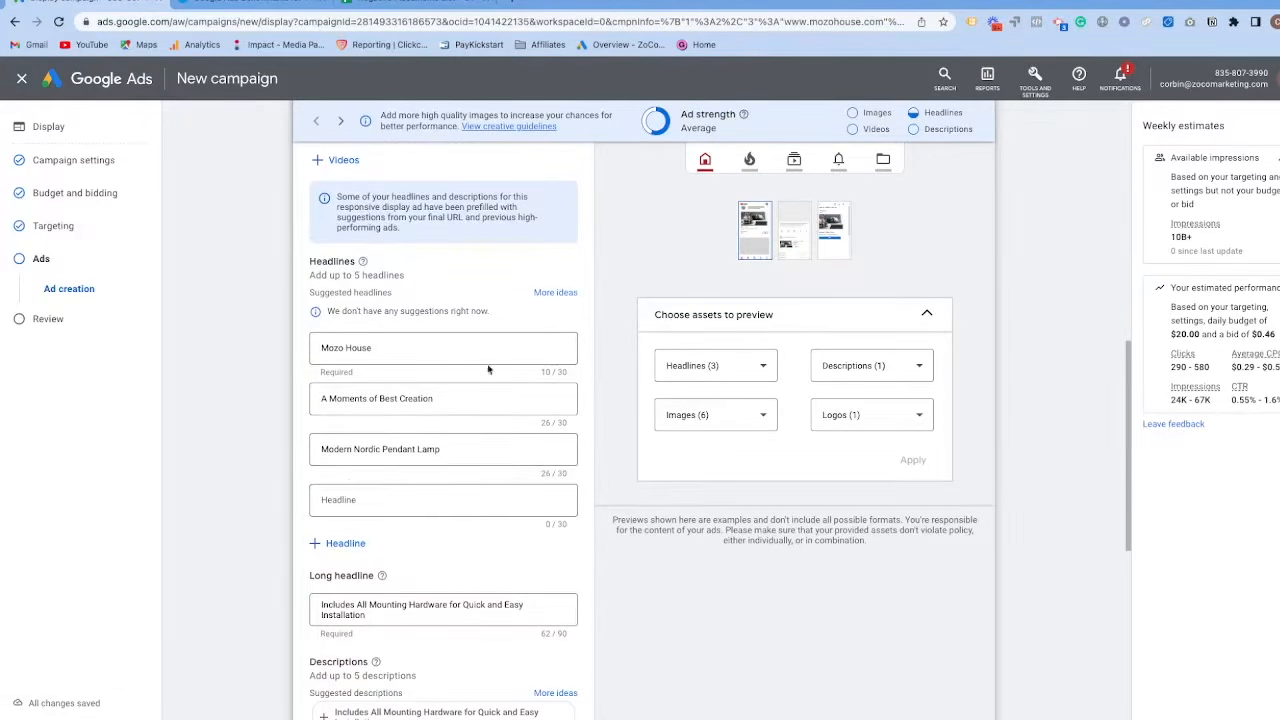
pyautogui.scroll(-1, 495, 368)
pyautogui.click(336, 398)
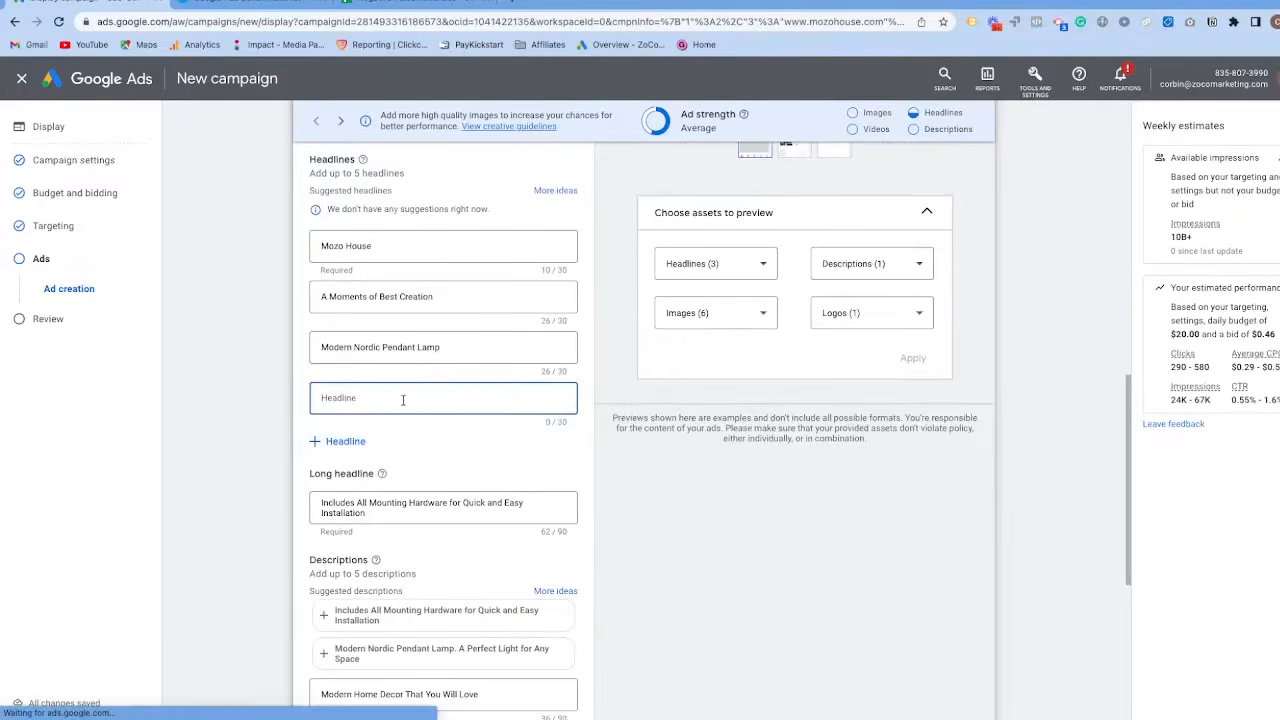
# Add the suggested descriptions "Includes All Mounting Hardware for Quick and Easy Installation" and "Modern Nordic Pendant Lamp. A Perfect Light for Any Space".
pyautogui.scroll(-2, 360, 408)
pyautogui.click(338, 408)
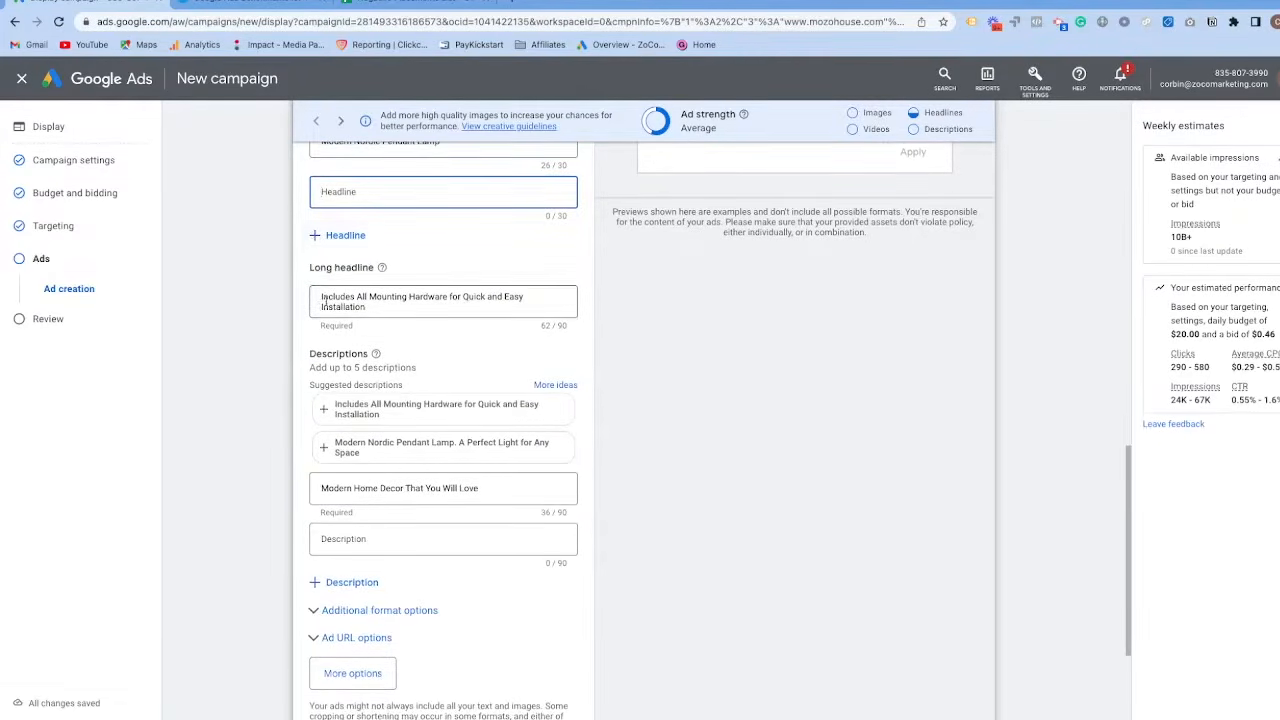
pyautogui.click(330, 412)
pyautogui.click(330, 412)
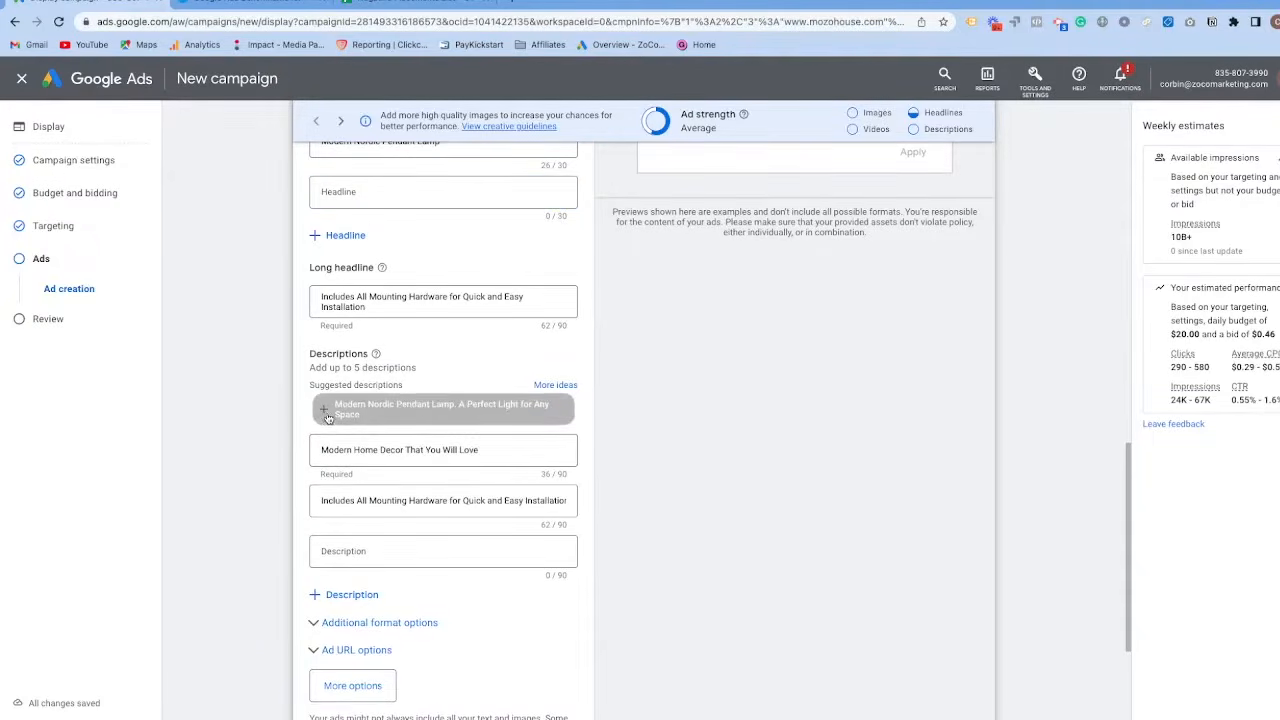
# Return the ad preview to websites and apps and refresh it to see a different asset combination.
pyautogui.scroll(-1, 375, 436)
pyautogui.scroll(12, 375, 436)
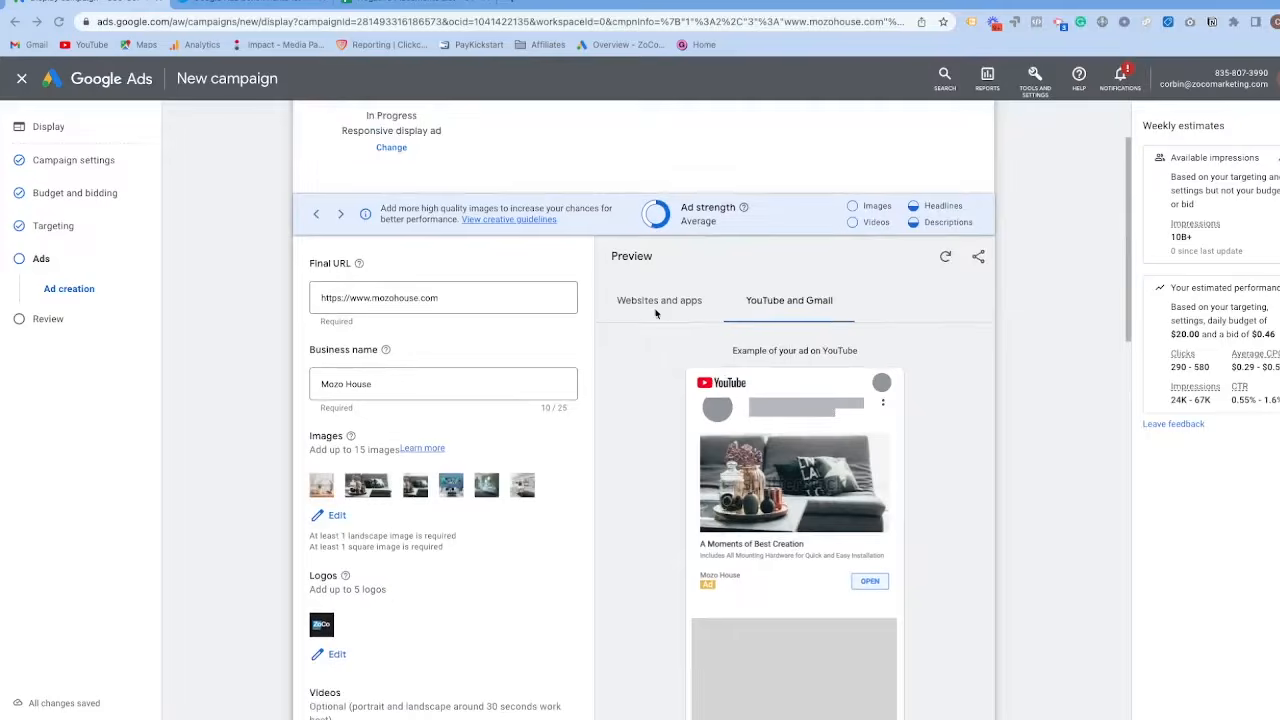
pyautogui.click(657, 302)
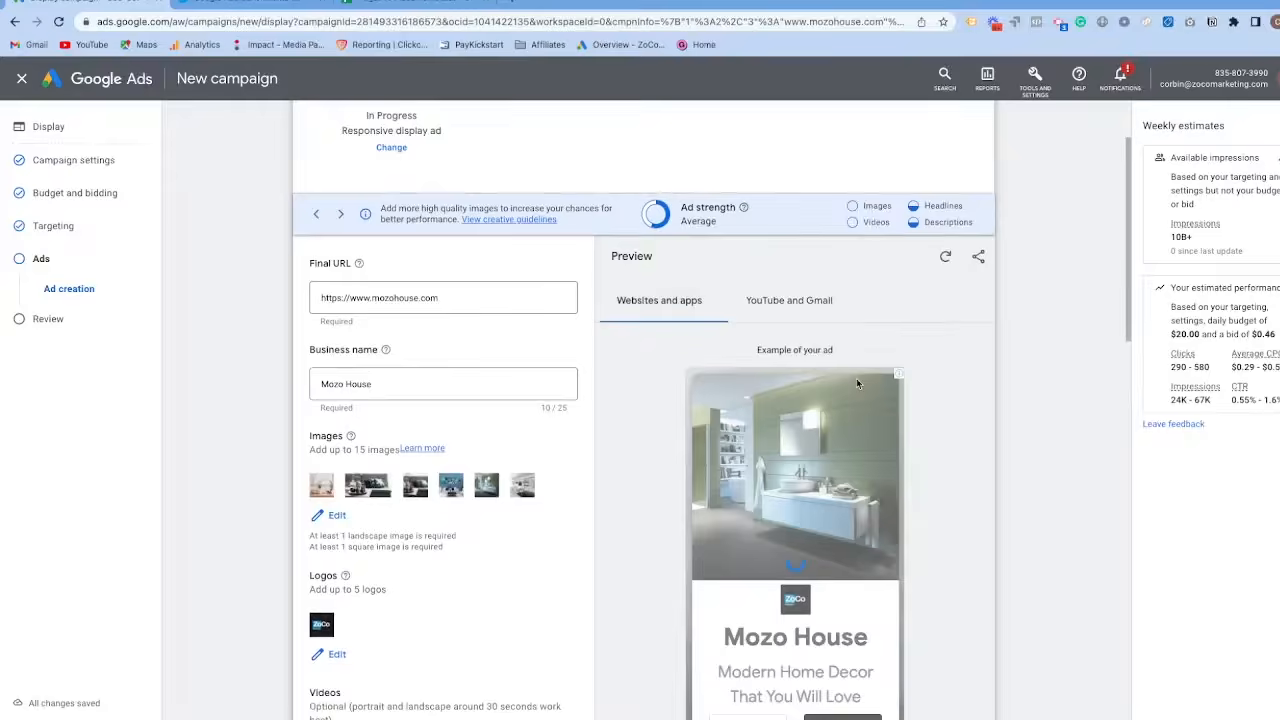
pyautogui.scroll(-1, 856, 378)
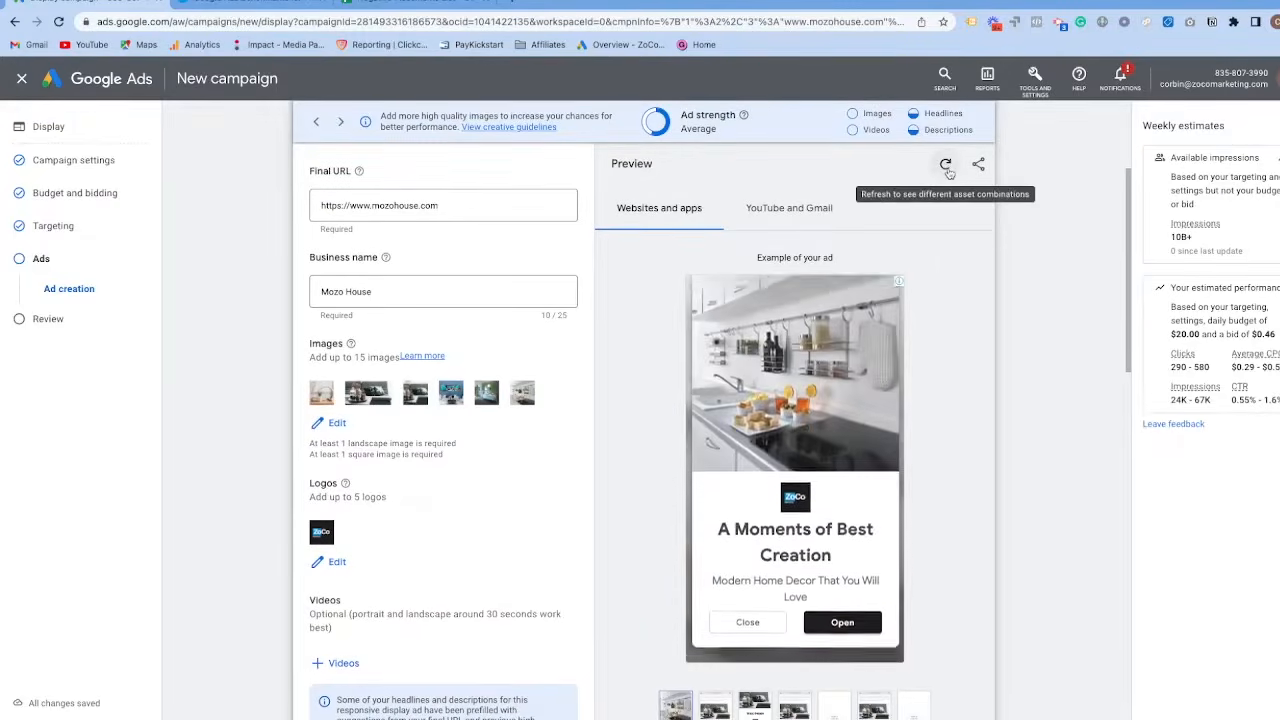
pyautogui.click(946, 164)
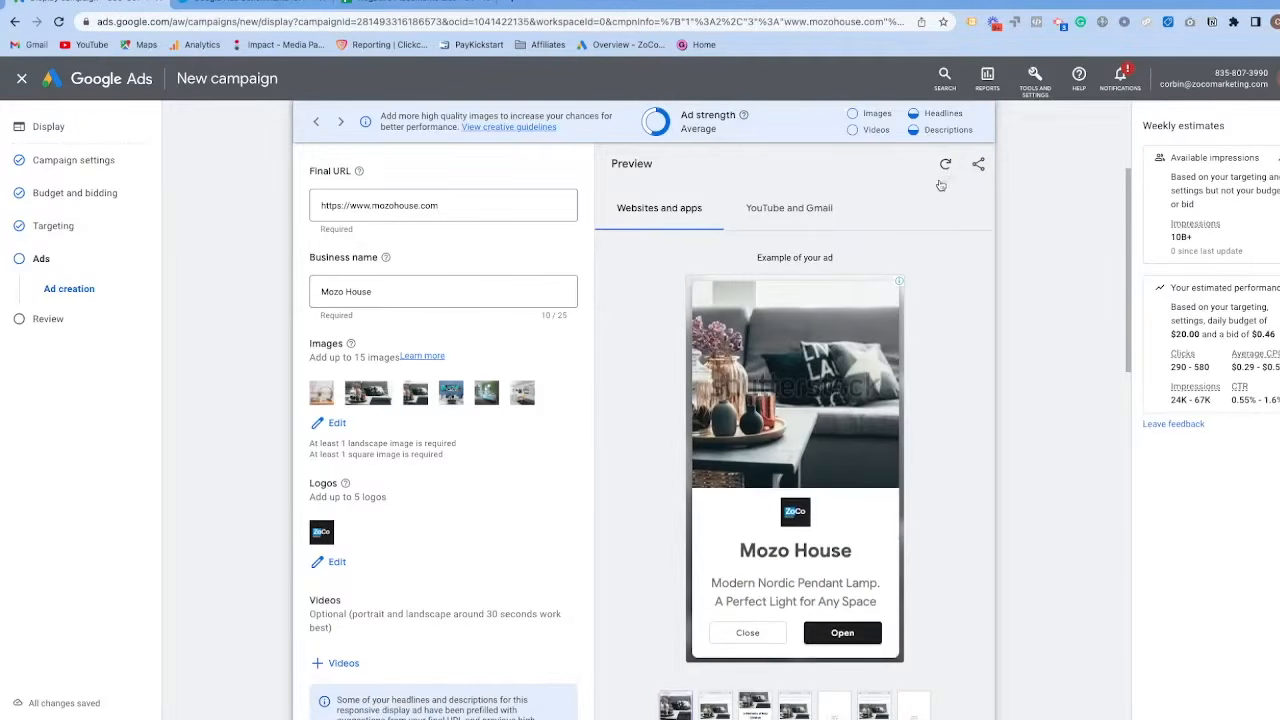
# Preview several other ad formats and expand the format thumbnails to show the full set.
pyautogui.scroll(-2, 618, 405)
pyautogui.scroll(-1, 618, 405)
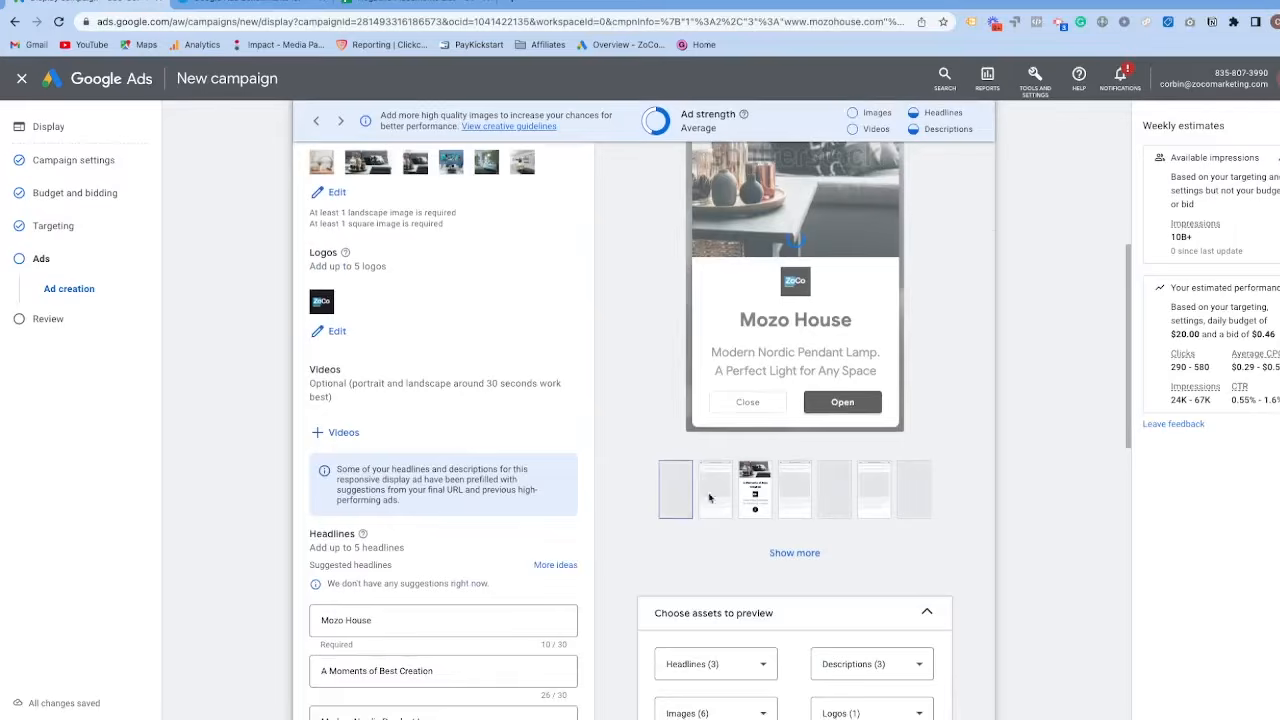
pyautogui.click(766, 488)
pyautogui.click(799, 489)
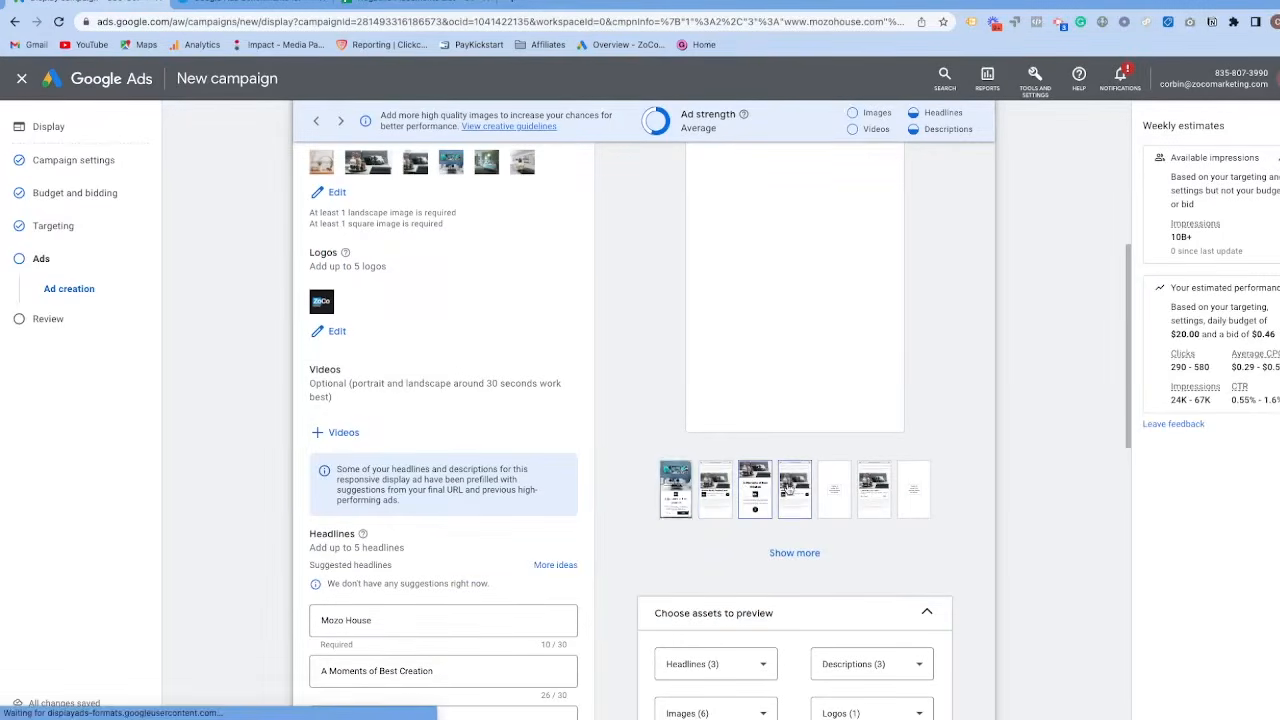
pyautogui.click(840, 491)
pyautogui.click(806, 554)
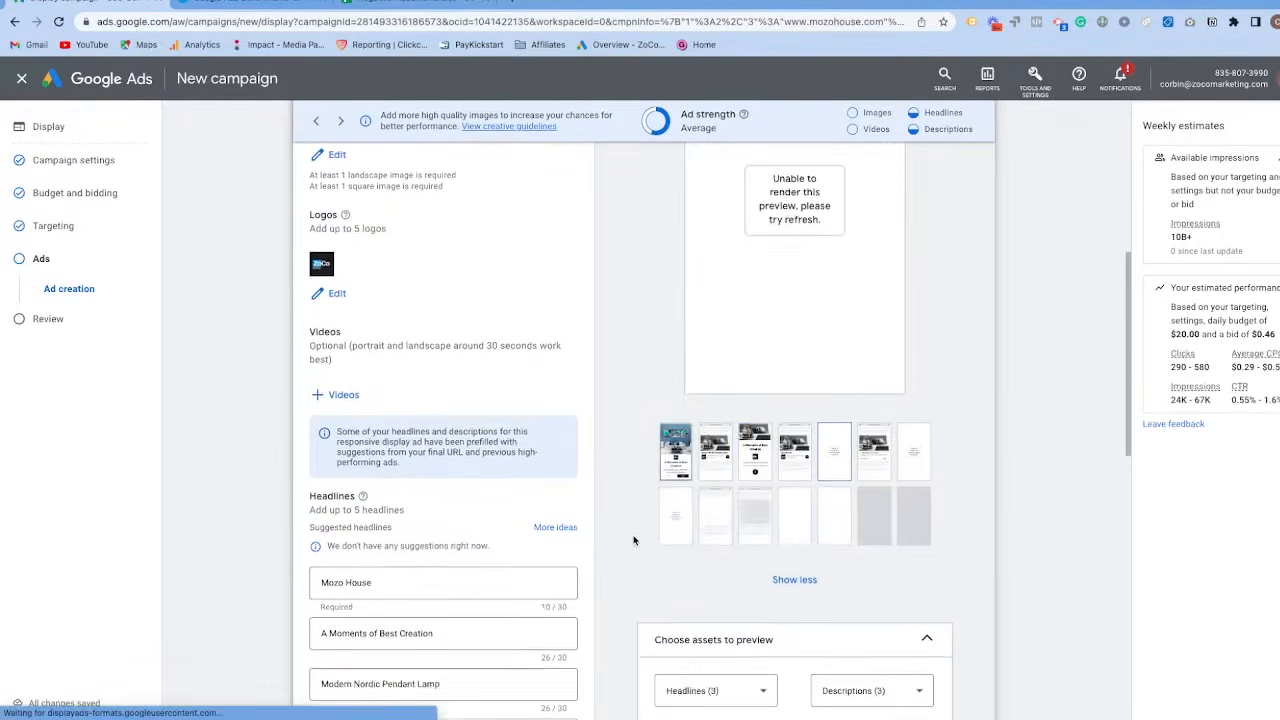
pyautogui.scroll(-2, 760, 500)
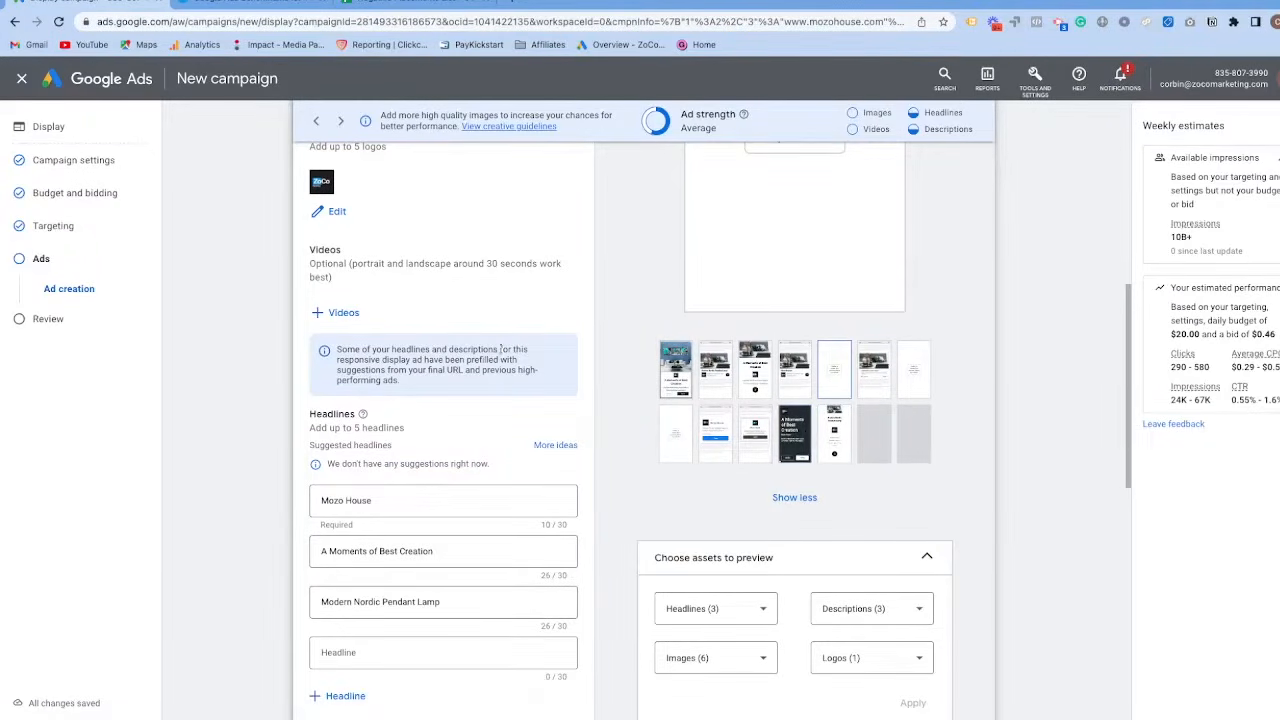
# Check which headlines can be chosen for the preview and close the list without altering the selection.
pyautogui.scroll(-2, 649, 423)
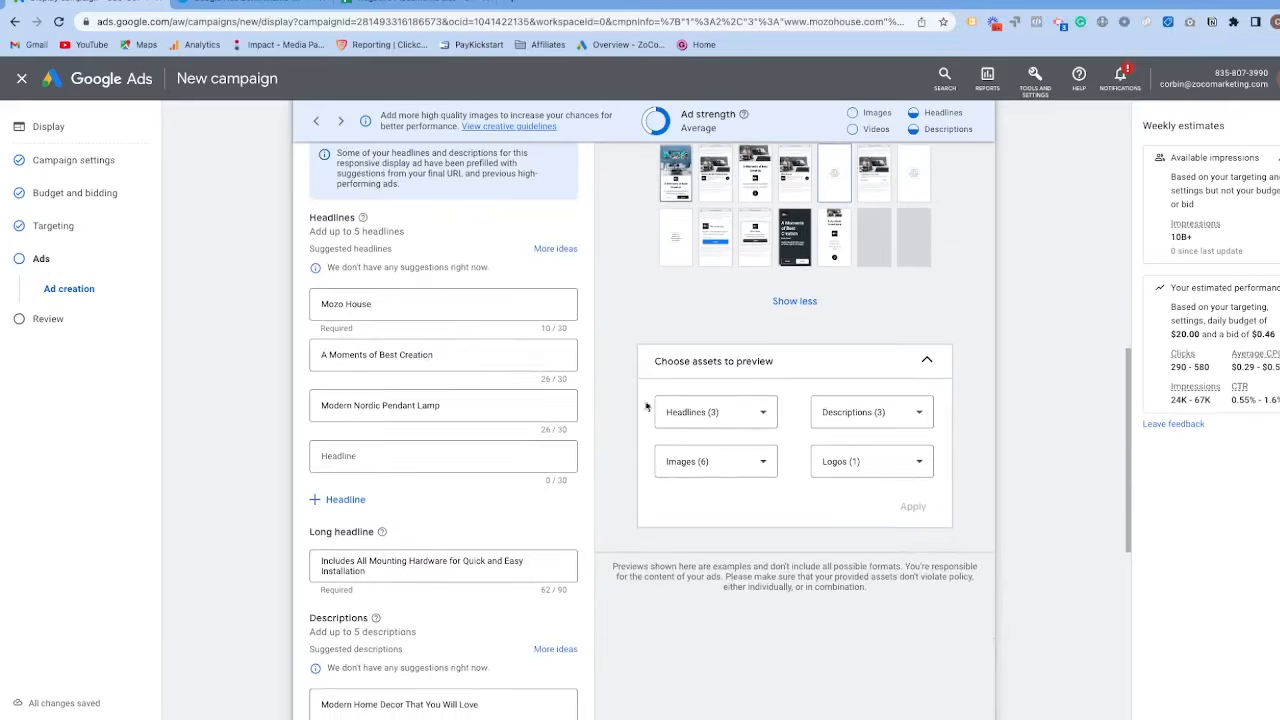
pyautogui.scroll(1, 506, 393)
pyautogui.click(705, 433)
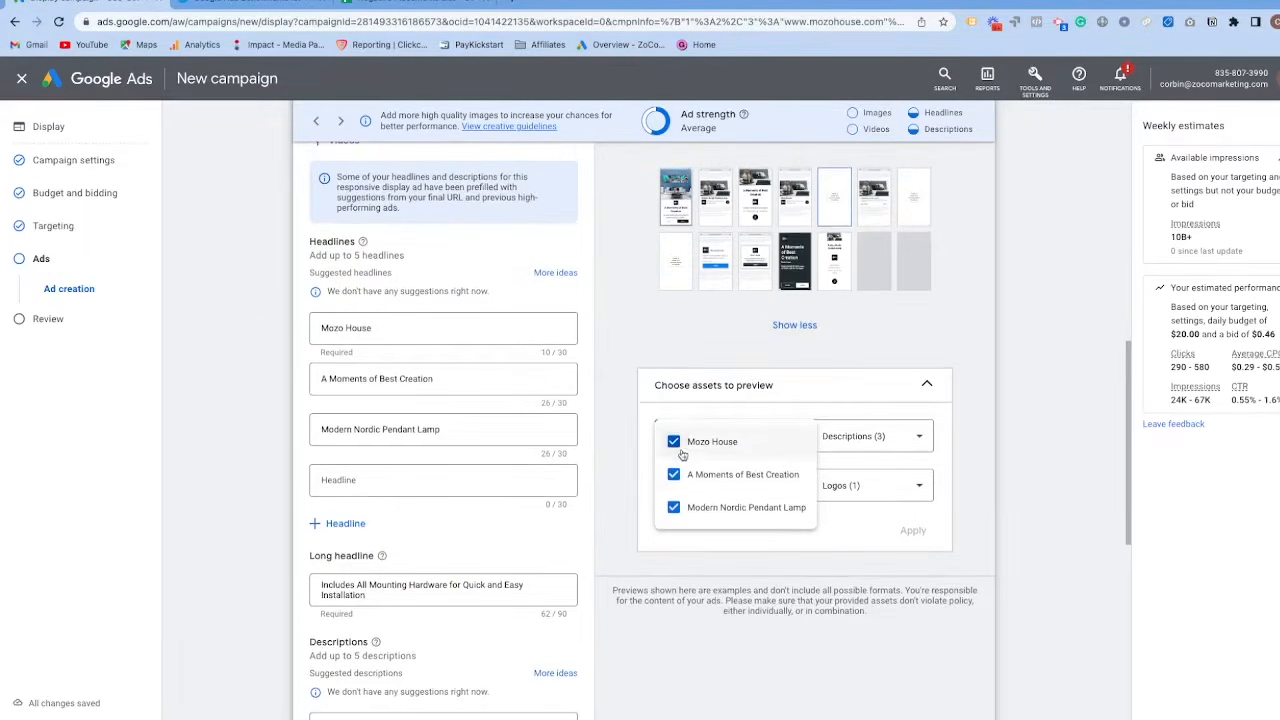
pyautogui.click(638, 410)
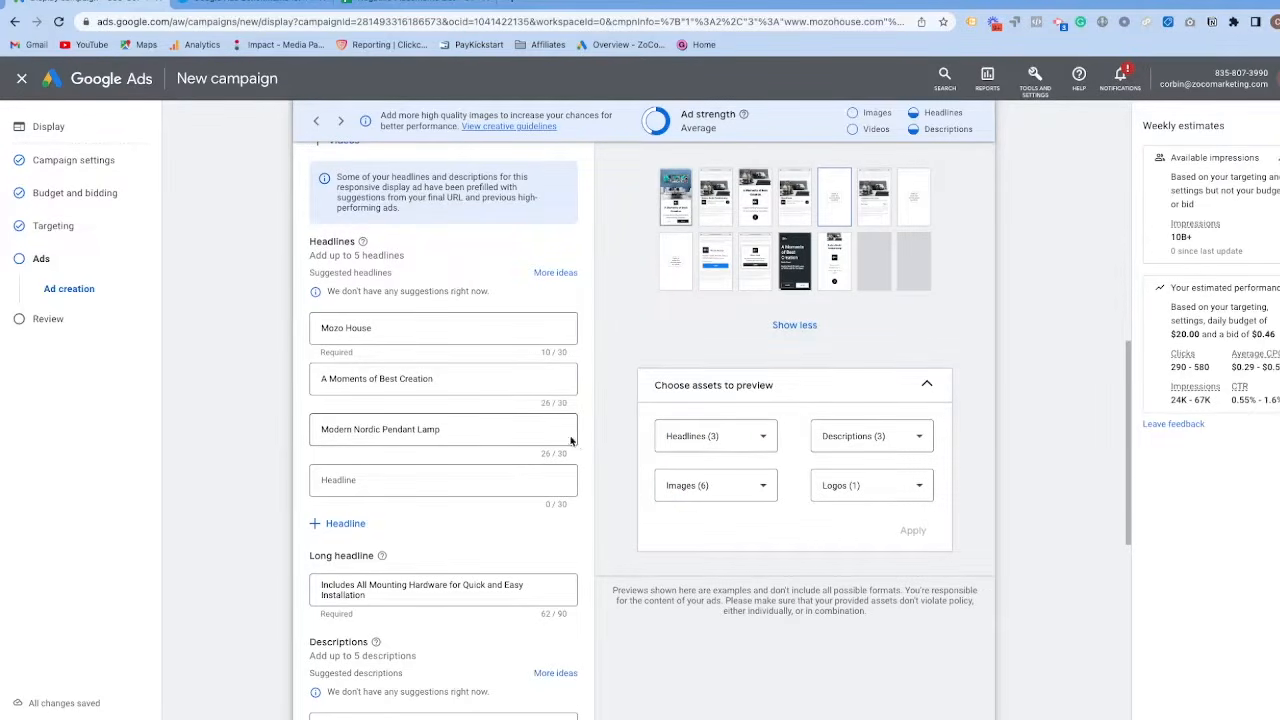
# Review the ad's headlines and descriptions, and expand the additional format options to examine asset enhancements, auto-generated video and native formats.
pyautogui.scroll(-3, 571, 437)
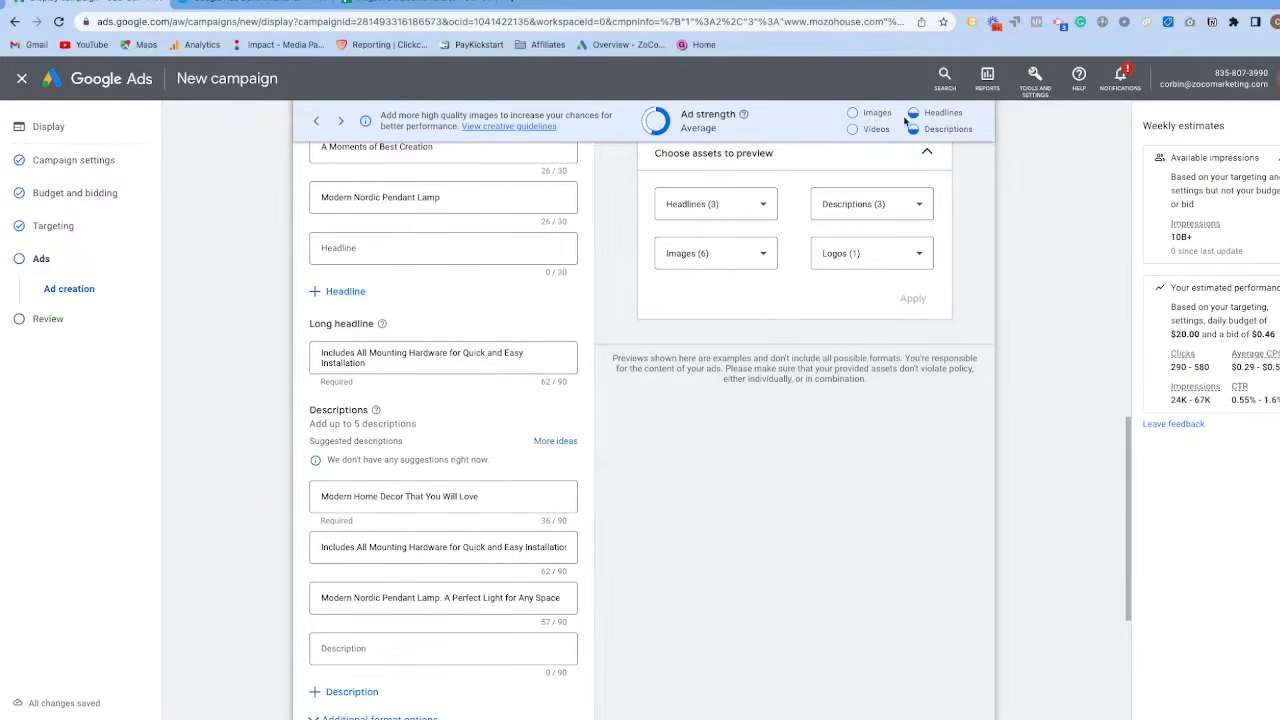
pyautogui.scroll(-3, 523, 263)
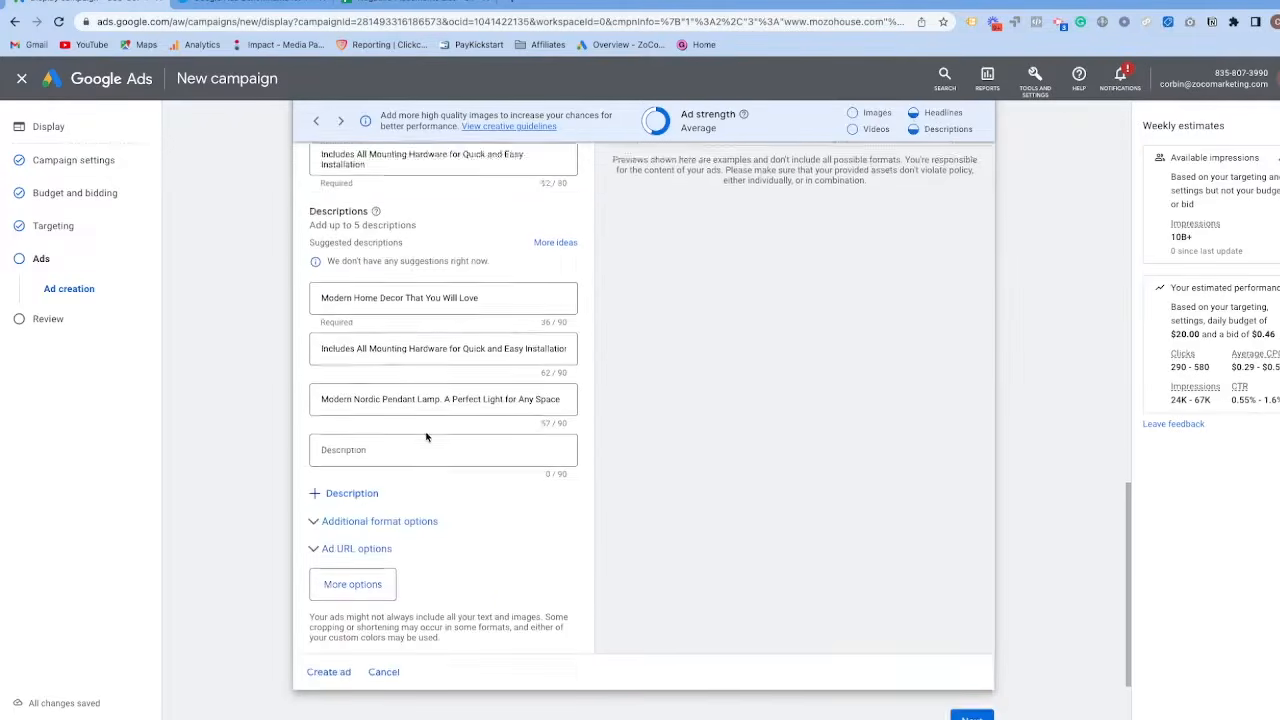
pyautogui.scroll(5, 418, 384)
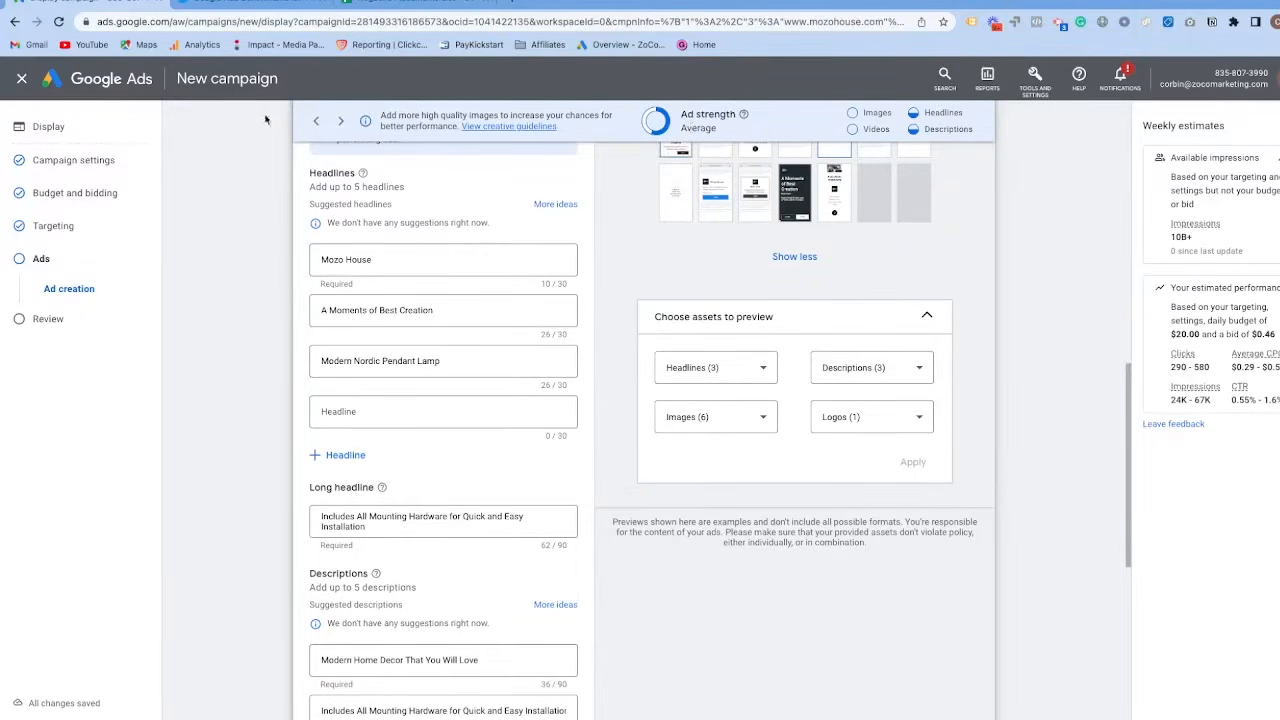
pyautogui.scroll(-5, 580, 225)
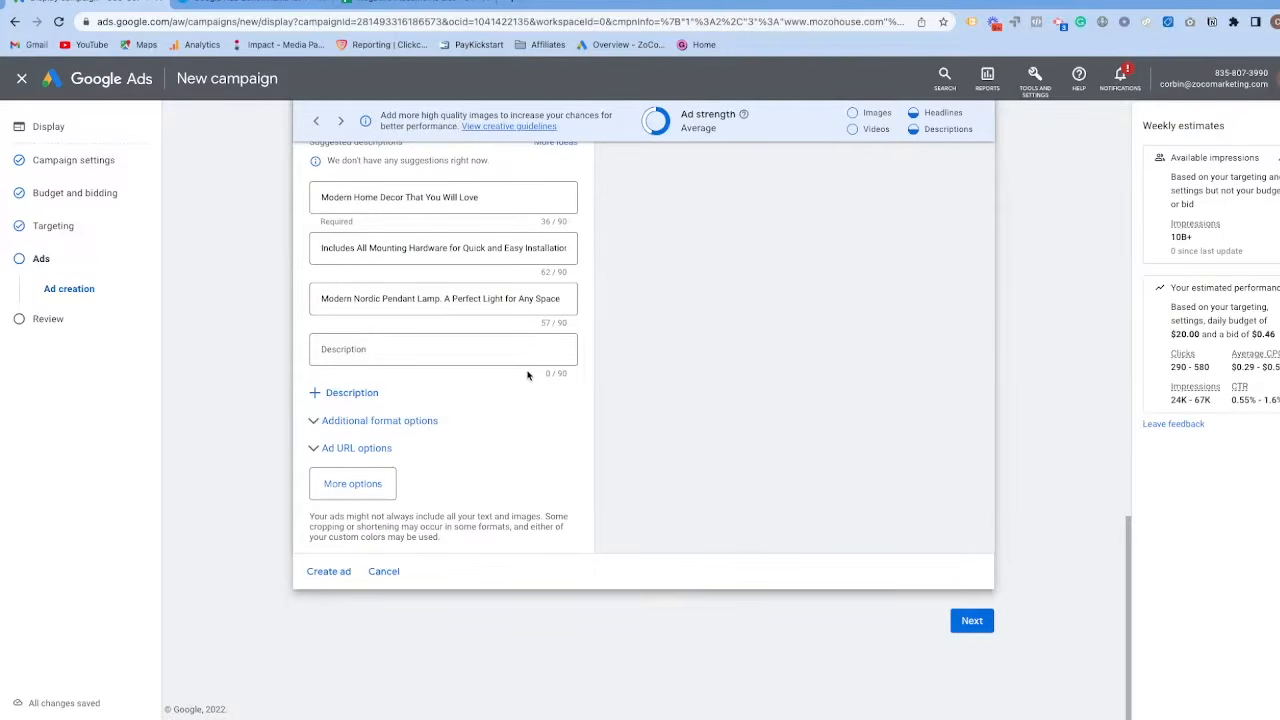
pyautogui.click(328, 425)
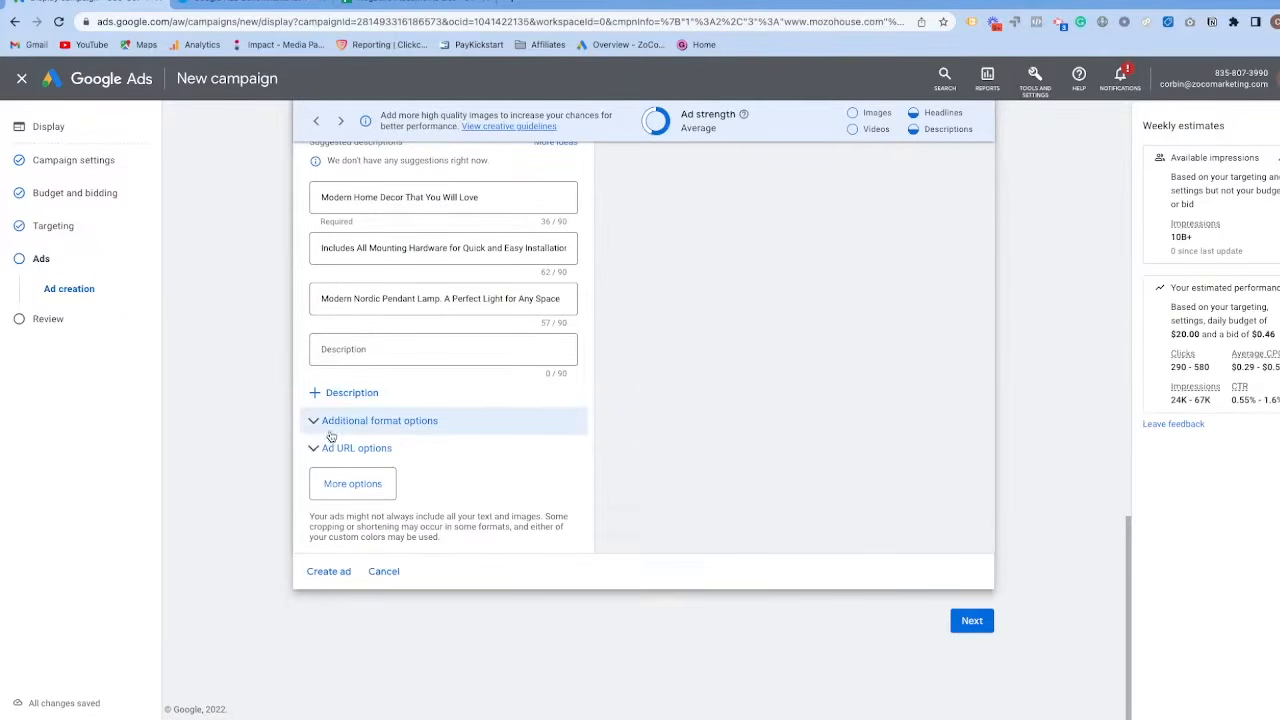
pyautogui.scroll(-4, 335, 428)
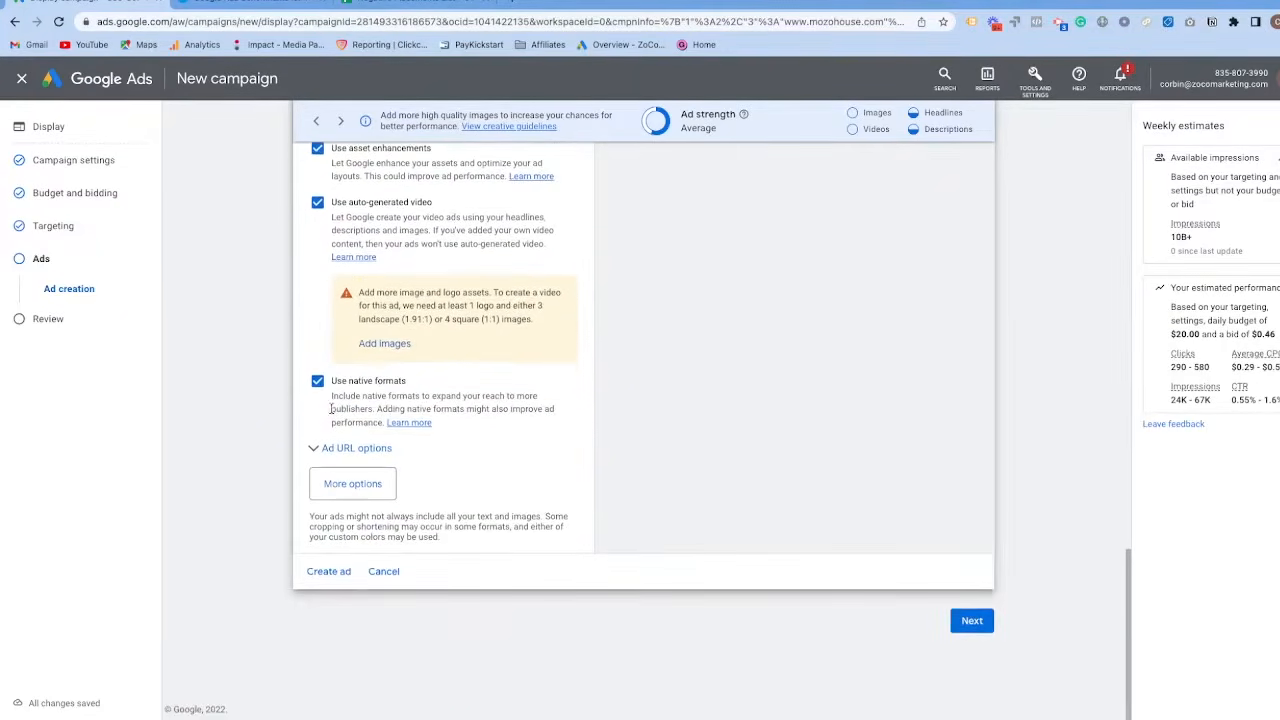
pyautogui.scroll(2, 334, 467)
pyautogui.scroll(-2, 310, 426)
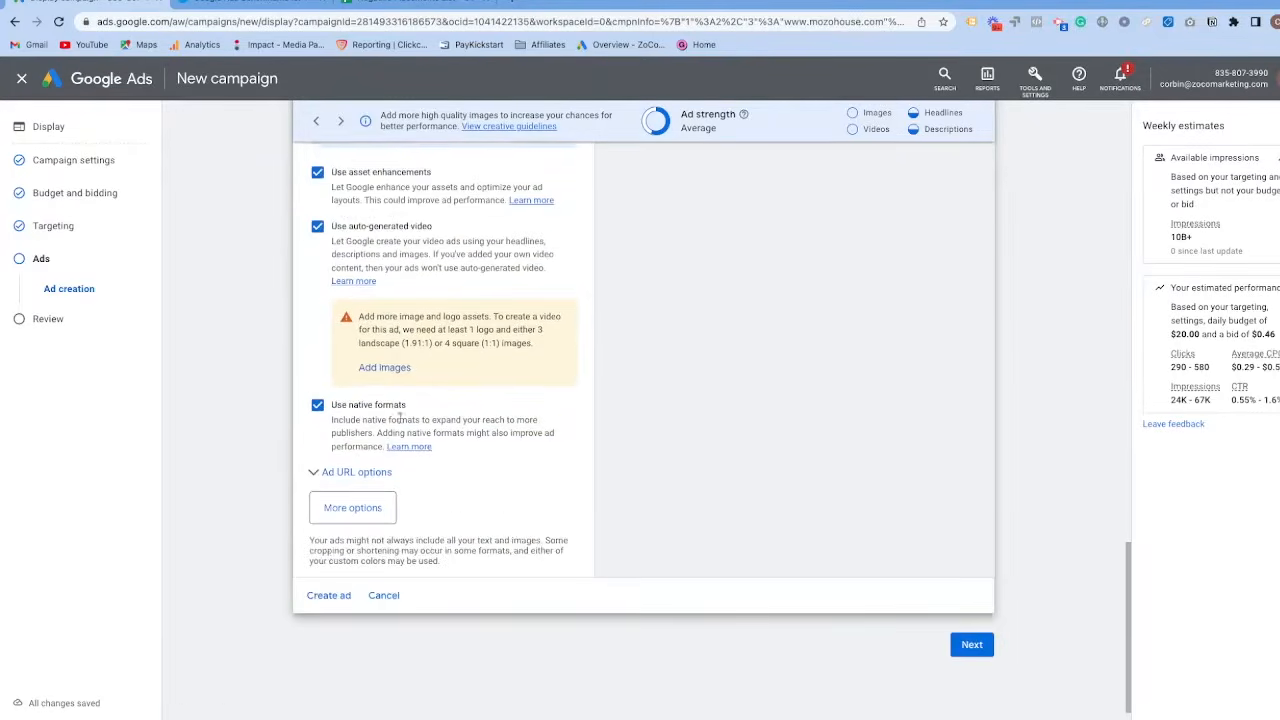
# Add the custom colors option to the responsive display ad.
pyautogui.click(342, 488)
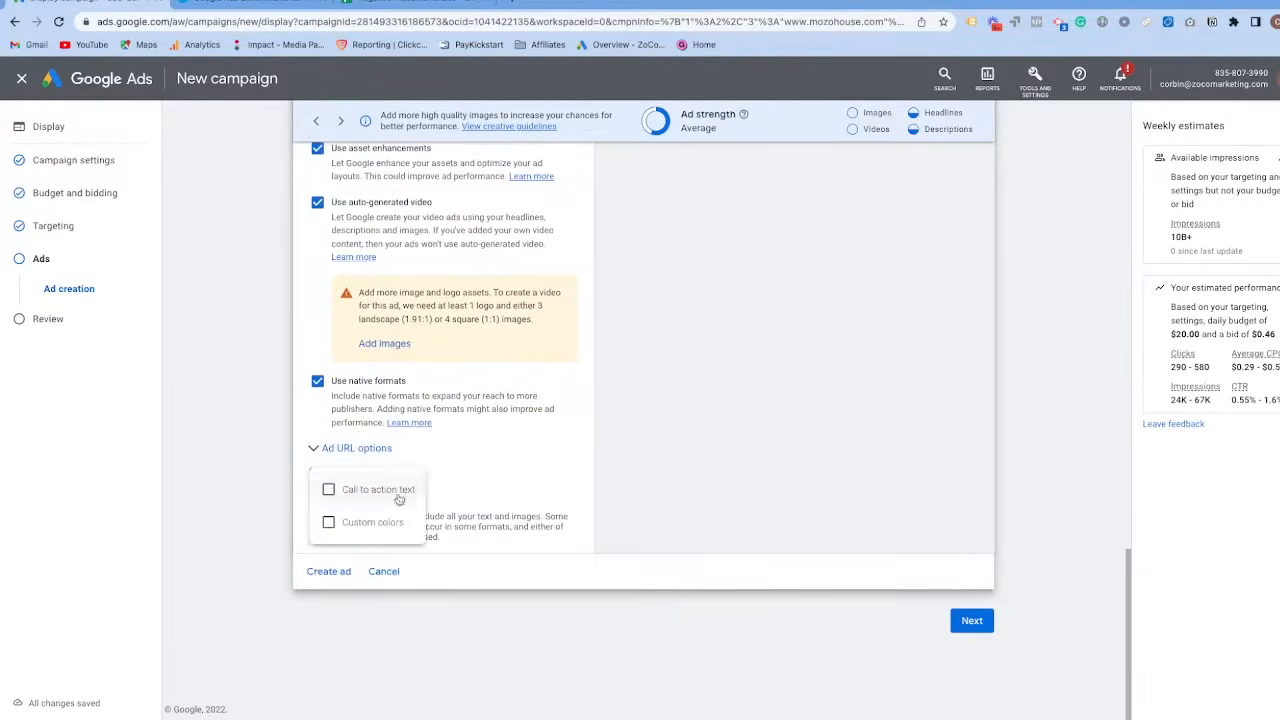
pyautogui.click(364, 520)
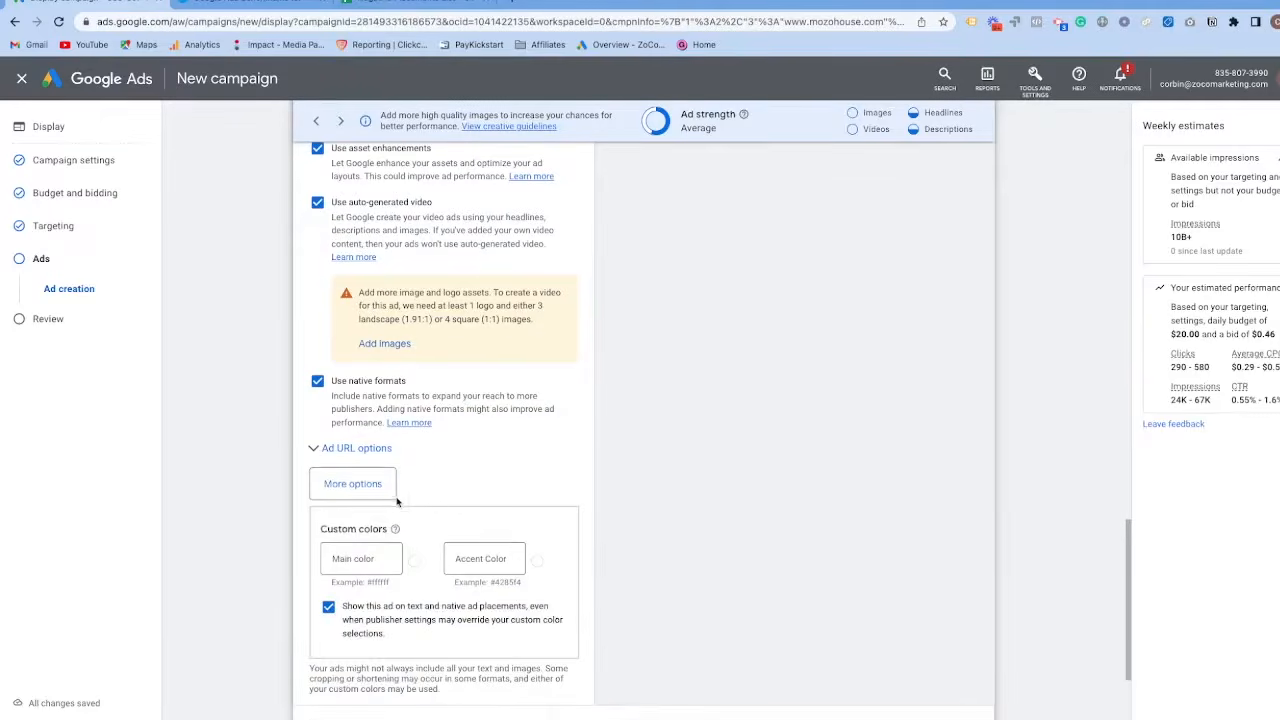
pyautogui.scroll(-1, 444, 500)
pyautogui.scroll(-1, 444, 500)
pyautogui.scroll(1, 471, 465)
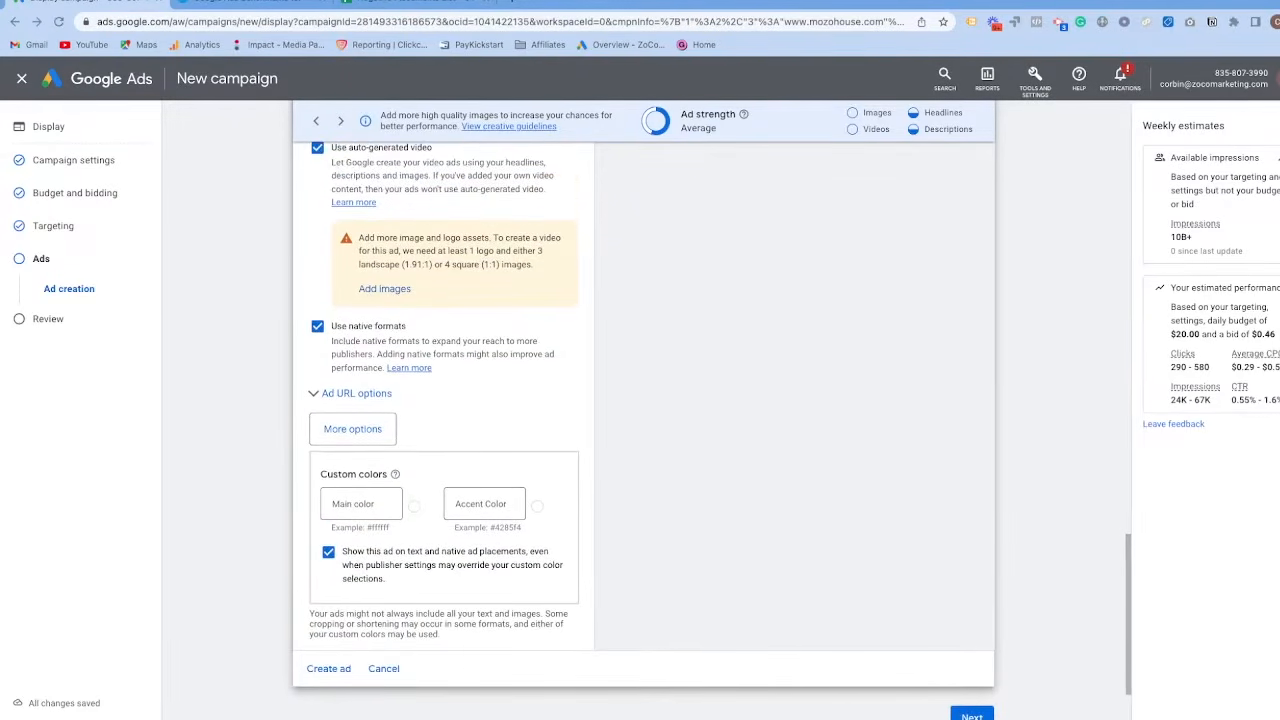
# Search Google for a color picker in a new browser tab, choose a bright green and copy its hex code #03fc62.
pyautogui.click(508, 4)
pyautogui.write('color')
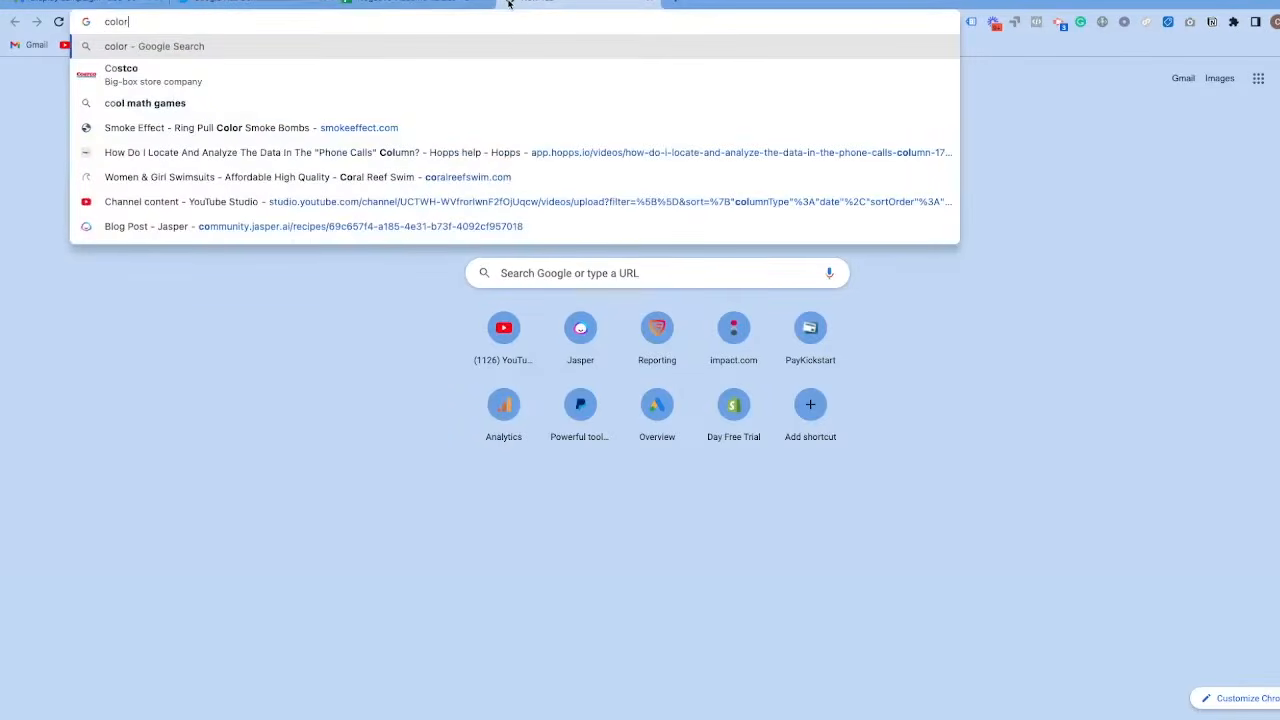
pyautogui.write(' pick')
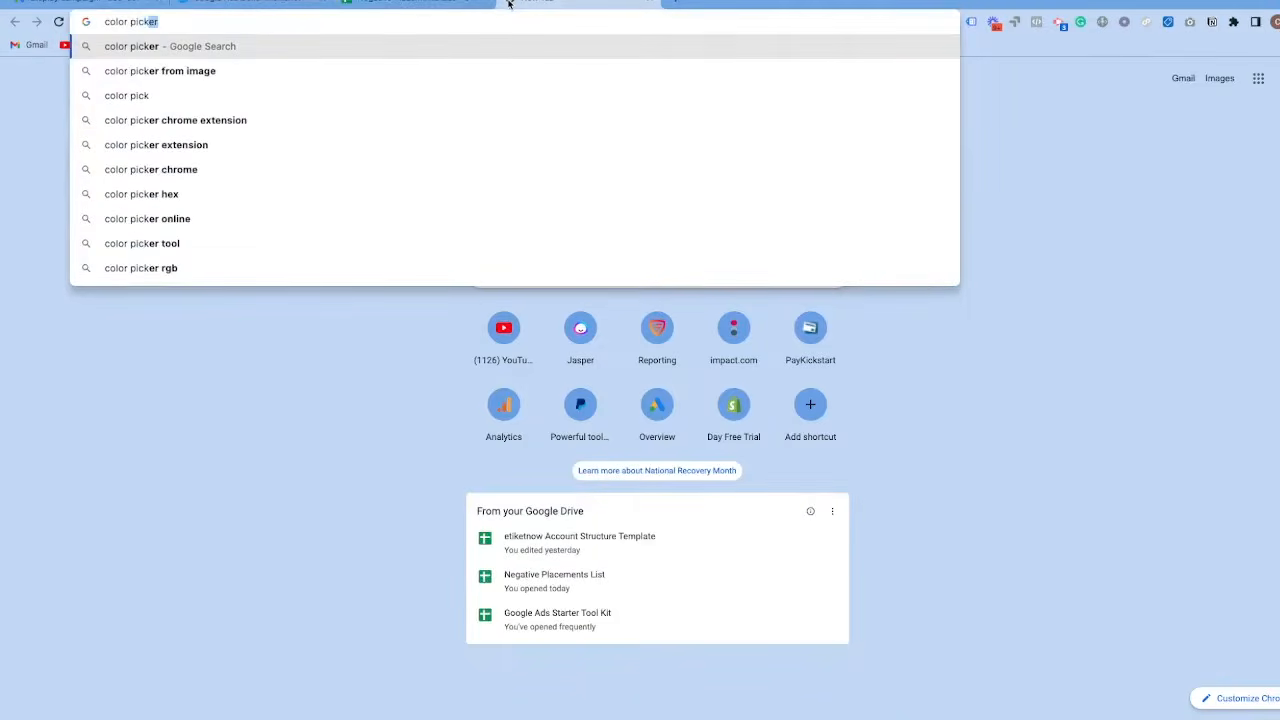
pyautogui.press('Return')
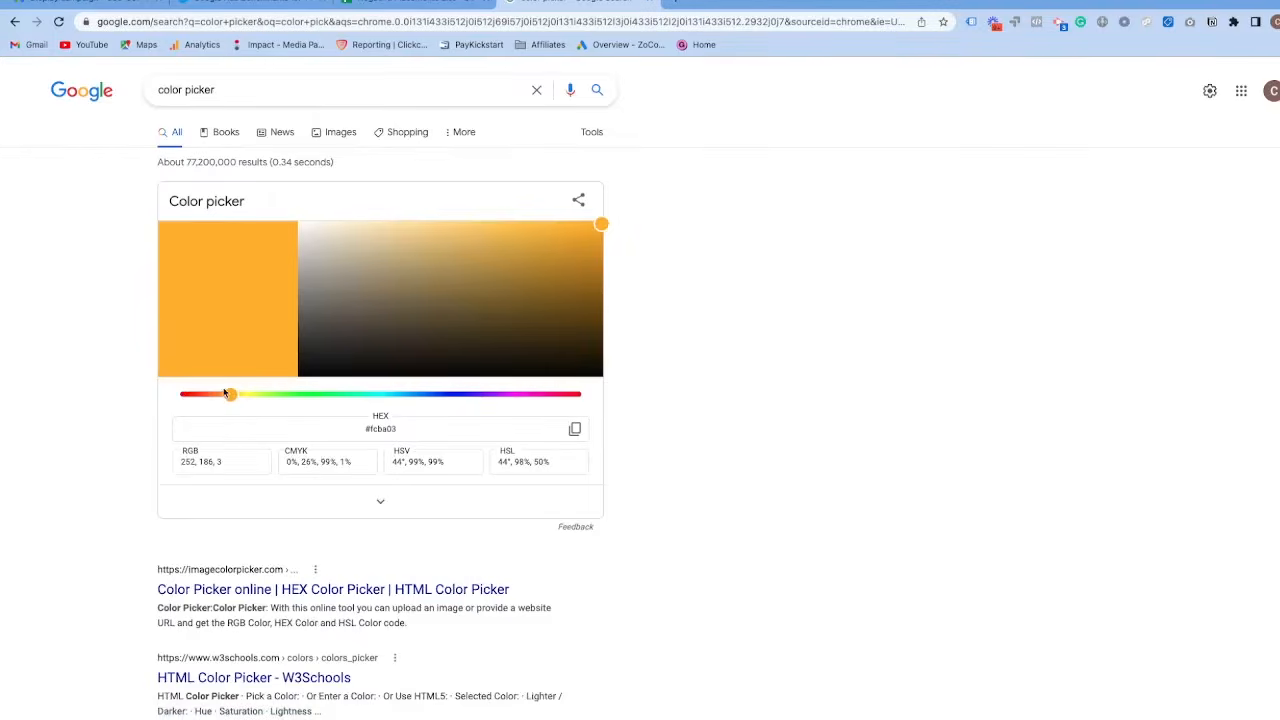
pyautogui.moveTo(226, 392); pyautogui.dragTo(344, 402)
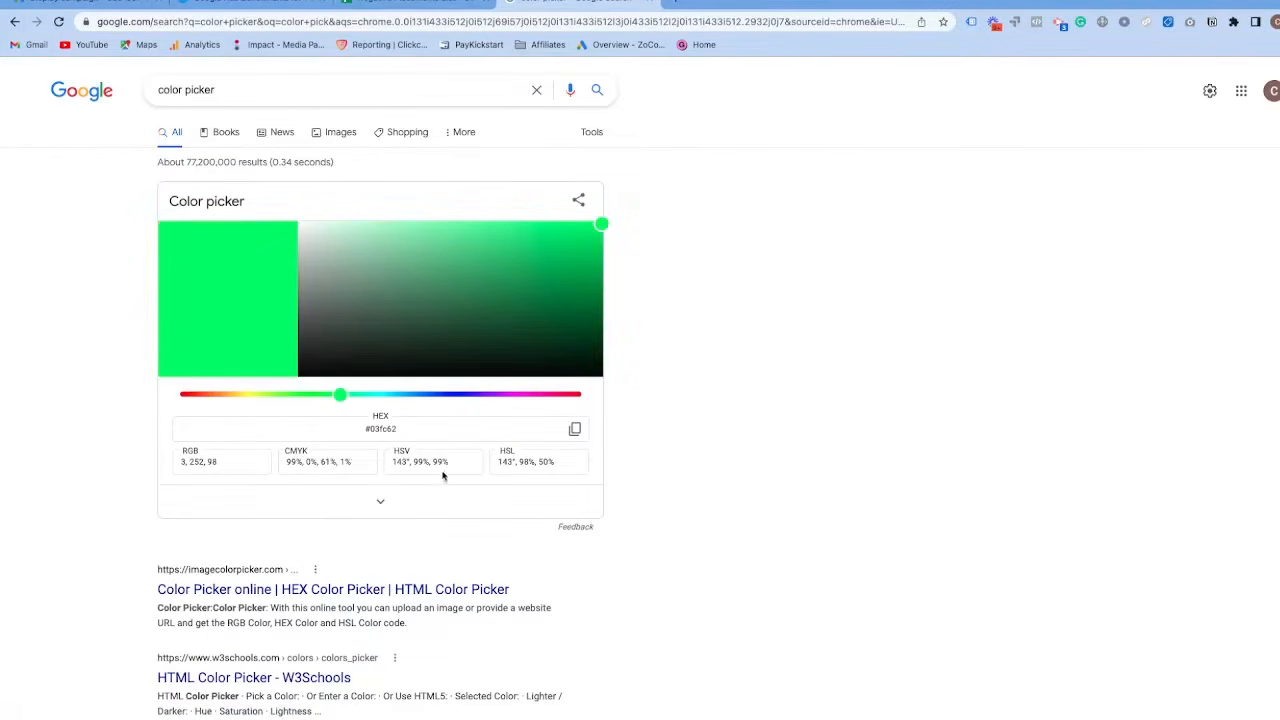
pyautogui.moveTo(400, 425); pyautogui.dragTo(358, 428)
pyautogui.hotkey('ctrl', 'c')
# Return to the Google Ads campaign, set the ad's accent color to #03fc62 and preview it in the first ad format.
pyautogui.click(119, 2)
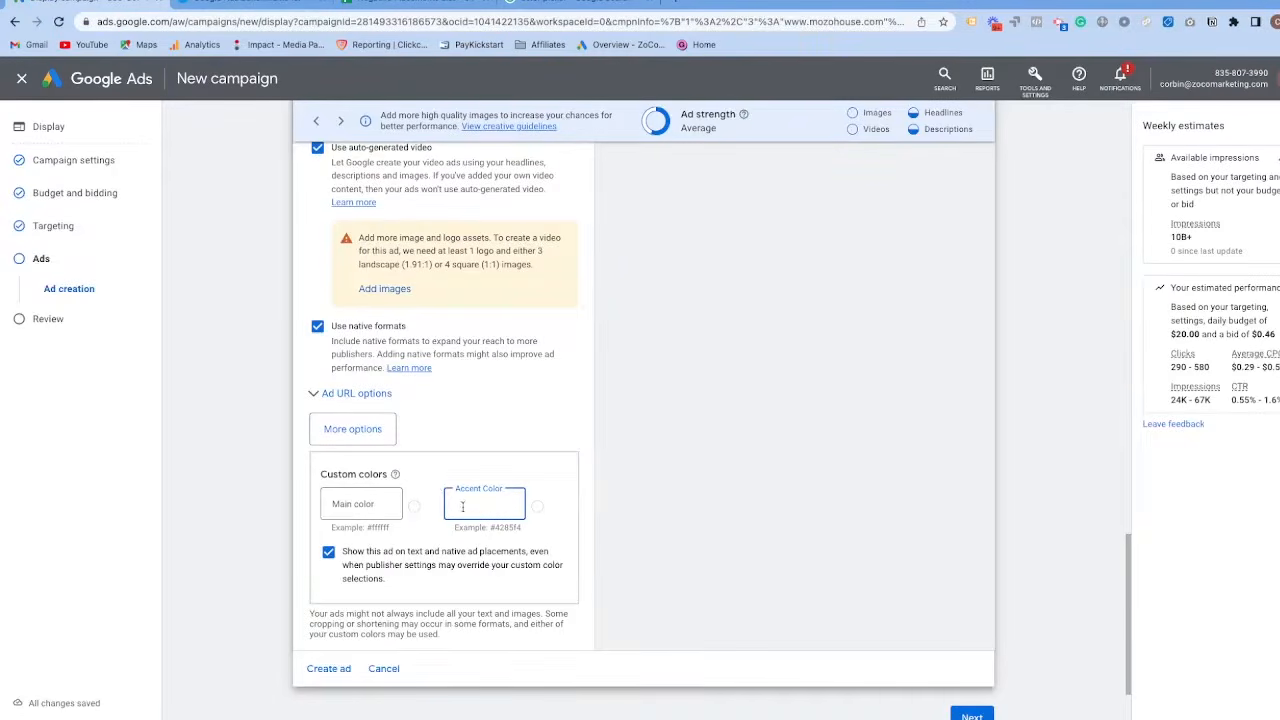
pyautogui.hotkey('ctrl', 'v')
pyautogui.scroll(15, 669, 391)
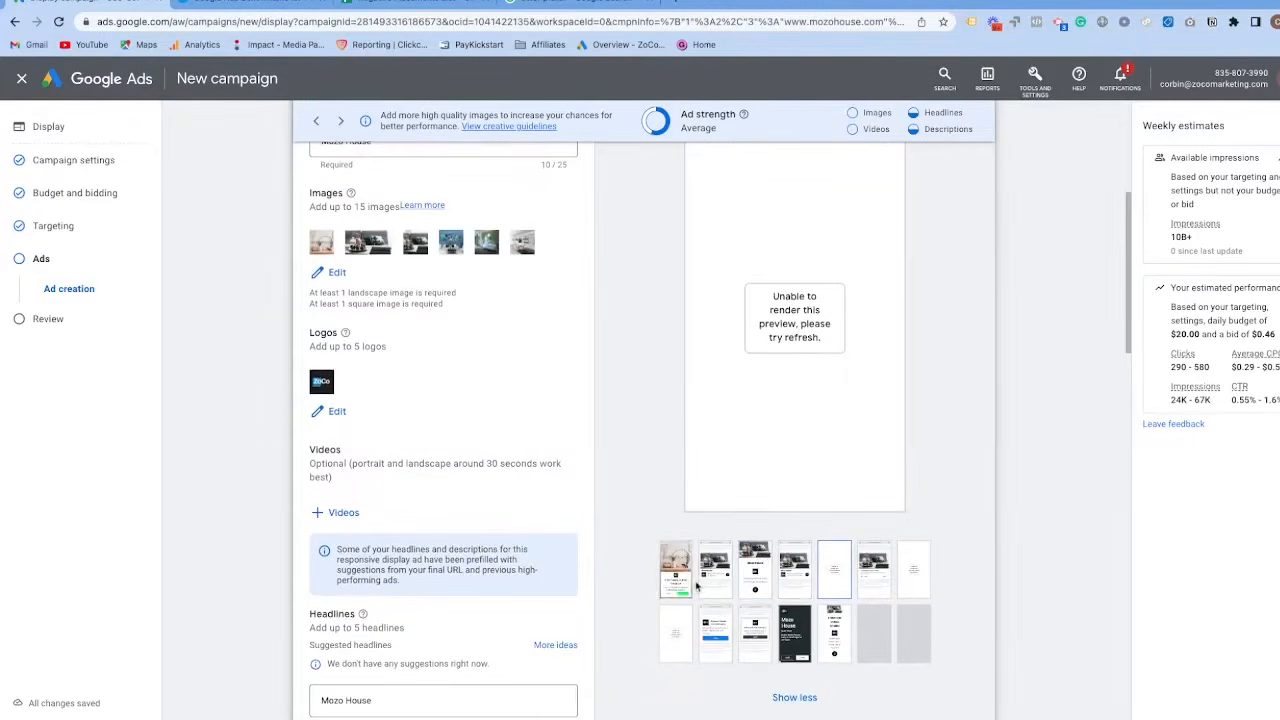
pyautogui.click(684, 593)
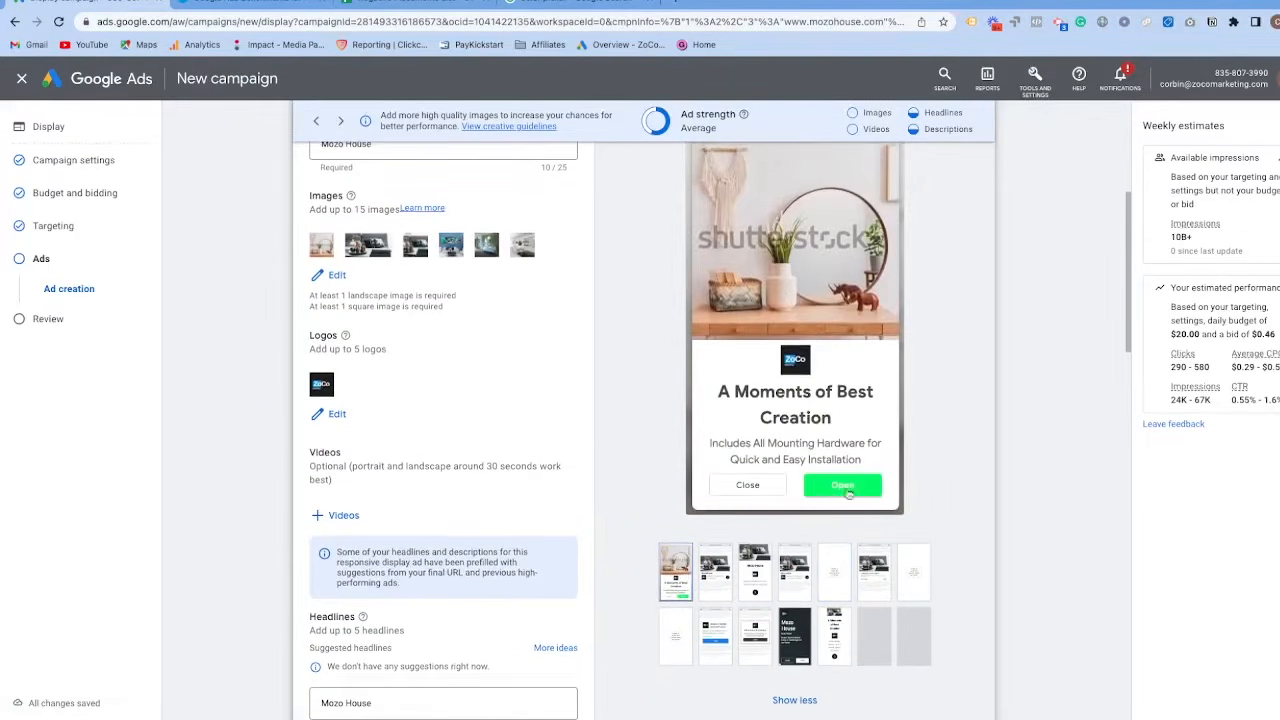
# Try #03fc62 as the ad's main color as well, and clear the main color again.
pyautogui.scroll(-15, 643, 451)
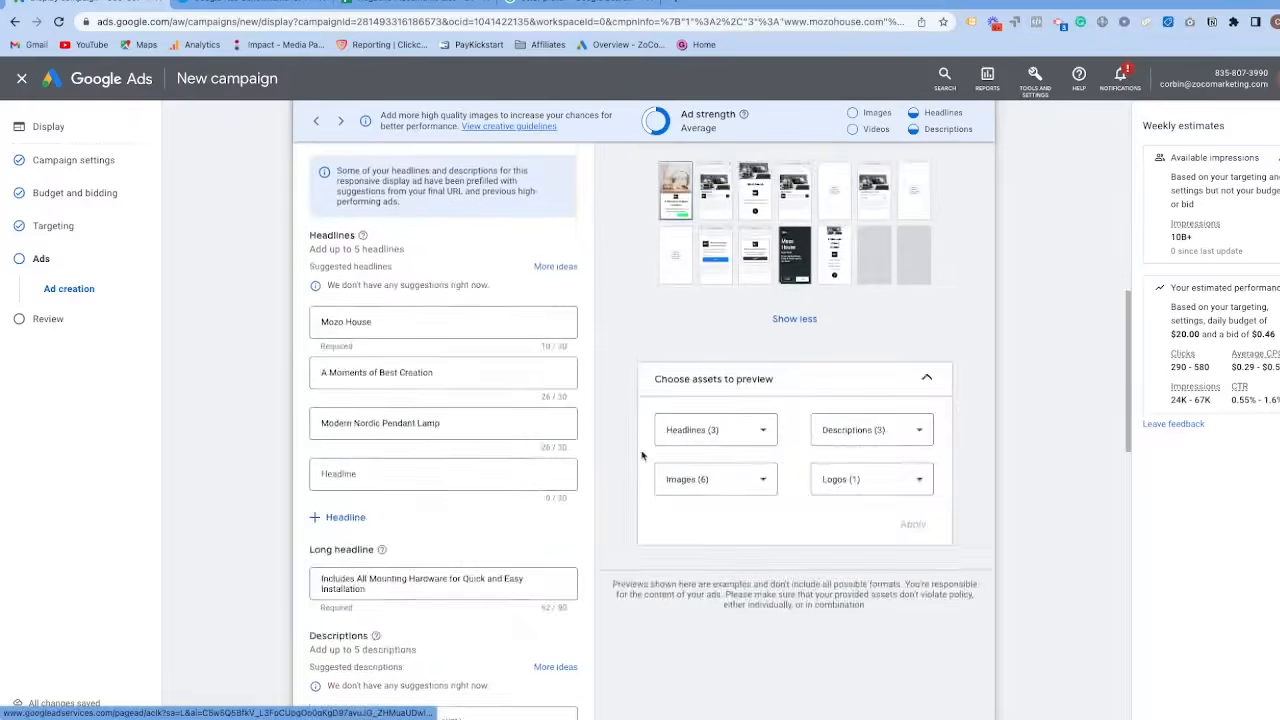
pyautogui.click(369, 418)
pyautogui.tripleClick(492, 420)
pyautogui.hotkey('ctrl', 'c')
pyautogui.click(373, 420)
pyautogui.hotkey('ctrl', 'v')
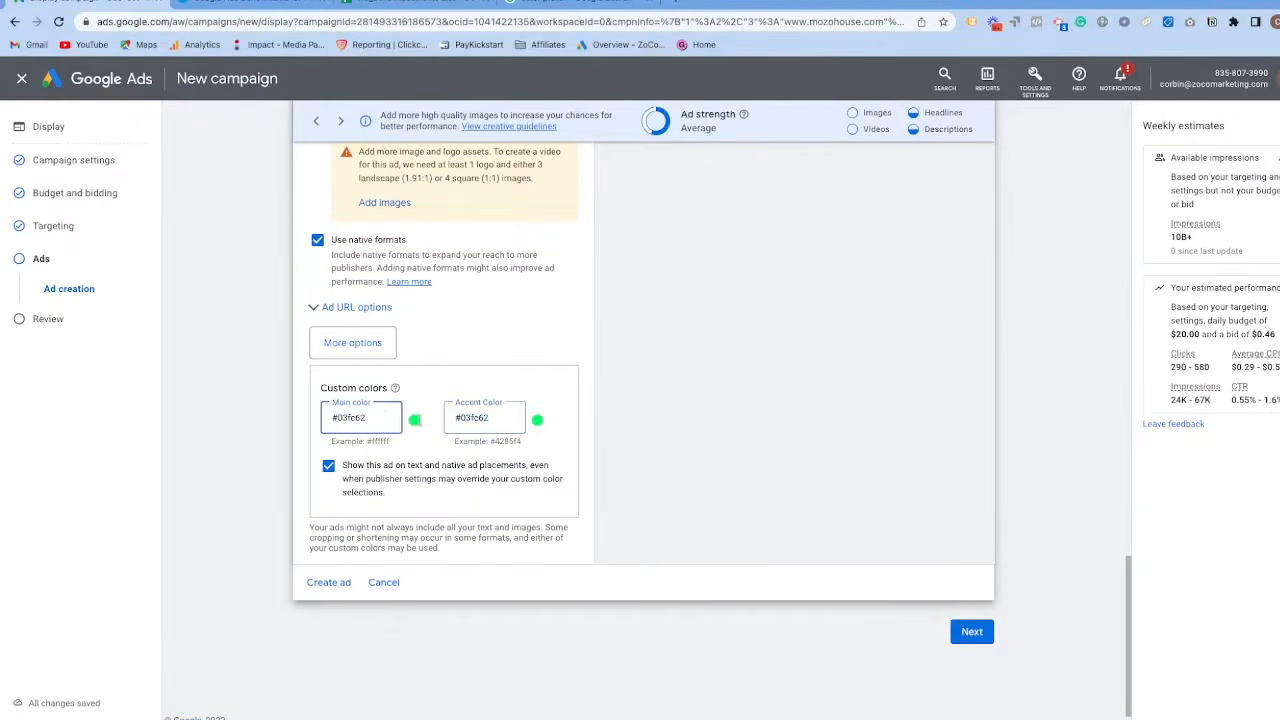
pyautogui.moveTo(418, 420); pyautogui.dragTo(301, 424)
pyautogui.press('BackSpace')
# Create the responsive display ad, continue to the campaign review and look through its settings.
pyautogui.click(322, 583)
pyautogui.click(975, 338)
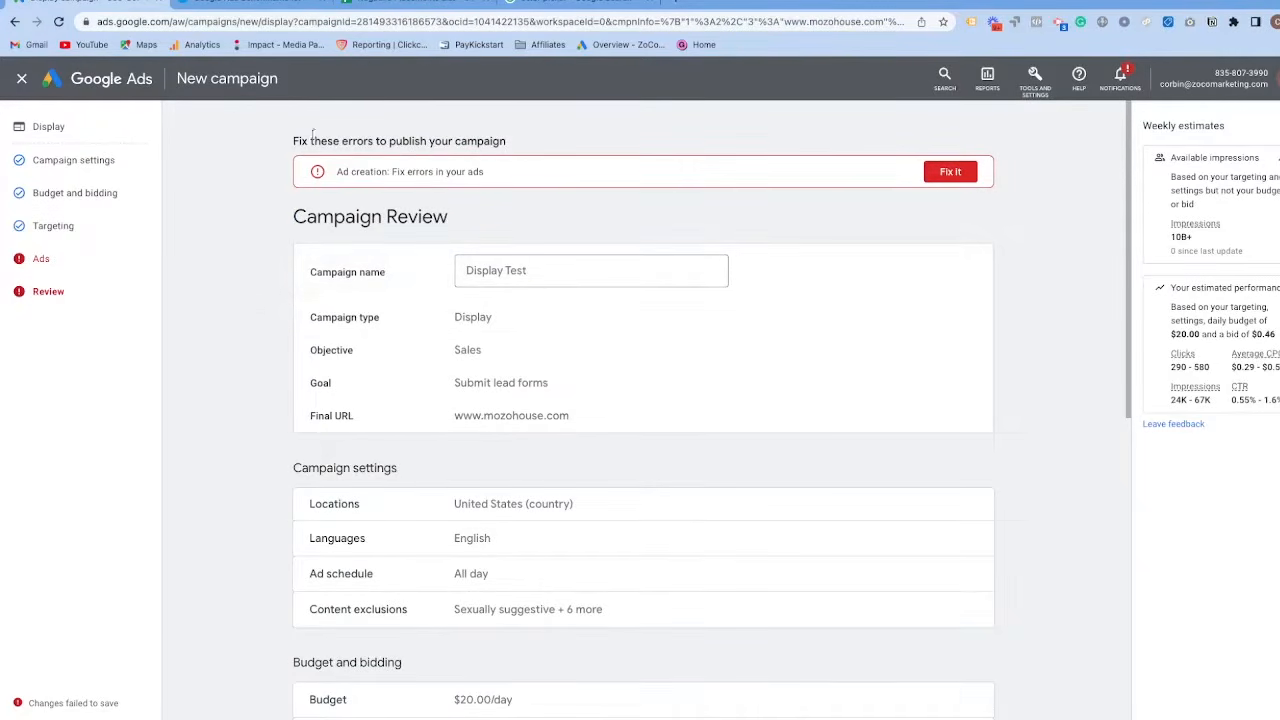
pyautogui.scroll(-3, 405, 220)
pyautogui.scroll(3, 330, 218)
pyautogui.scroll(-6, 449, 251)
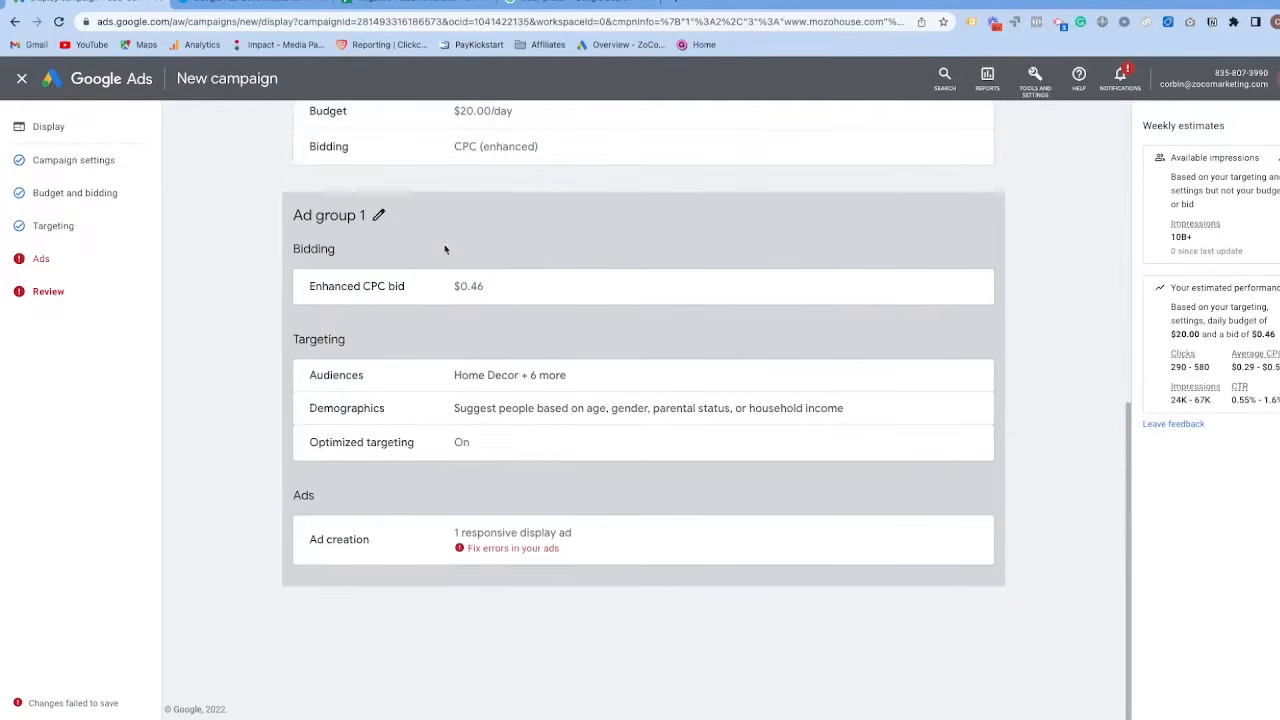
# Reopen the ad flagged with errors and set its main color to #03fc62, keeping text and native ad placements enabled.
pyautogui.click(495, 548)
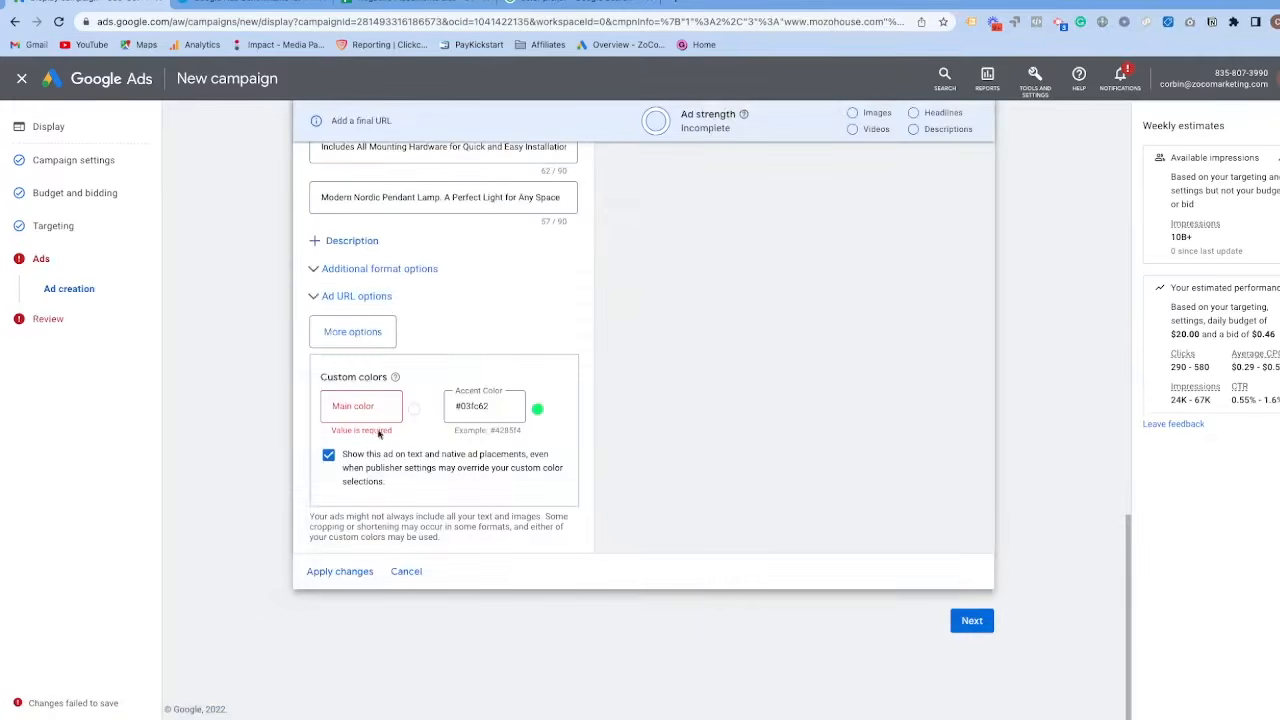
pyautogui.click(374, 412)
pyautogui.click(386, 406)
pyautogui.hotkey('ctrl', 'v')
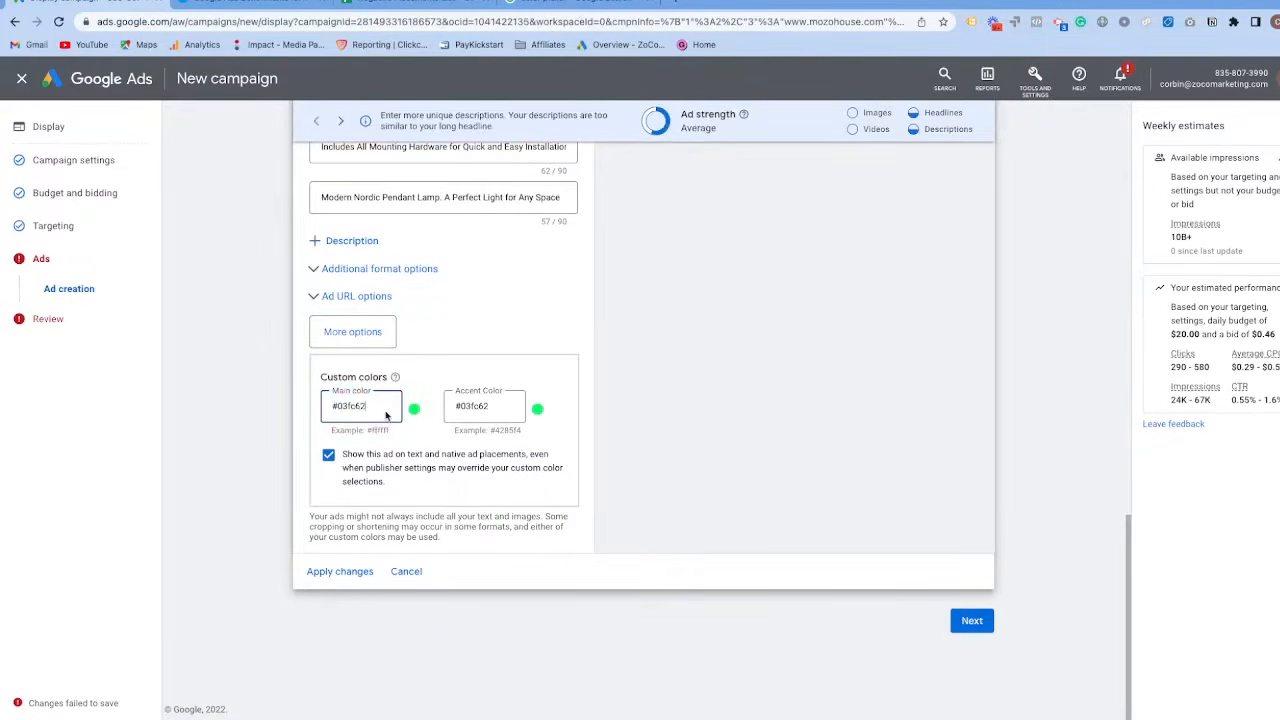
pyautogui.click(428, 465)
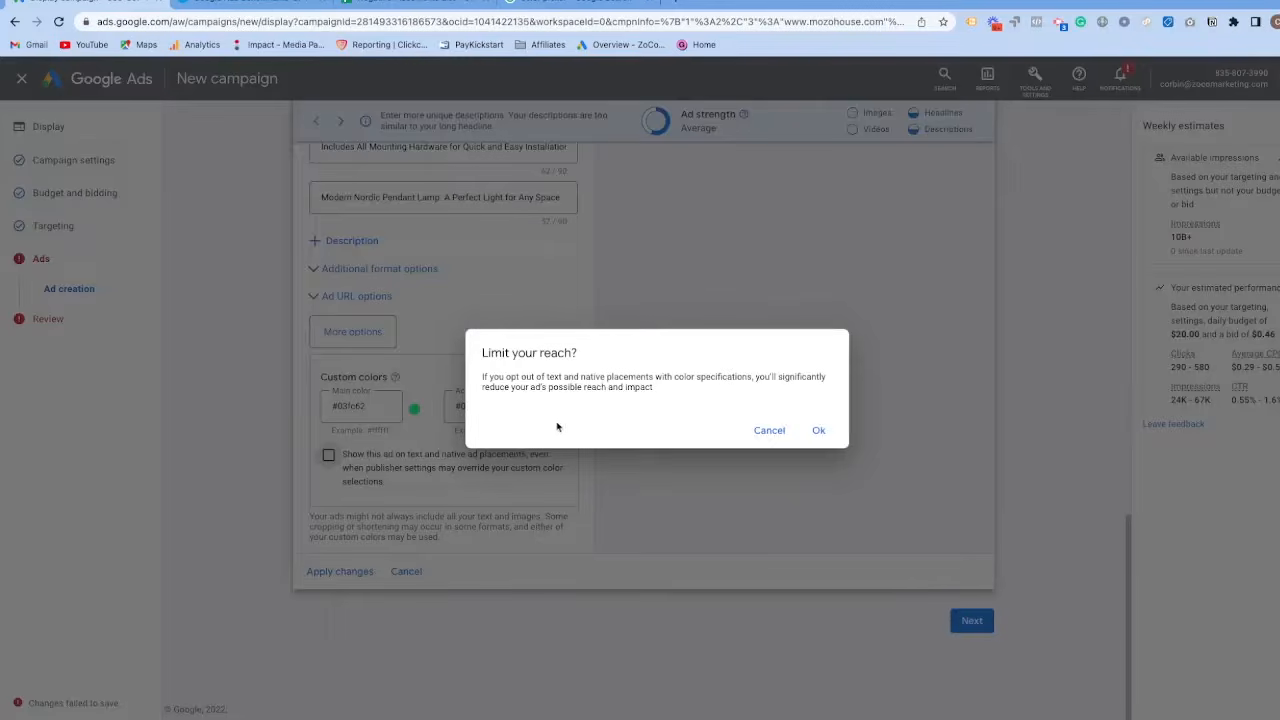
pyautogui.click(750, 434)
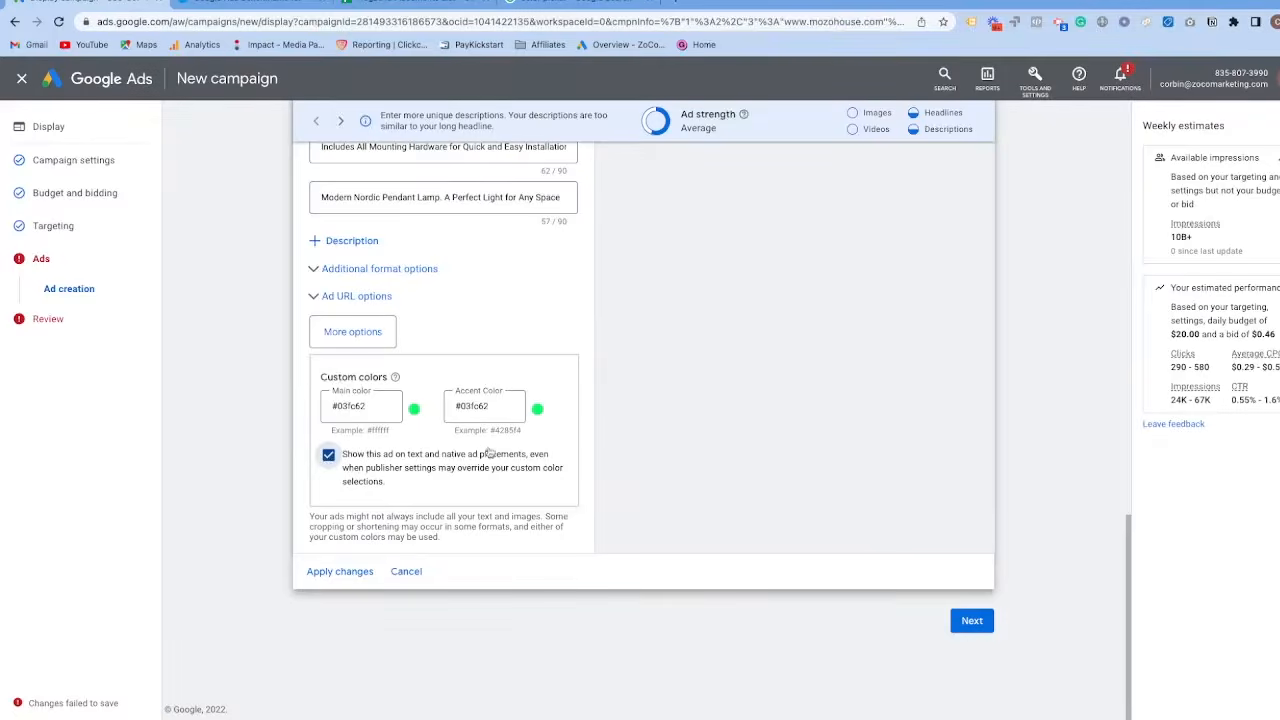
# Continue to the campaign review, check the ad group summary and publish the campaign.
pyautogui.click(970, 621)
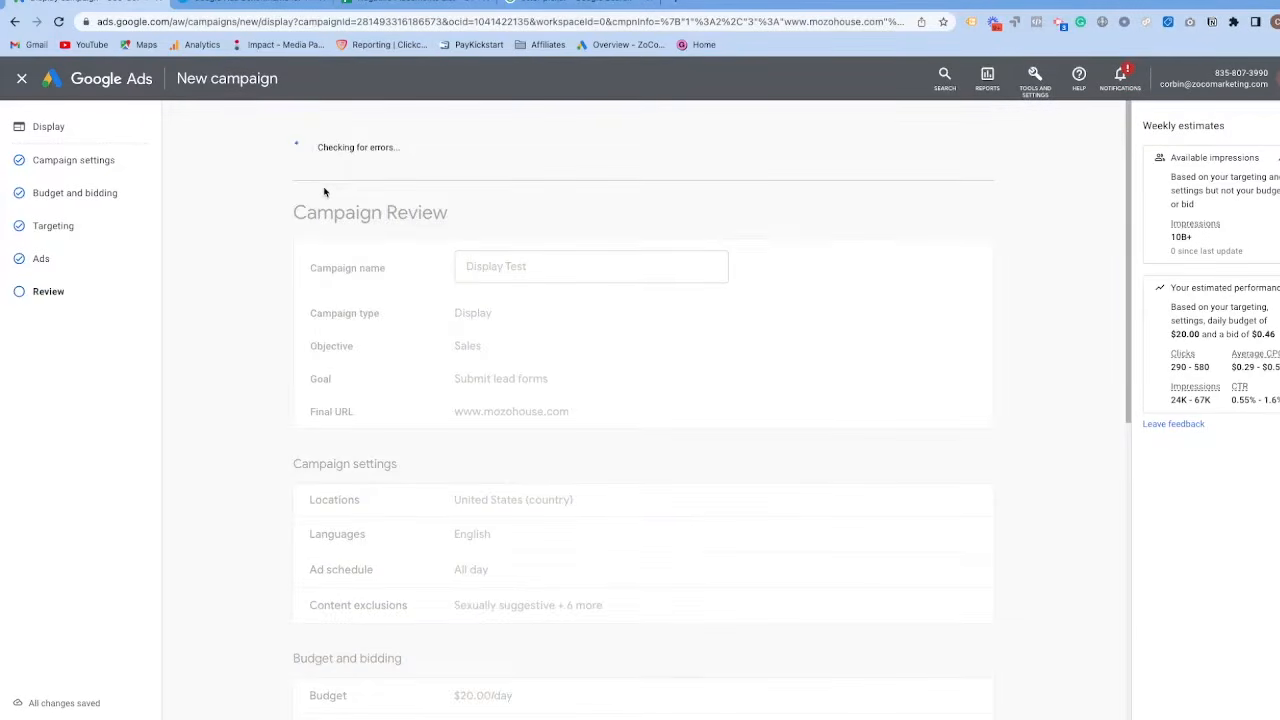
pyautogui.scroll(-6, 432, 288)
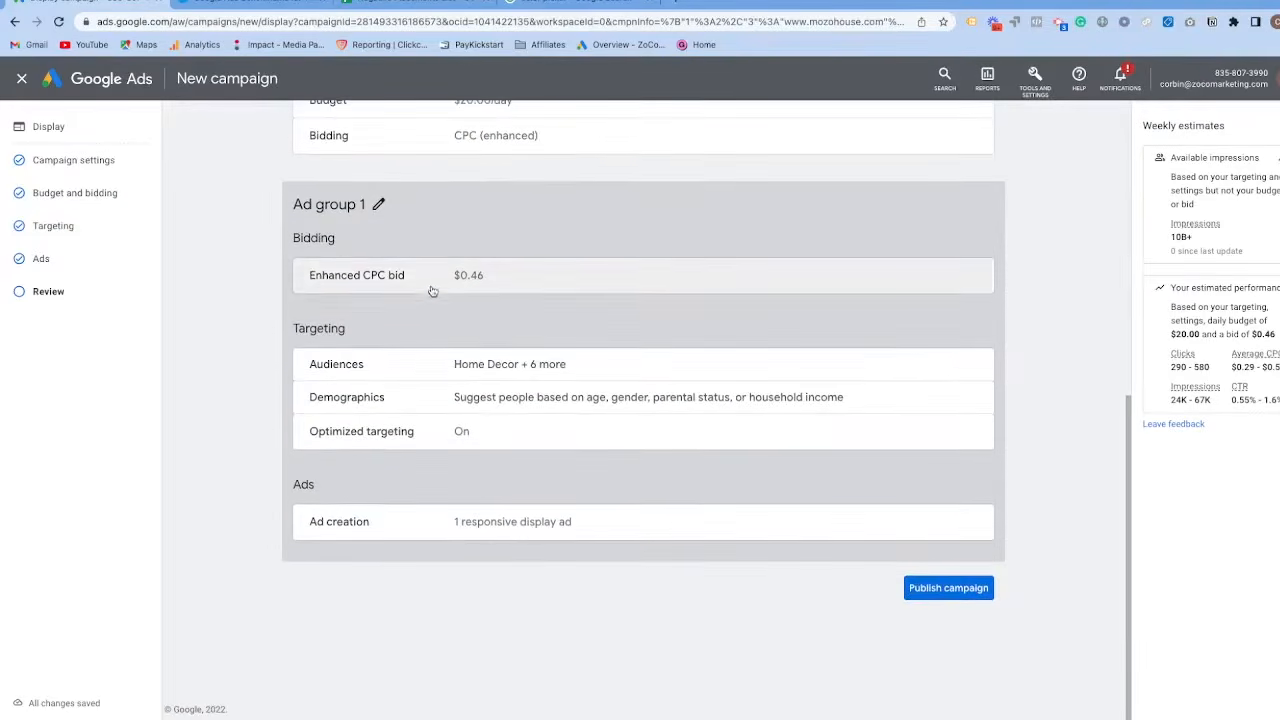
pyautogui.click(966, 589)
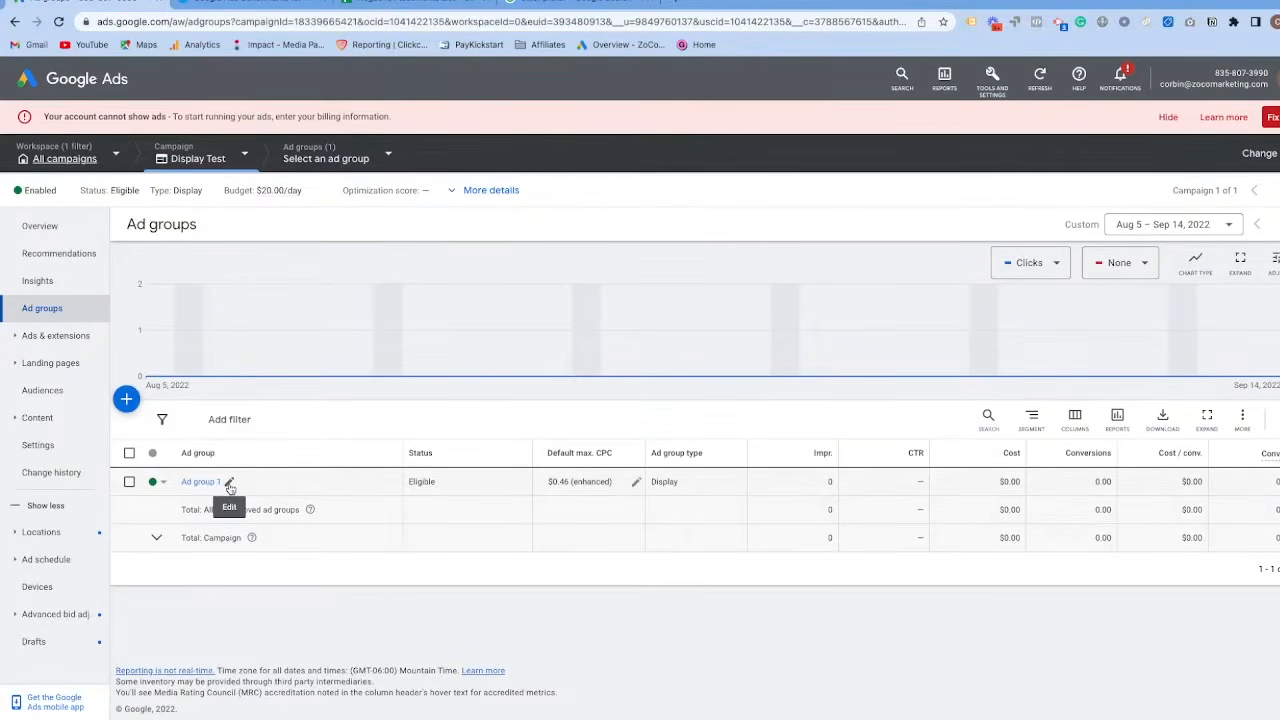
# Rename the campaign's ad group as "Custom Segment - Targeting".
pyautogui.click(229, 484)
pyautogui.moveTo(258, 514); pyautogui.dragTo(199, 513)
pyautogui.press('BackSpace')
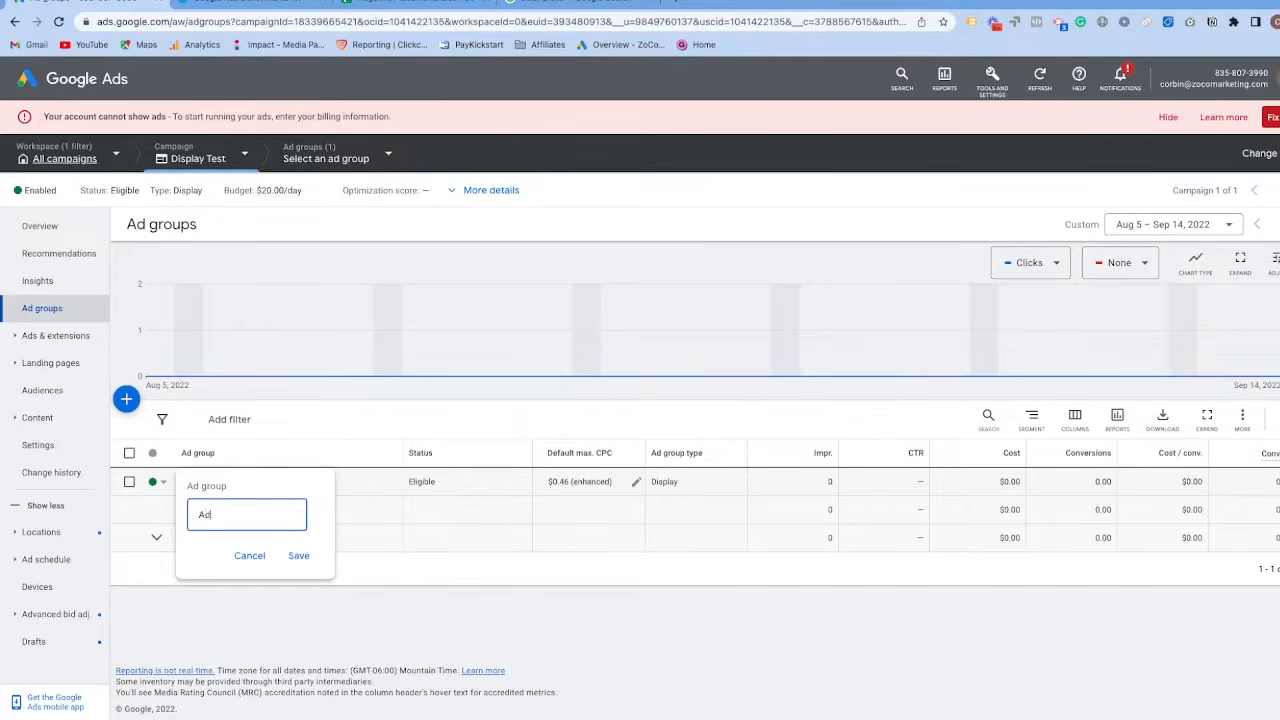
pyautogui.write('Custom Segment - Targeting')
pyautogui.click(298, 556)
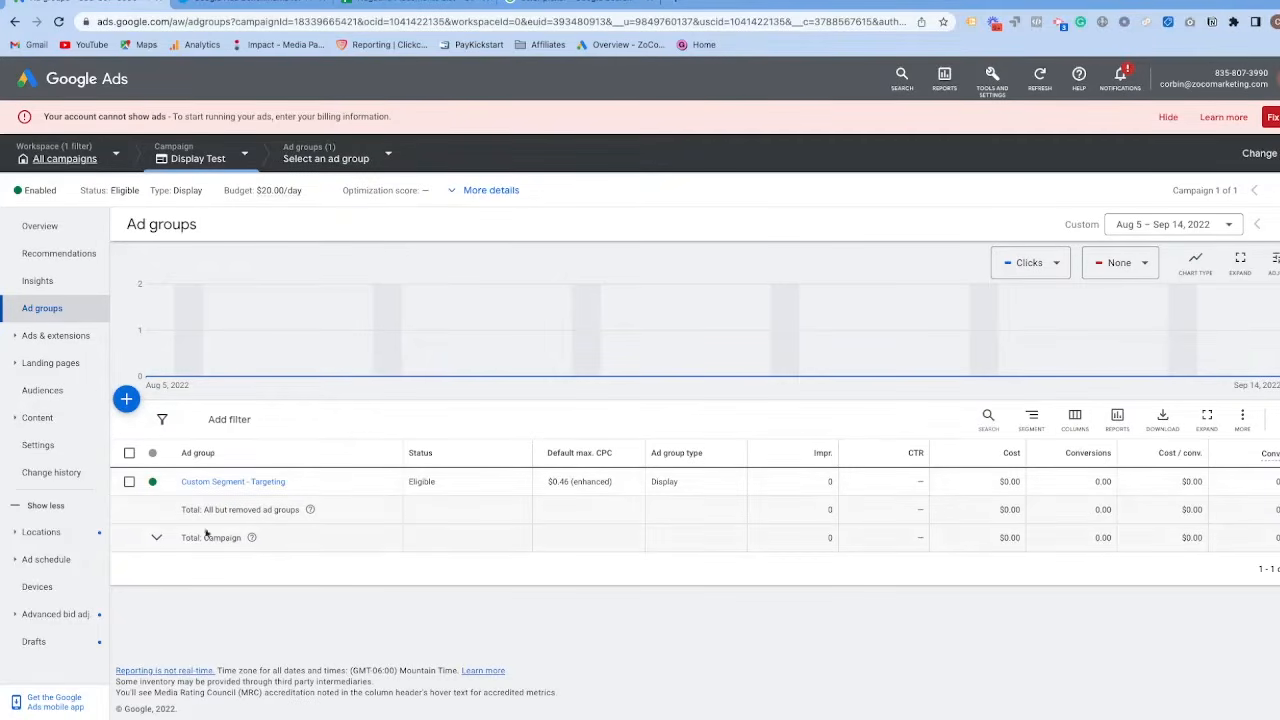
# Duplicate the Custom Segment - Targeting ad group within the Display Test campaign and clear the row selection.
pyautogui.click(129, 482)
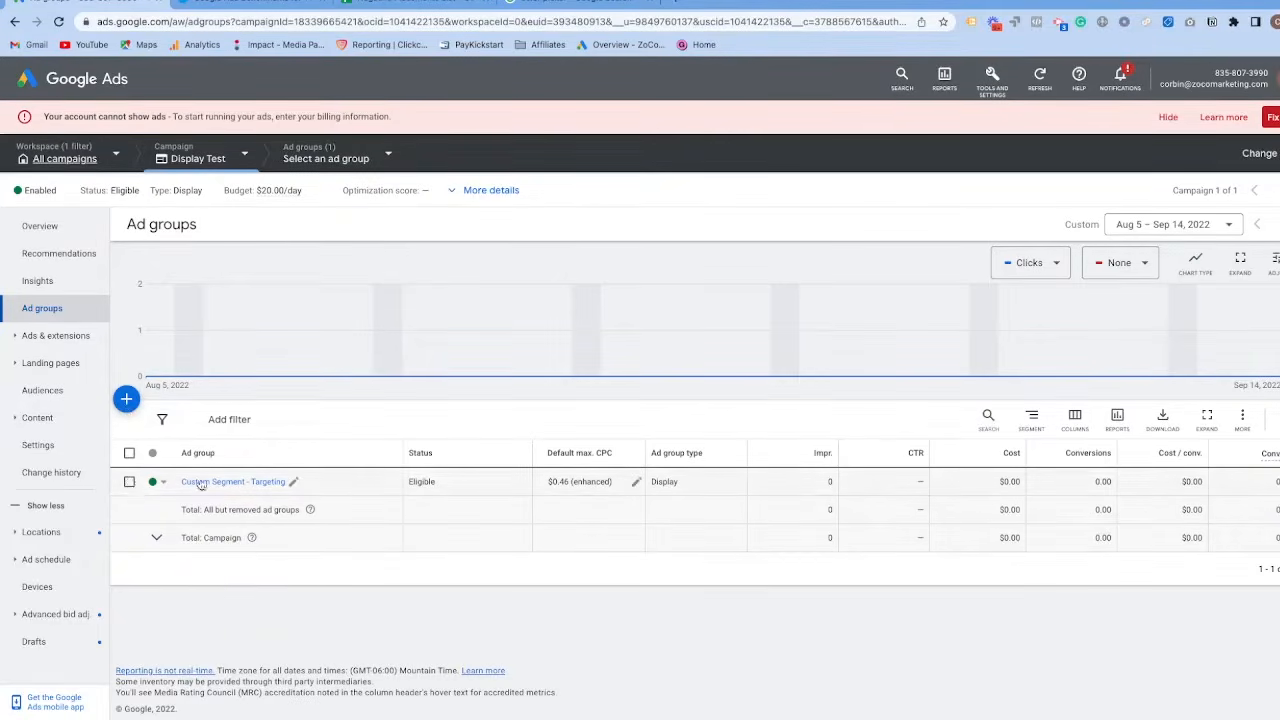
pyautogui.click(212, 424)
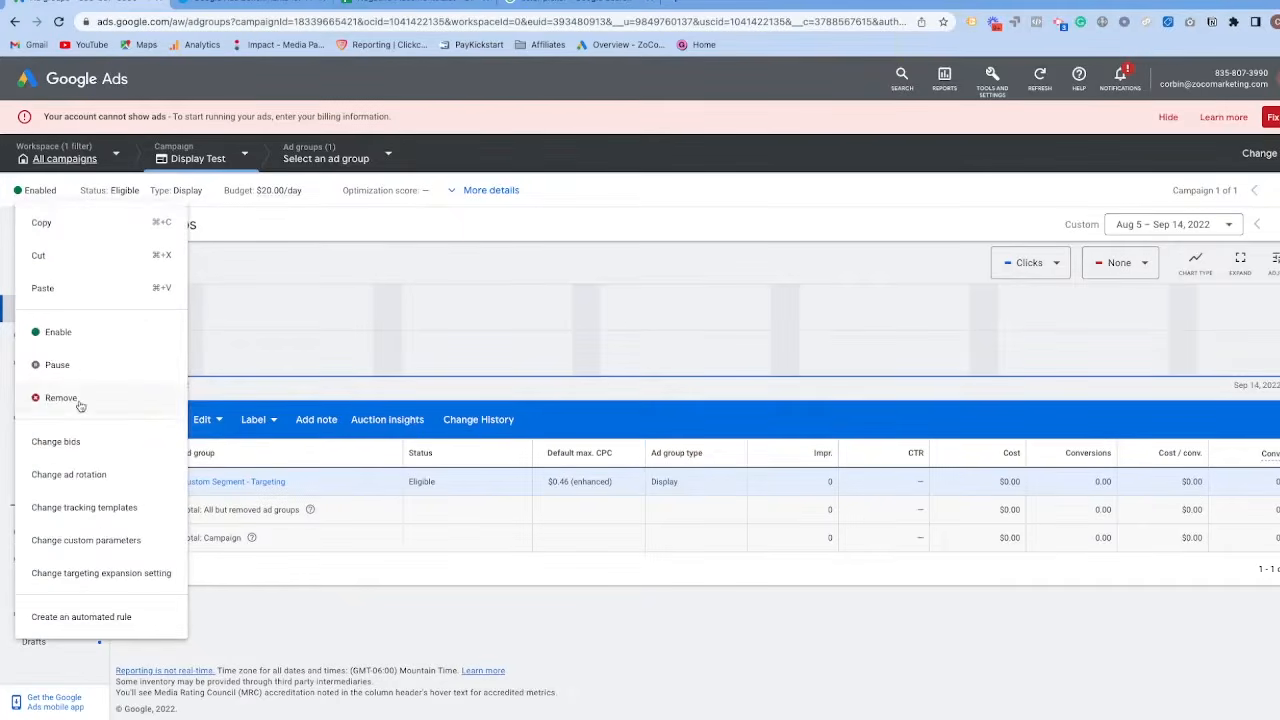
pyautogui.click(48, 216)
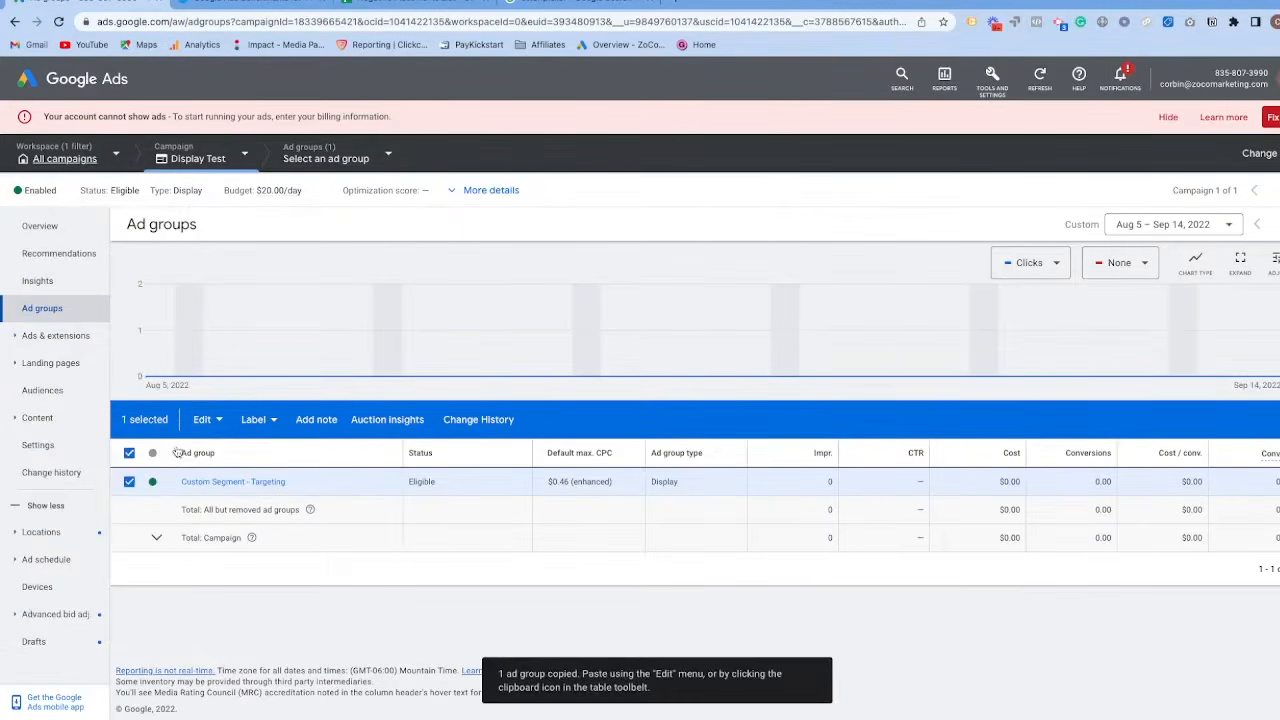
pyautogui.click(205, 420)
pyautogui.click(44, 287)
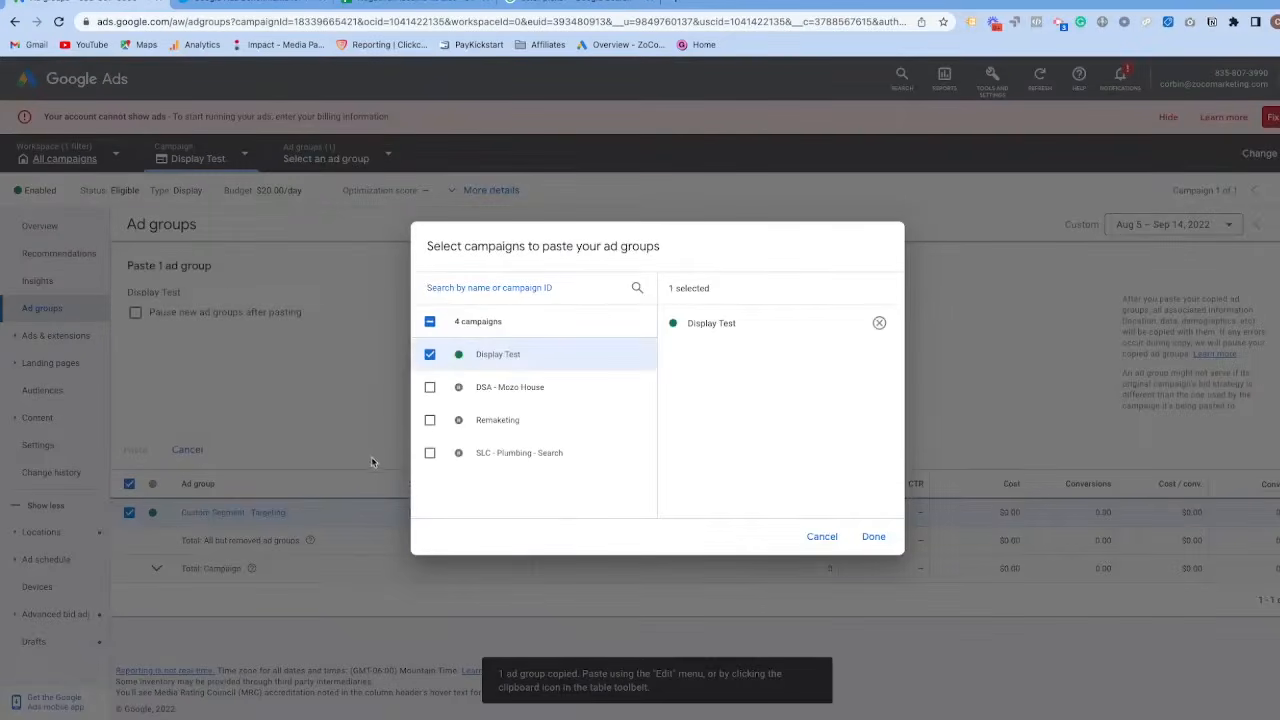
pyautogui.click(864, 538)
pyautogui.click(137, 450)
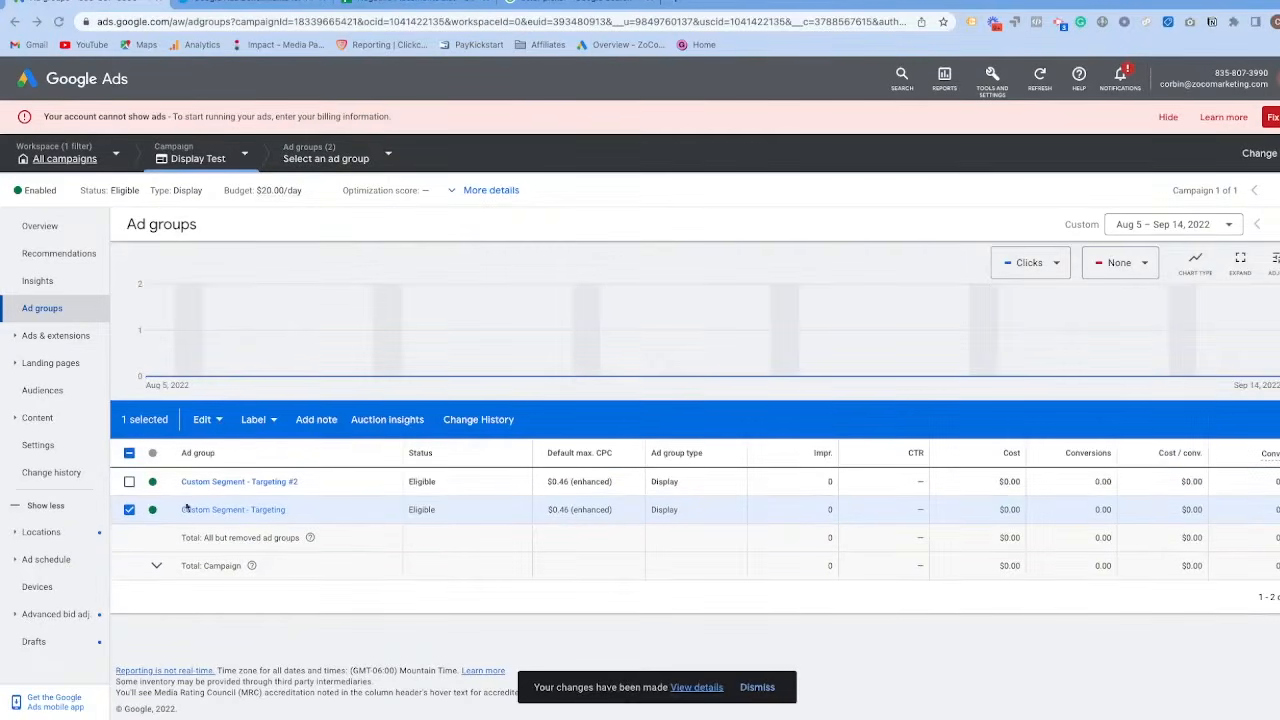
pyautogui.click(129, 510)
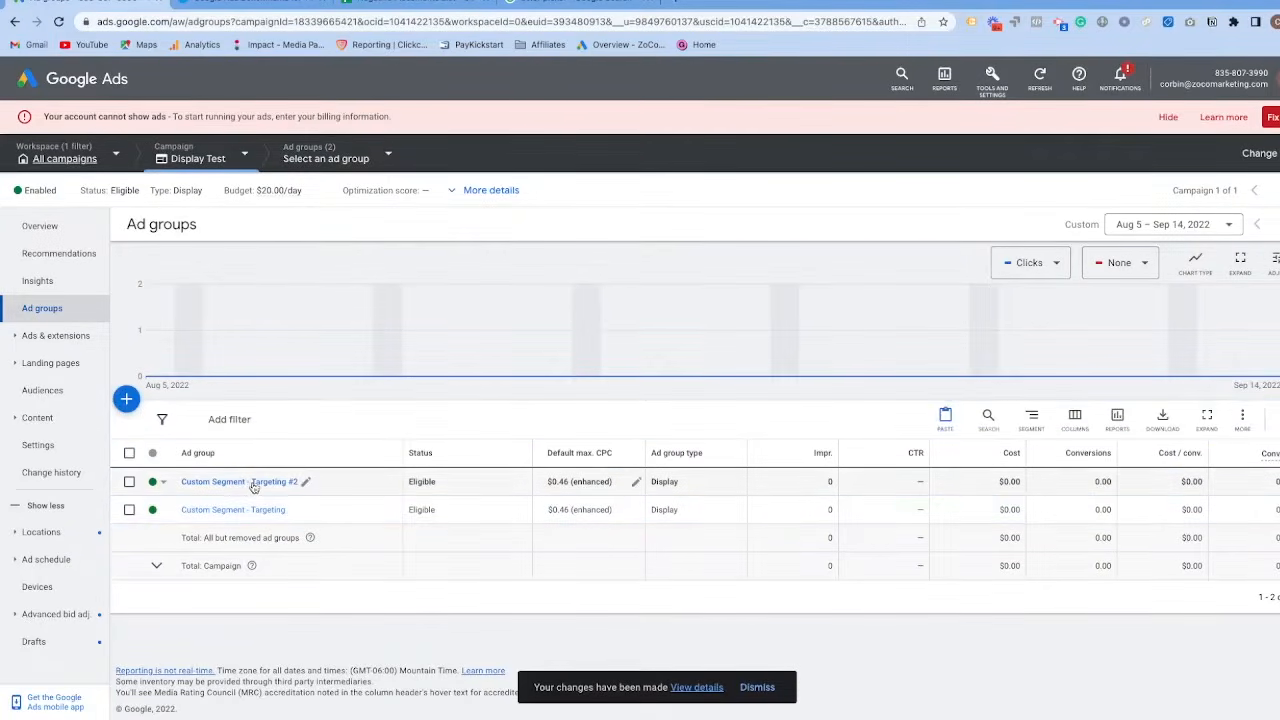
# Open the audience segments of the Custom Segment - Targeting #2 ad group for editing and clear its selected segments, including Kitchen Decor.
pyautogui.click(208, 484)
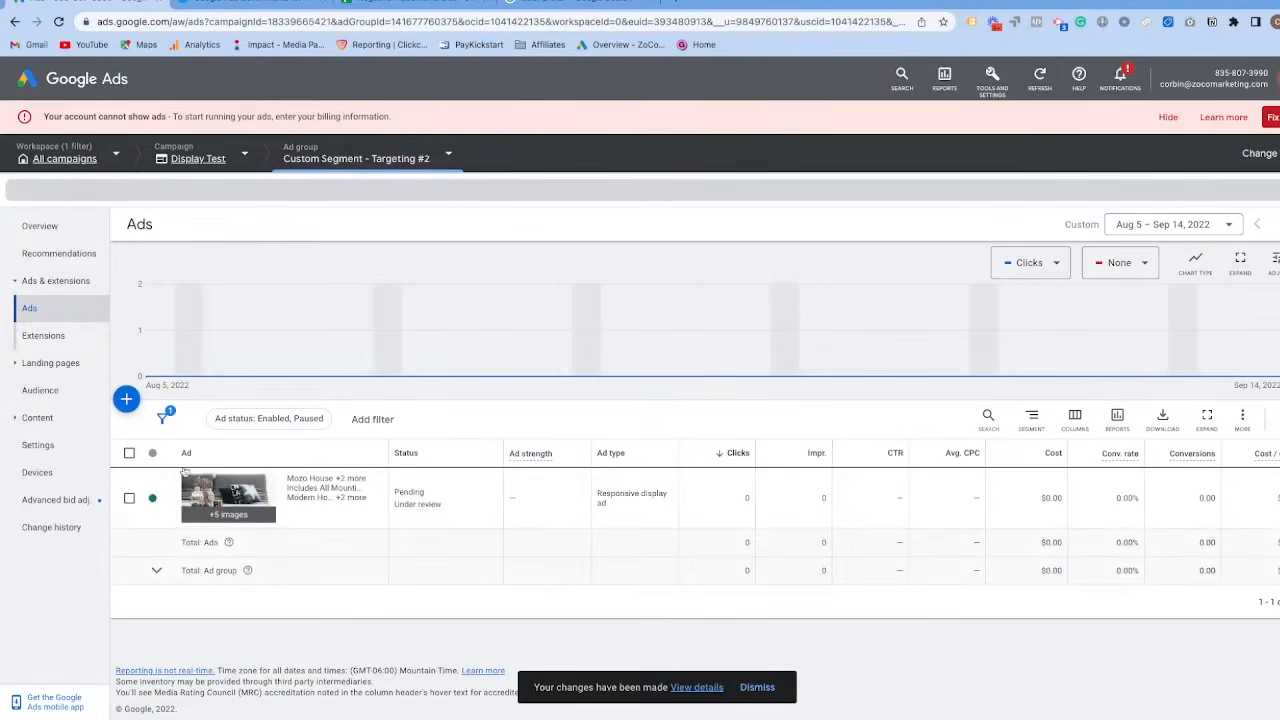
pyautogui.click(40, 390)
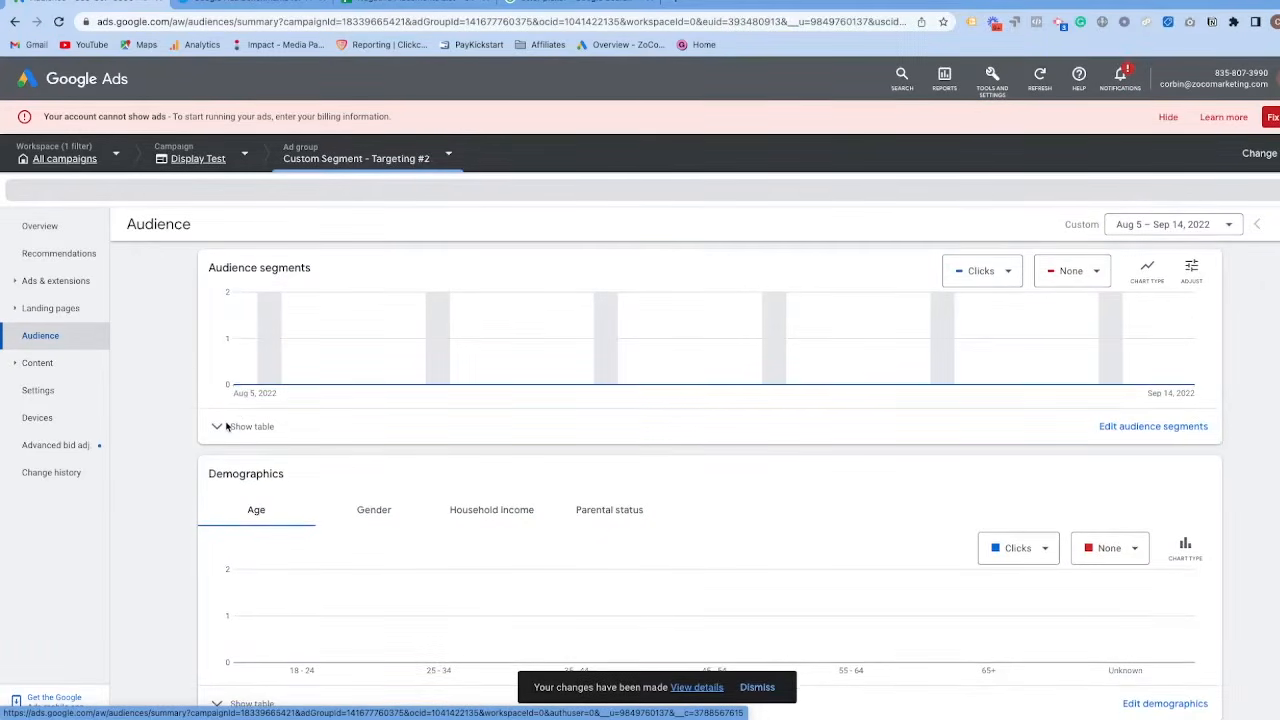
pyautogui.click(227, 427)
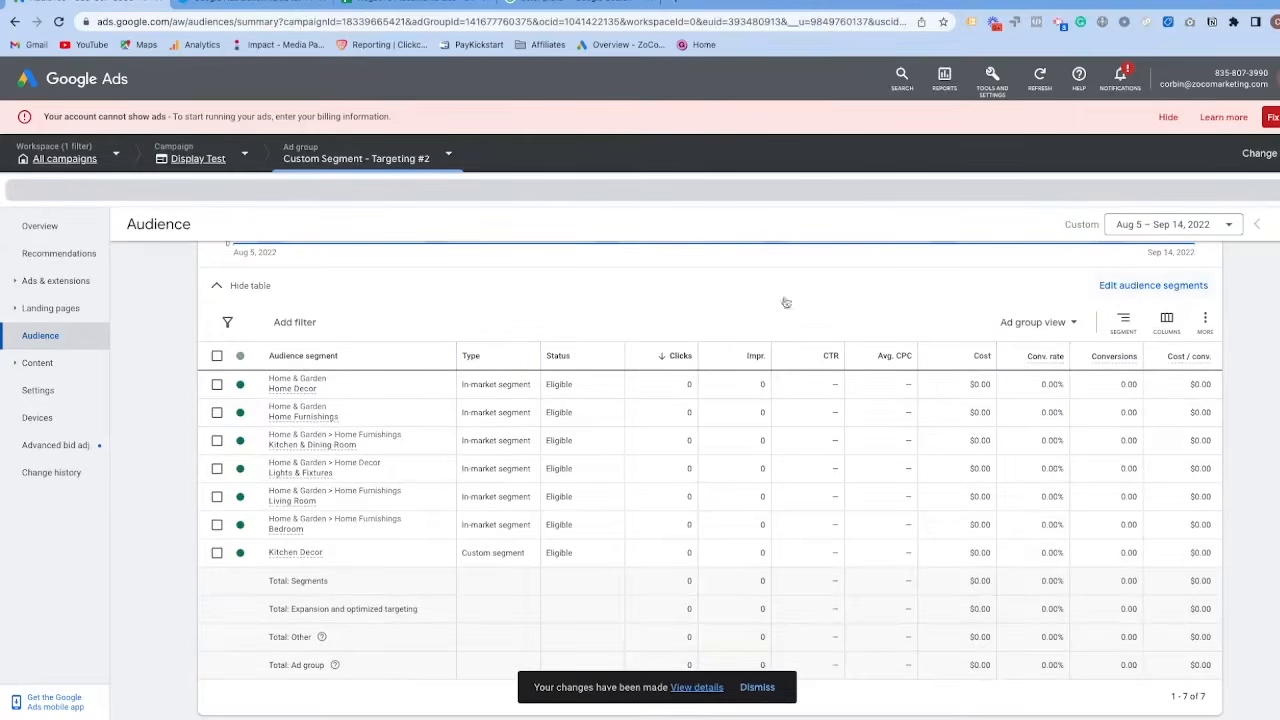
pyautogui.click(1160, 288)
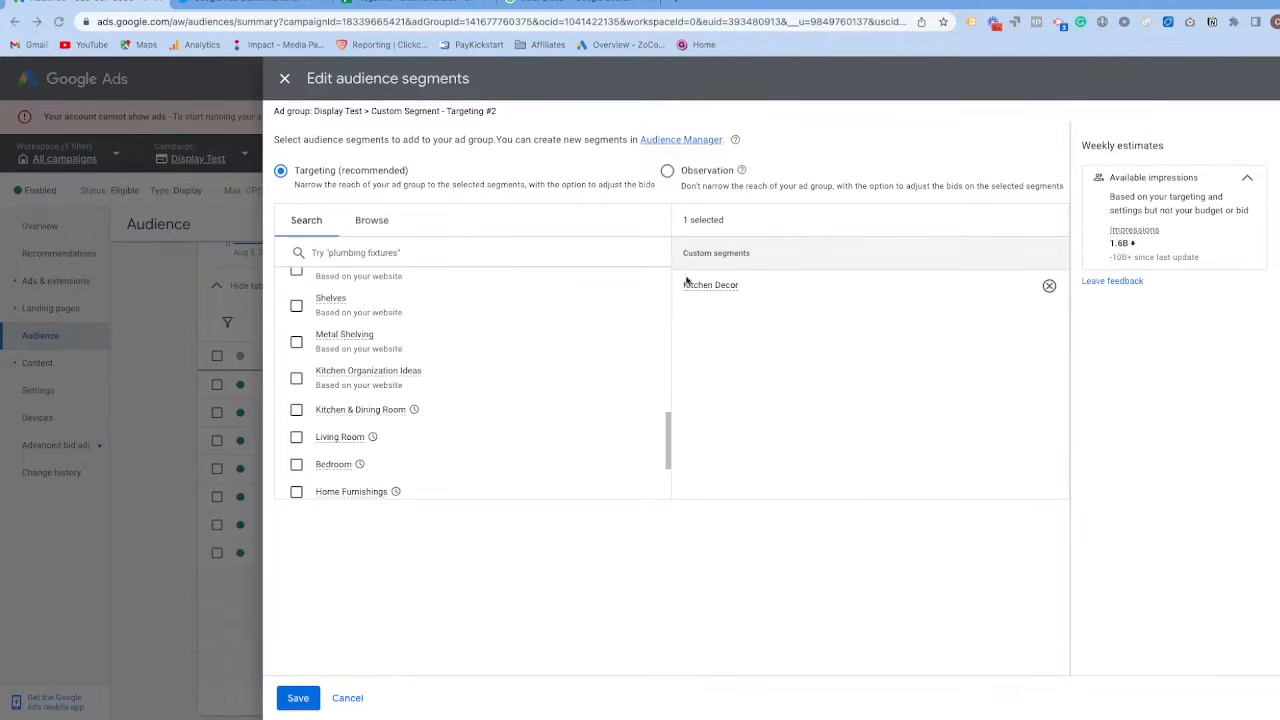
pyautogui.scroll(3, 337, 272)
pyautogui.scroll(5, 386, 335)
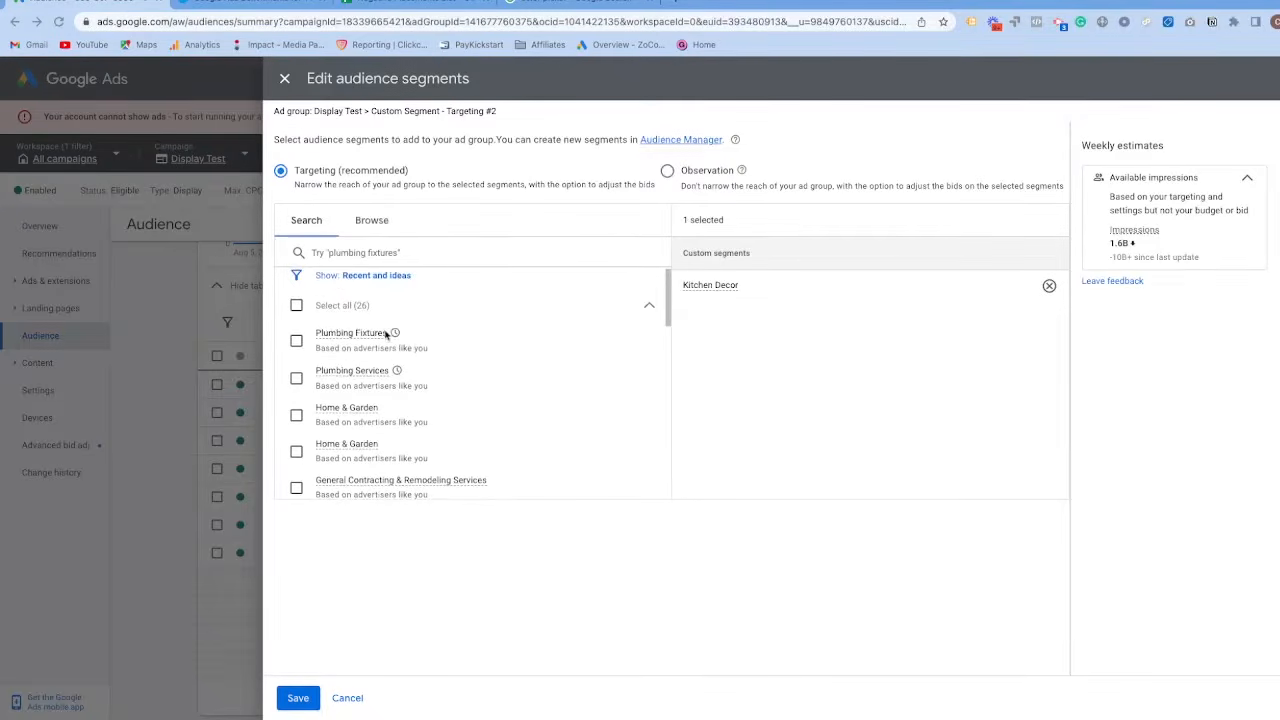
pyautogui.click(1048, 287)
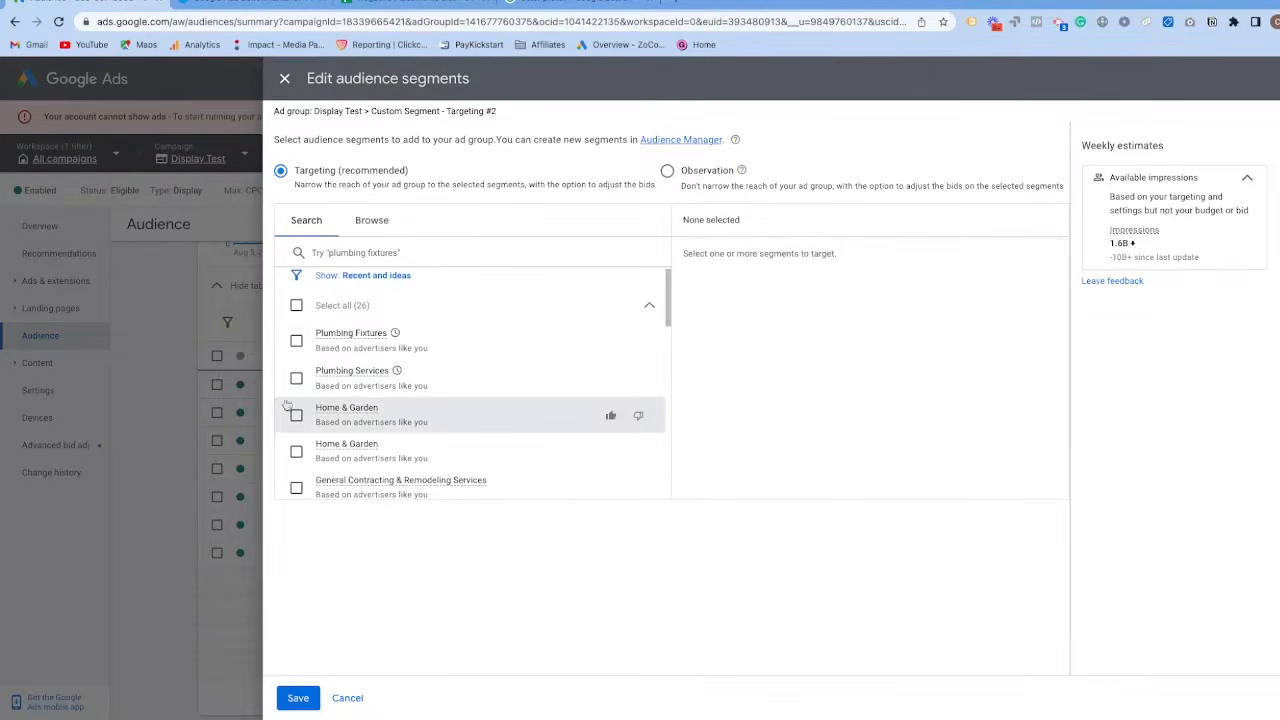
# Target the in-market segment Home Decor under Home & Garden and save the ad group's audience segments.
pyautogui.click(375, 222)
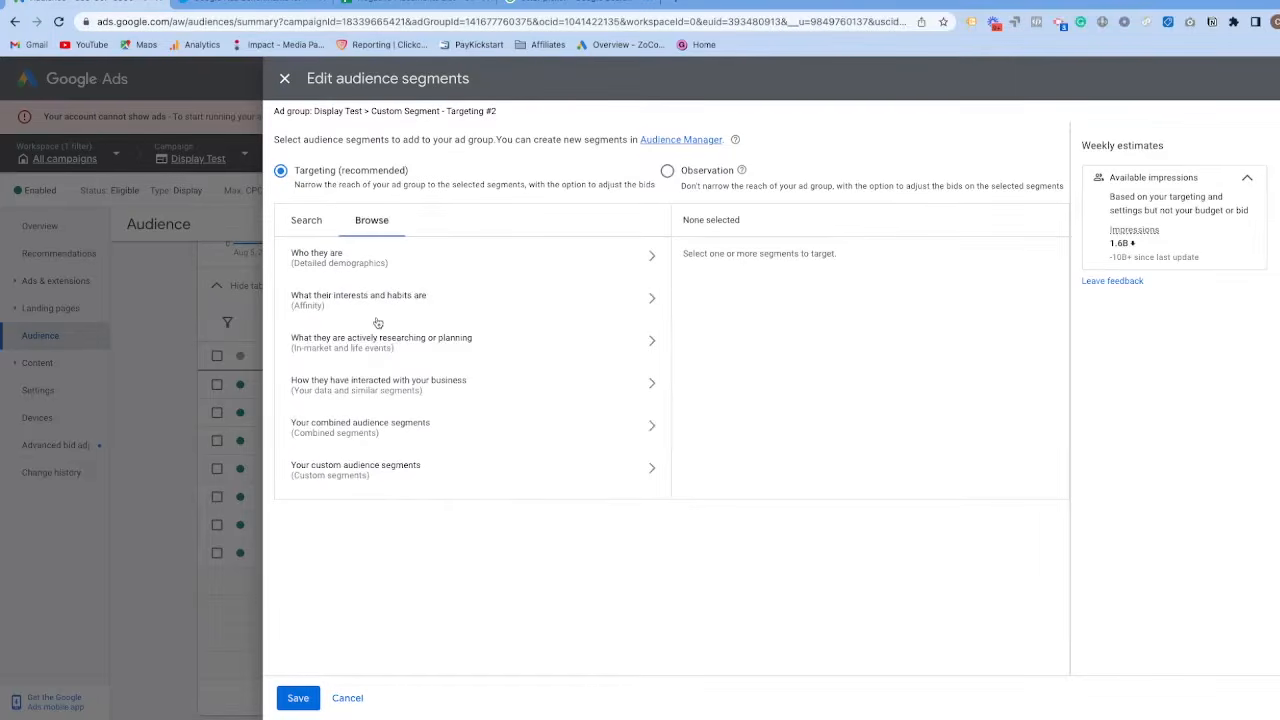
pyautogui.click(382, 343)
pyautogui.click(531, 289)
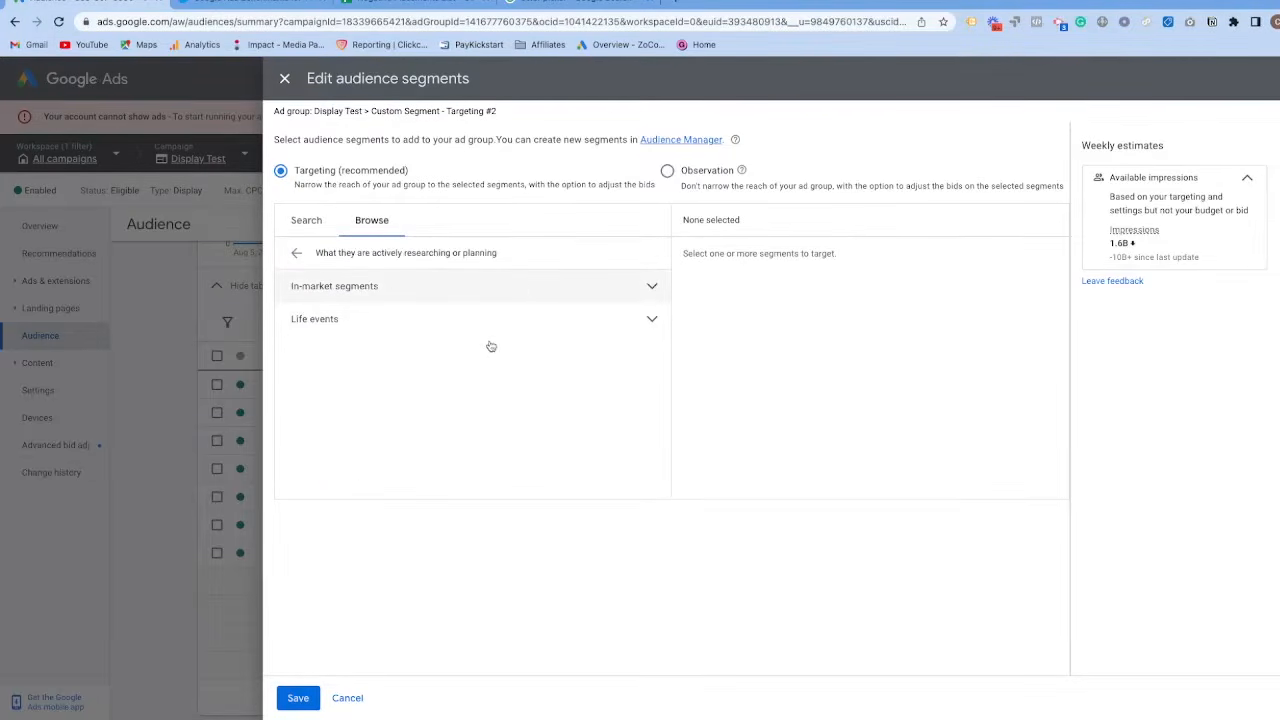
pyautogui.scroll(-3, 480, 370)
pyautogui.scroll(-3, 500, 400)
pyautogui.click(580, 412)
pyautogui.scroll(-2, 480, 411)
pyautogui.click(340, 440)
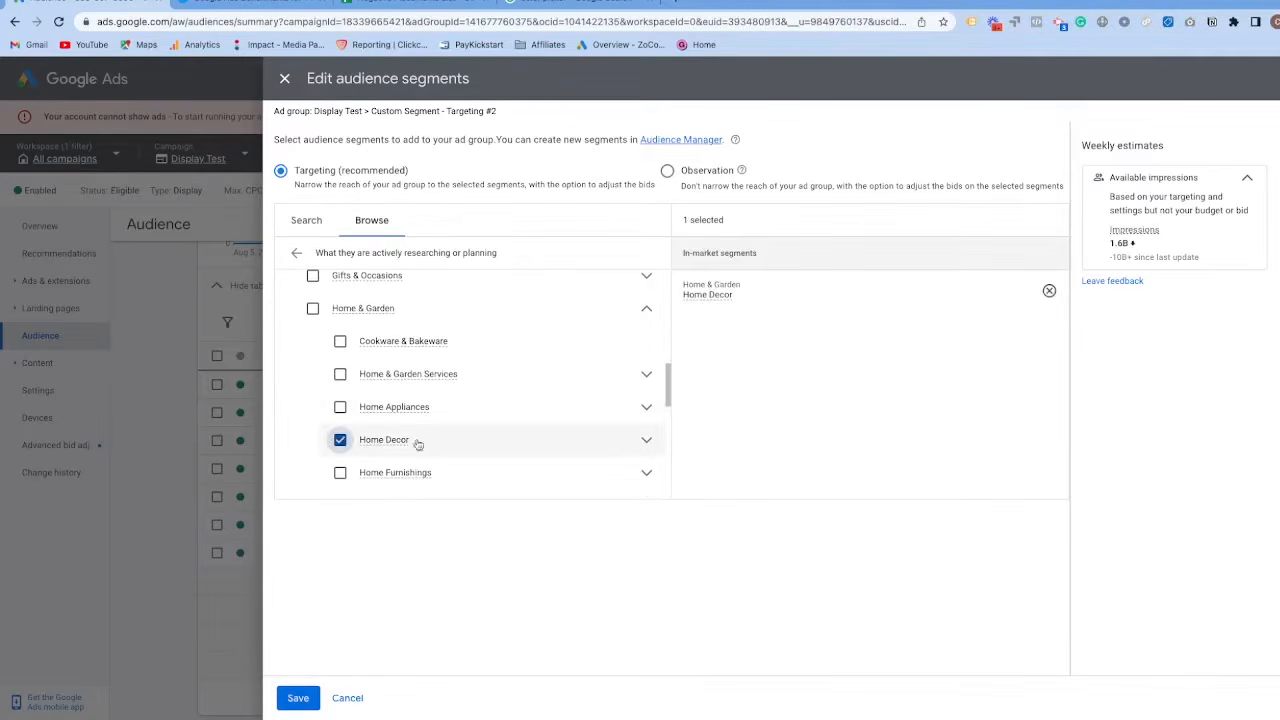
pyautogui.click(289, 698)
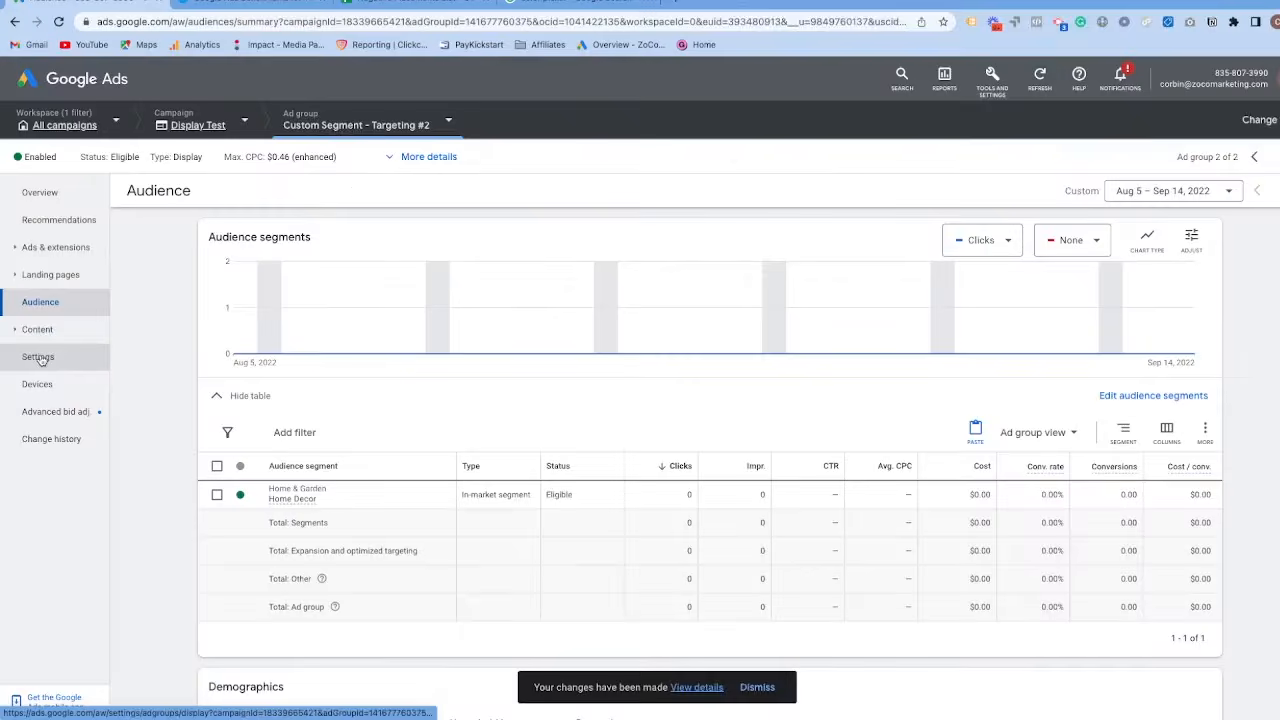
# Rename the Custom Segment - Targeting #2 ad group as "In - Market Home decor" in its settings and save.
pyautogui.click(38, 360)
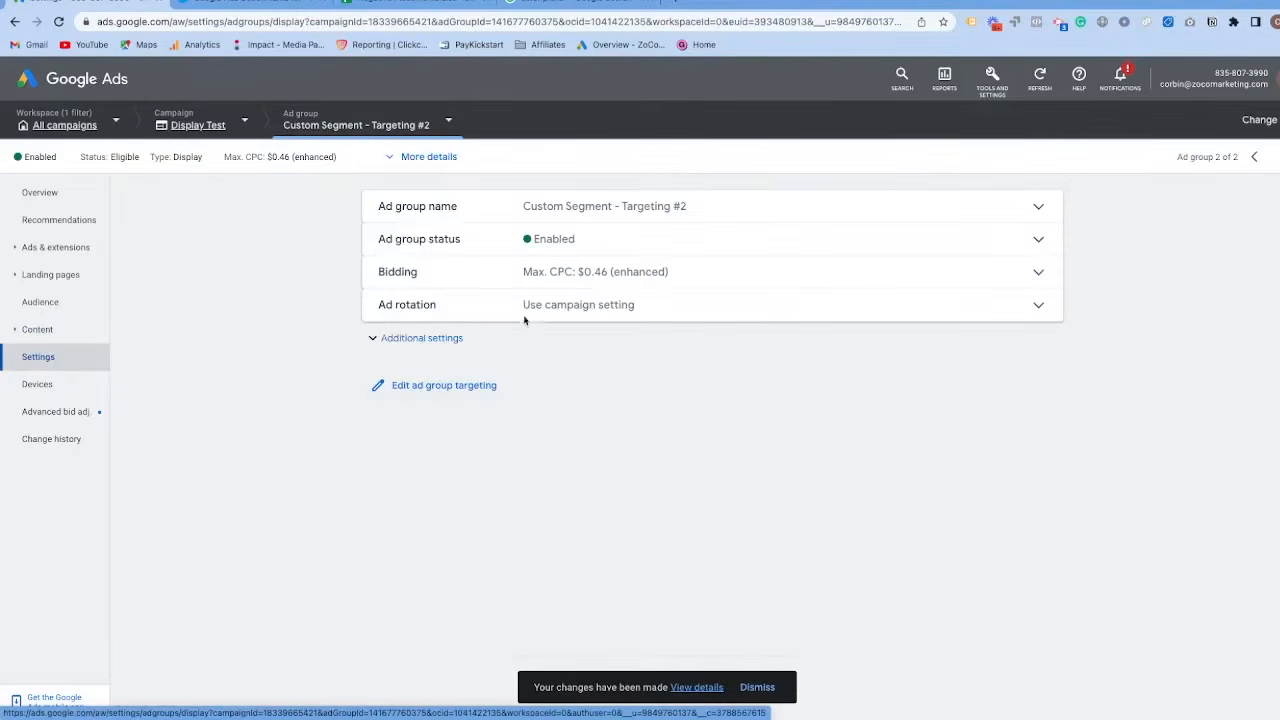
pyautogui.click(610, 210)
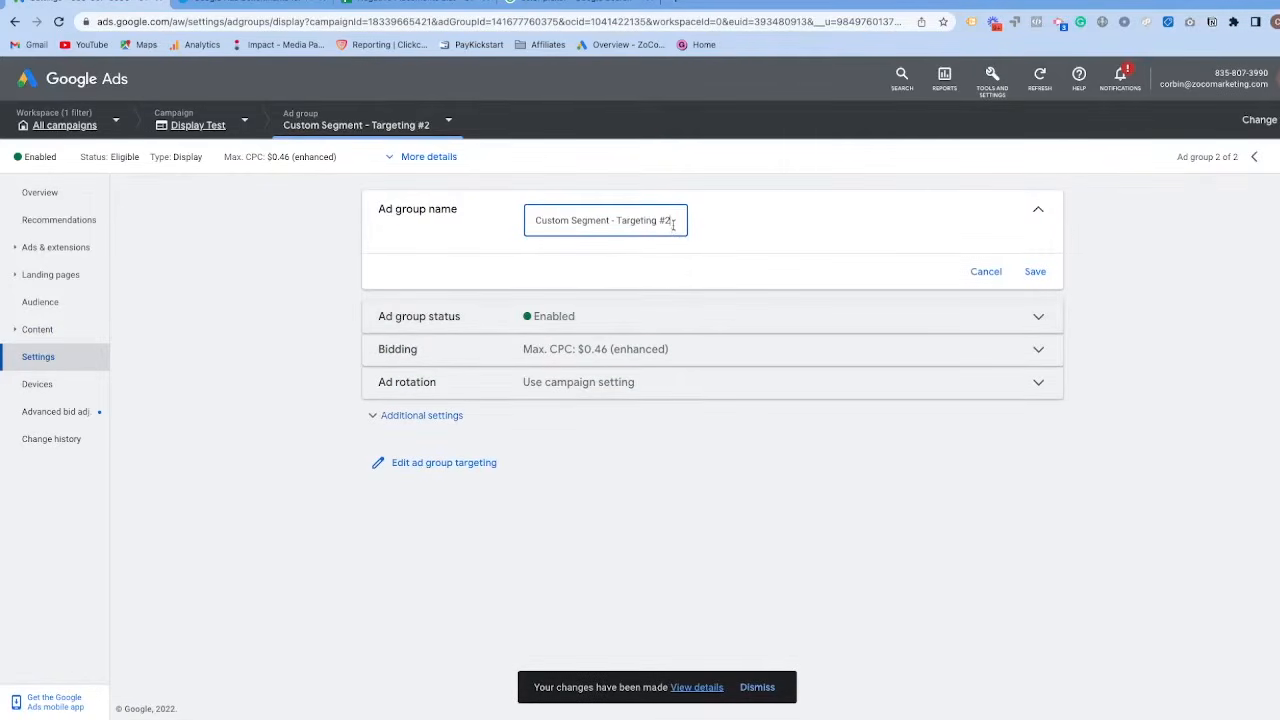
pyautogui.moveTo(674, 222); pyautogui.dragTo(532, 220)
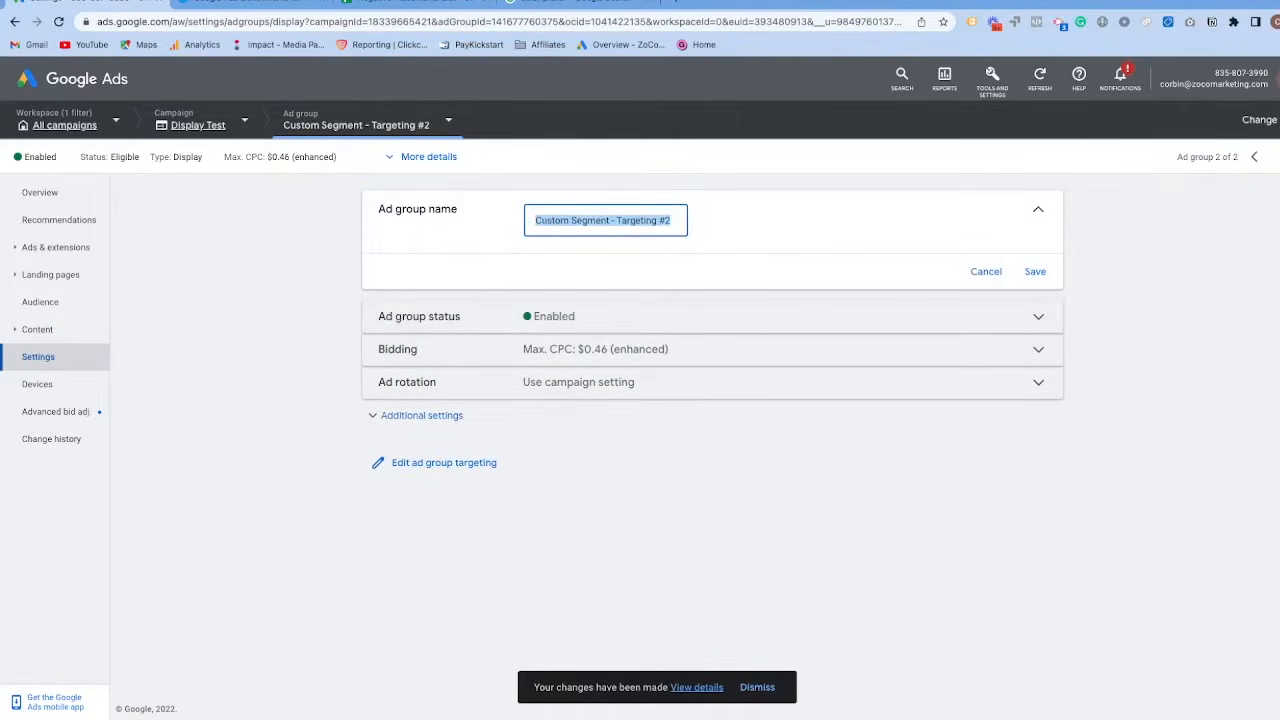
pyautogui.write('In - Market Home decor')
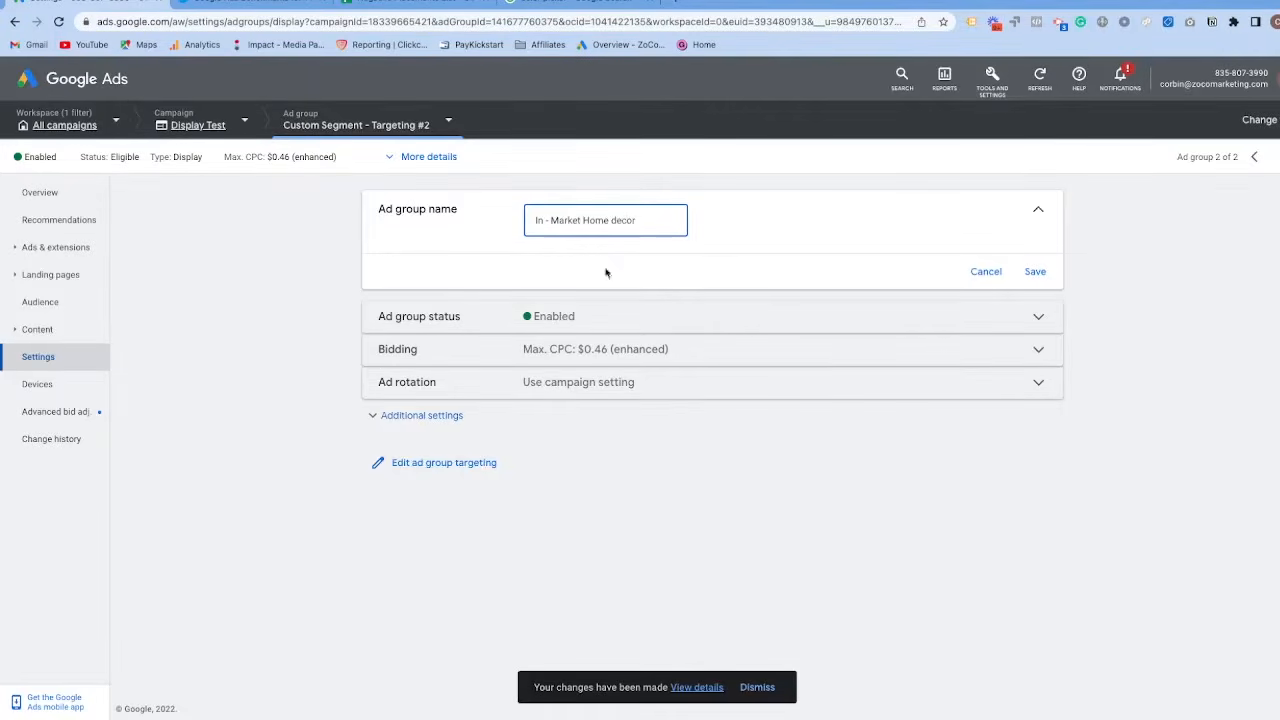
pyautogui.click(1033, 272)
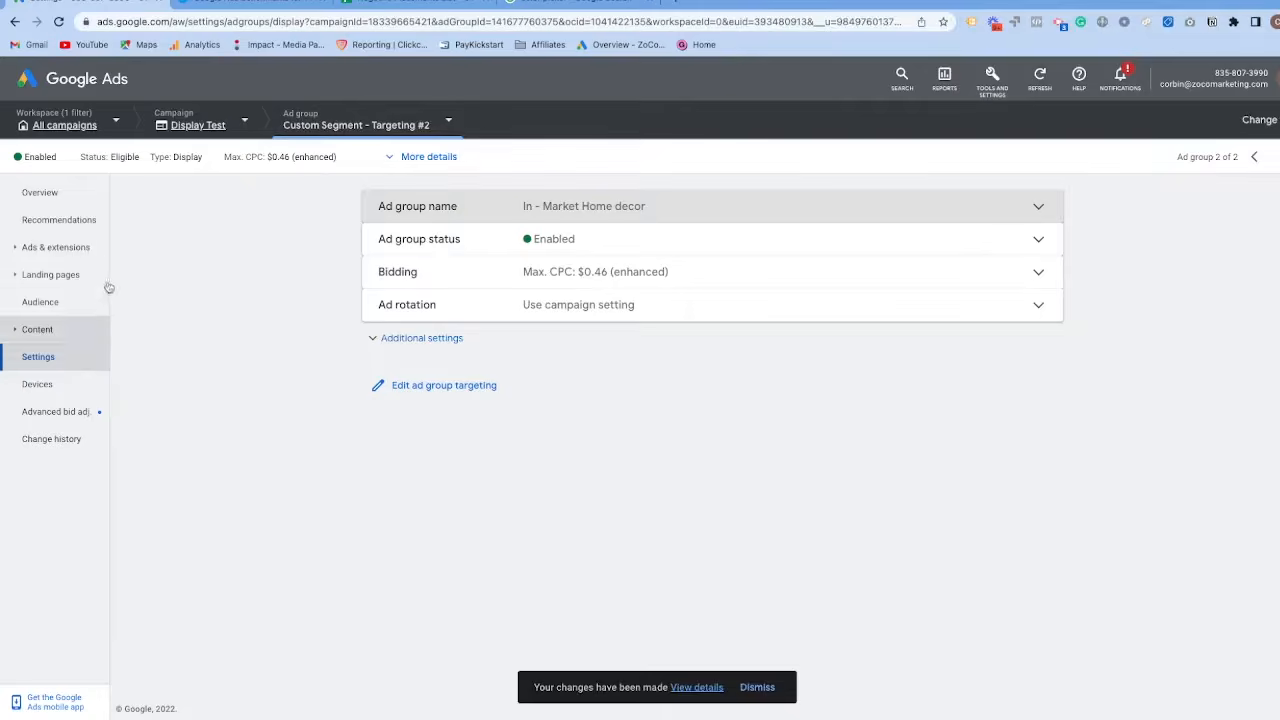
# Return to the Display Test campaign and review its ad groups, ads and the audience segment table.
pyautogui.click(200, 126)
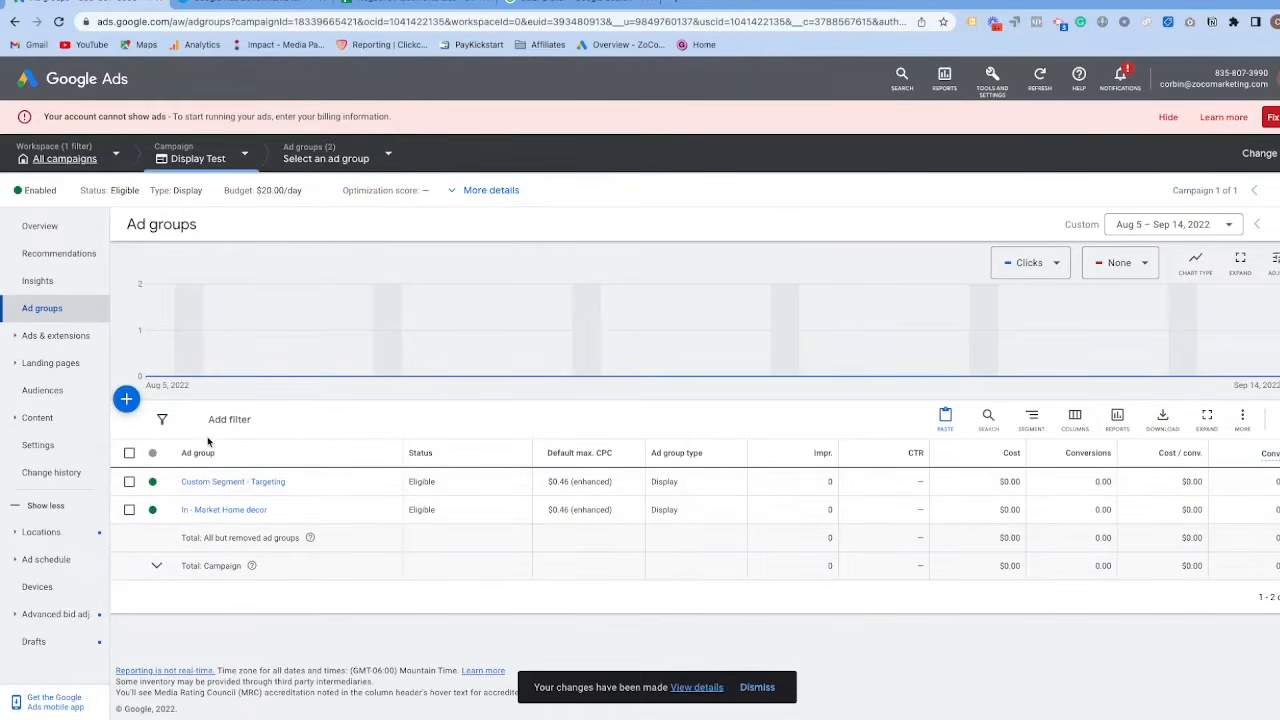
pyautogui.click(55, 336)
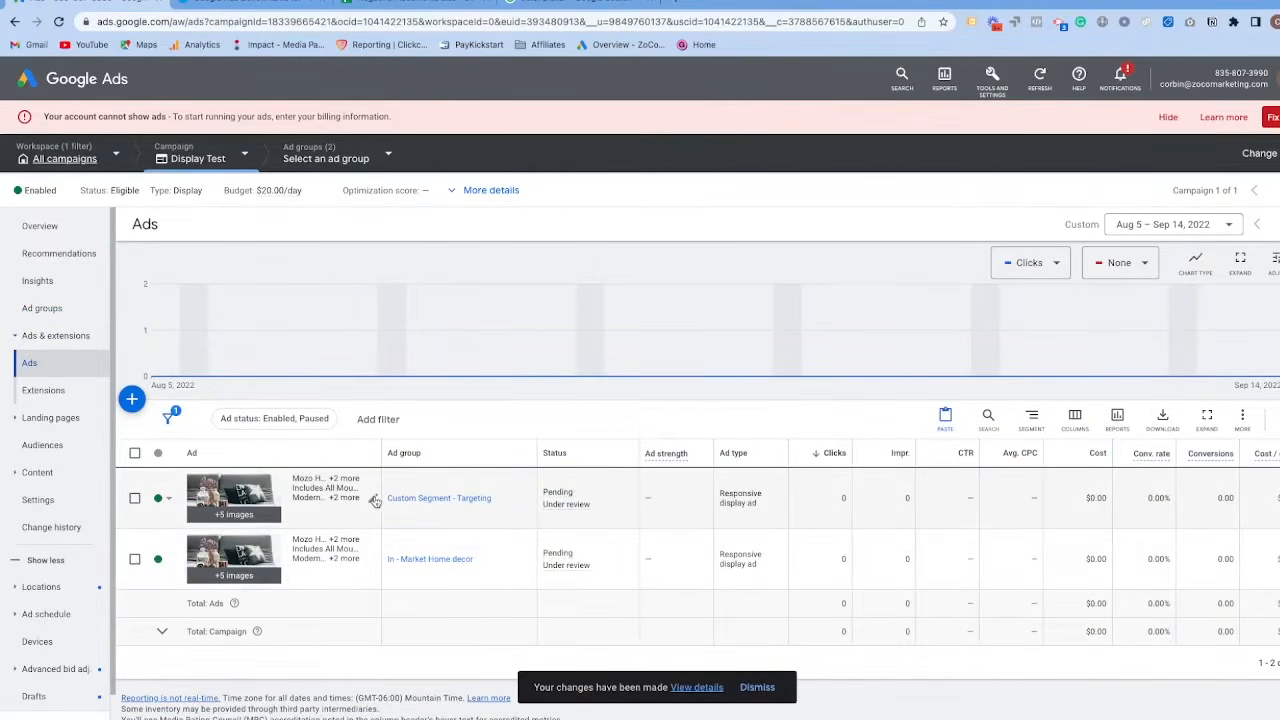
pyautogui.click(44, 445)
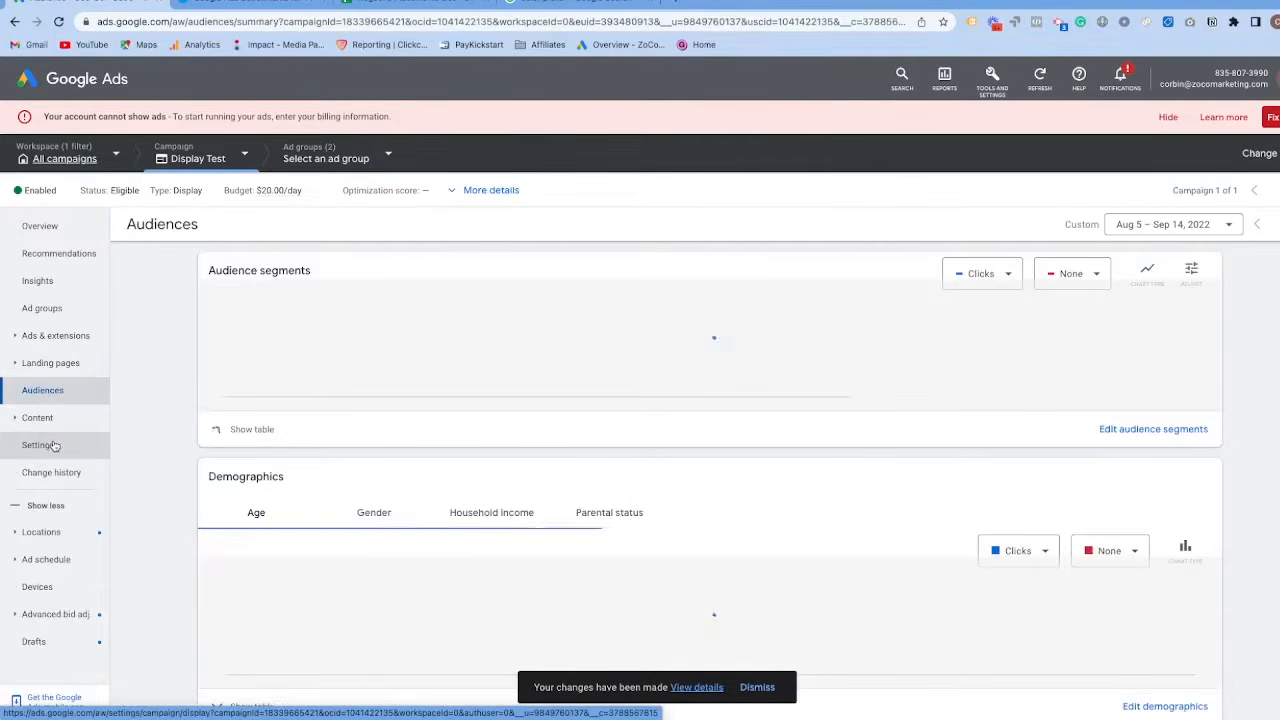
pyautogui.click(233, 432)
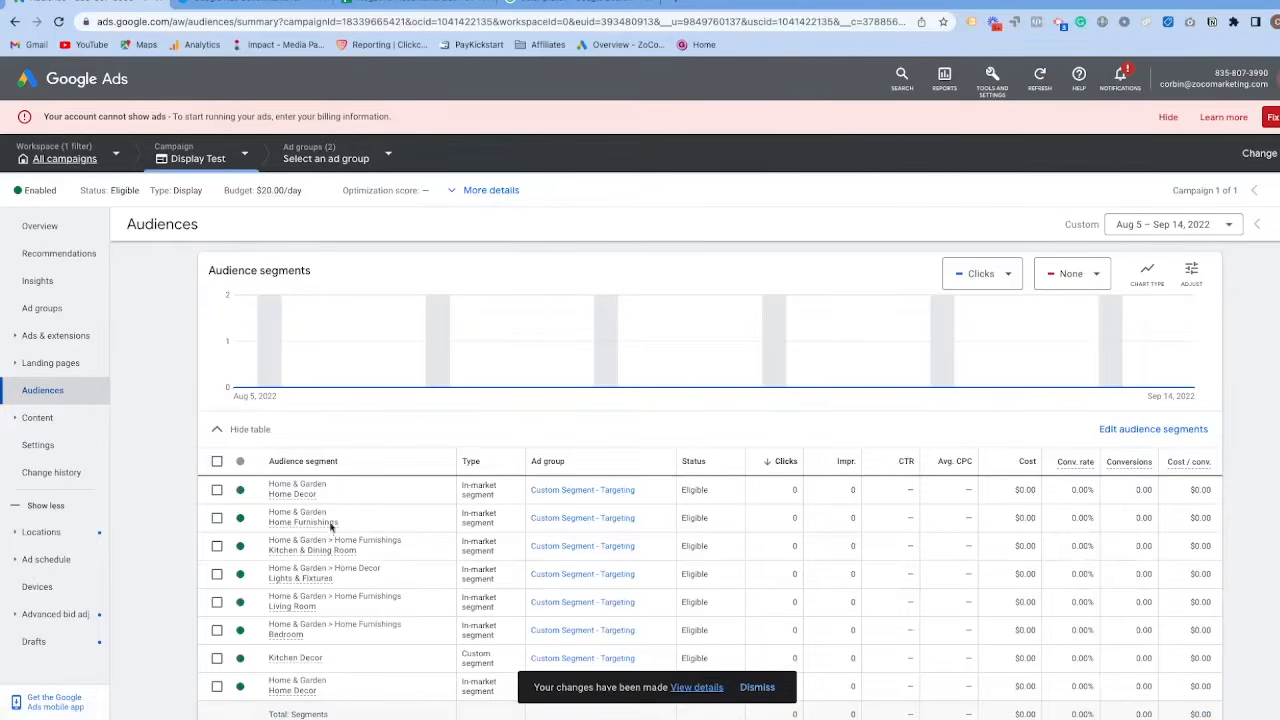
pyautogui.scroll(-3, 240, 512)
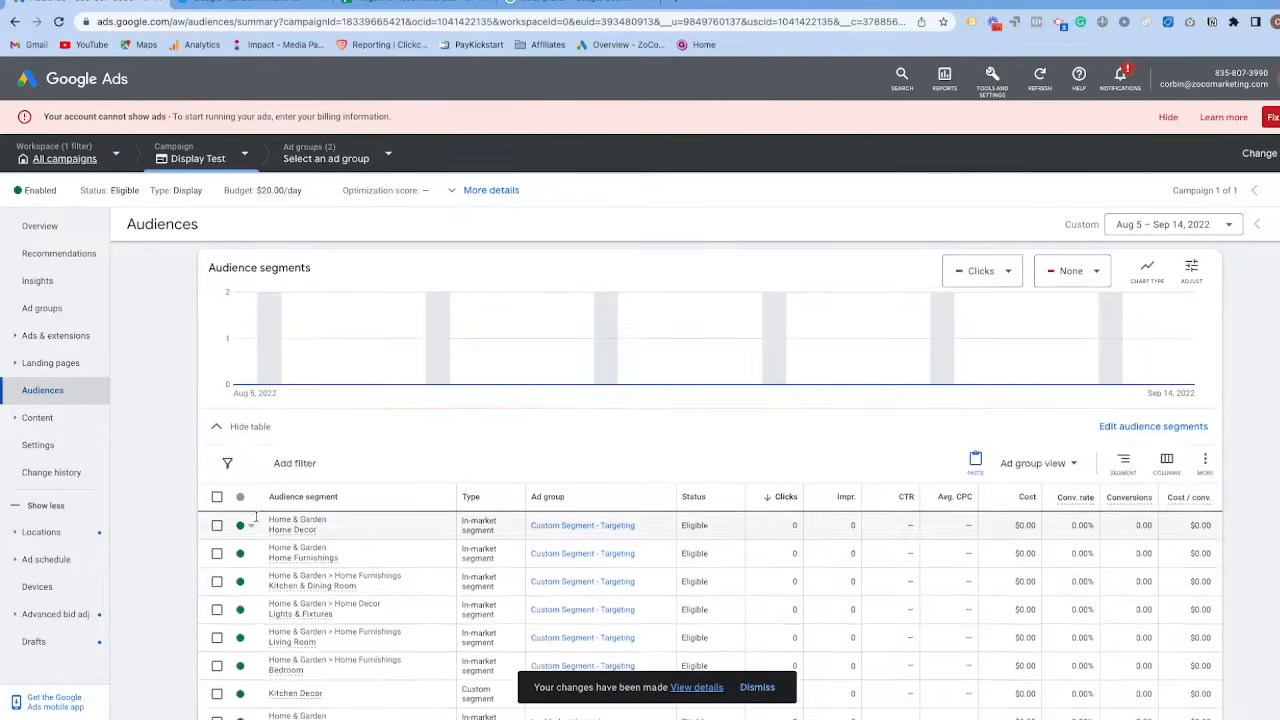
pyautogui.scroll(1, 238, 512)
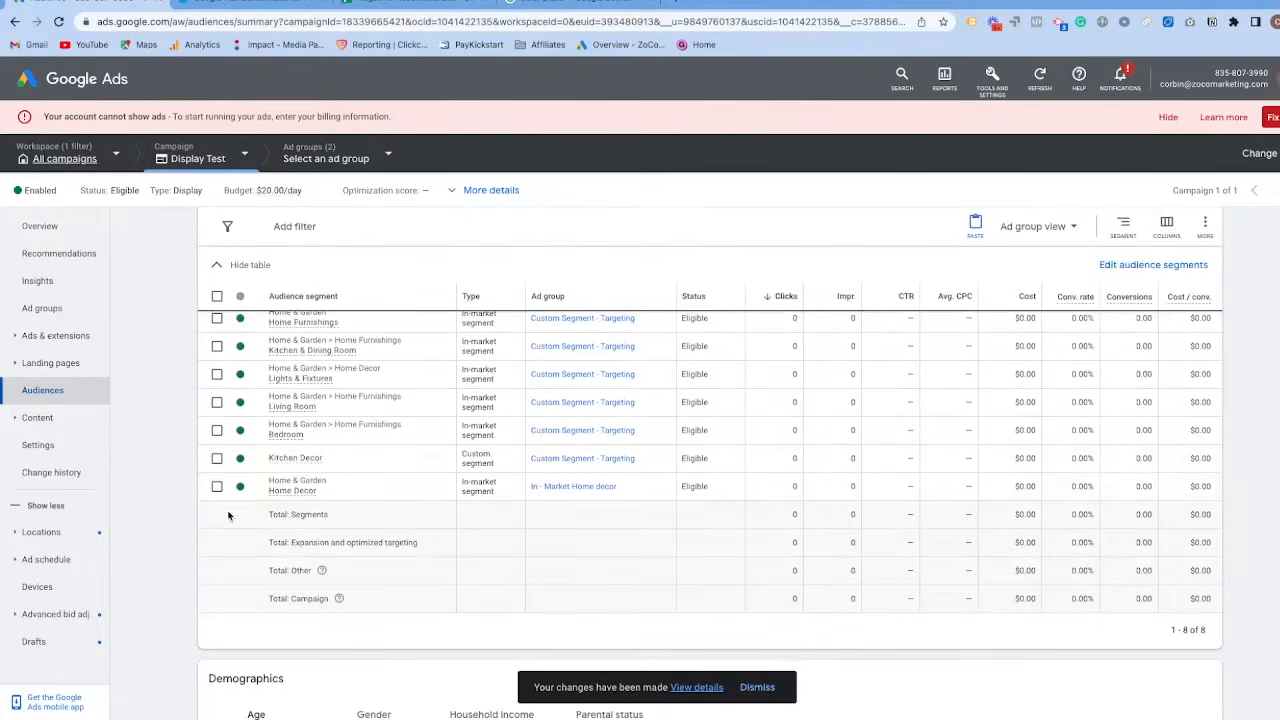
# Look through the campaign's content targeting: topics, placements, Display/Video keywords, where ads showed and exclusions.
pyautogui.click(45, 427)
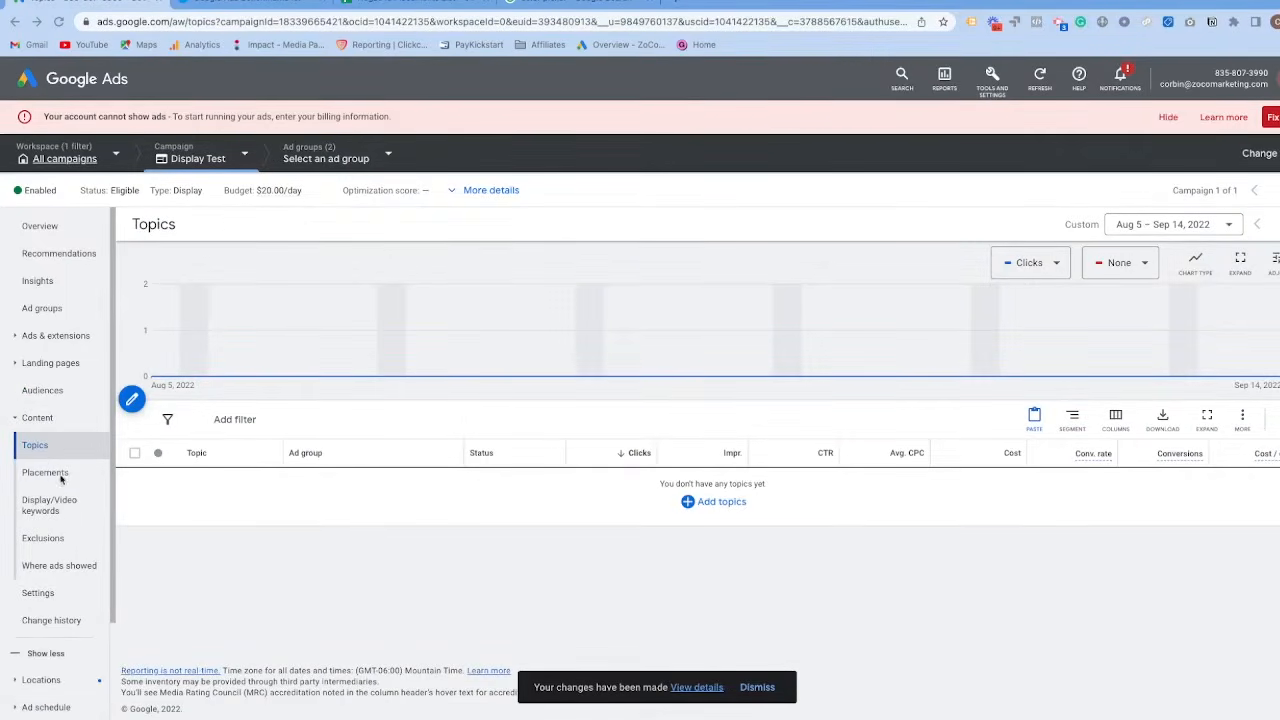
pyautogui.click(55, 474)
pyautogui.click(56, 512)
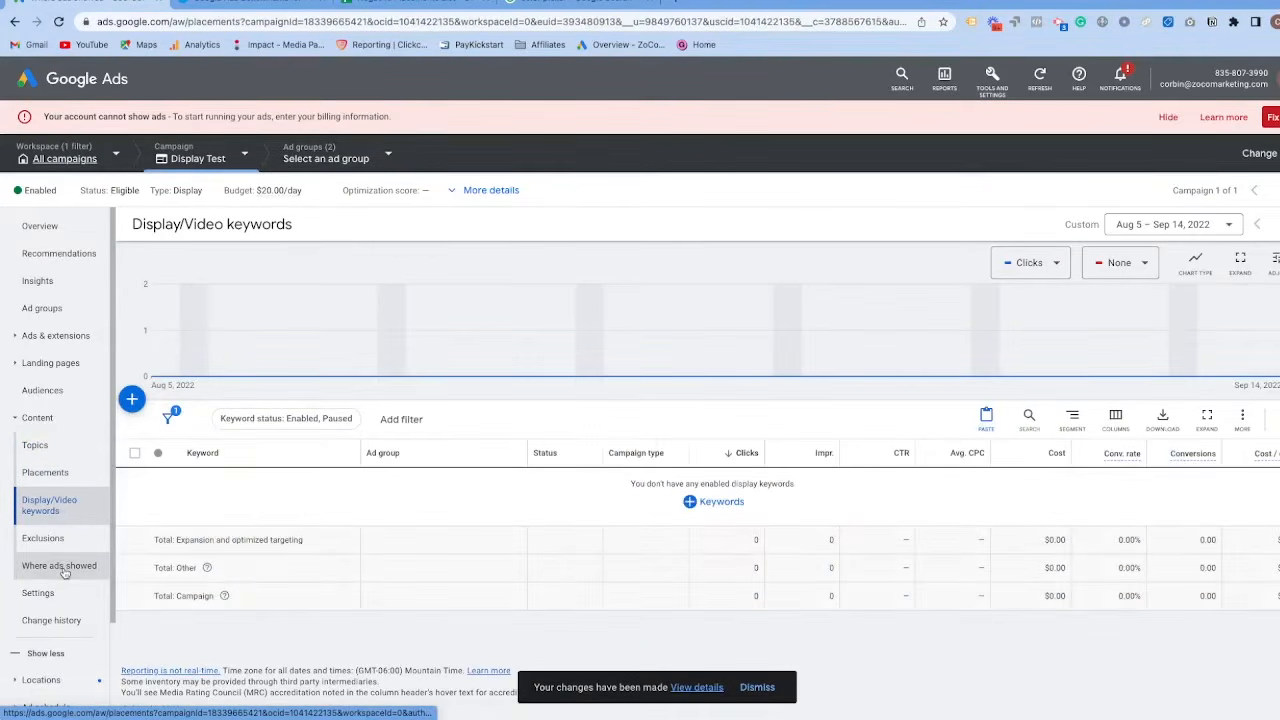
pyautogui.click(64, 570)
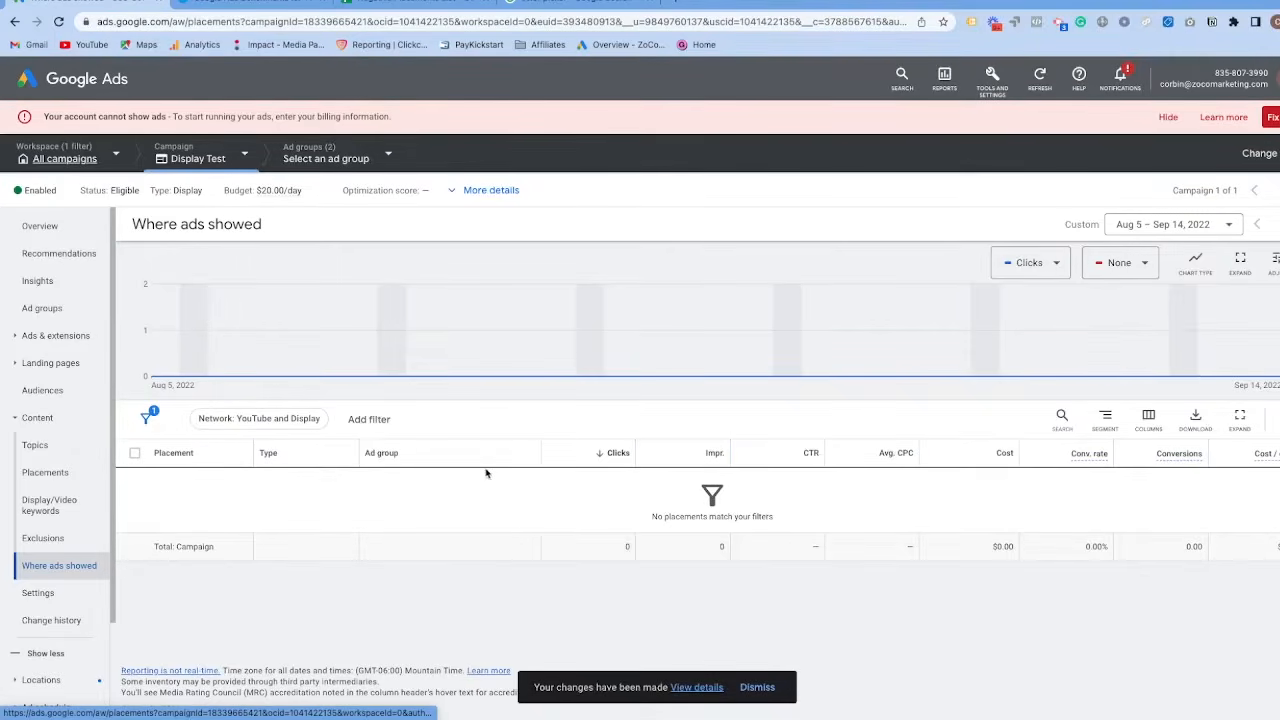
pyautogui.click(42, 543)
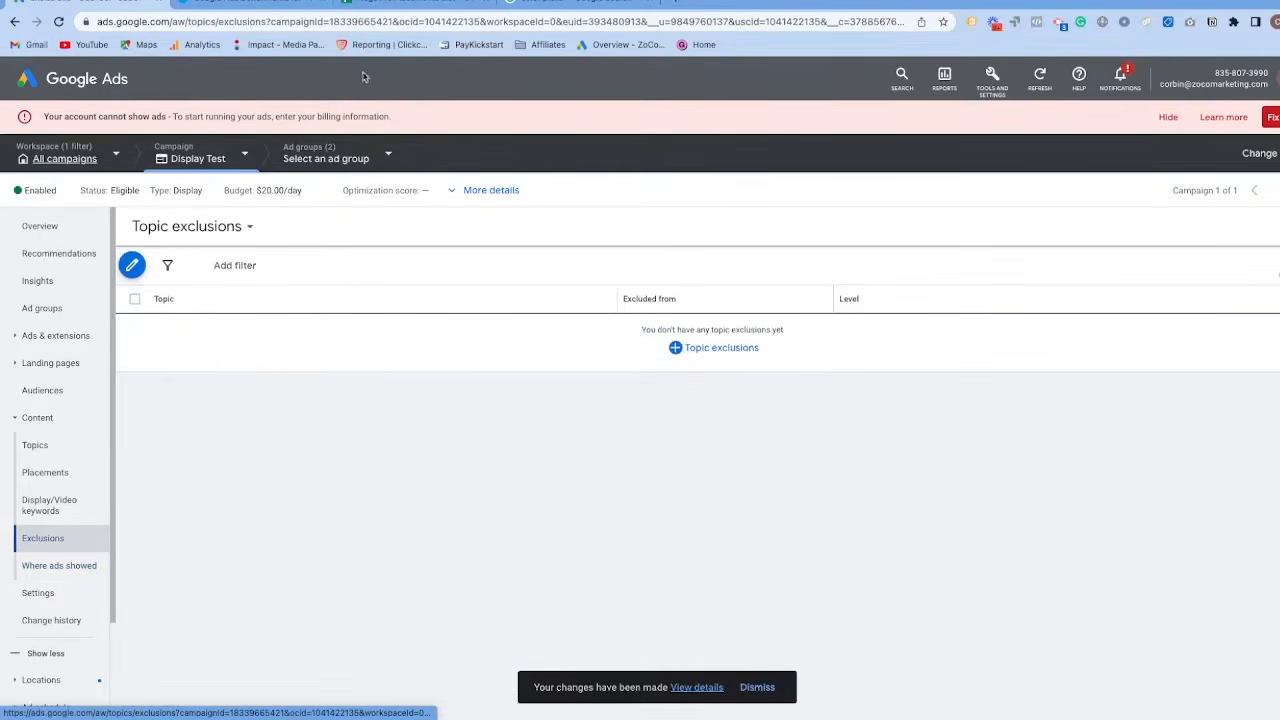
# Switch to the Negative Placements List spreadsheet, browse the Display Placements Exclusions sheet and select a block of website cells starting at A1491.
pyautogui.click(394, 6)
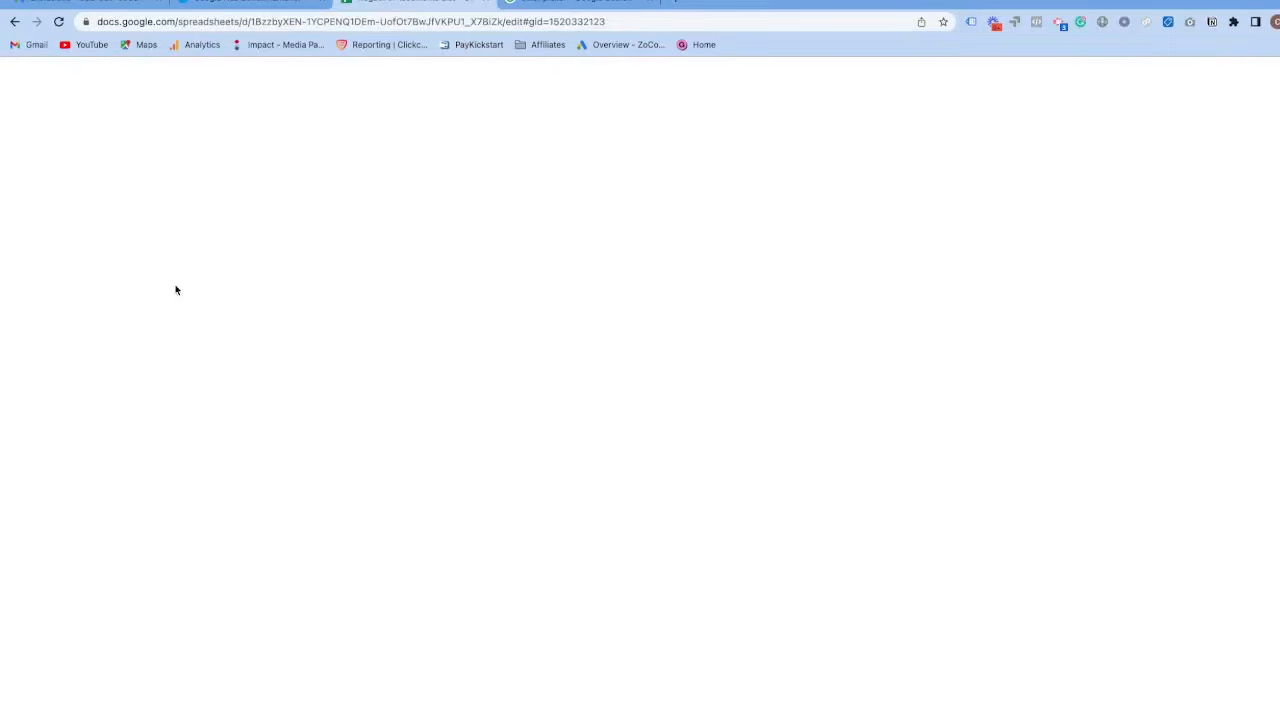
pyautogui.scroll(-3, 166, 346)
pyautogui.click(155, 708)
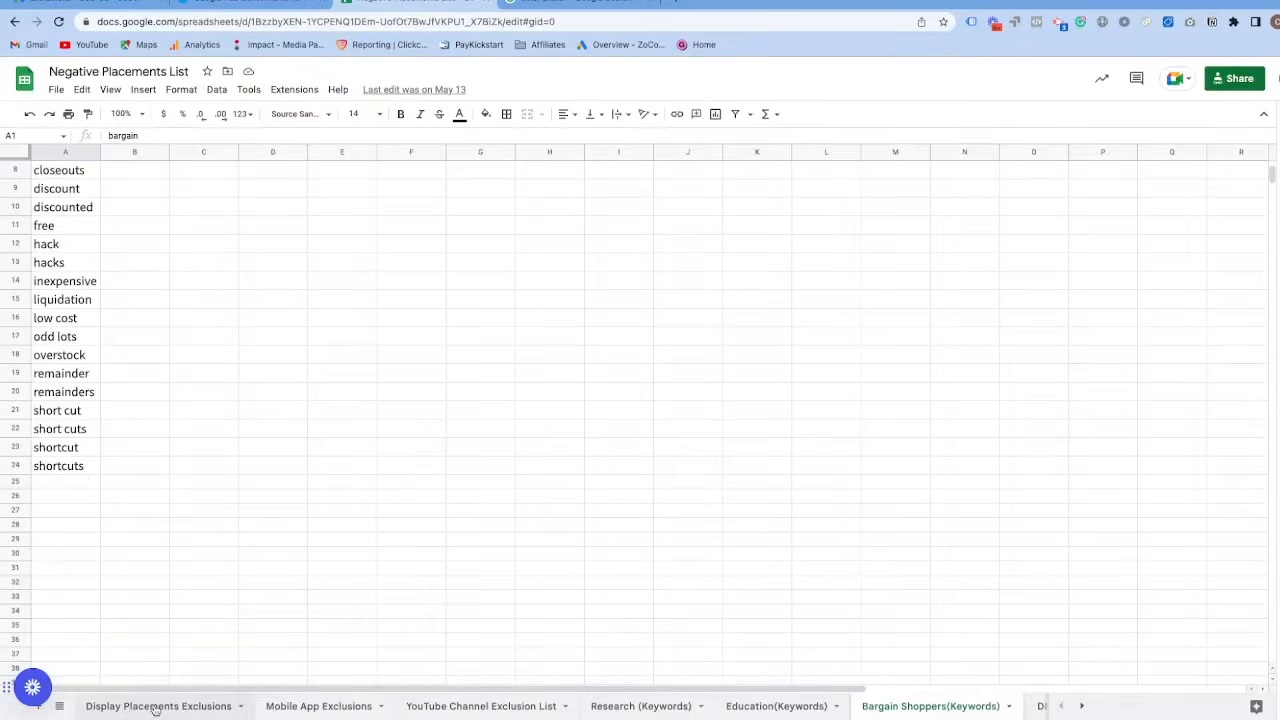
pyautogui.scroll(-15, 186, 369)
pyautogui.scroll(-20, 158, 380)
pyautogui.scroll(-20, 142, 384)
pyautogui.scroll(-20, 142, 384)
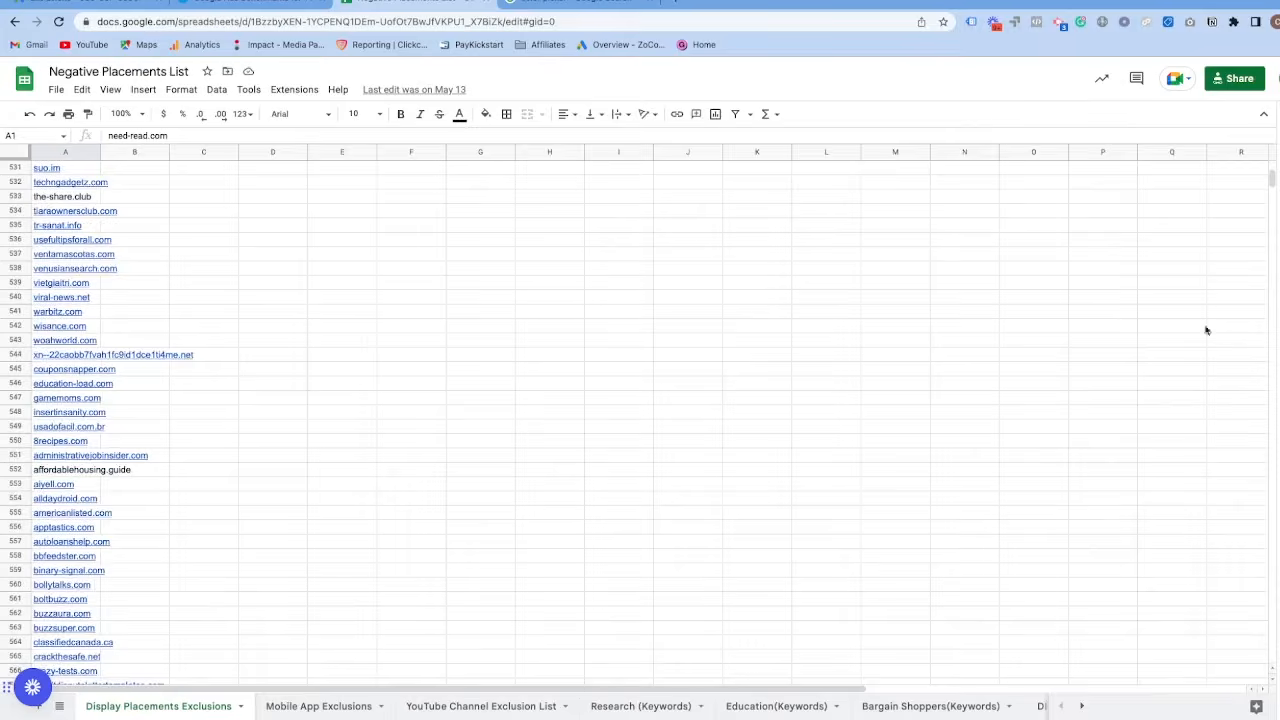
pyautogui.moveTo(1272, 182); pyautogui.dragTo(1271, 655)
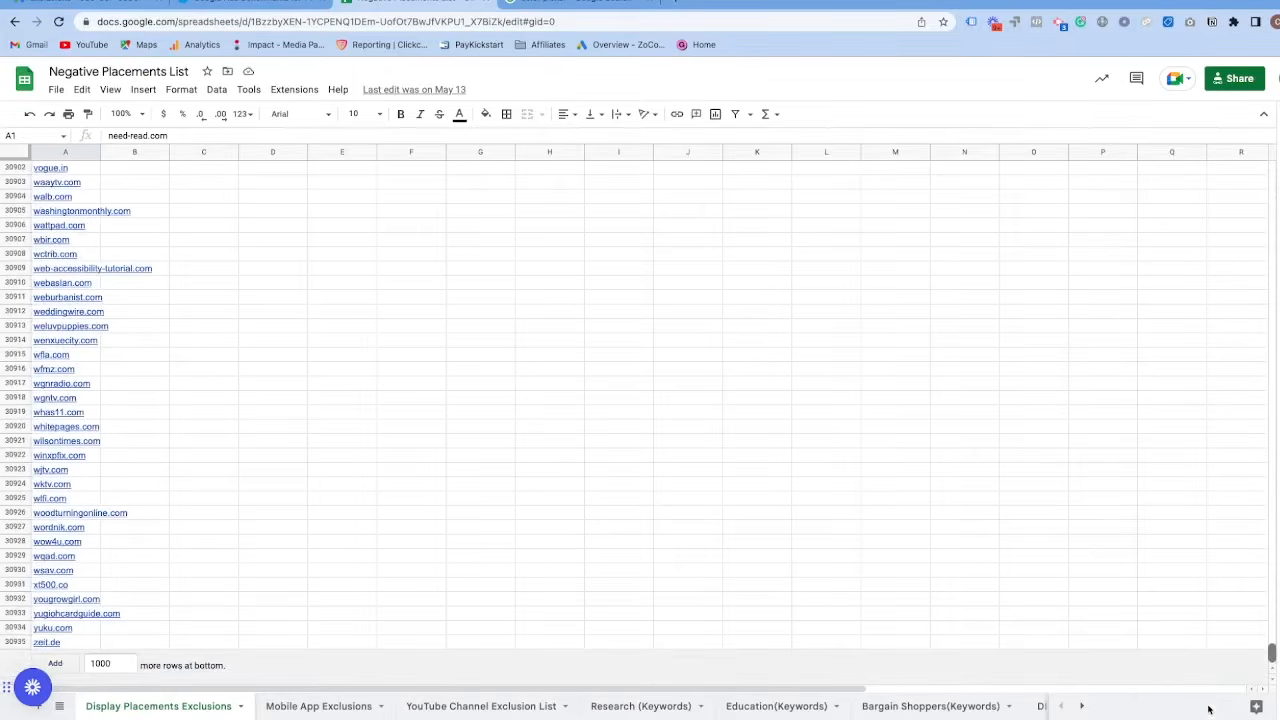
pyautogui.moveTo(1204, 716); pyautogui.dragTo(1213, 203)
pyautogui.moveTo(58, 170); pyautogui.dragTo(97, 670)
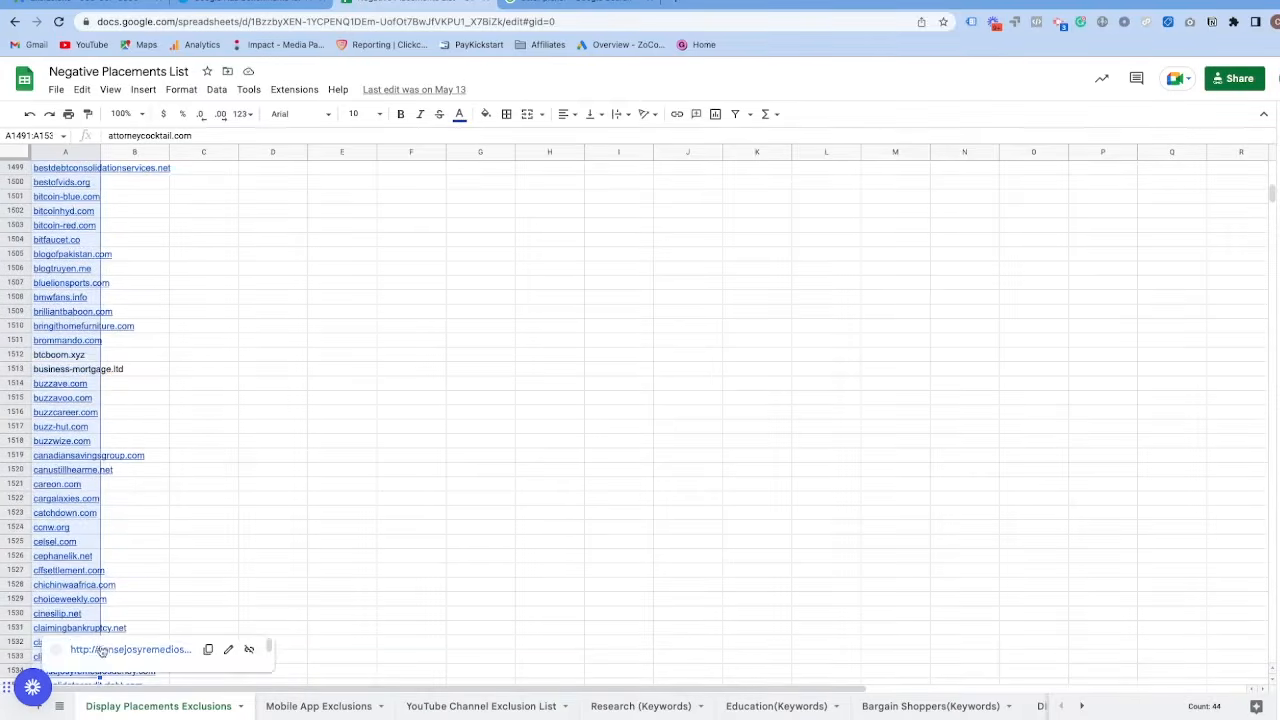
# Switch back to Google Ads and open the Exclude placements form from the Display Test campaign's placement exclusions.
pyautogui.click(75, 4)
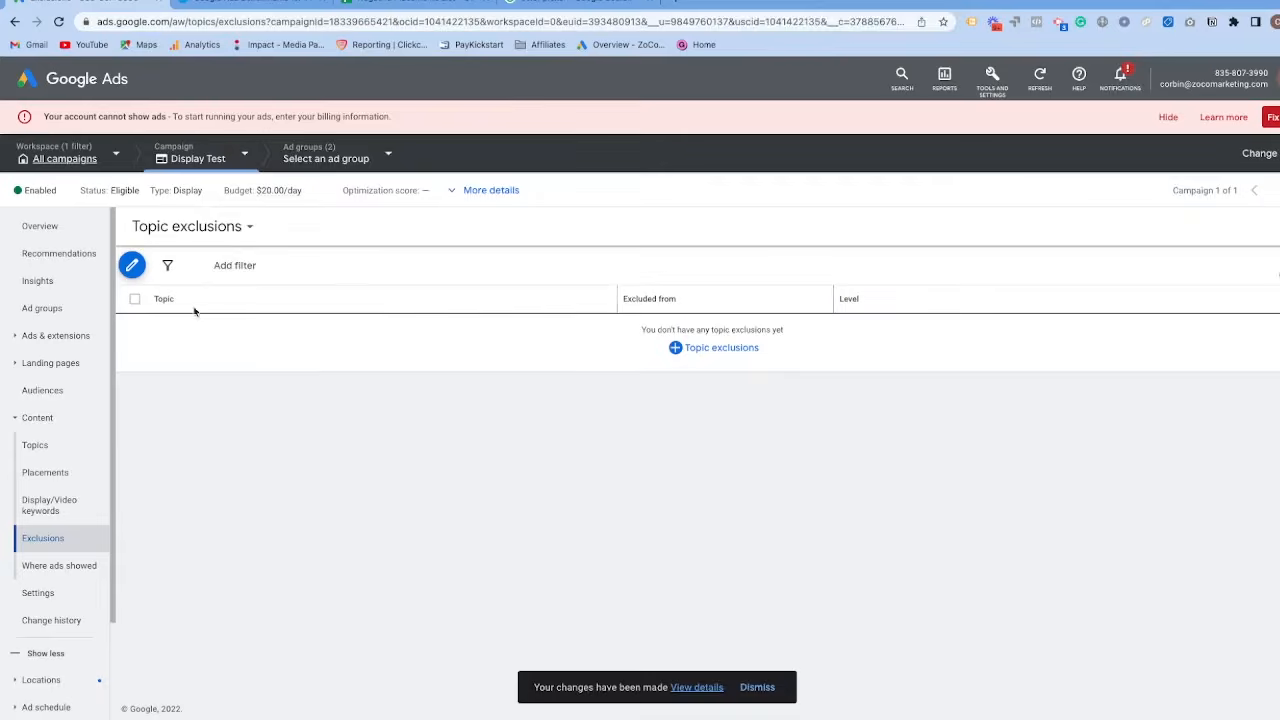
pyautogui.click(251, 228)
pyautogui.click(220, 266)
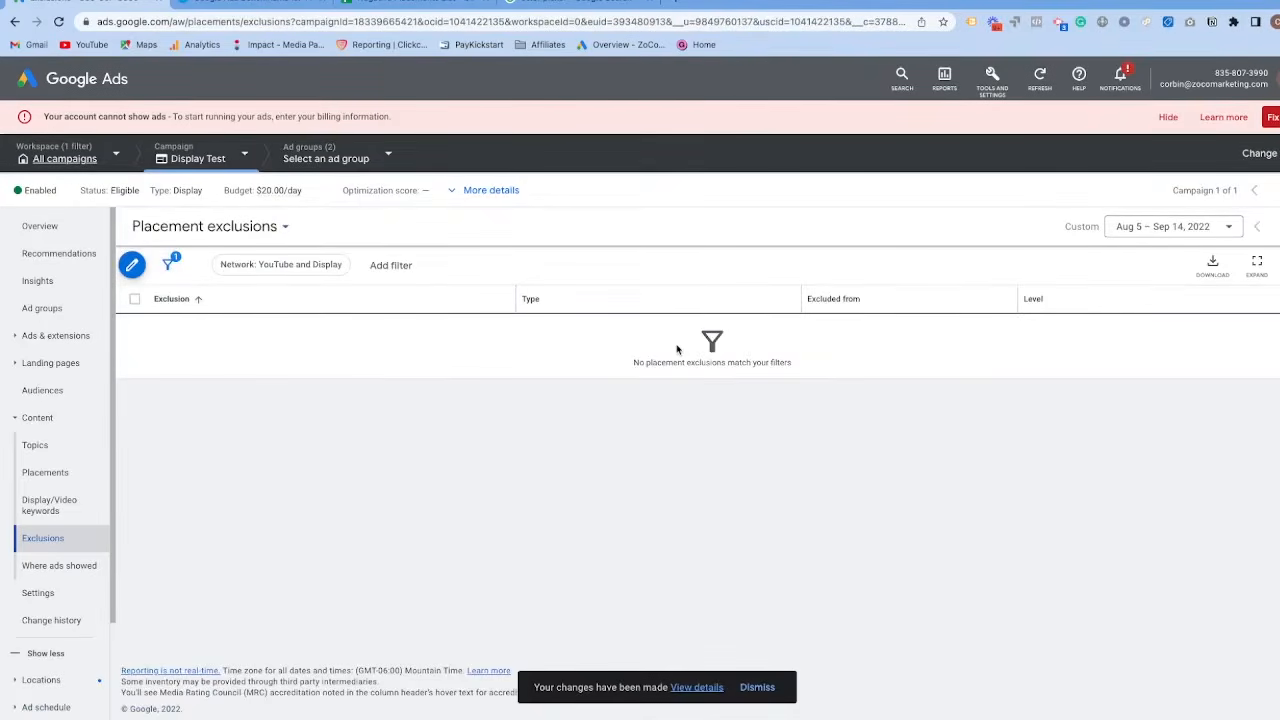
pyautogui.click(132, 264)
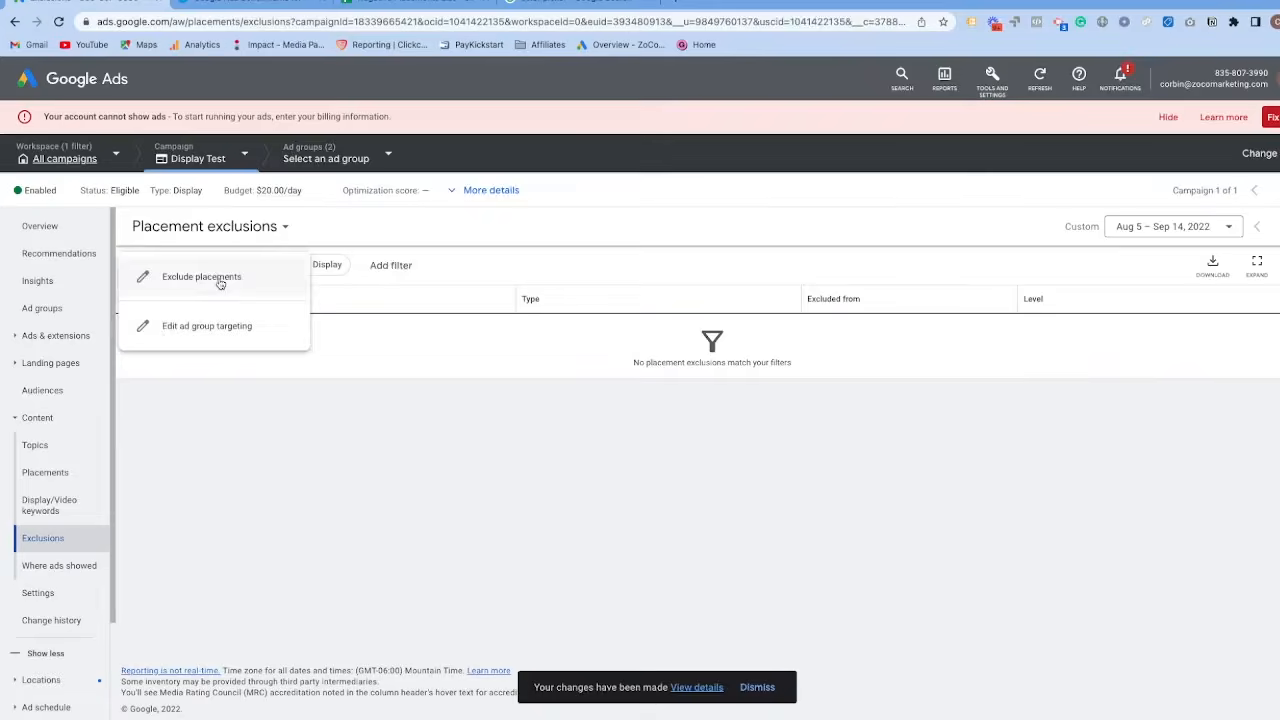
pyautogui.click(220, 284)
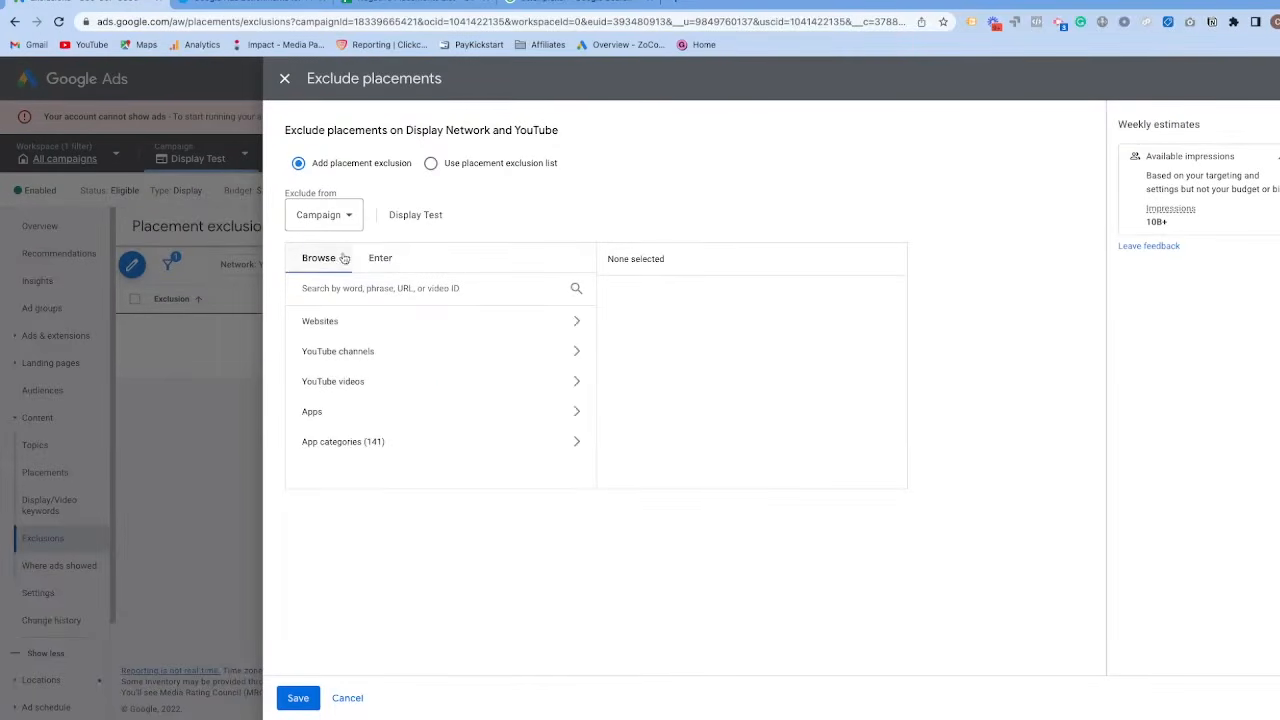
# Try to exclude the copied website list, beginning with attorneycocktail.com, by entering multiple placements at campaign level for Display Test.
pyautogui.click(380, 262)
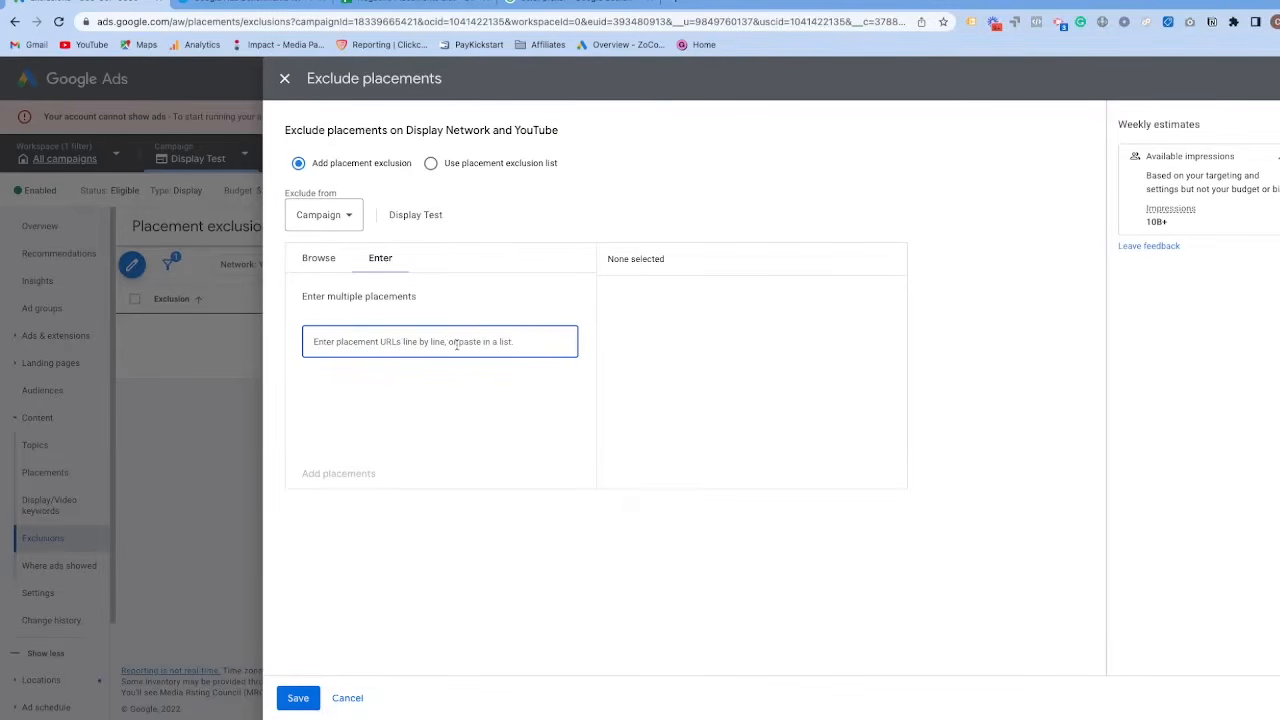
pyautogui.hotkey('ctrl', 'v')
pyautogui.scroll(5, 411, 363)
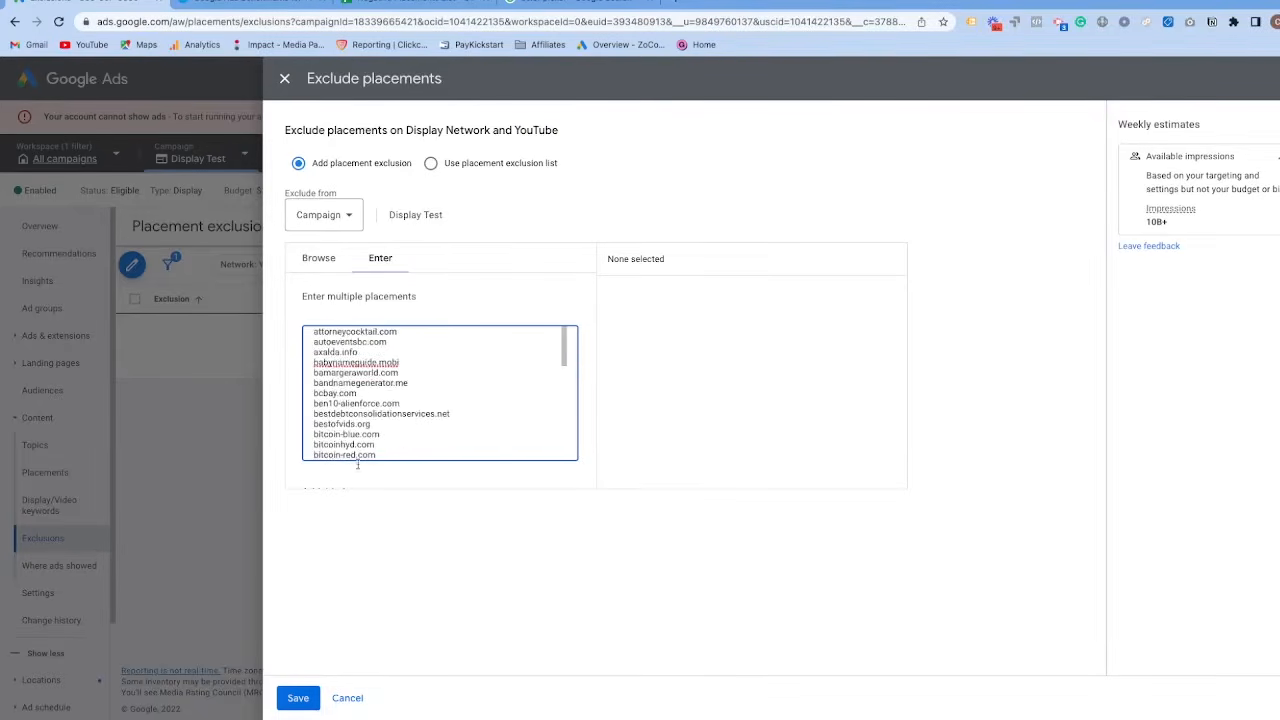
pyautogui.click(298, 698)
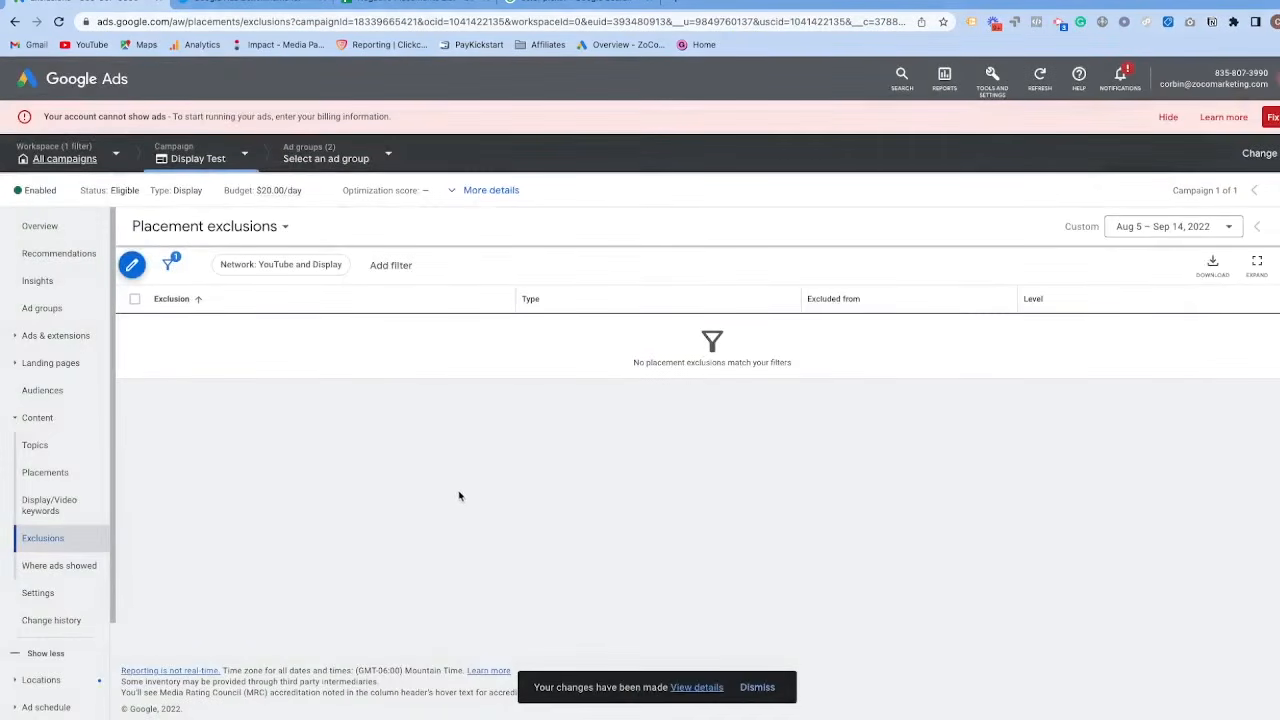
# Switch to the Negative Placements List spreadsheet and look further down the websites in the Display Placements Exclusions sheet.
pyautogui.click(386, 6)
pyautogui.scroll(-15, 158, 378)
pyautogui.scroll(-20, 156, 373)
pyautogui.scroll(-20, 160, 370)
pyautogui.scroll(-9, 166, 369)
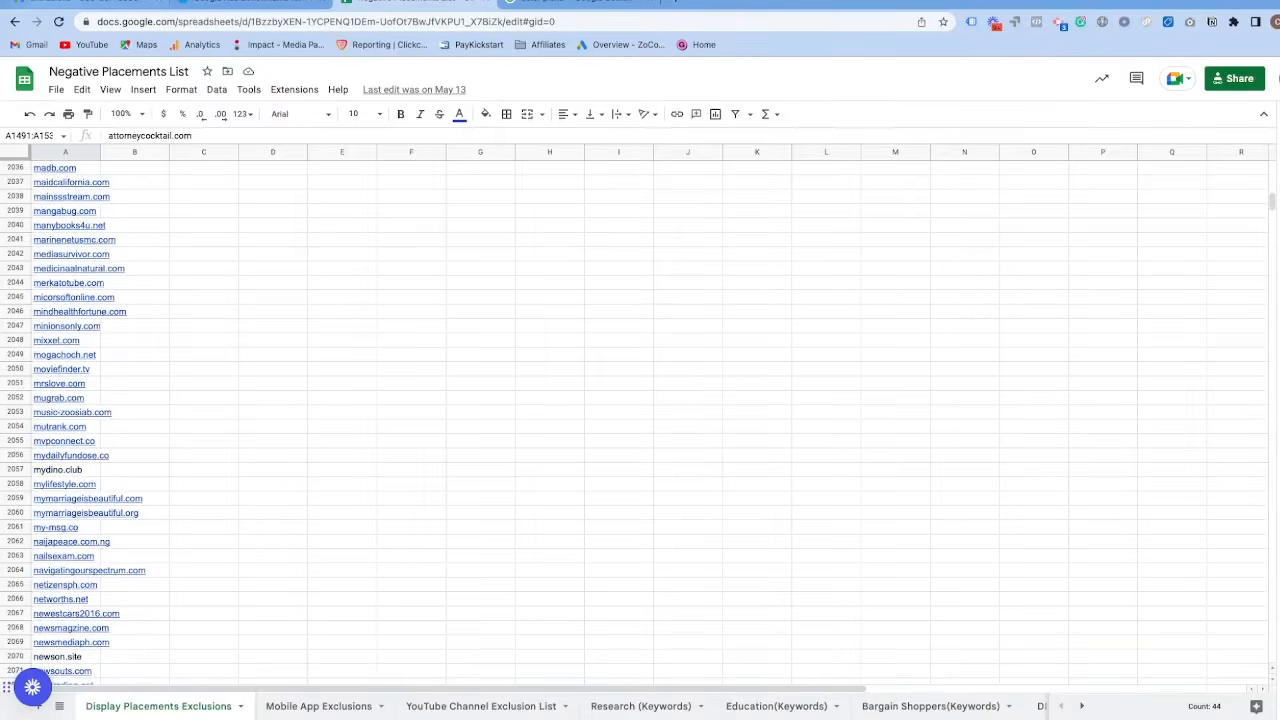
# Return to Google Ads, check the campaign's placement exclusions and available exclusion types, and view the topic exclusions.
pyautogui.click(77, 8)
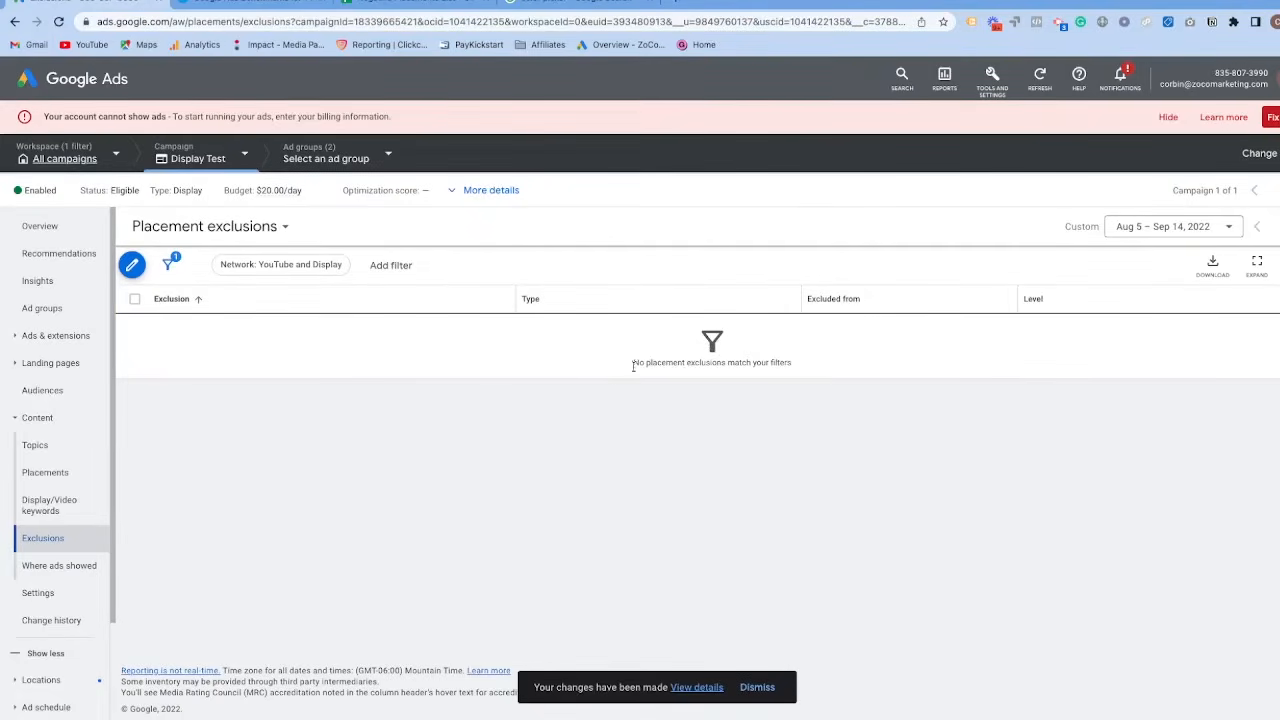
pyautogui.click(697, 687)
pyautogui.click(252, 230)
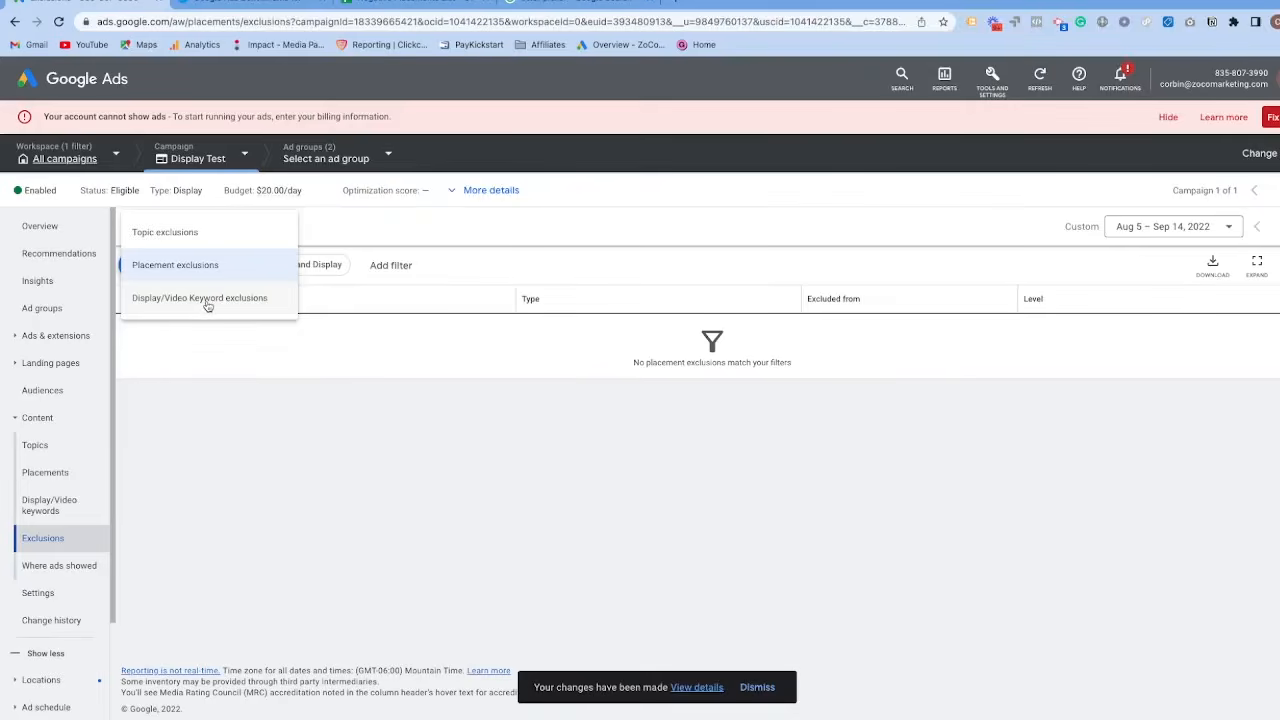
pyautogui.click(183, 230)
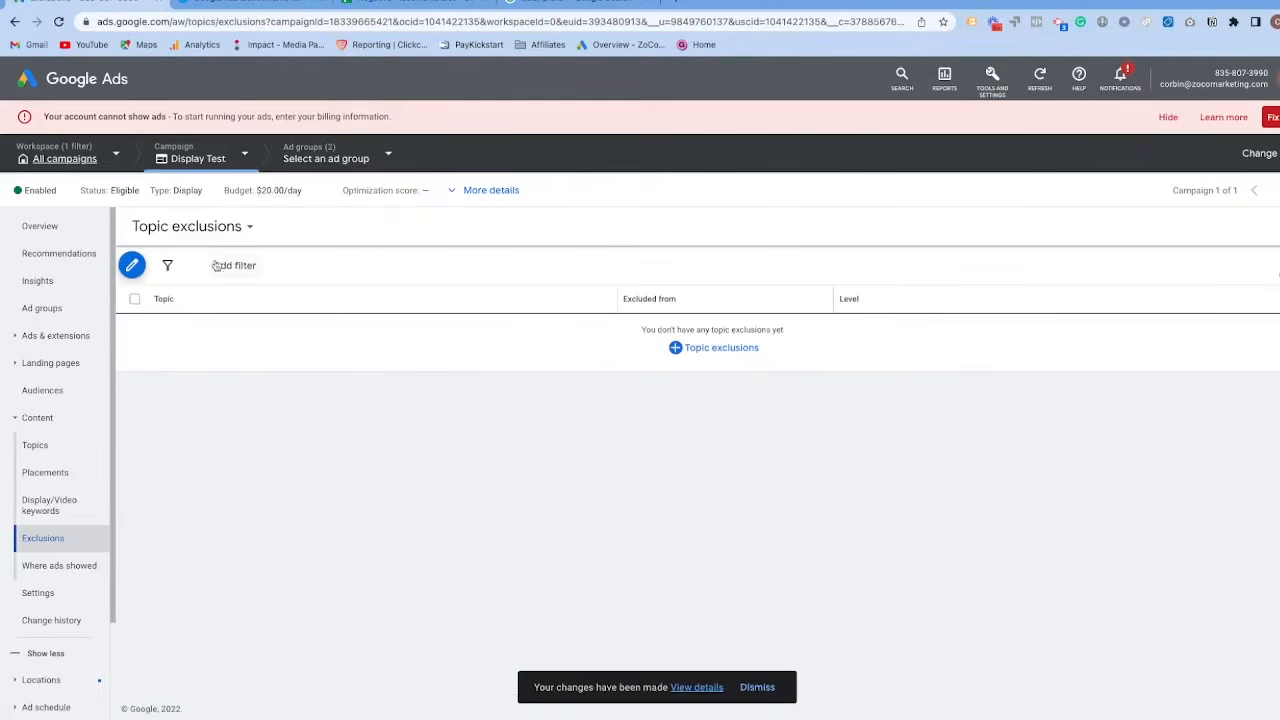
# Switch to the Negative Placements List spreadsheet and look through its Mobile App, YouTube Channel, Research and Education exclusion sheets.
pyautogui.click(387, 10)
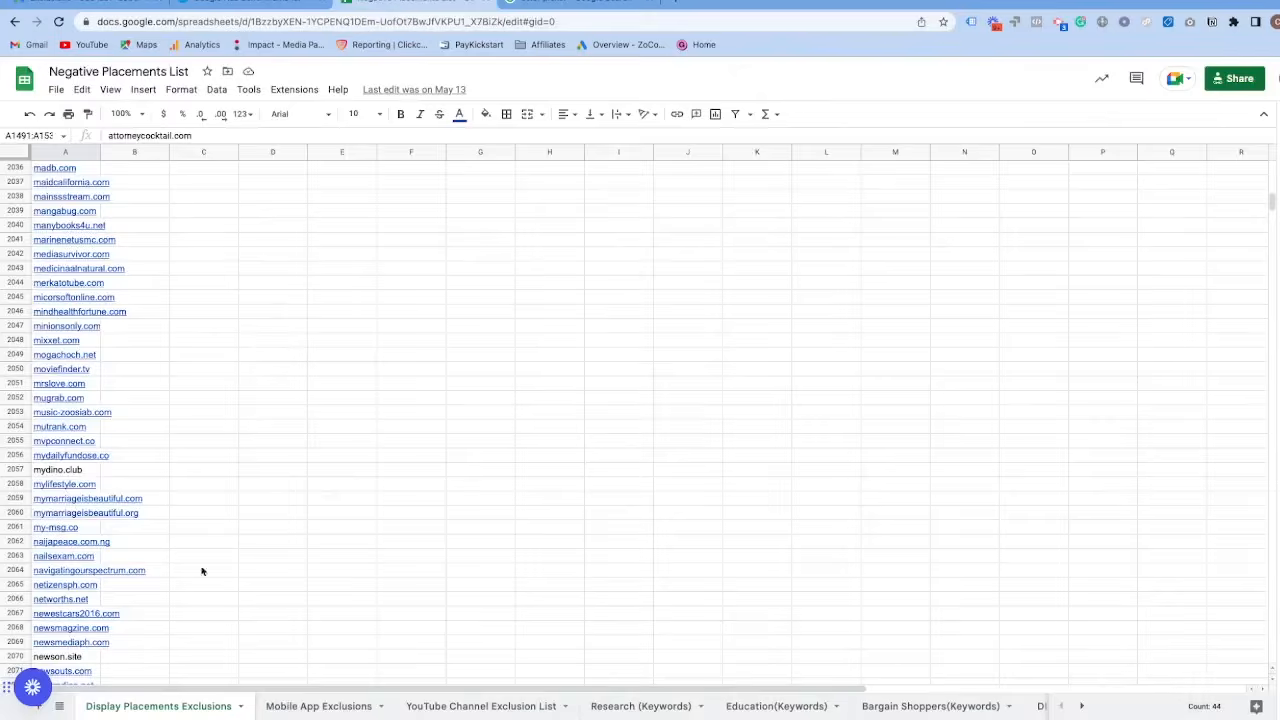
pyautogui.click(338, 708)
pyautogui.click(500, 706)
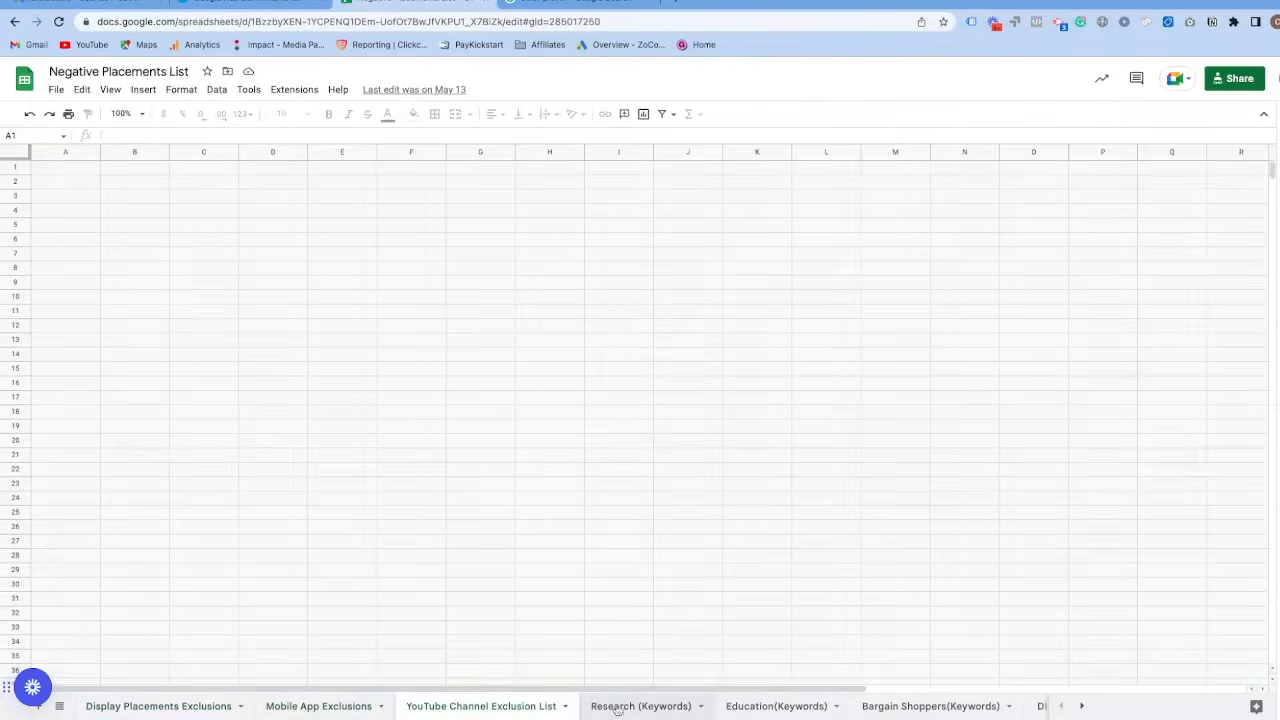
pyautogui.click(625, 708)
pyautogui.click(772, 706)
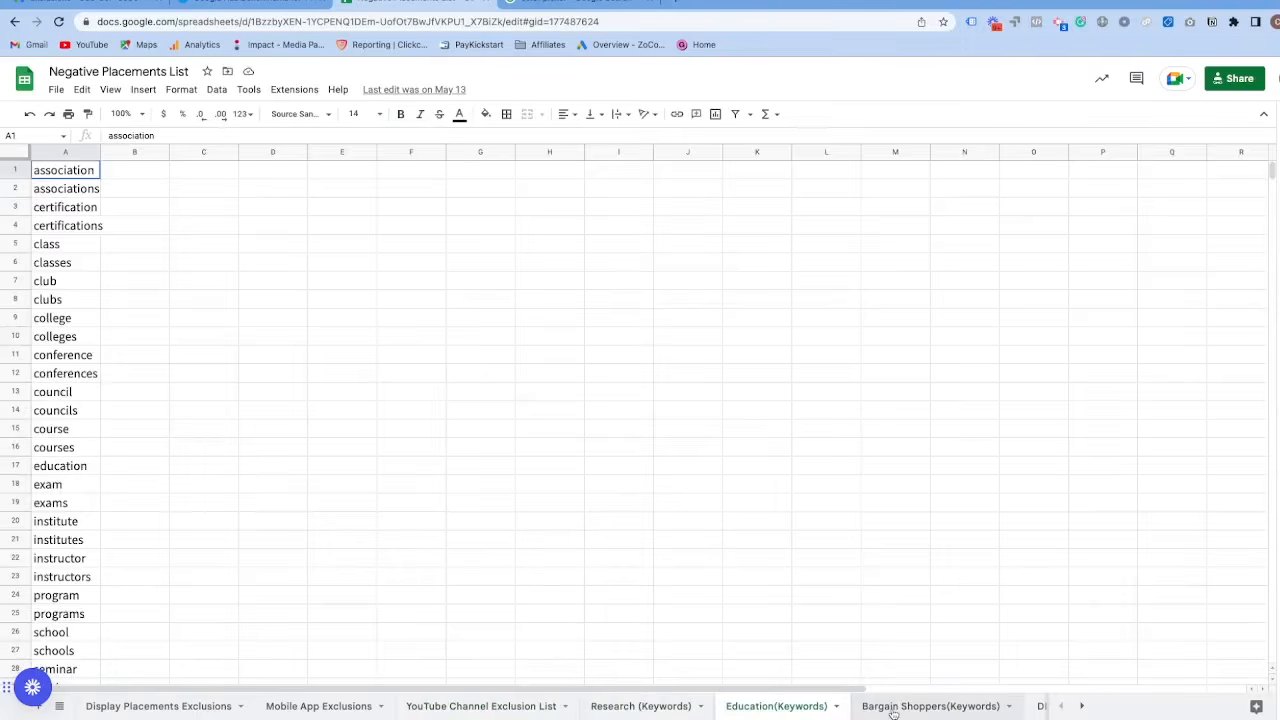
pyautogui.click(640, 708)
pyautogui.click(182, 708)
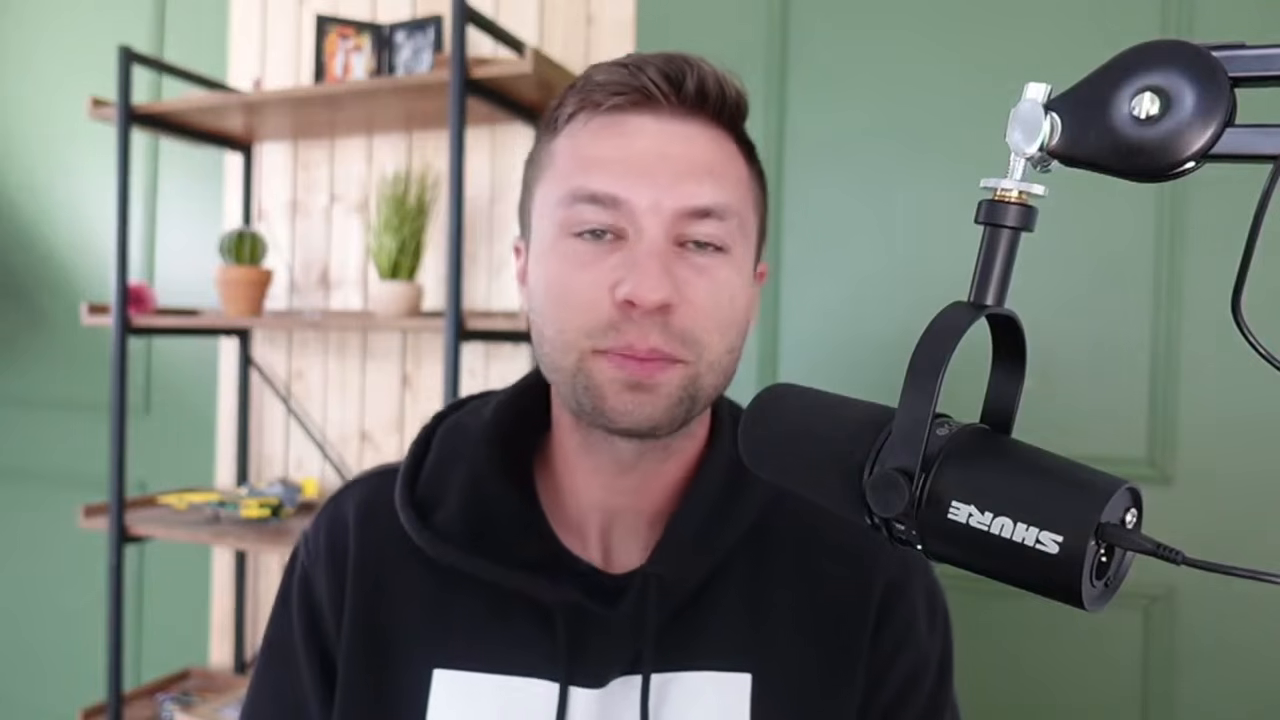